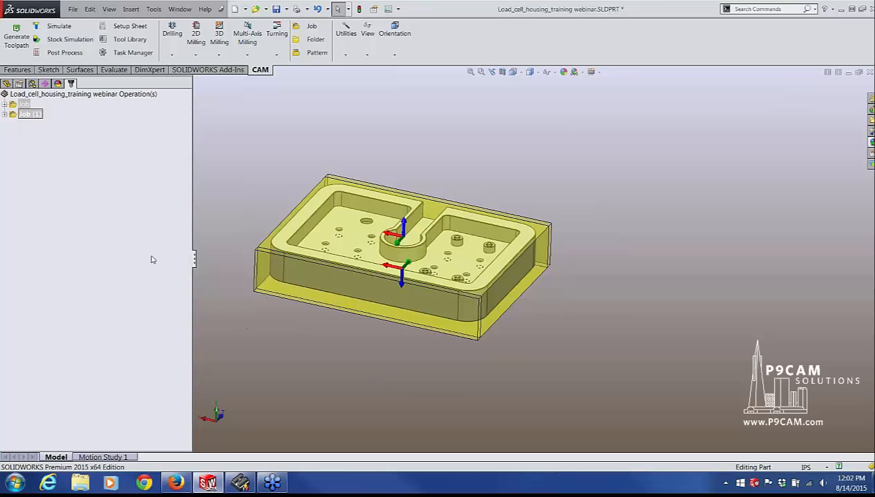
Run a stock simulation of both Job and Job (1), and increase the playback speed slightly
{"action": "left_click", "coordinate": [15, 104]}
{"action": "left_click", "coordinate": [18, 115], "text": "ctrl"}
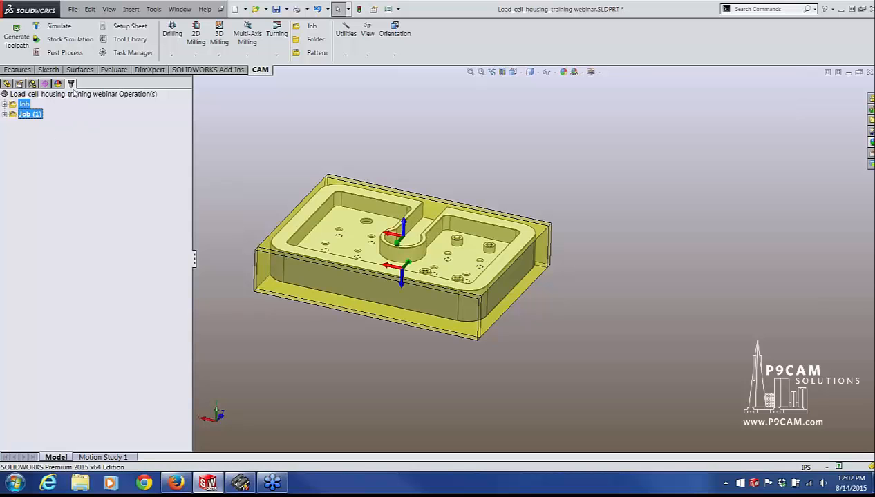
{"action": "left_click", "coordinate": [71, 47]}
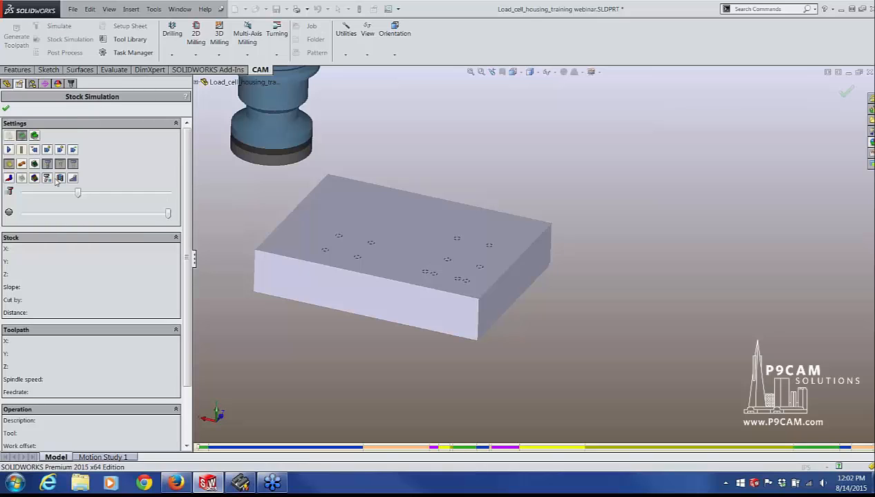
{"action": "left_click", "coordinate": [9, 150]}
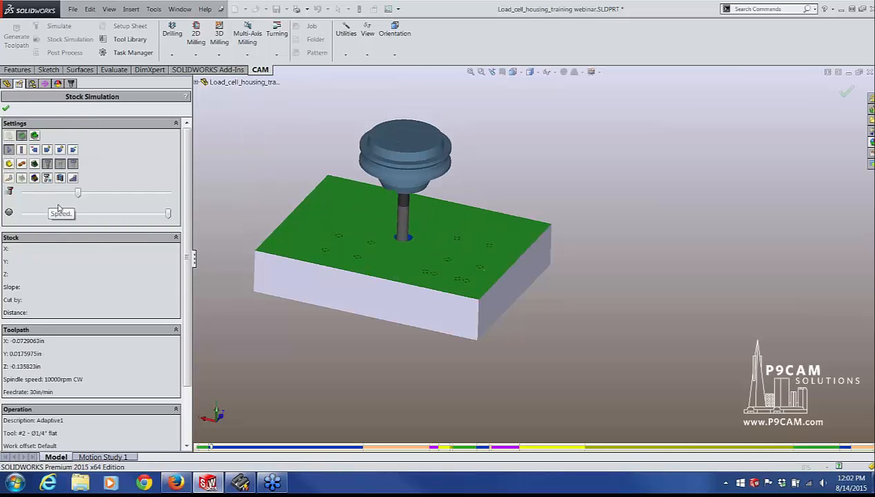
{"action": "left_click_drag", "start_coordinate": [77, 195], "coordinate": [86, 195]}
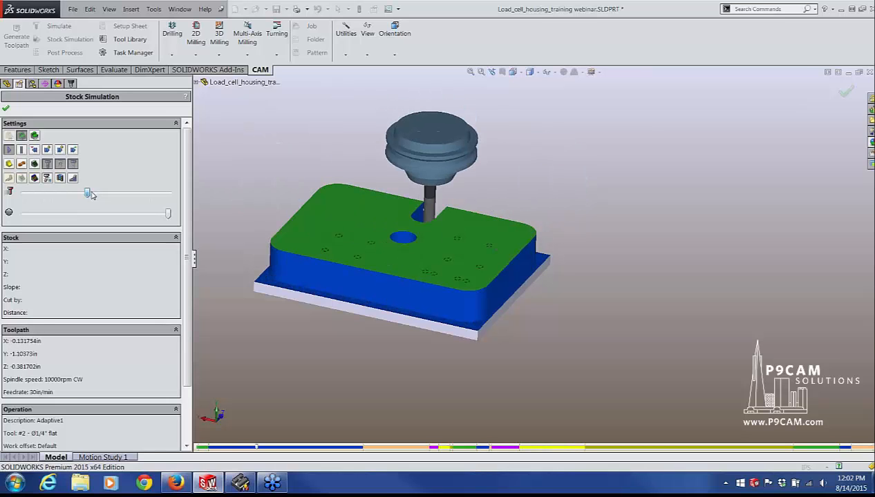
{"action": "left_click_drag", "start_coordinate": [92, 194], "coordinate": [88, 194]}
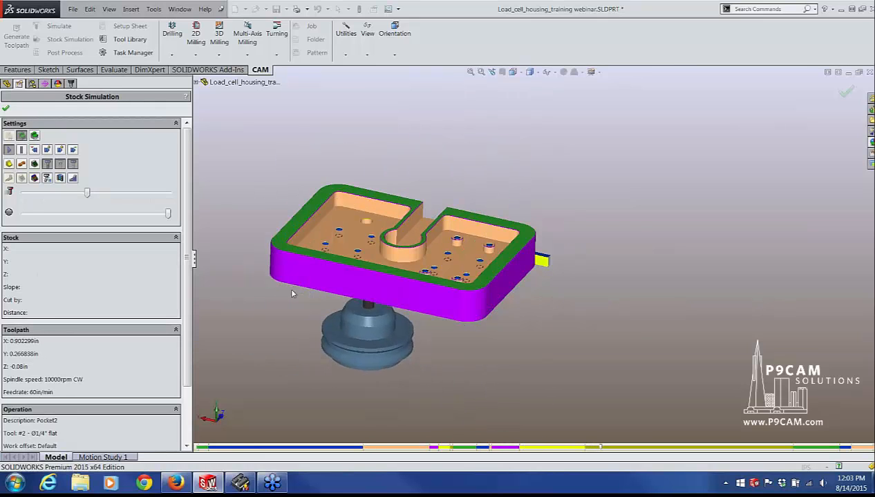
Inspect the machining of the housing's underside and top during the stock simulation, and close the simulation
{"action": "middle_click_drag", "start_coordinate": [288, 286], "coordinate": [319, 92]}
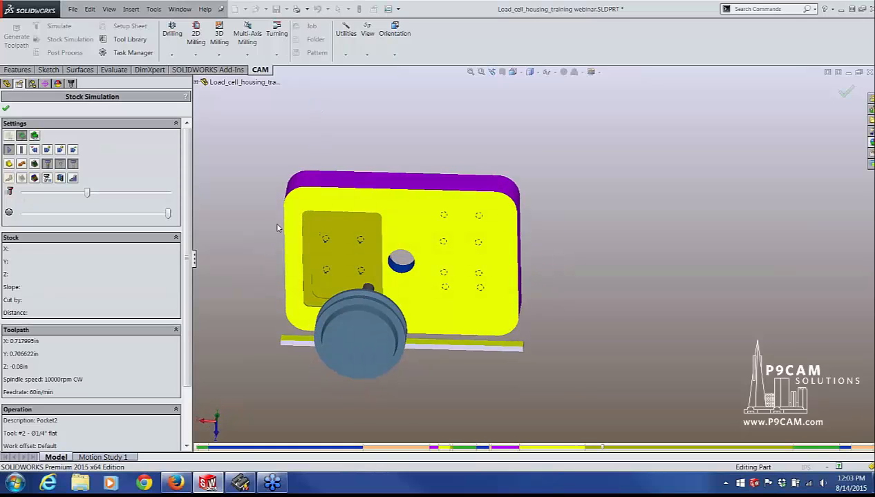
{"action": "middle_click_drag", "start_coordinate": [277, 227], "coordinate": [319, 185]}
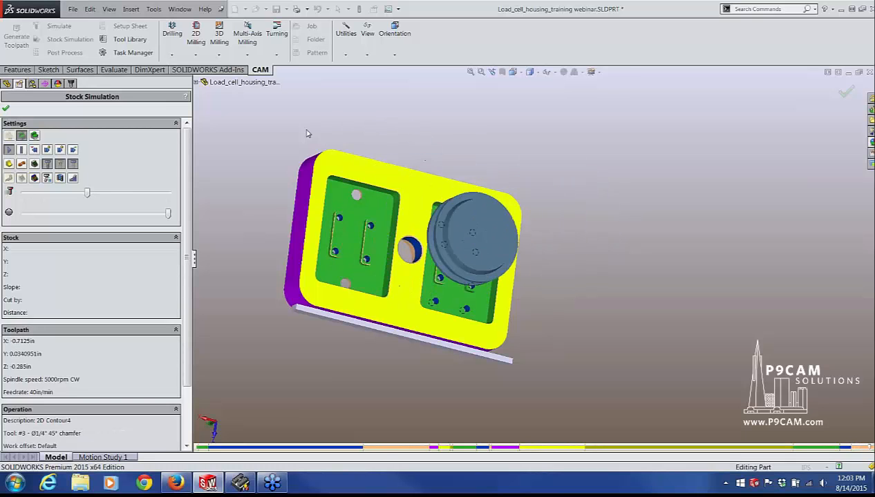
{"action": "middle_click_drag", "start_coordinate": [334, 152], "coordinate": [381, 336]}
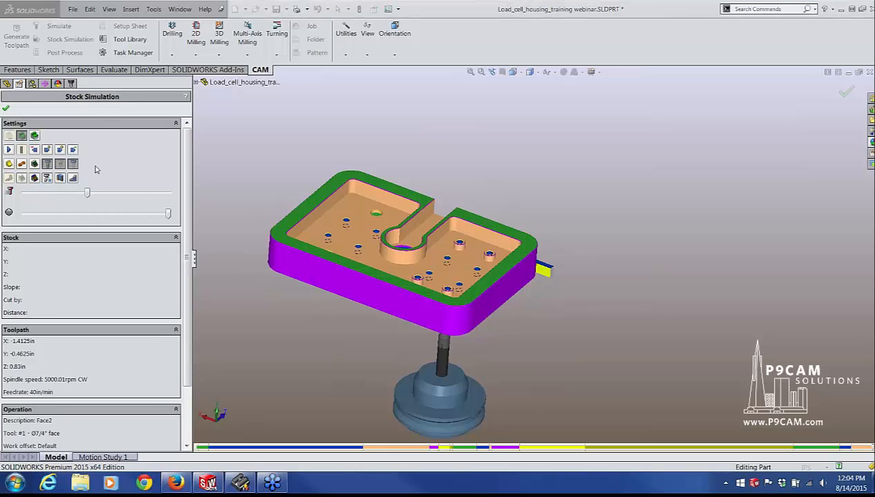
{"action": "left_click", "coordinate": [7, 108]}
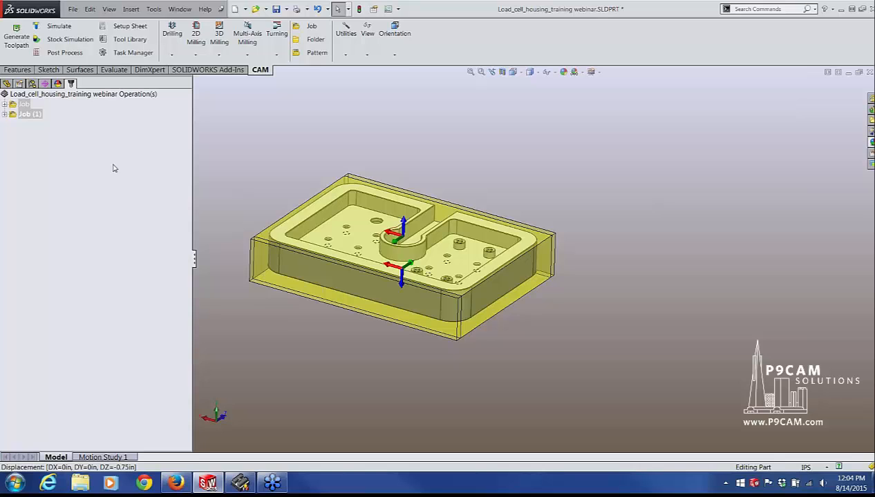
Open the assembly Intro to 2D Programming - Finished.SLDASM from the 2D Machining folder of the HSMWorks Demos in Dropbox
{"action": "left_click", "coordinate": [73, 9]}
{"action": "left_click", "coordinate": [90, 46]}
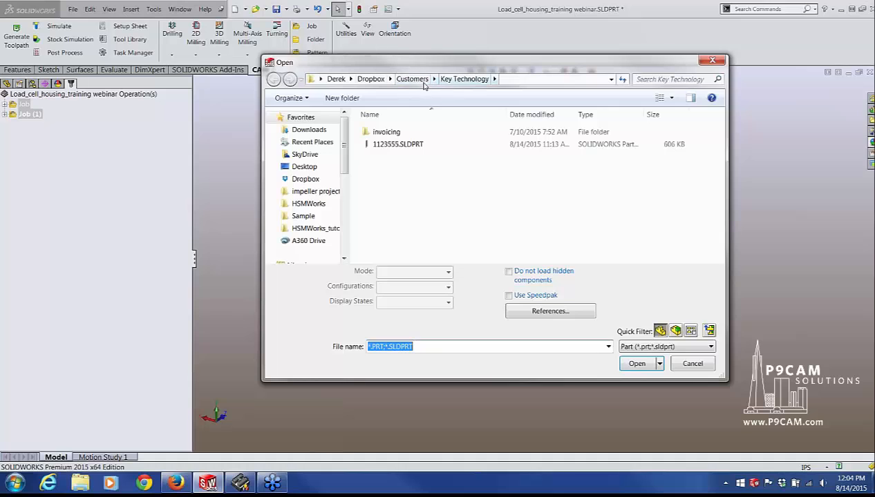
{"action": "left_click", "coordinate": [371, 79]}
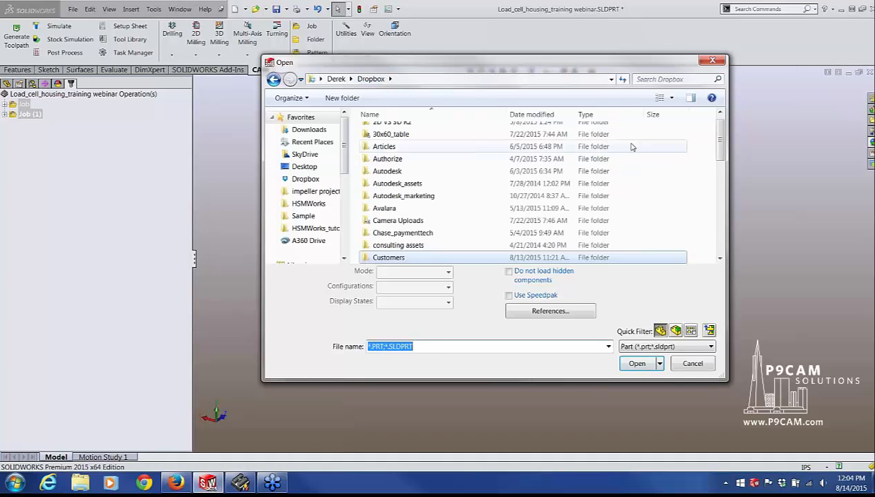
{"action": "left_click_drag", "start_coordinate": [717, 138], "coordinate": [716, 226]}
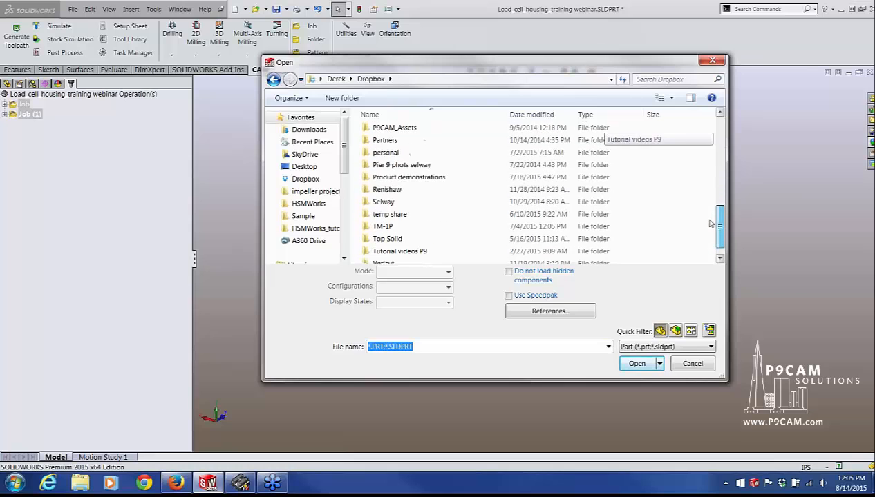
{"action": "double_click", "coordinate": [367, 175]}
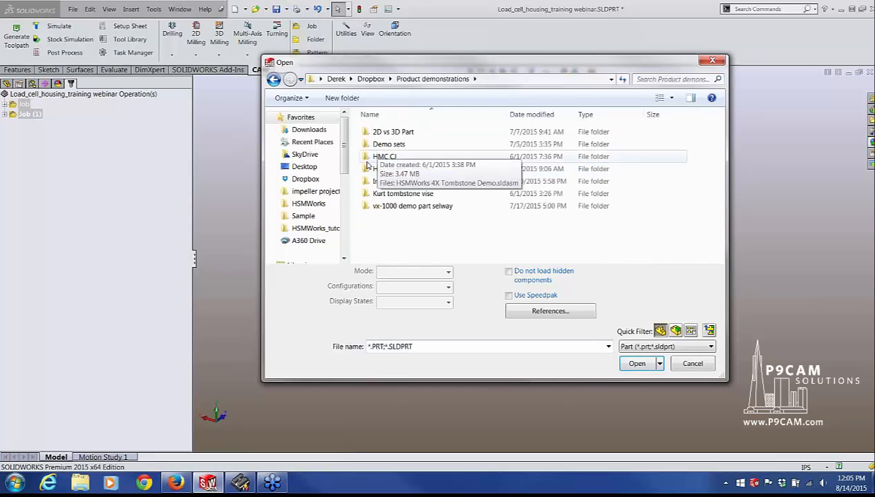
{"action": "double_click", "coordinate": [368, 171]}
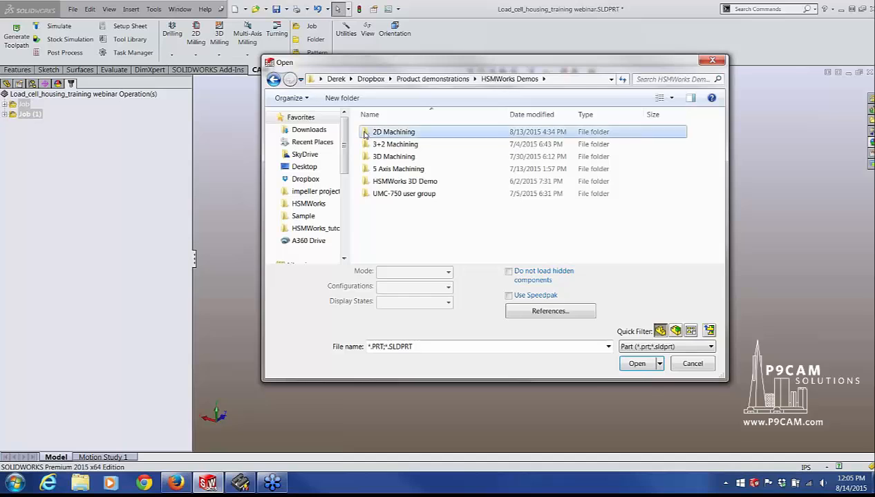
{"action": "double_click", "coordinate": [368, 135]}
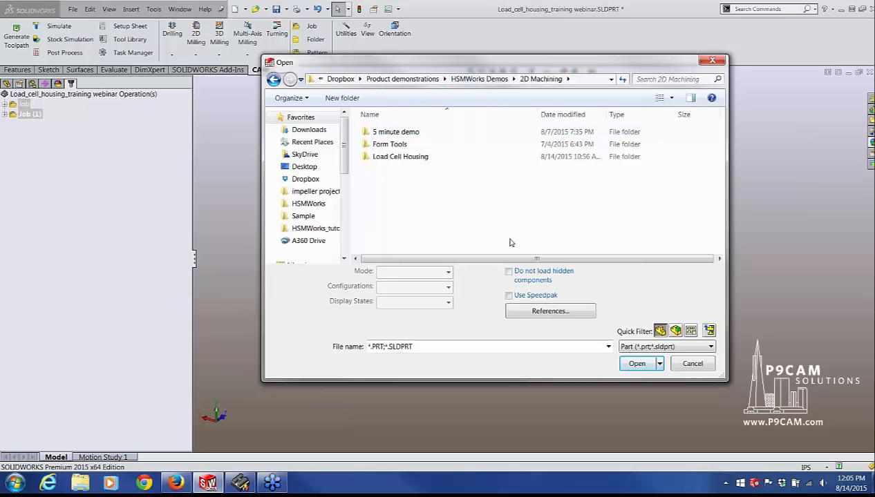
{"action": "left_click", "coordinate": [710, 347]}
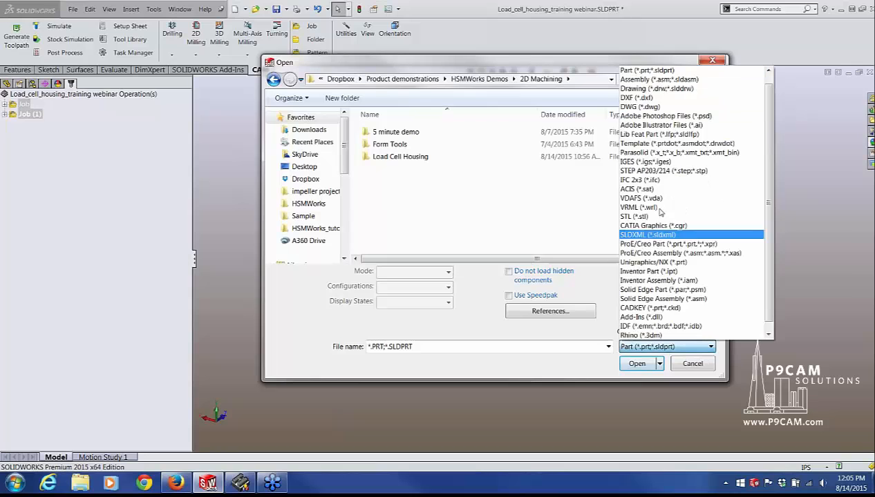
{"action": "left_click", "coordinate": [637, 83]}
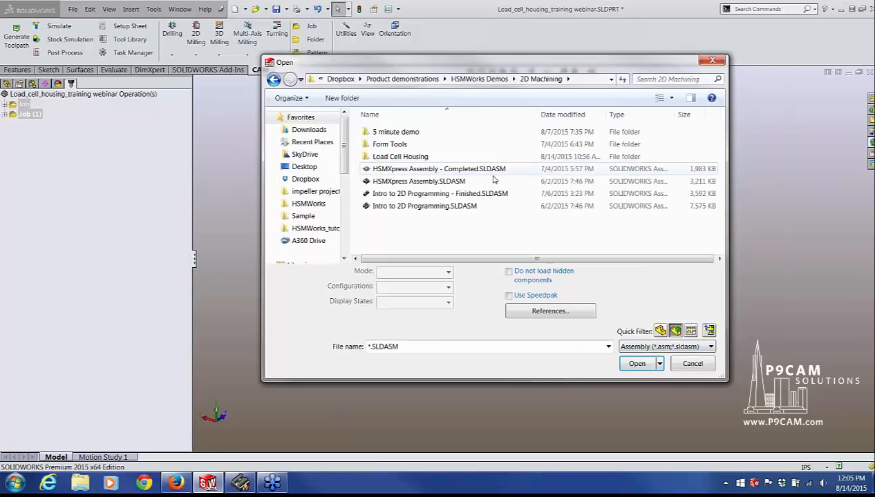
{"action": "double_click", "coordinate": [467, 194]}
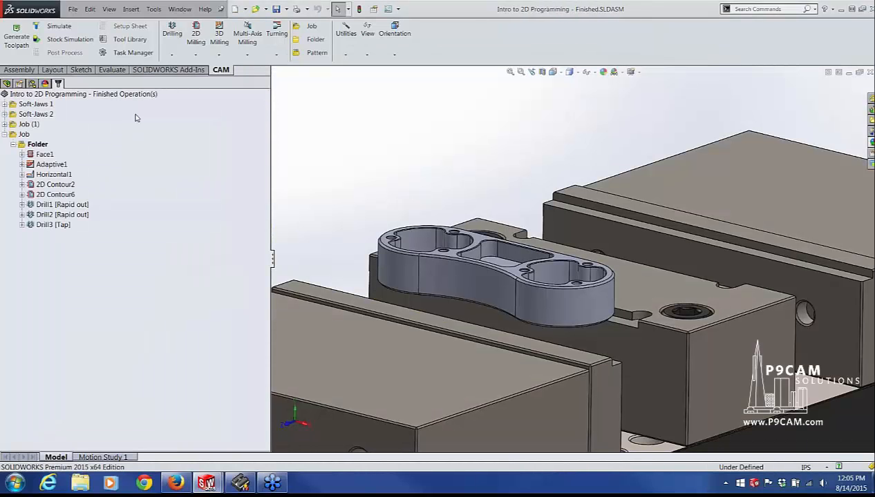
Preview the stock and origin of Job in the vise assembly, and return to the load cell housing part with its window maximized
{"action": "left_click", "coordinate": [12, 136]}
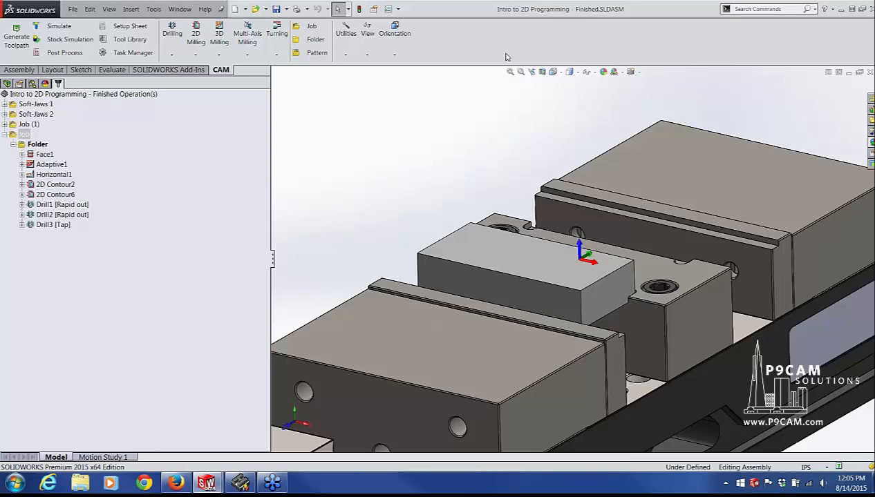
{"action": "left_click", "coordinate": [848, 76]}
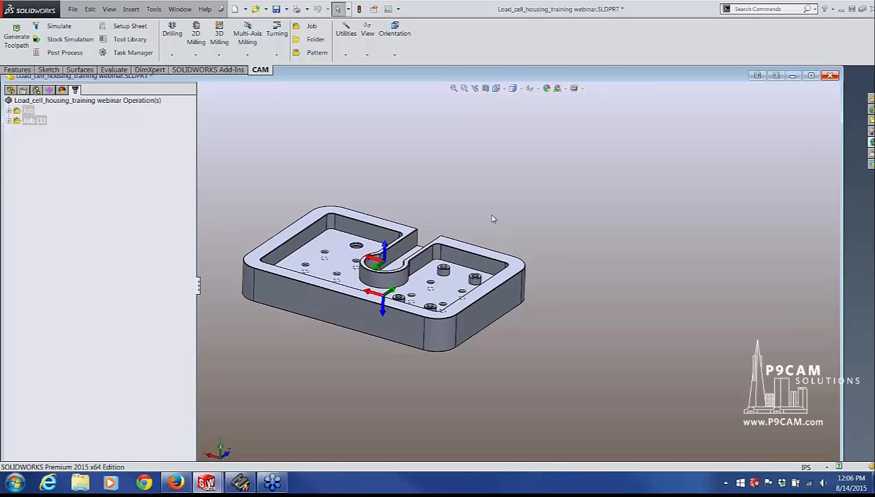
{"action": "mouse_move", "coordinate": [478, 206]}
{"action": "middle_mouse_down"}
{"action": "mouse_move", "coordinate": [485, 191]}
{"action": "mouse_move", "coordinate": [479, 201]}
{"action": "middle_mouse_up"}
{"action": "scroll", "coordinate": [479, 234], "scroll_direction": "up", "scroll_amount": 2}
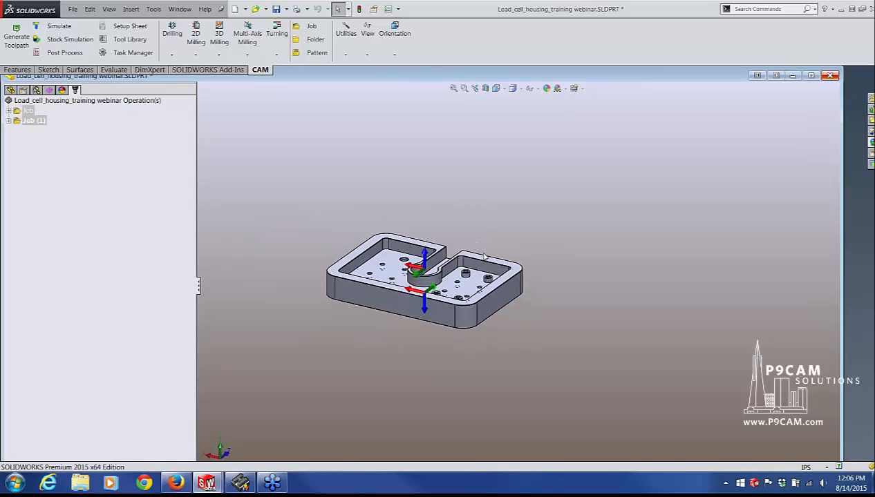
{"action": "scroll", "coordinate": [449, 284], "scroll_direction": "down", "scroll_amount": 3}
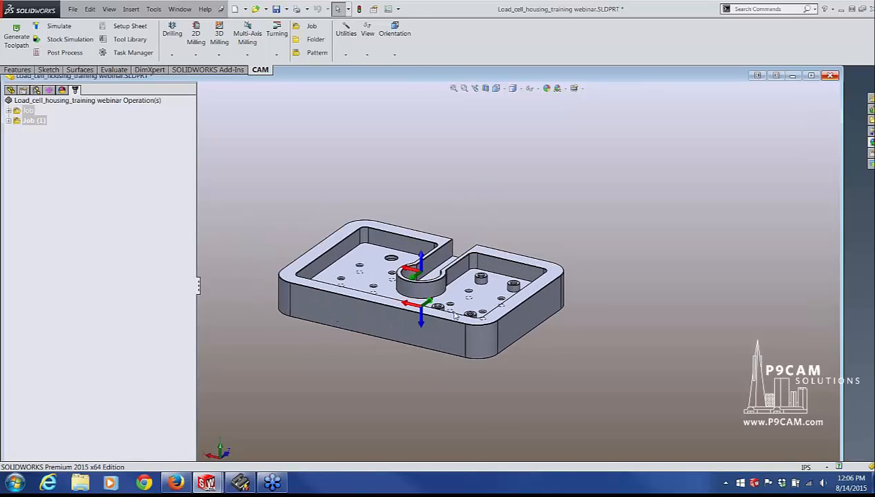
{"action": "scroll", "coordinate": [456, 315], "scroll_direction": "down", "scroll_amount": 1}
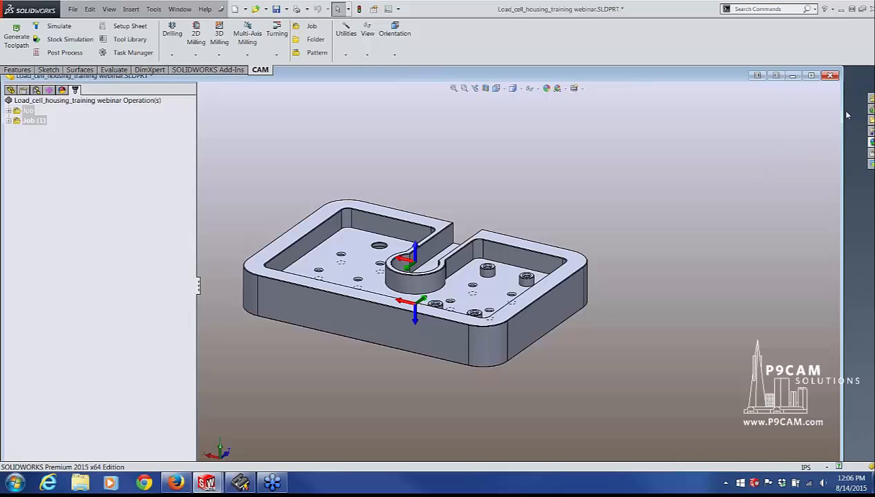
{"action": "left_click", "coordinate": [809, 75]}
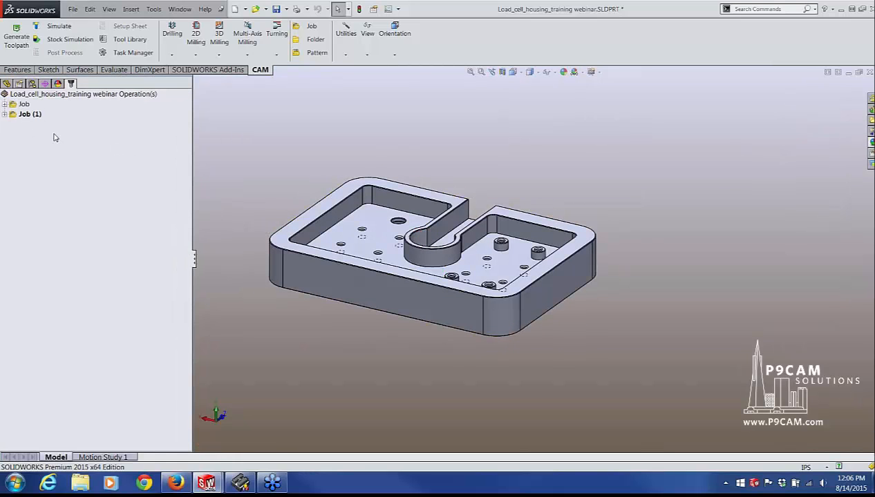
Review the operations listed under Job and Job (1) and the stock of Job, and collapse both jobs
{"action": "left_click", "coordinate": [4, 104]}
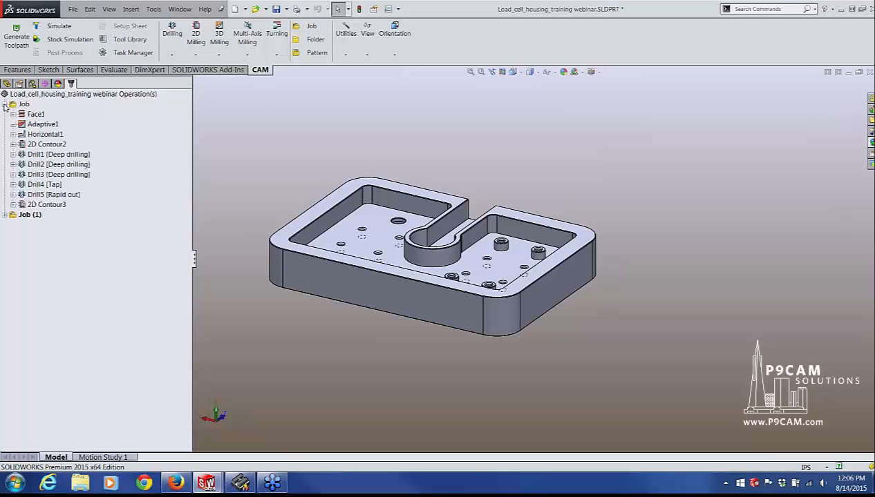
{"action": "left_click", "coordinate": [5, 215]}
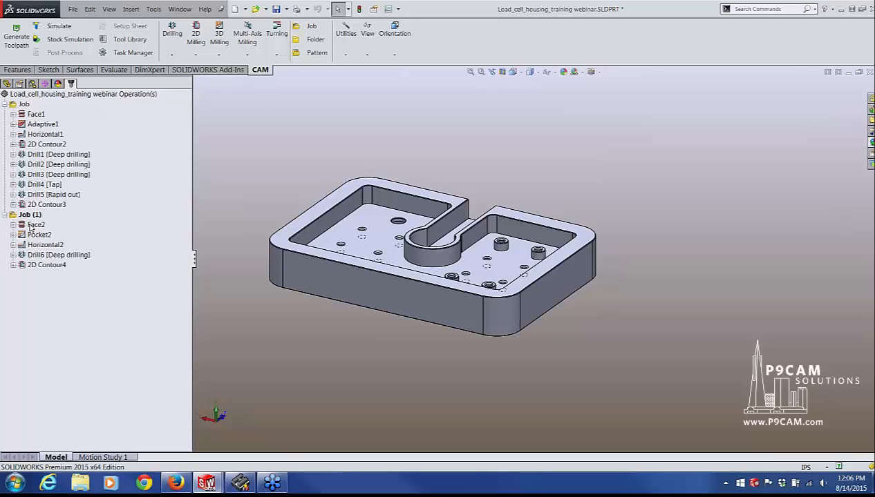
{"action": "left_click", "coordinate": [21, 104]}
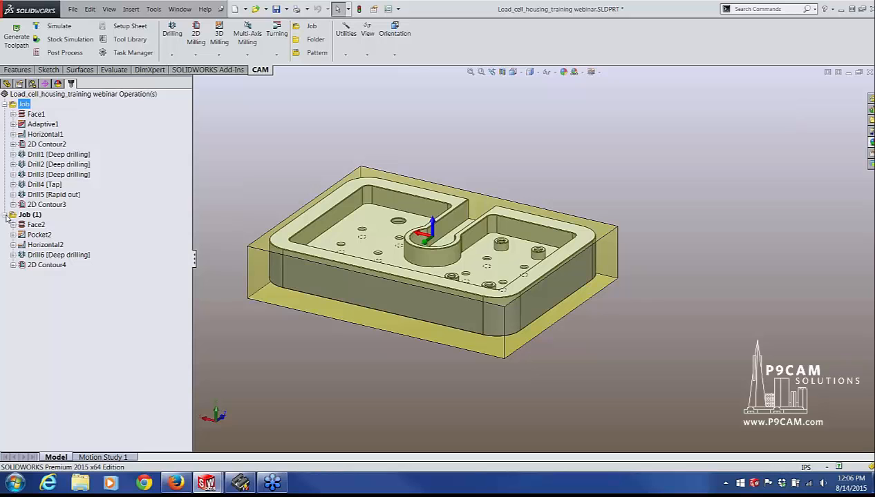
{"action": "left_click", "coordinate": [4, 215]}
{"action": "left_click", "coordinate": [5, 103]}
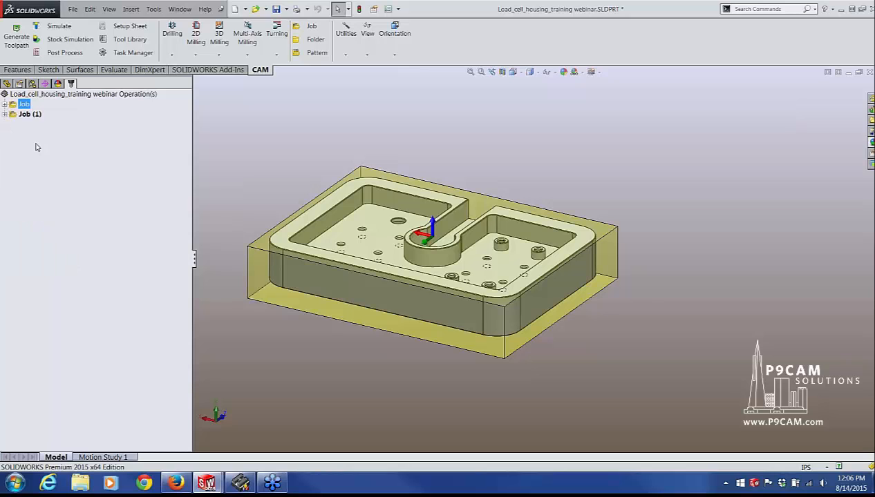
{"action": "left_click", "coordinate": [67, 160]}
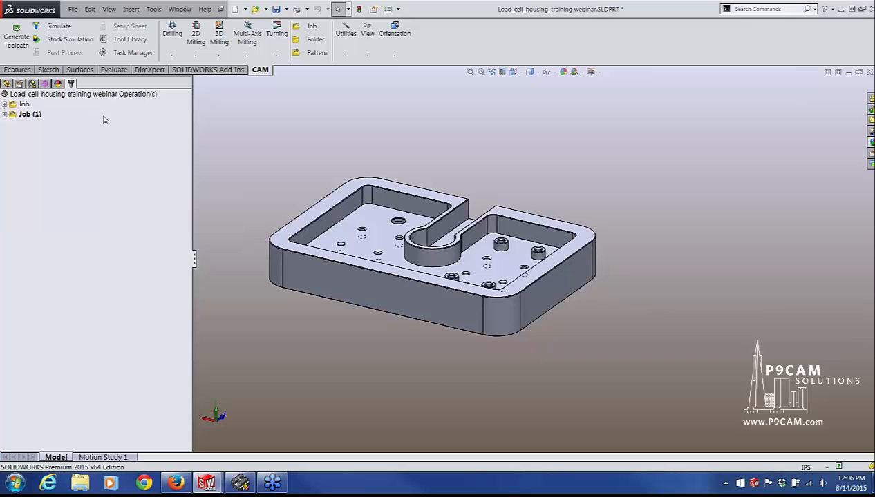
Create a new job for the housing and define its stock as a Fixed Size Box
{"action": "left_click", "coordinate": [299, 30]}
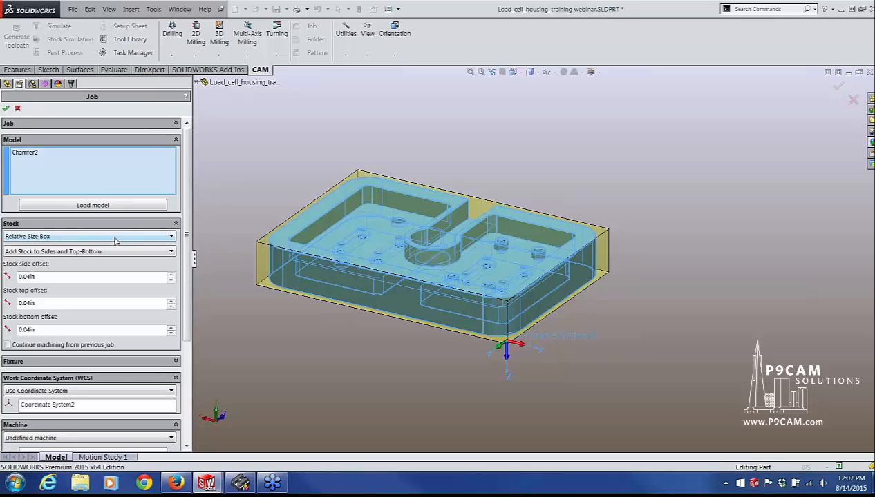
{"action": "mouse_move", "coordinate": [116, 240]}
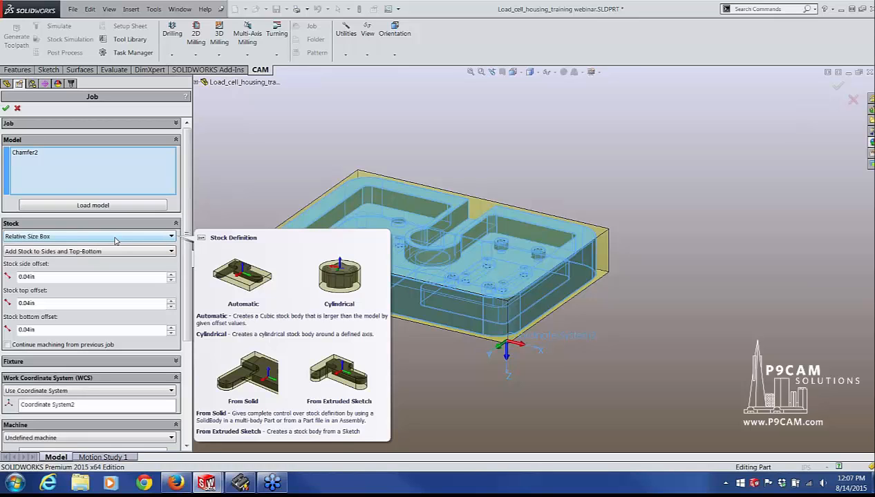
{"action": "left_click", "coordinate": [115, 238]}
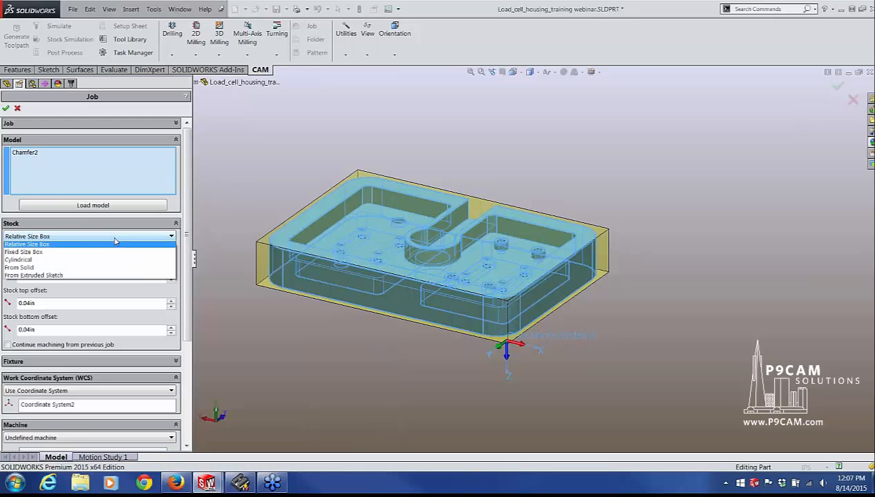
{"action": "left_click", "coordinate": [109, 255]}
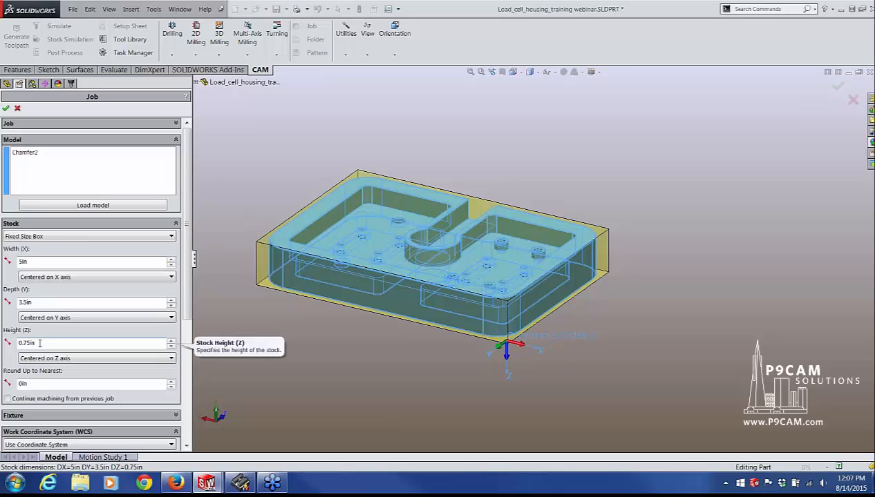
Set the Width (X) of the fixed size stock box to 5.2 in
{"action": "left_click", "coordinate": [38, 262]}
{"action": "left_click_drag", "start_coordinate": [38, 263], "coordinate": [13, 261]}
{"action": "type", "text": "5.2"}
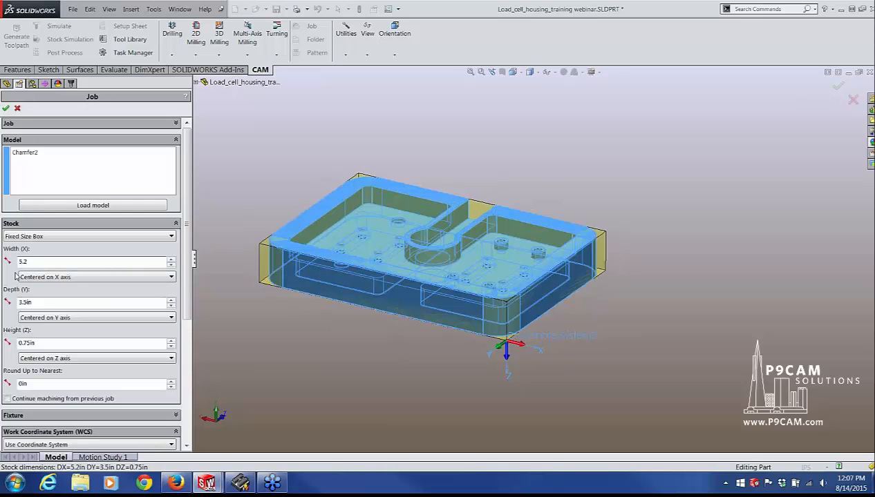
Set the fixed size stock box's Depth (Y) to 3.7 in and its Height (Z) to 1 in
{"action": "left_click", "coordinate": [39, 302]}
{"action": "left_click_drag", "start_coordinate": [38, 302], "coordinate": [19, 304]}
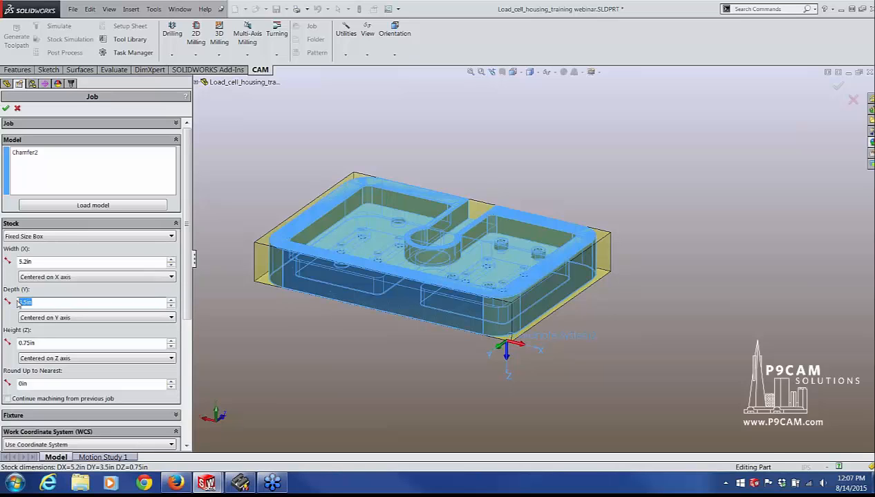
{"action": "type", "text": "3.7"}
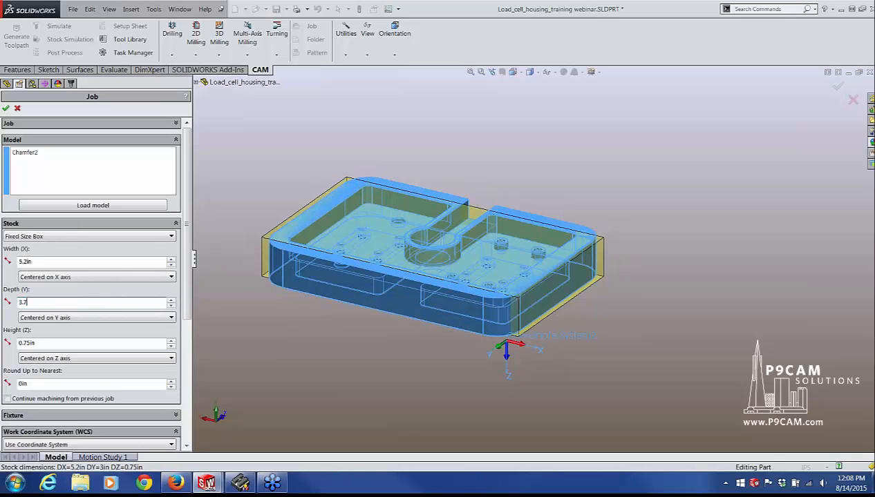
{"action": "left_click", "coordinate": [47, 342]}
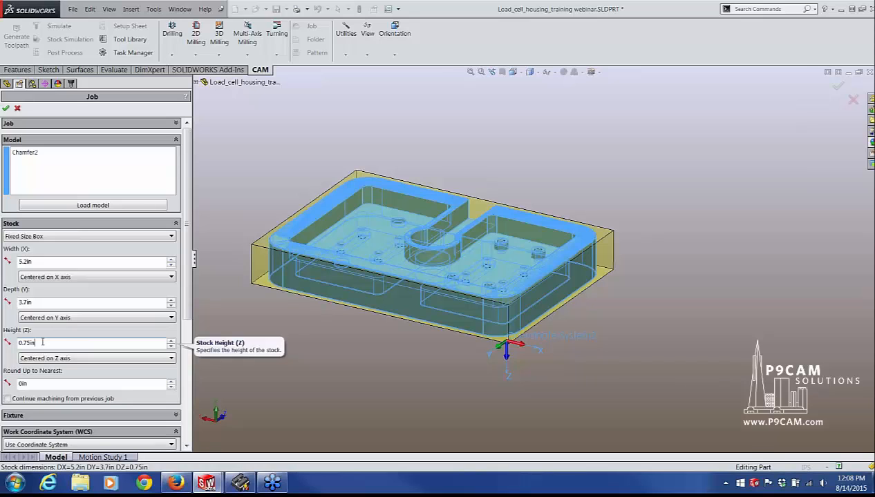
{"action": "left_click_drag", "start_coordinate": [46, 343], "coordinate": [18, 343]}
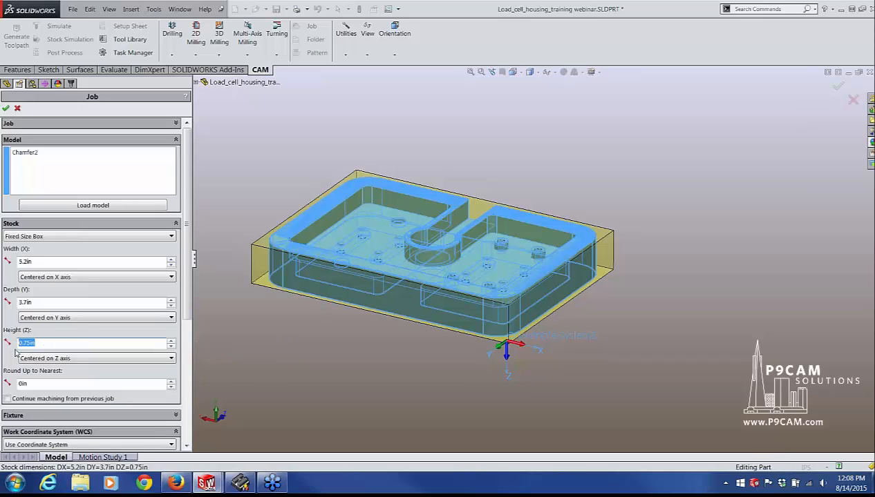
{"action": "type", "text": "1"}
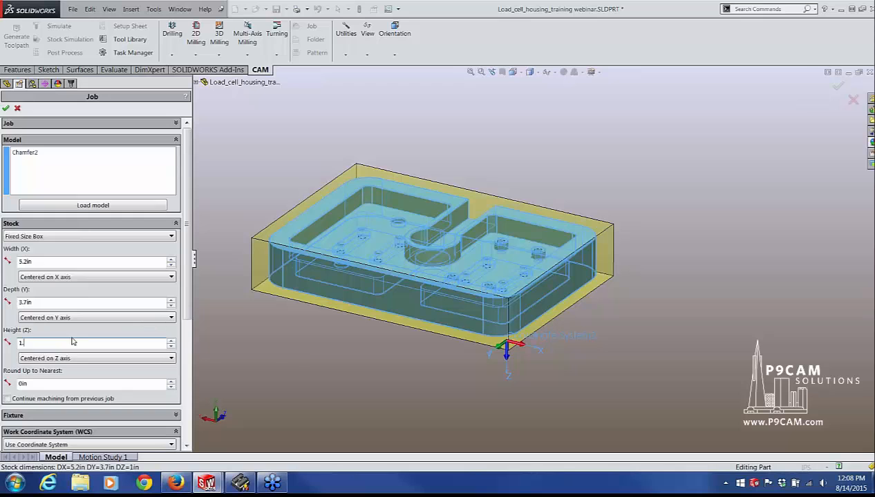
{"action": "left_click", "coordinate": [275, 332]}
Position the stock height as Offset from top (+Z) with an offset of 0.02 in
{"action": "middle_click_drag", "start_coordinate": [304, 304], "coordinate": [303, 324]}
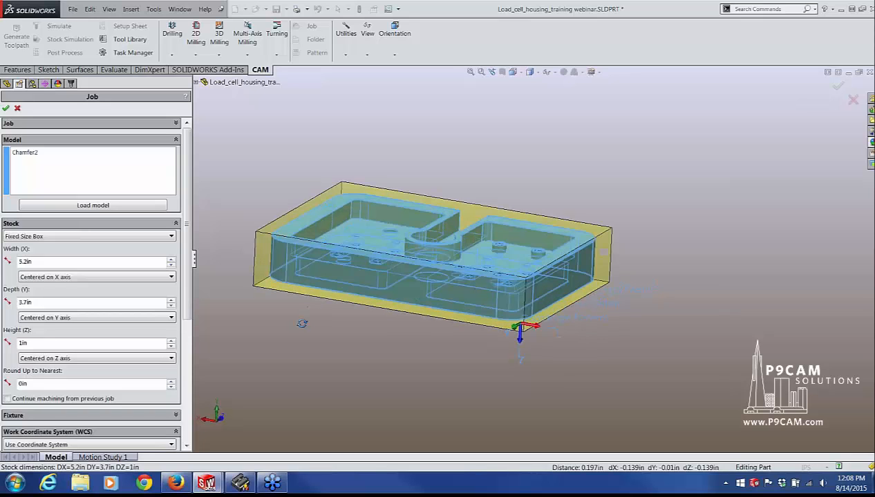
{"action": "left_click", "coordinate": [110, 360]}
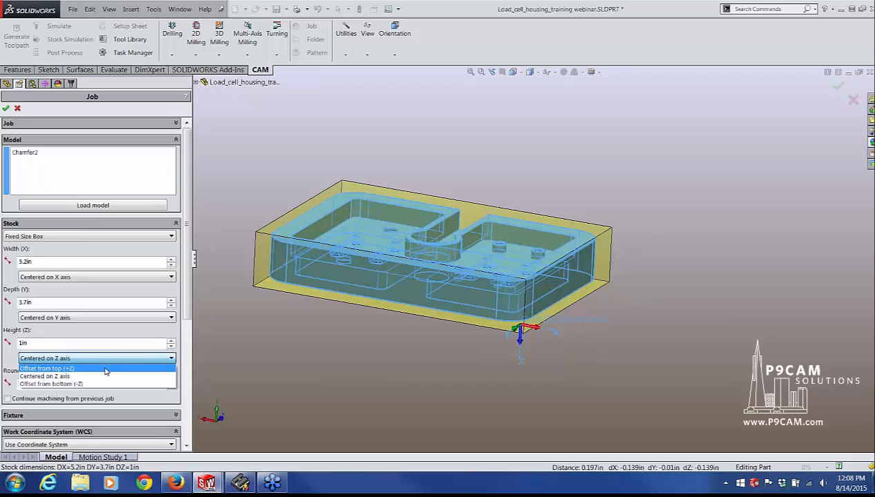
{"action": "left_click", "coordinate": [108, 368]}
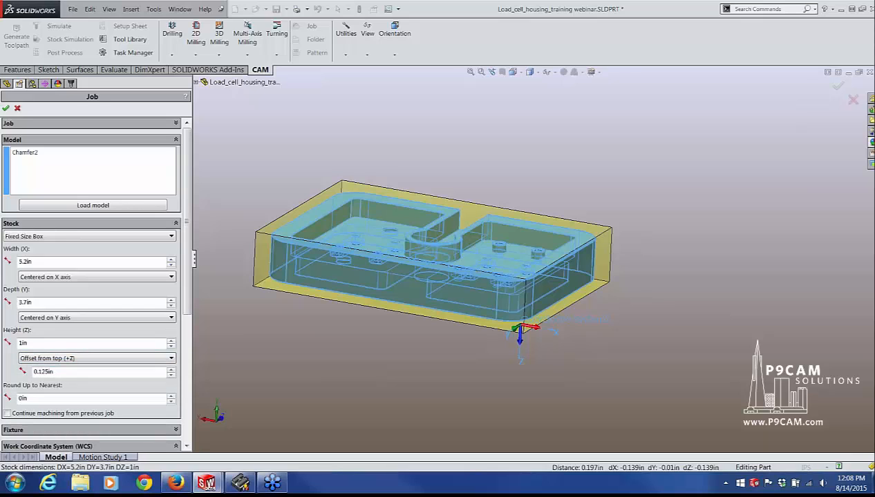
{"action": "double_click", "coordinate": [56, 369]}
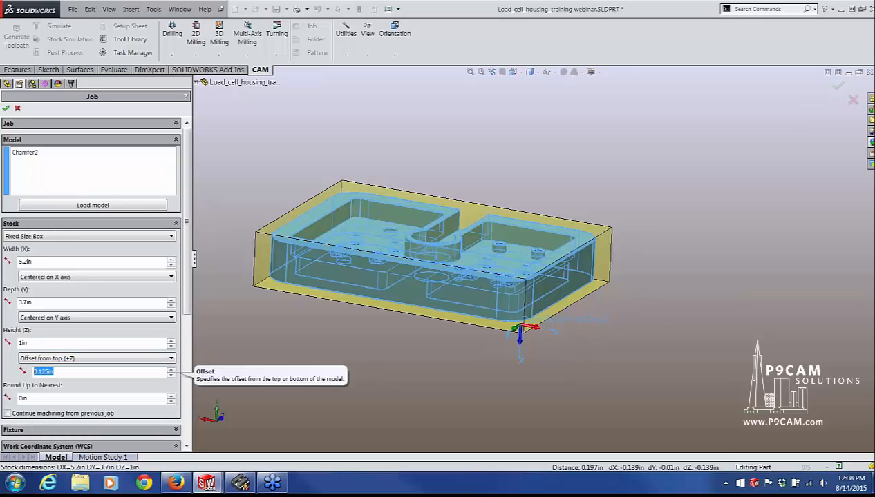
{"action": "type", "text": ".02"}
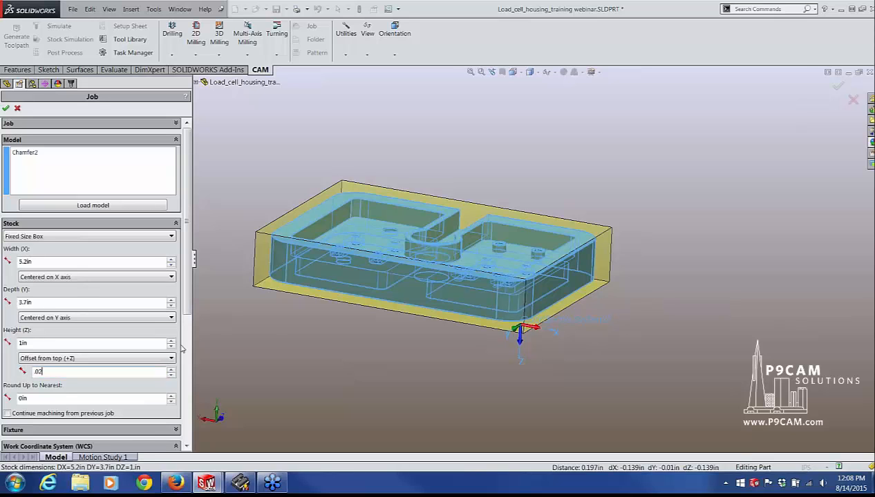
{"action": "middle_click_drag", "start_coordinate": [231, 326], "coordinate": [276, 332]}
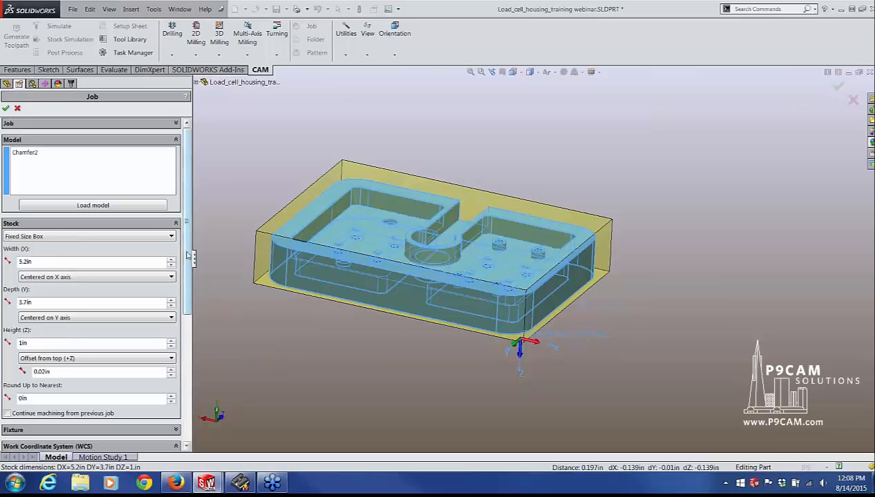
Define the work coordinate system with Use Model & Orientation, oriented by the housing's top rim face
{"action": "scroll", "coordinate": [71, 298], "scroll_direction": "down", "scroll_amount": 5}
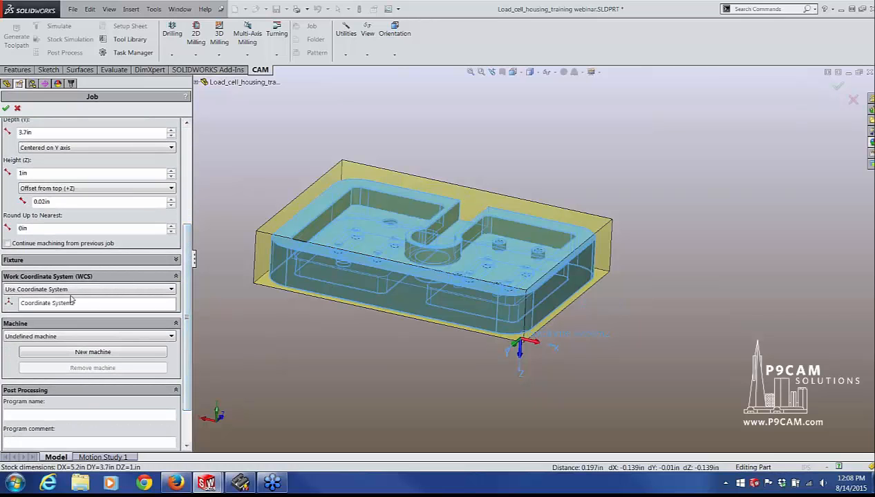
{"action": "left_click", "coordinate": [80, 291]}
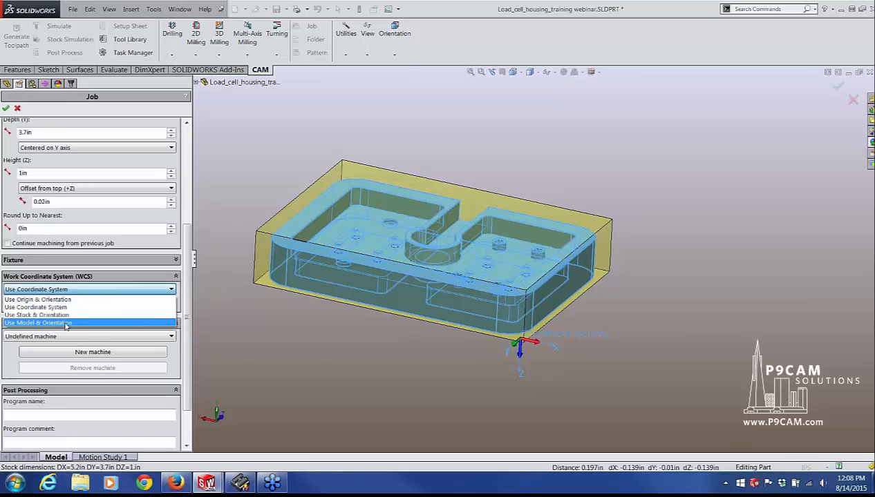
{"action": "left_click", "coordinate": [66, 322]}
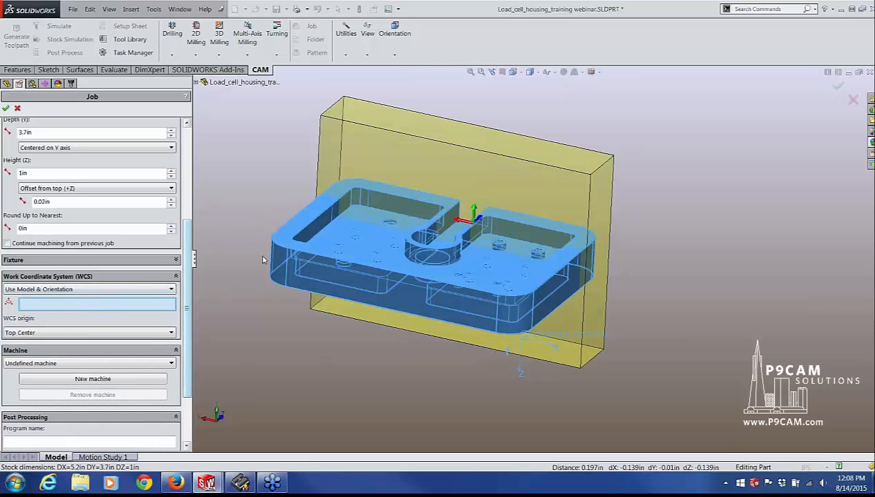
{"action": "left_click", "coordinate": [296, 228]}
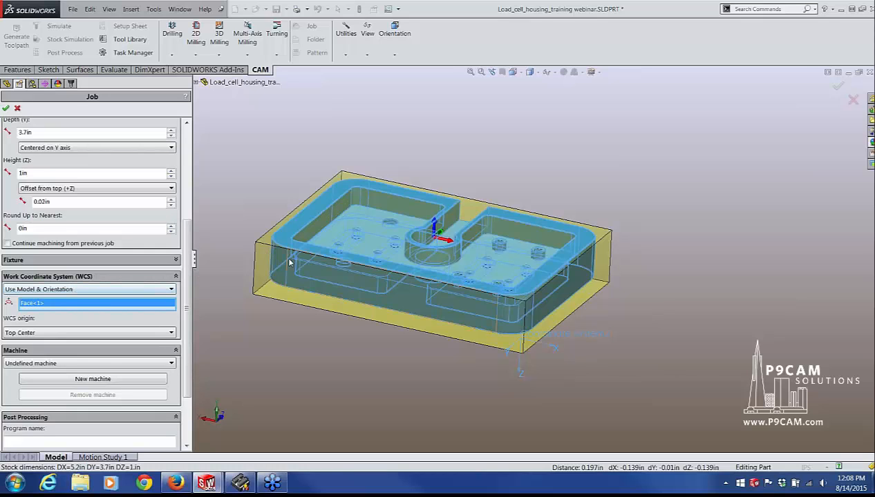
{"action": "middle_click_drag", "start_coordinate": [327, 258], "coordinate": [347, 217]}
{"action": "key", "text": "ctrl+7"}
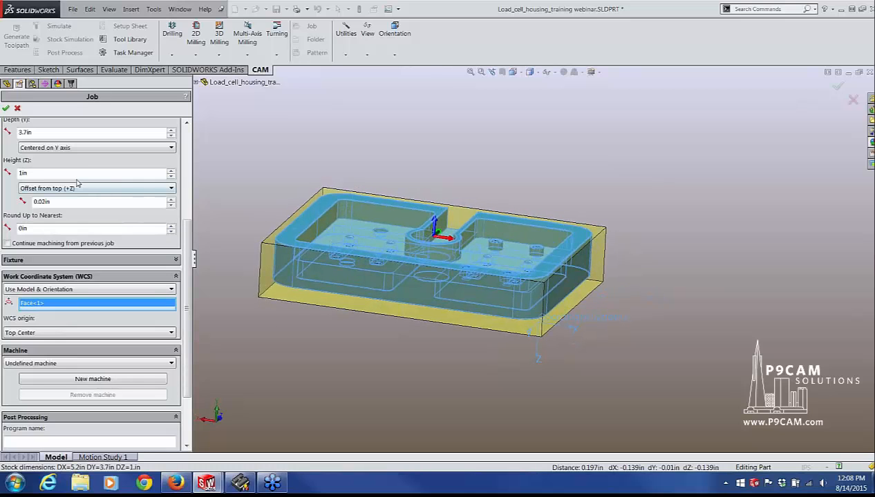
Check the stock height and top offset around the part, review the job's stock and WCS settings, and accept the new job
{"action": "left_click_drag", "start_coordinate": [31, 174], "coordinate": [15, 173]}
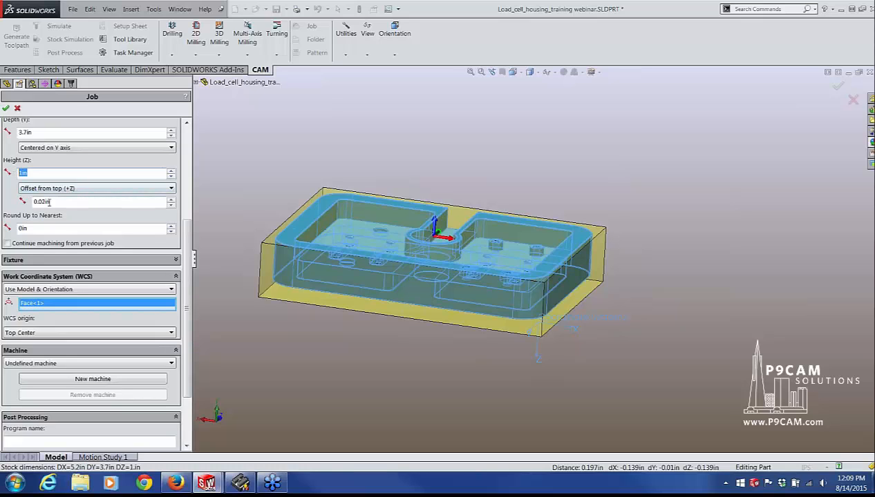
{"action": "middle_click_drag", "start_coordinate": [371, 322], "coordinate": [387, 287]}
{"action": "scroll", "coordinate": [324, 226], "scroll_direction": "down", "scroll_amount": 1}
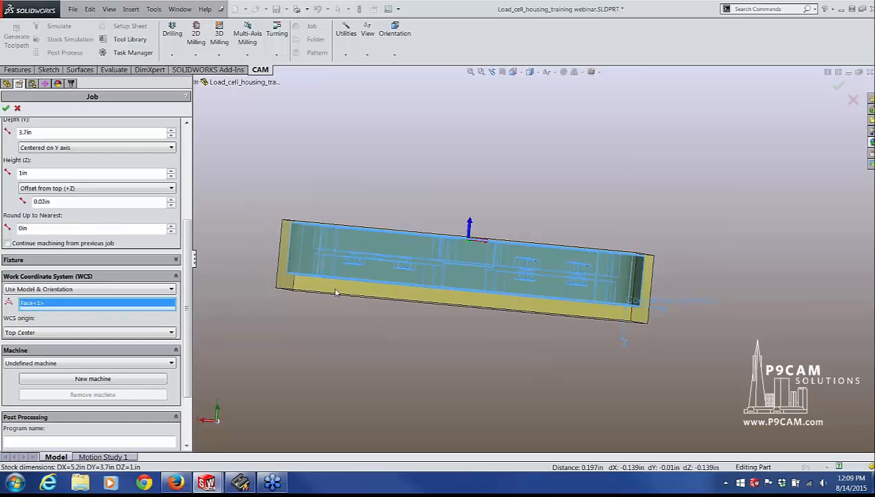
{"action": "middle_click_drag", "start_coordinate": [350, 309], "coordinate": [333, 360]}
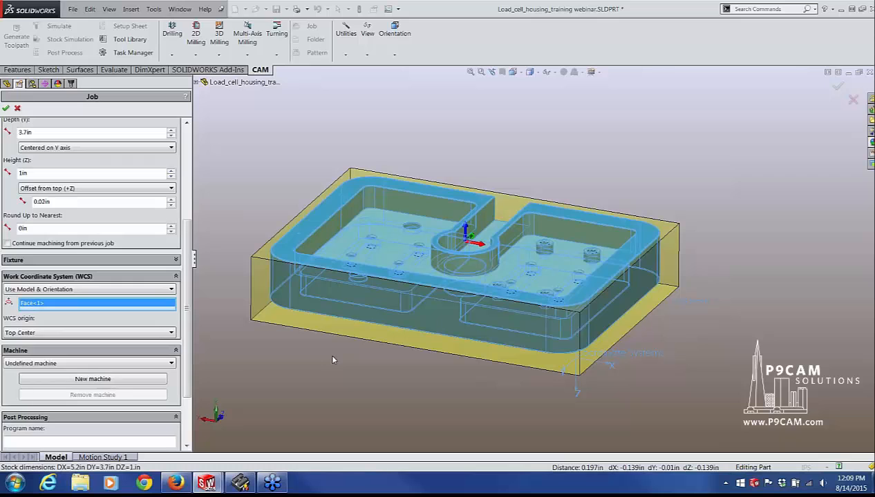
{"action": "left_click_drag", "start_coordinate": [186, 282], "coordinate": [190, 171]}
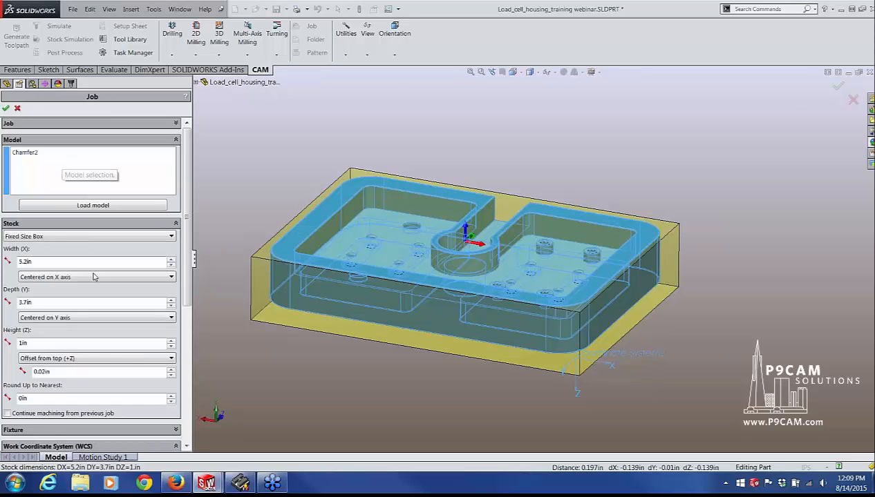
{"action": "left_click_drag", "start_coordinate": [185, 234], "coordinate": [187, 282]}
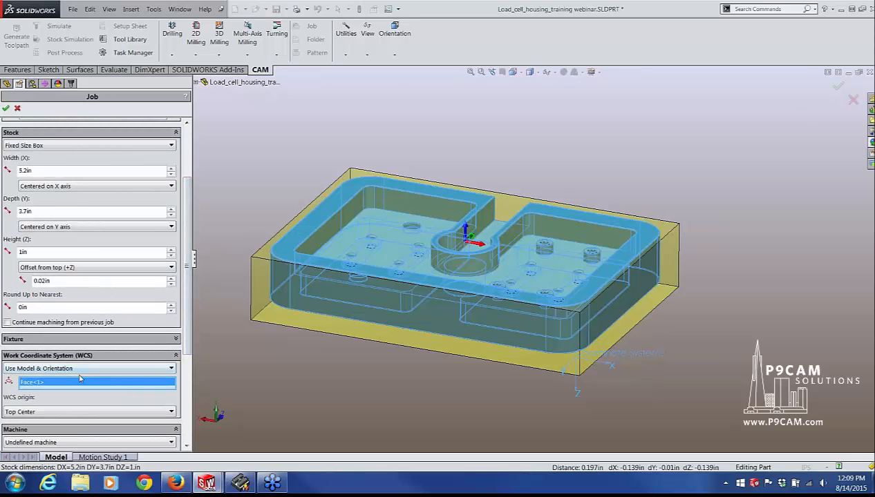
{"action": "left_click", "coordinate": [7, 110]}
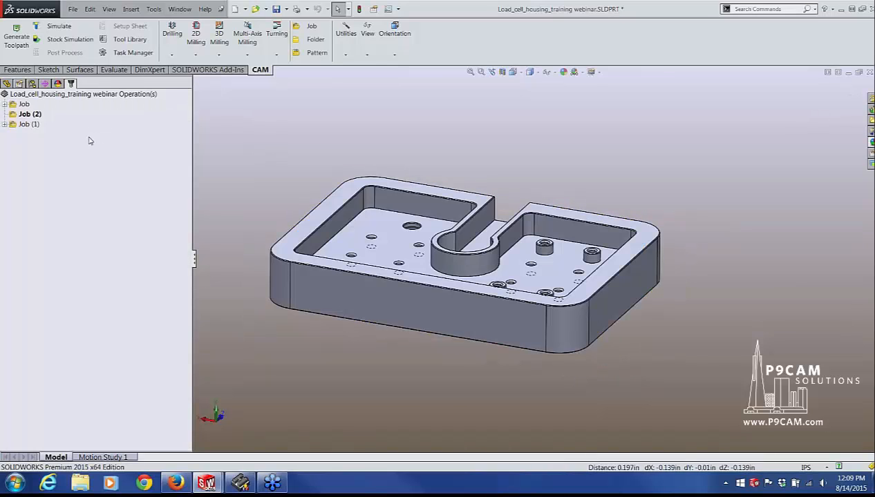
Move Job (2) below Job (1) in the operations tree and check its Make Default Folder setting
{"action": "left_click", "coordinate": [12, 115]}
{"action": "left_click_drag", "start_coordinate": [13, 114], "coordinate": [13, 125]}
{"action": "left_click", "coordinate": [31, 168]}
{"action": "right_click", "coordinate": [13, 129]}
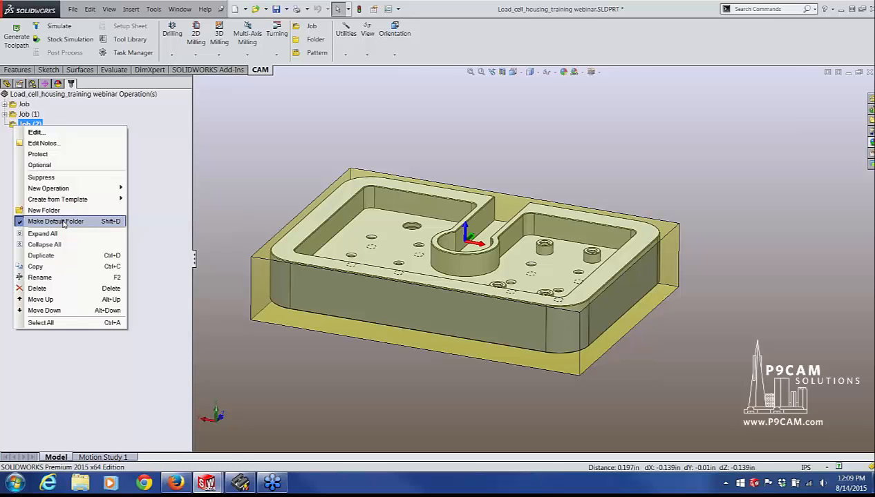
{"action": "left_click", "coordinate": [165, 203]}
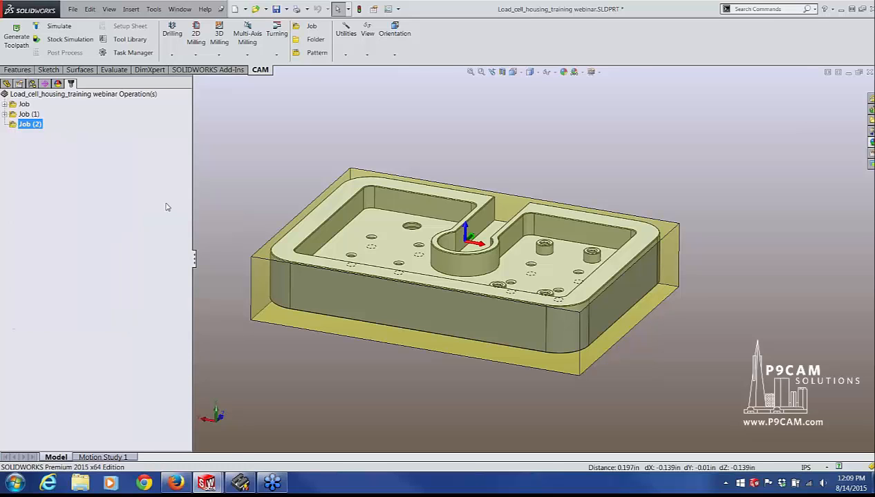
{"action": "left_click", "coordinate": [166, 203]}
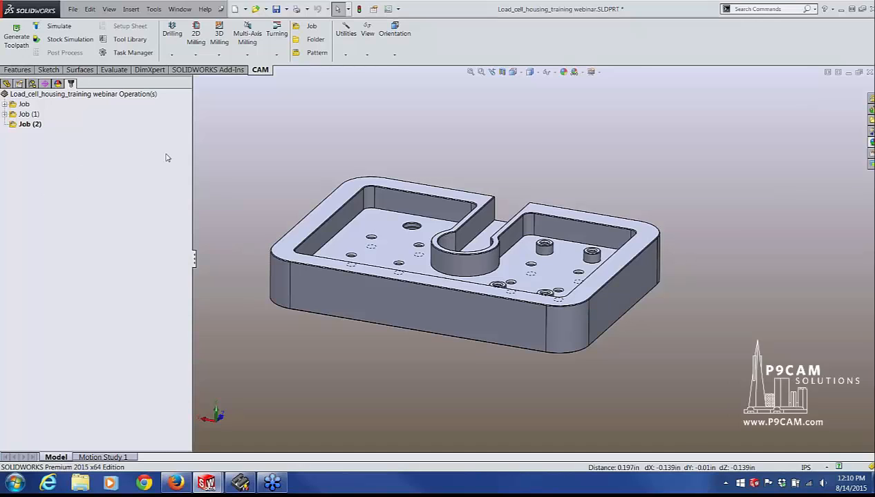
{"action": "middle_click_drag", "start_coordinate": [398, 272], "coordinate": [439, 296], "text": "ctrl"}
{"action": "scroll", "coordinate": [439, 297], "scroll_direction": "up", "scroll_amount": 2}
{"action": "scroll", "coordinate": [570, 297], "scroll_direction": "down", "scroll_amount": 2}
{"action": "scroll", "coordinate": [418, 257], "scroll_direction": "up", "scroll_amount": 1}
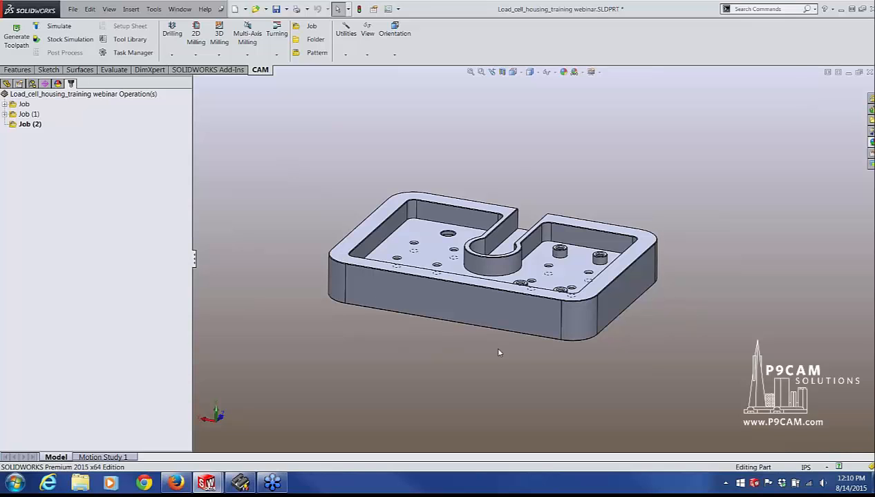
{"action": "scroll", "coordinate": [501, 353], "scroll_direction": "down", "scroll_amount": 2}
{"action": "scroll", "coordinate": [514, 134], "scroll_direction": "down", "scroll_amount": 2}
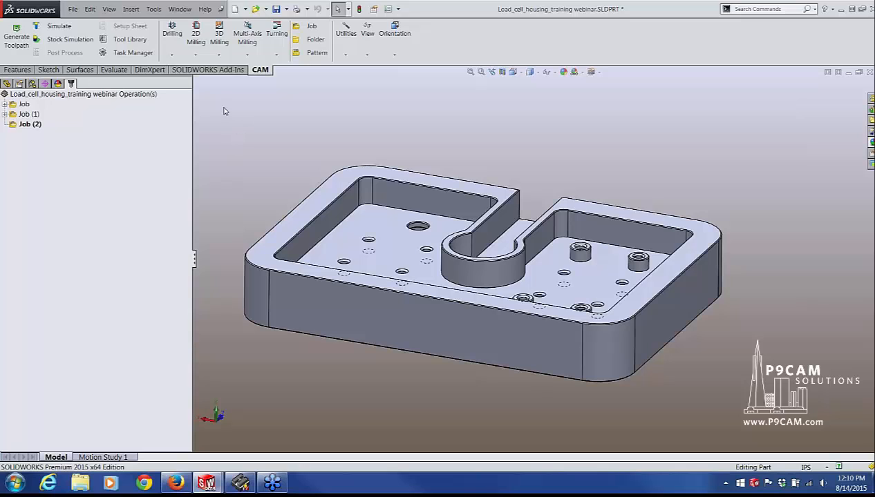
Add a 2D milling Face operation to Job (2) and open the tool library for it
{"action": "left_click", "coordinate": [194, 55]}
{"action": "left_click", "coordinate": [201, 63]}
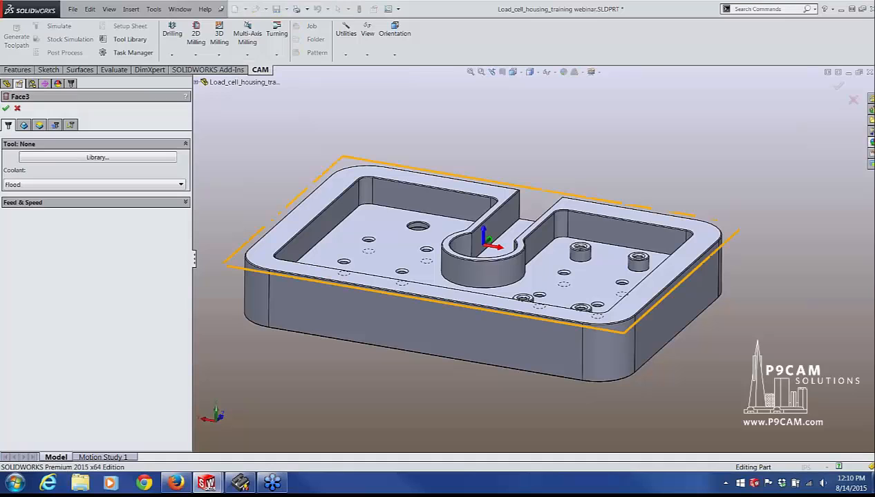
{"action": "left_click", "coordinate": [68, 158]}
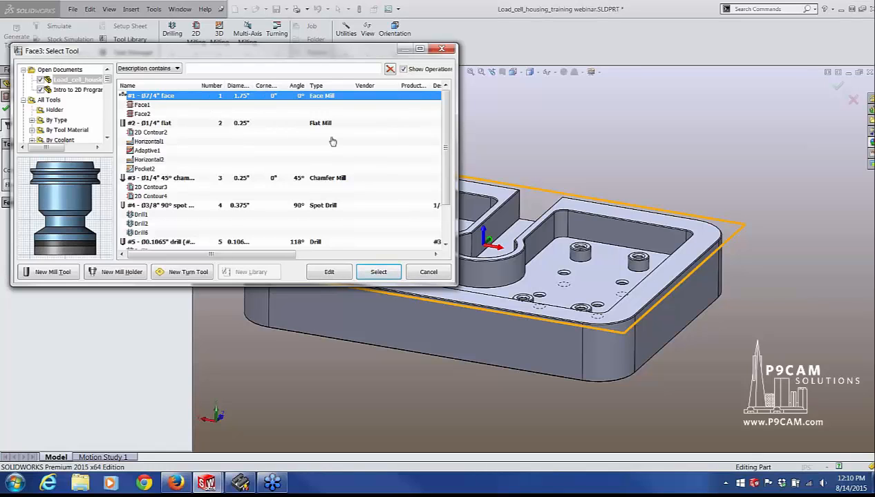
Review the housing document's tools and the library's Flat Mill tools, and return to the housing document's tool list
{"action": "scroll", "coordinate": [445, 148], "scroll_direction": "down", "scroll_amount": 1}
{"action": "scroll", "coordinate": [446, 147], "scroll_direction": "down", "scroll_amount": 2}
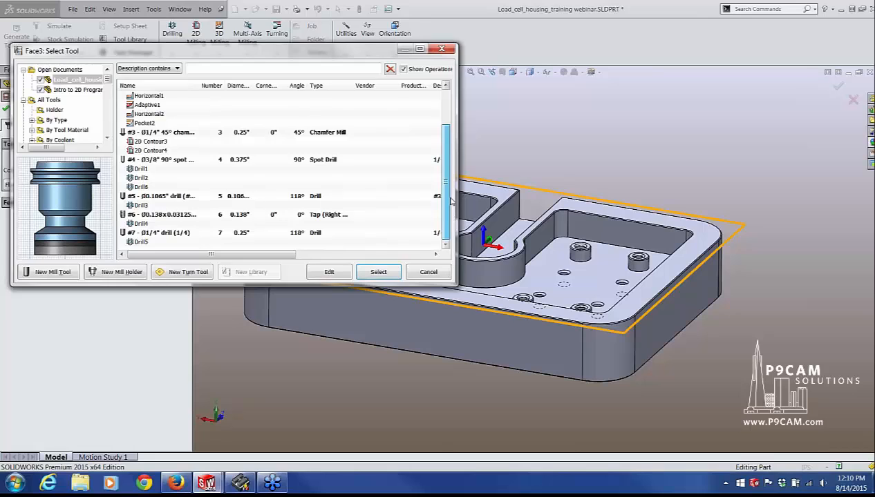
{"action": "scroll", "coordinate": [448, 178], "scroll_direction": "up", "scroll_amount": 3}
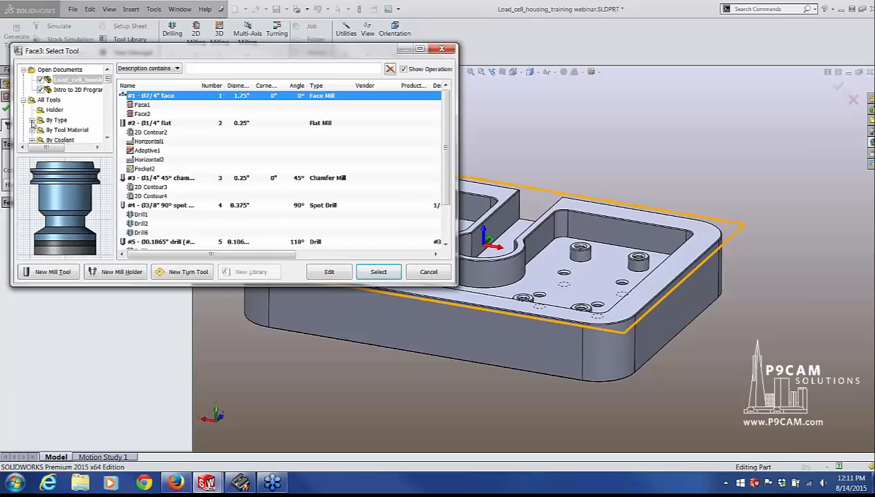
{"action": "left_click", "coordinate": [32, 121]}
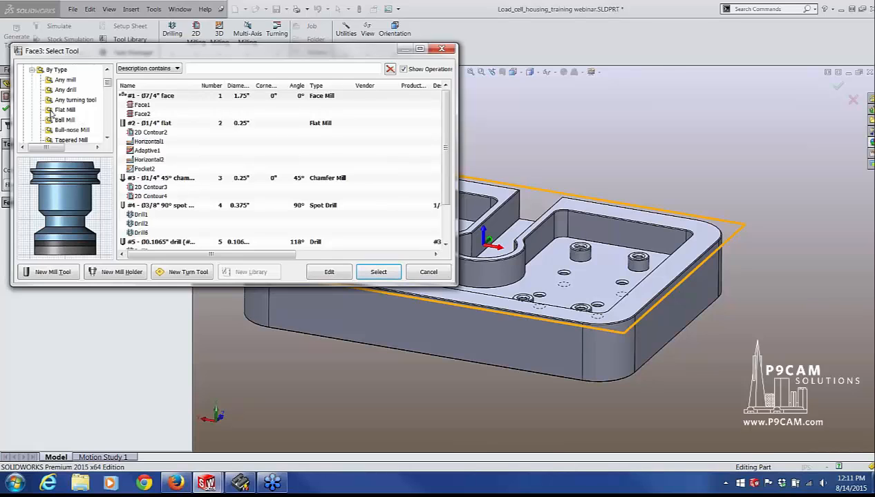
{"action": "left_click", "coordinate": [51, 112]}
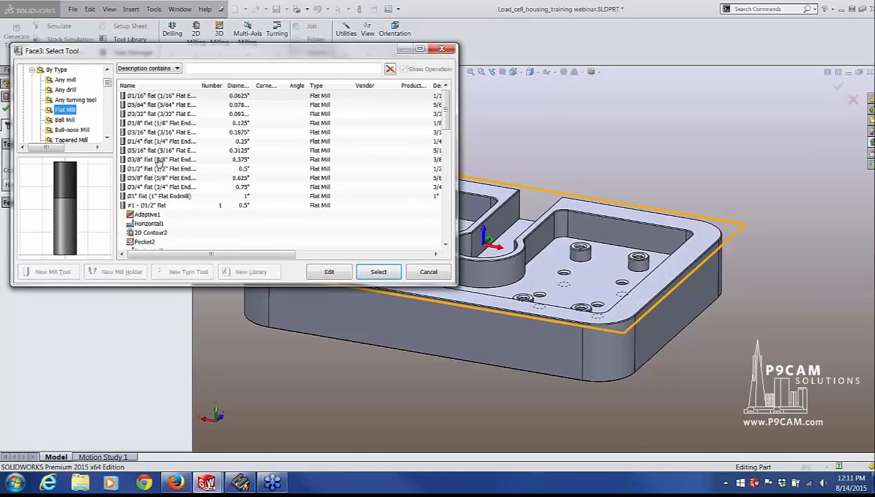
{"action": "scroll", "coordinate": [107, 84], "scroll_direction": "up", "scroll_amount": 2}
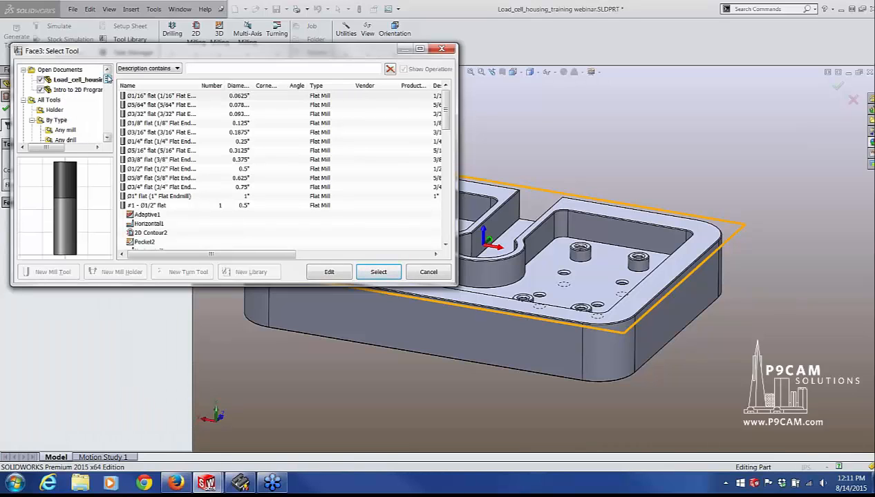
{"action": "left_click", "coordinate": [53, 81]}
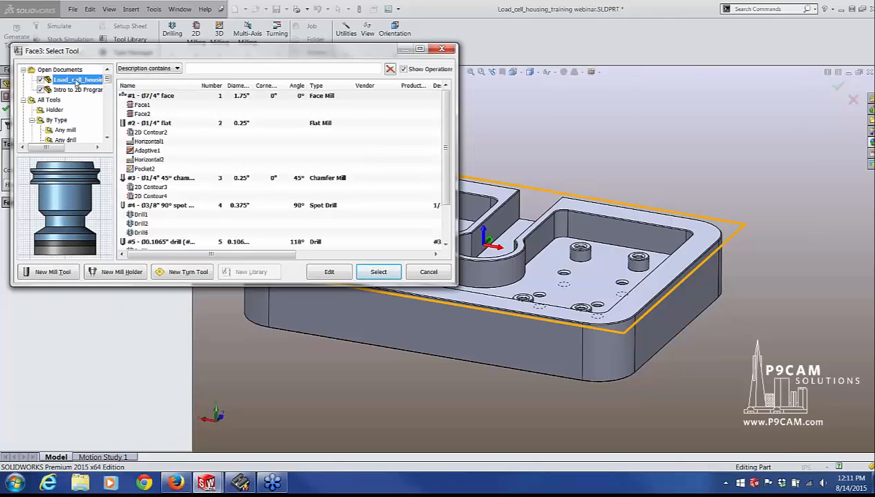
Assign the #1 - Ø7/4" face mill from the housing document to the facing operation and accept the operation
{"action": "left_click", "coordinate": [152, 97]}
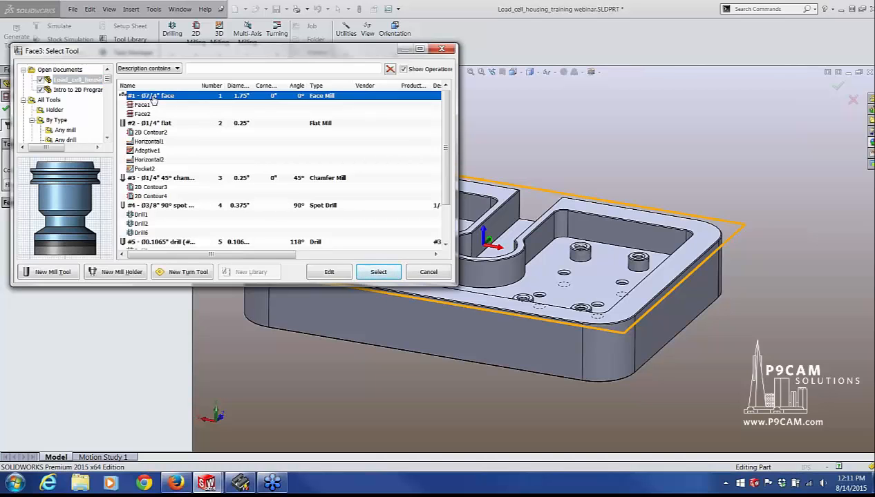
{"action": "left_click", "coordinate": [378, 272]}
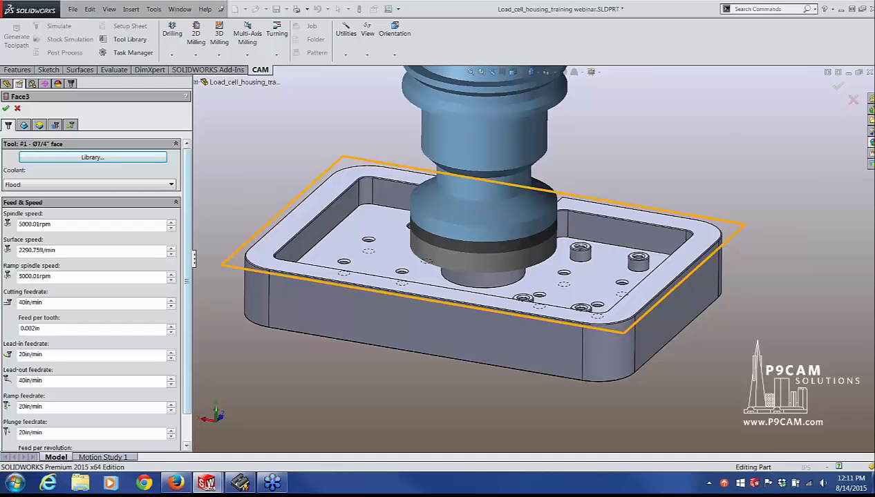
{"action": "left_click", "coordinate": [6, 110]}
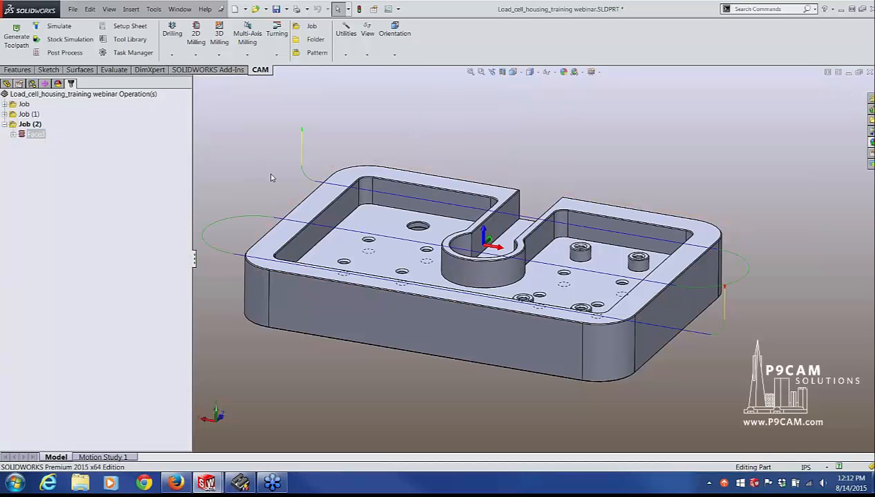
Simulate the facing toolpath at an increased playback speed, and close the simulation
{"action": "key", "text": "z"}
{"action": "left_click", "coordinate": [58, 26]}
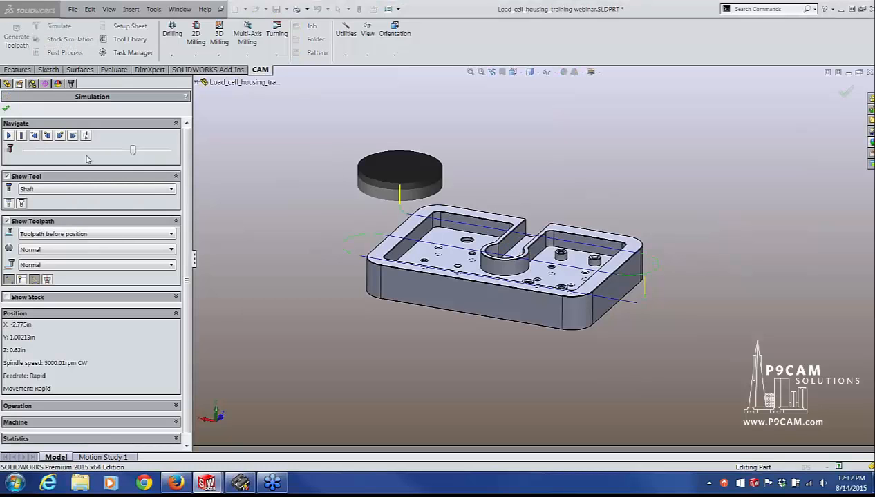
{"action": "left_click", "coordinate": [8, 136]}
{"action": "left_click_drag", "start_coordinate": [132, 150], "coordinate": [158, 154]}
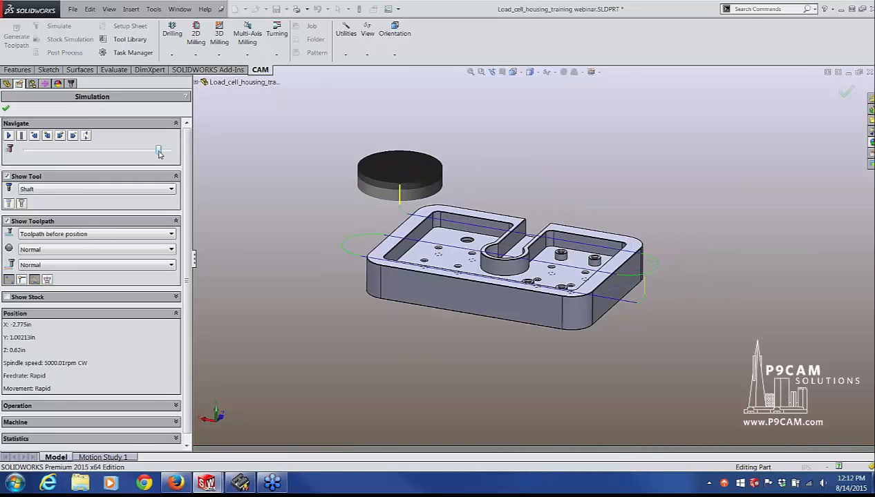
{"action": "left_click", "coordinate": [6, 110]}
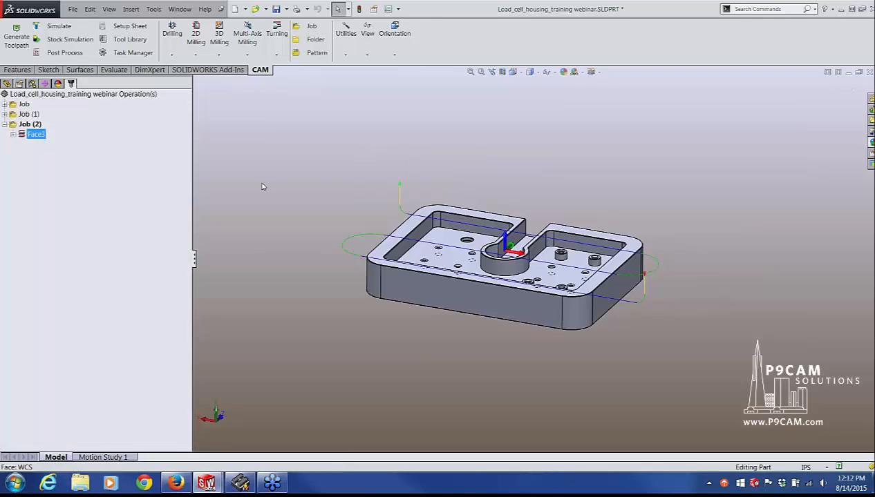
Add a 3D Adaptive Clearing operation to Job (2) and assign it the #2 - Ø1/4" flat mill
{"action": "scroll", "coordinate": [515, 337], "scroll_direction": "down", "scroll_amount": 1}
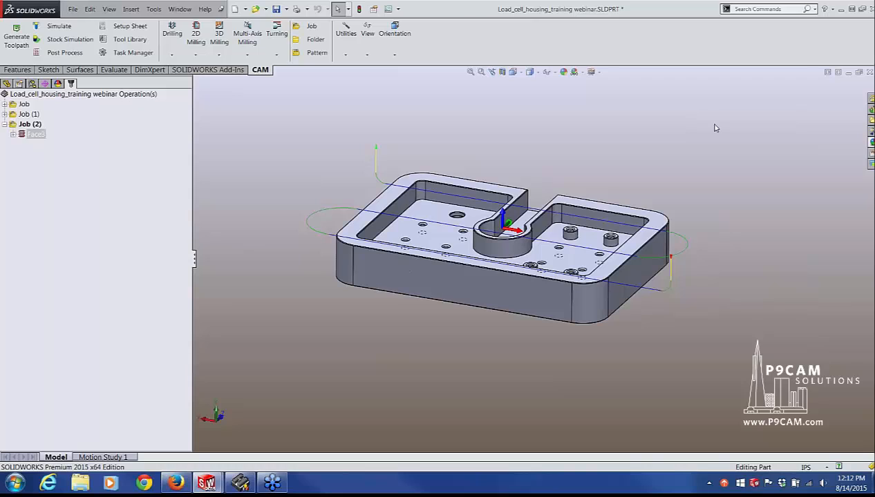
{"action": "left_click", "coordinate": [218, 52]}
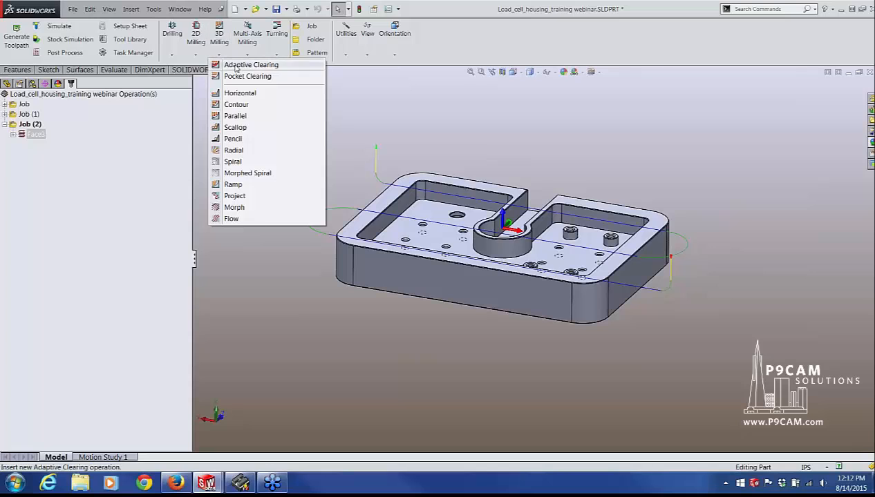
{"action": "left_click", "coordinate": [236, 67]}
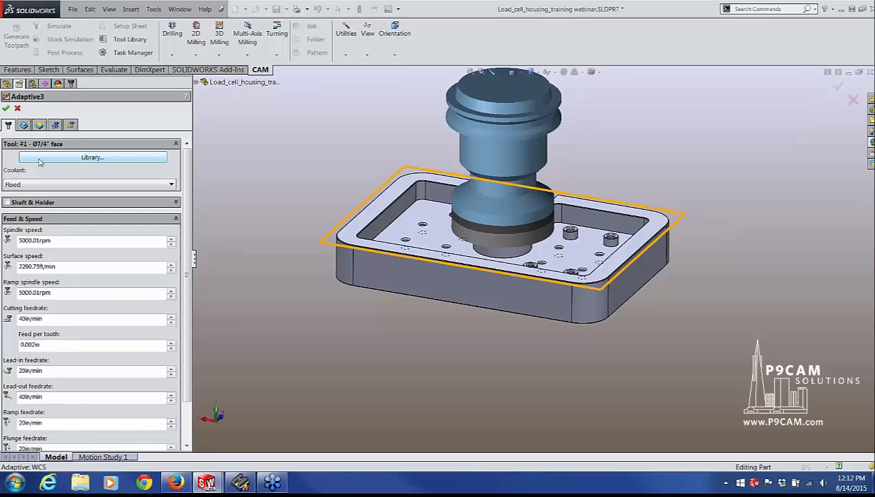
{"action": "left_click", "coordinate": [39, 159]}
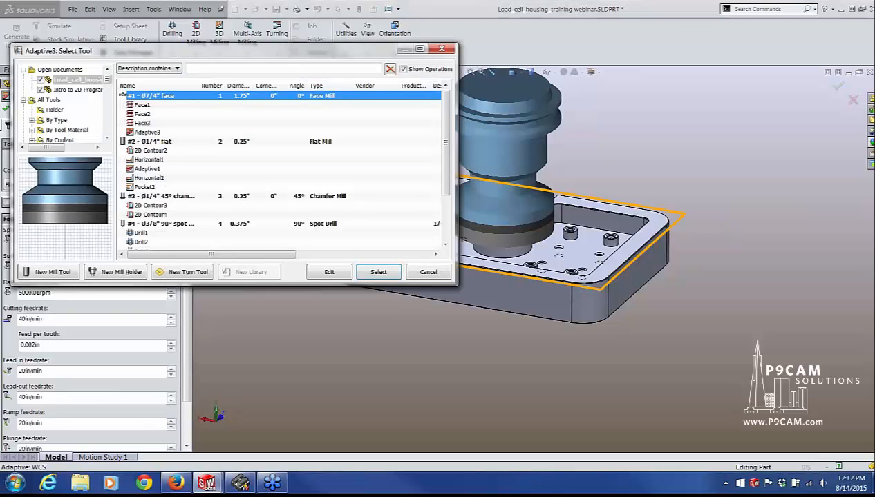
{"action": "left_click", "coordinate": [164, 142]}
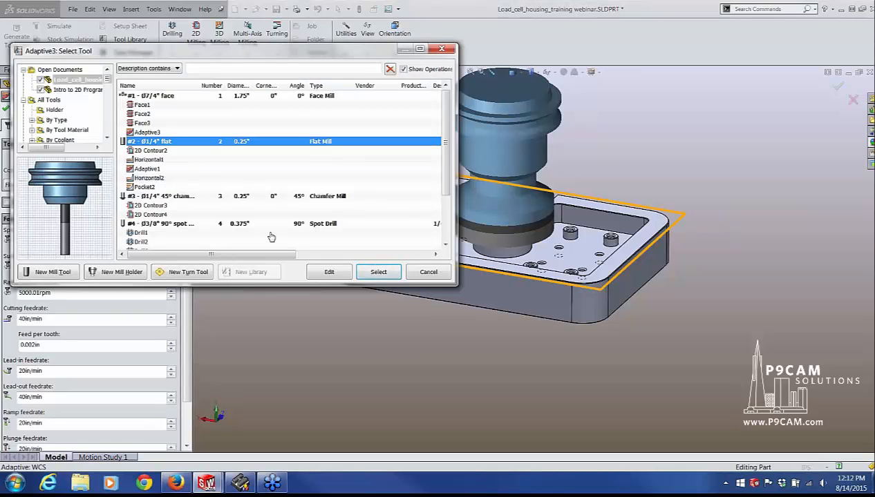
{"action": "left_click", "coordinate": [378, 272]}
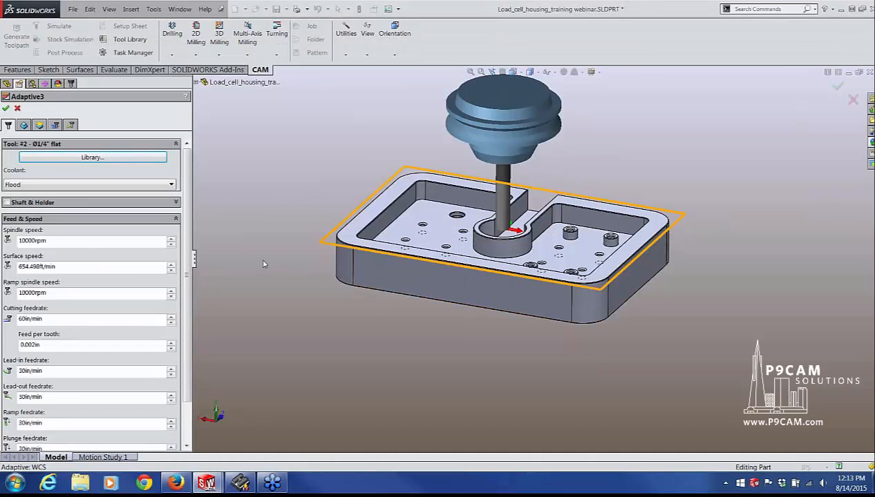
Review the adaptive operation's machining boundary and its clearance, retract, top and bottom heights, and accept the operation
{"action": "left_click", "coordinate": [24, 126]}
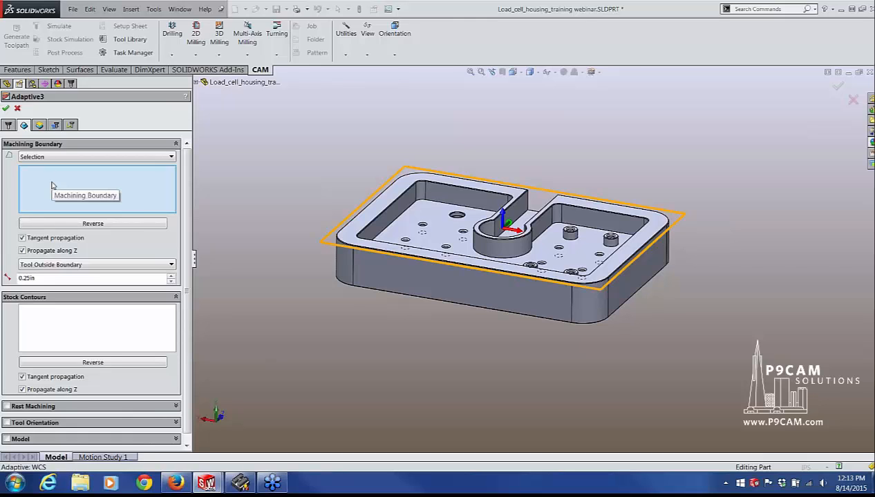
{"action": "left_click", "coordinate": [39, 125]}
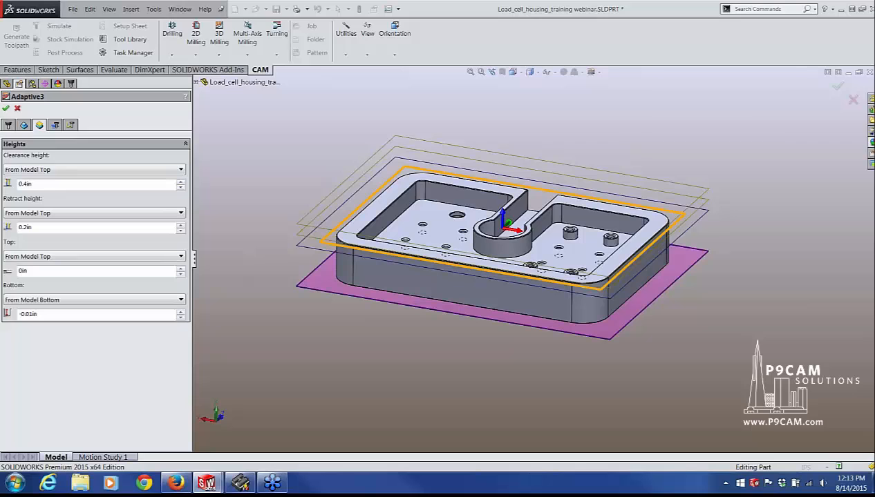
{"action": "left_click", "coordinate": [53, 185]}
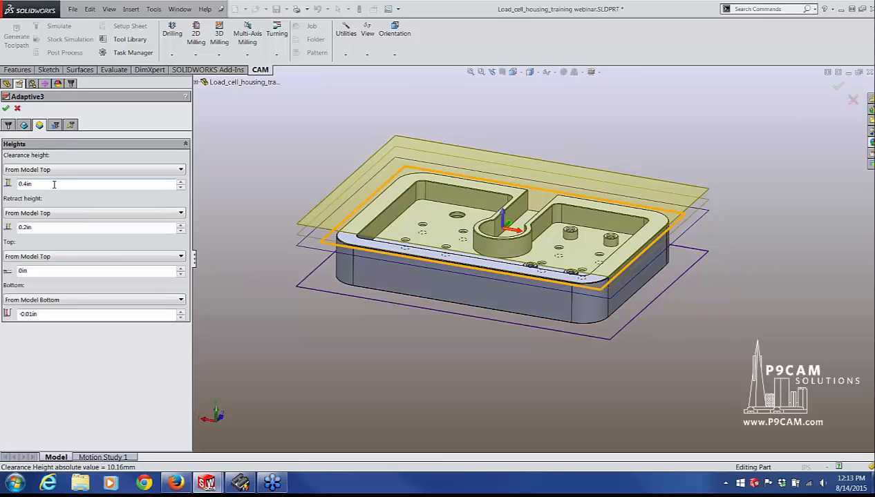
{"action": "left_click", "coordinate": [58, 230]}
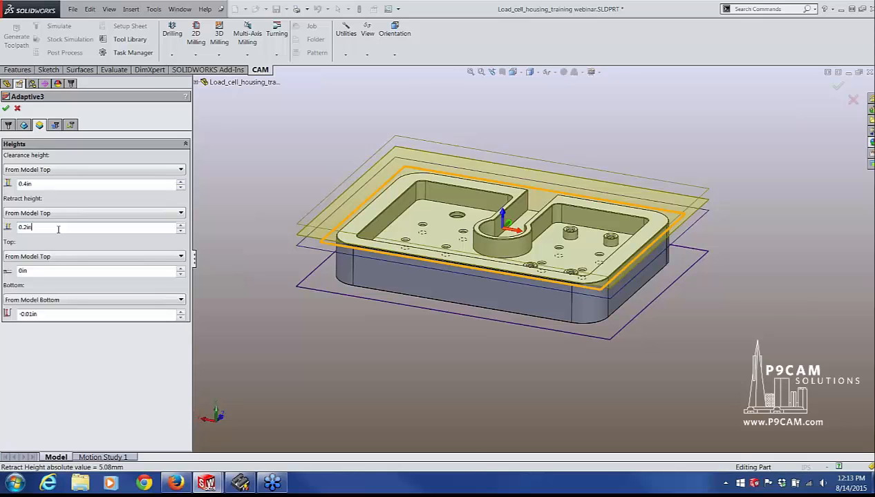
{"action": "left_click_drag", "start_coordinate": [45, 228], "coordinate": [18, 228]}
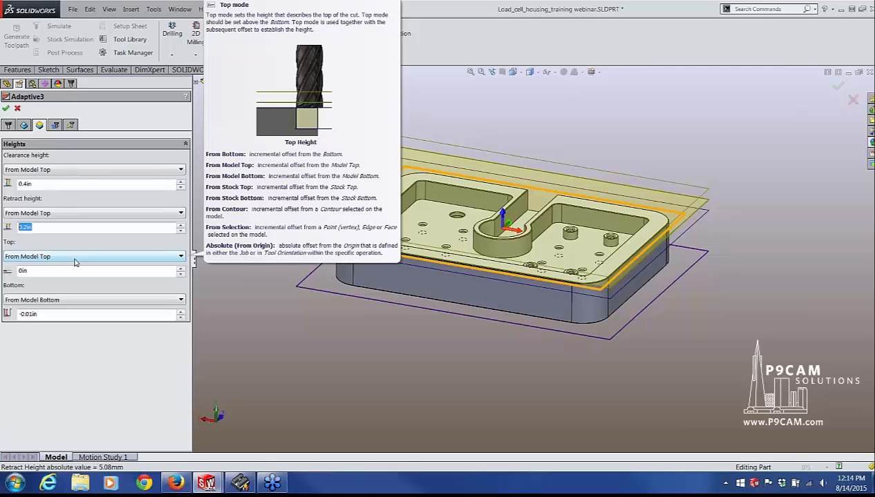
{"action": "left_click", "coordinate": [57, 316]}
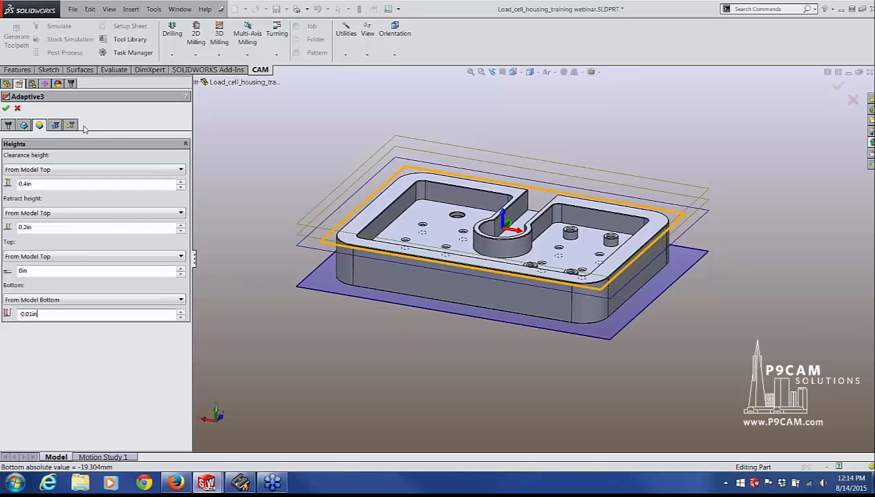
{"action": "left_click", "coordinate": [6, 109]}
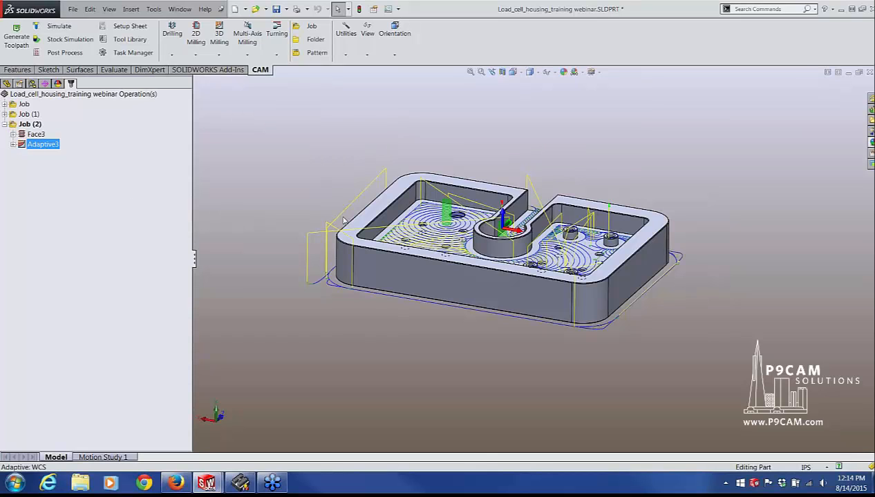
Inspect the adaptive toolpath, check the operation's linking settings and helical ramp diameter, and exit without changes
{"action": "middle_click_drag", "start_coordinate": [504, 228], "coordinate": [539, 247]}
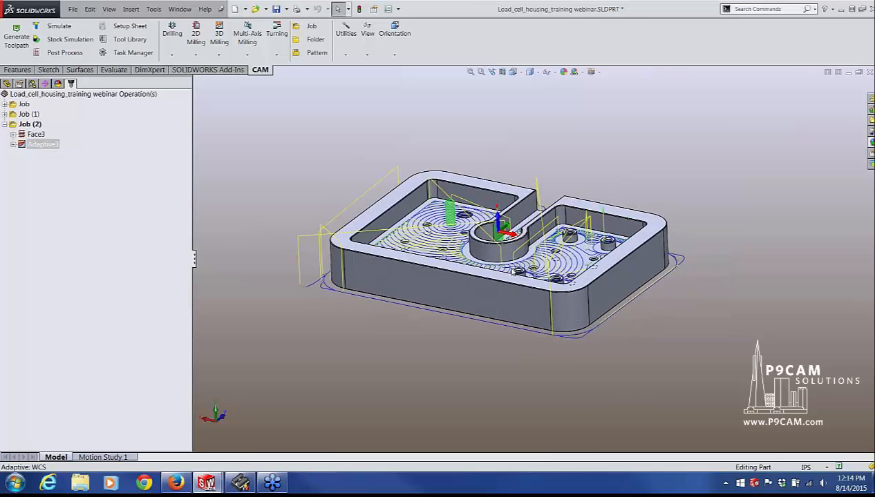
{"action": "mouse_move", "coordinate": [510, 287]}
{"action": "middle_mouse_down"}
{"action": "mouse_move", "coordinate": [509, 269]}
{"action": "mouse_move", "coordinate": [512, 298]}
{"action": "middle_mouse_up"}
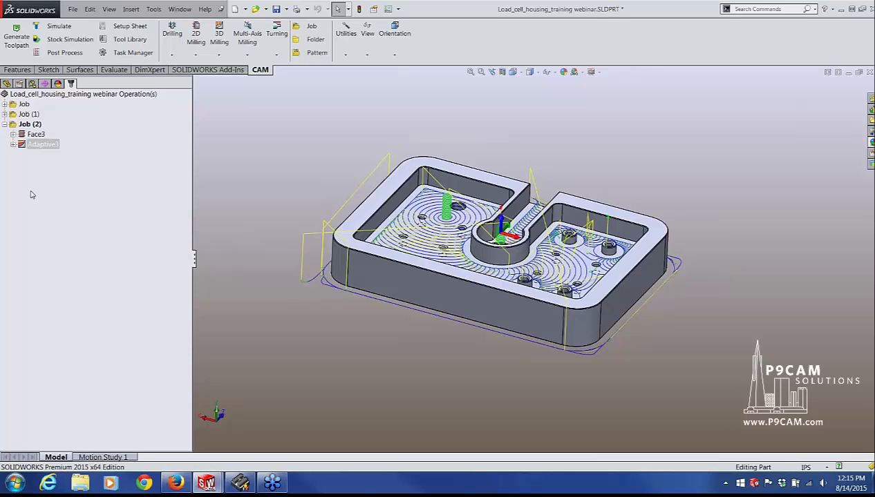
{"action": "right_click", "coordinate": [23, 147]}
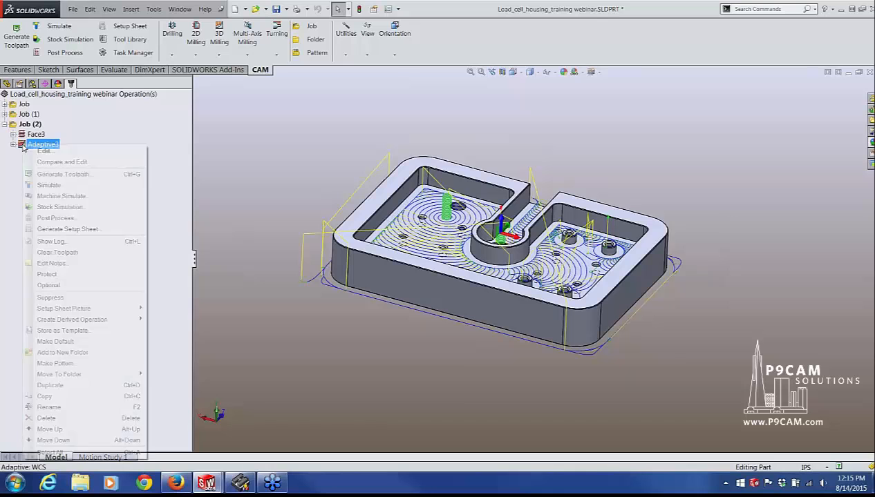
{"action": "left_click", "coordinate": [44, 151]}
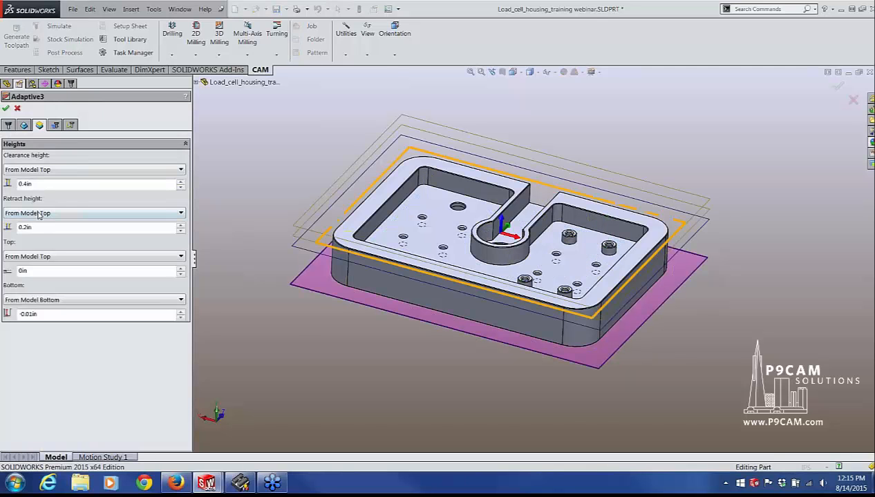
{"action": "left_click", "coordinate": [72, 128]}
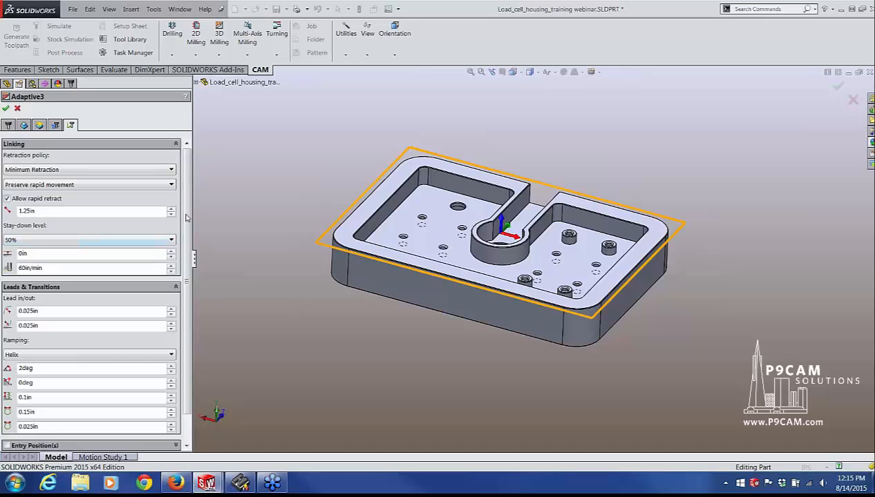
{"action": "left_click_drag", "start_coordinate": [187, 216], "coordinate": [185, 254]}
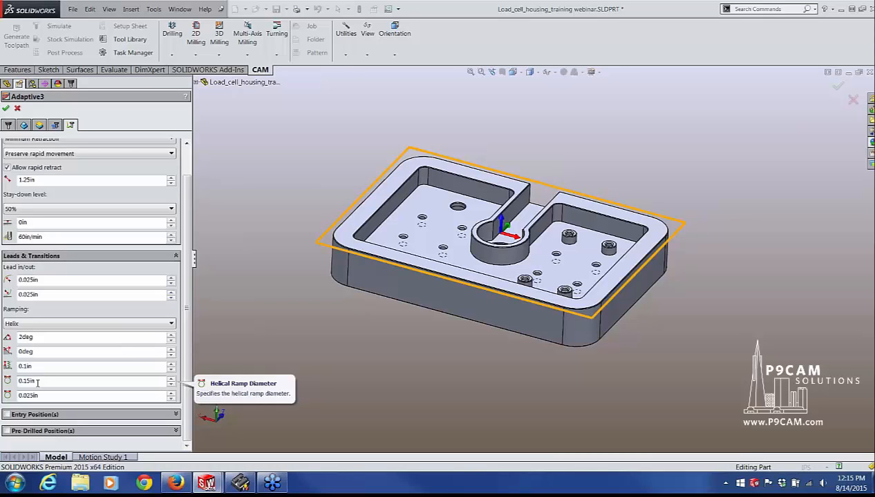
{"action": "left_click_drag", "start_coordinate": [37, 382], "coordinate": [15, 381]}
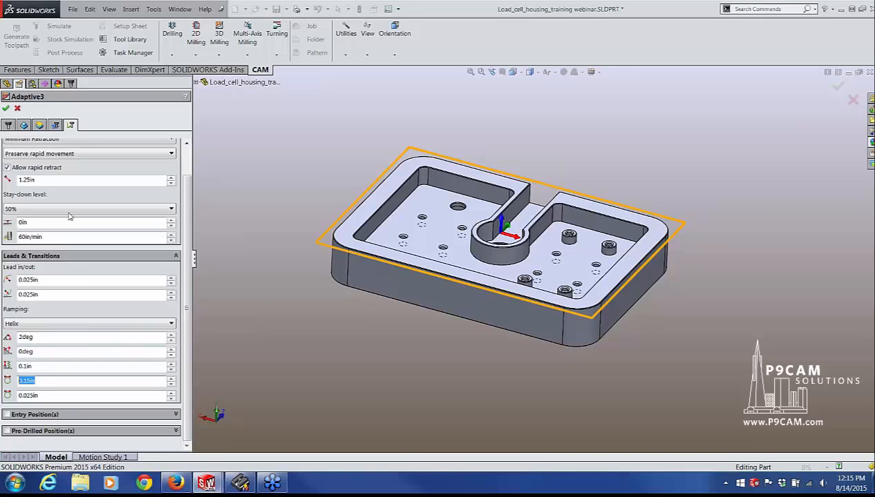
{"action": "left_click", "coordinate": [18, 109]}
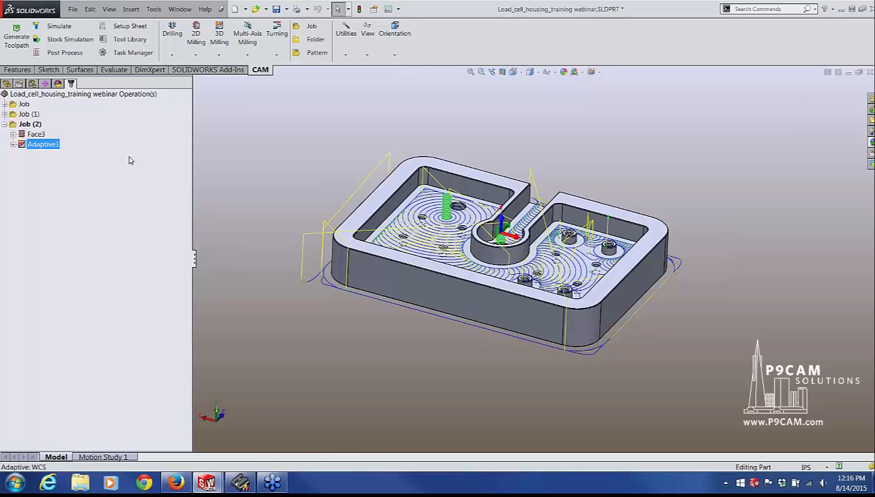
Add a 3D Horizontal finishing operation to Job (2) with the #2 - Ø1/4" flat mill and default settings
{"action": "left_click", "coordinate": [219, 55]}
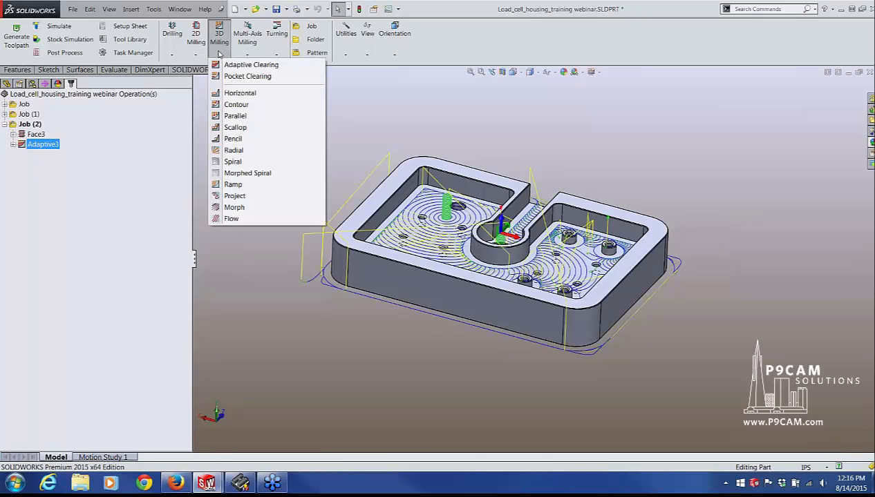
{"action": "left_click", "coordinate": [228, 93]}
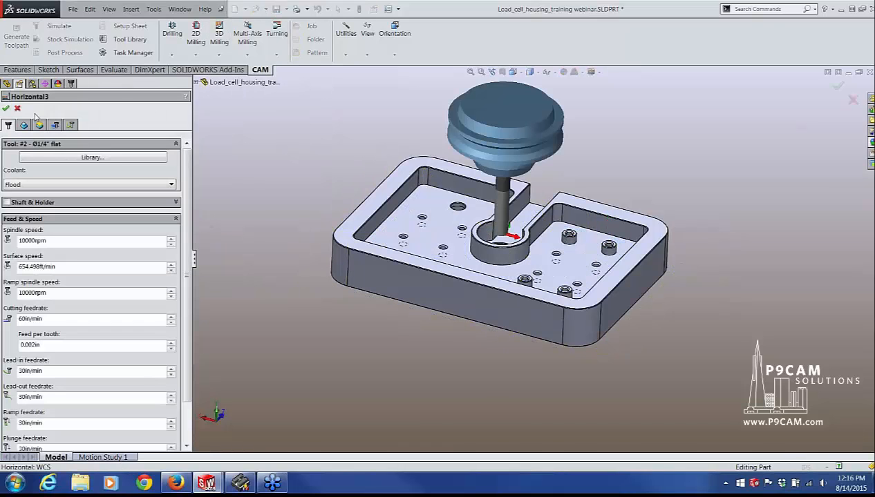
{"action": "left_click", "coordinate": [7, 110]}
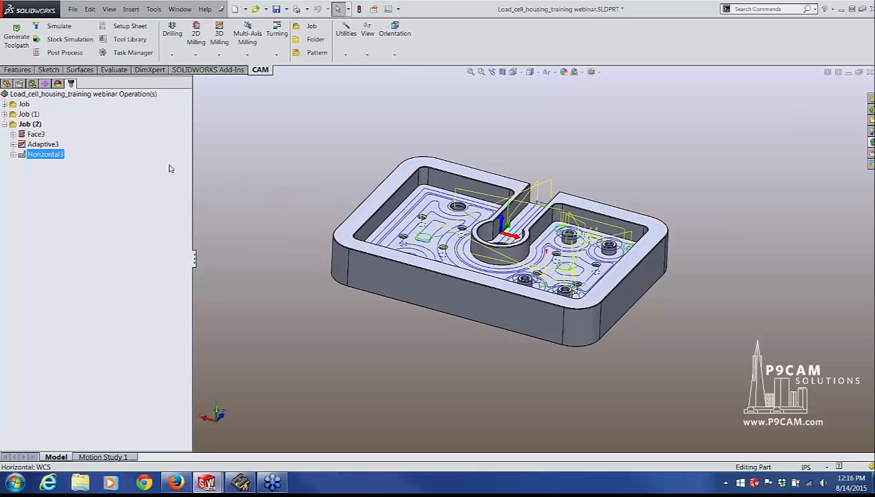
Add a 2D Contour operation to Job (2) that follows the housing's outer bottom edge, using the #2 - Ø1/4" flat mill
{"action": "left_click", "coordinate": [196, 51]}
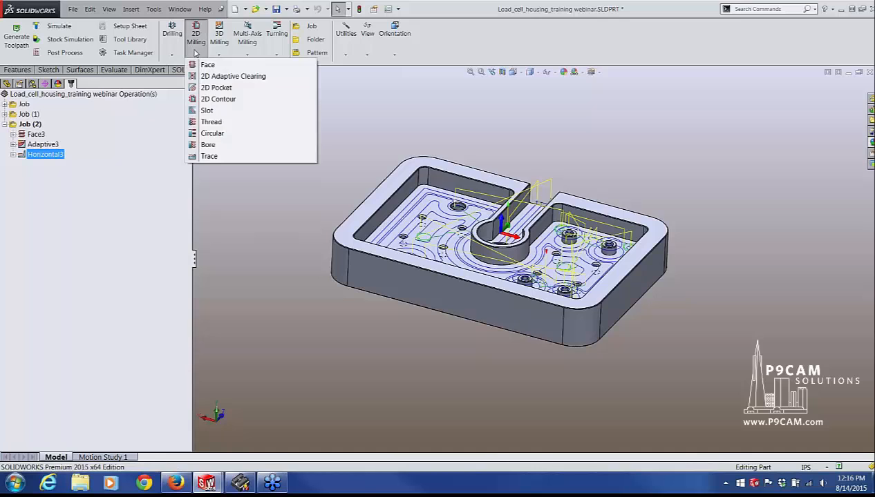
{"action": "left_click", "coordinate": [204, 100]}
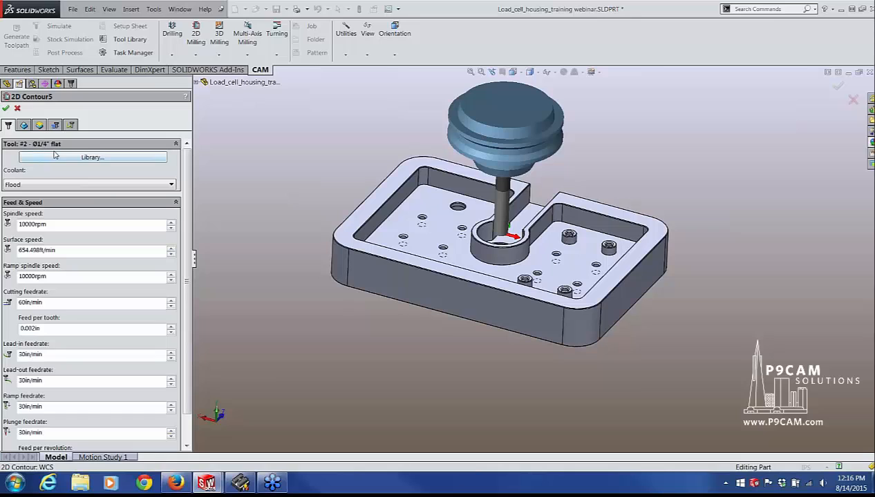
{"action": "left_click", "coordinate": [24, 126]}
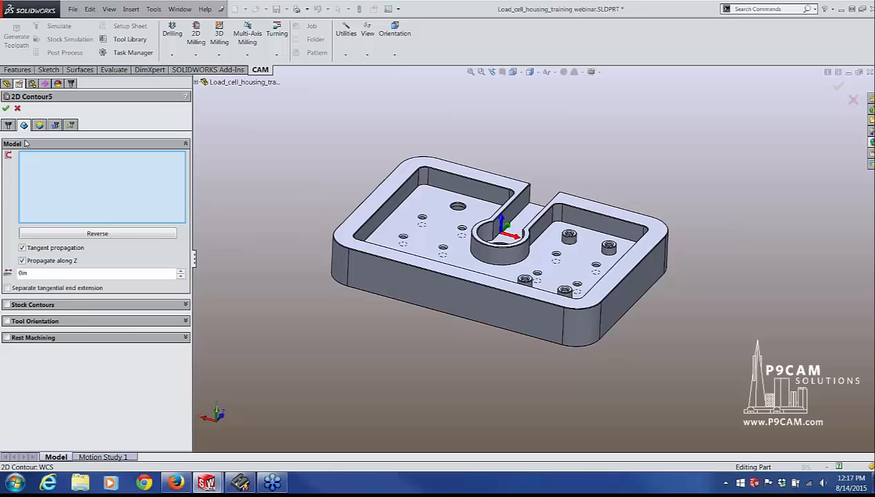
{"action": "scroll", "coordinate": [554, 338], "scroll_direction": "down", "scroll_amount": 2}
{"action": "scroll", "coordinate": [554, 339], "scroll_direction": "down", "scroll_amount": 4}
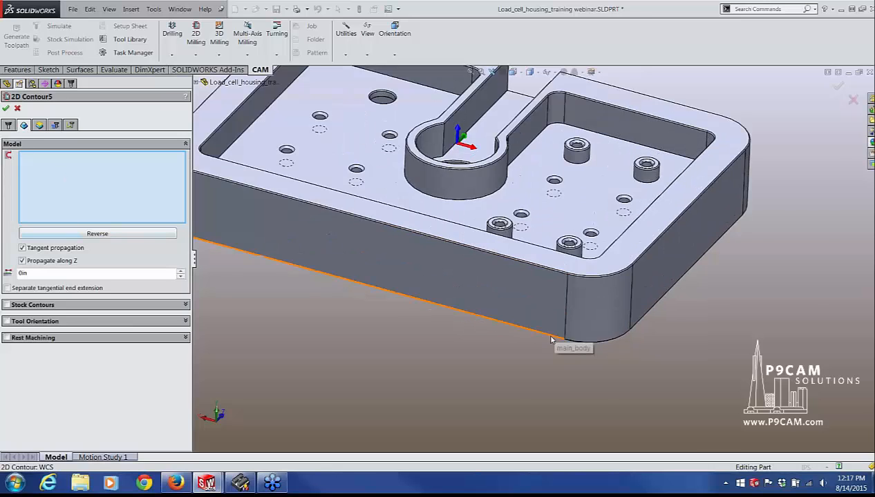
{"action": "middle_click_drag", "start_coordinate": [542, 295], "coordinate": [527, 324]}
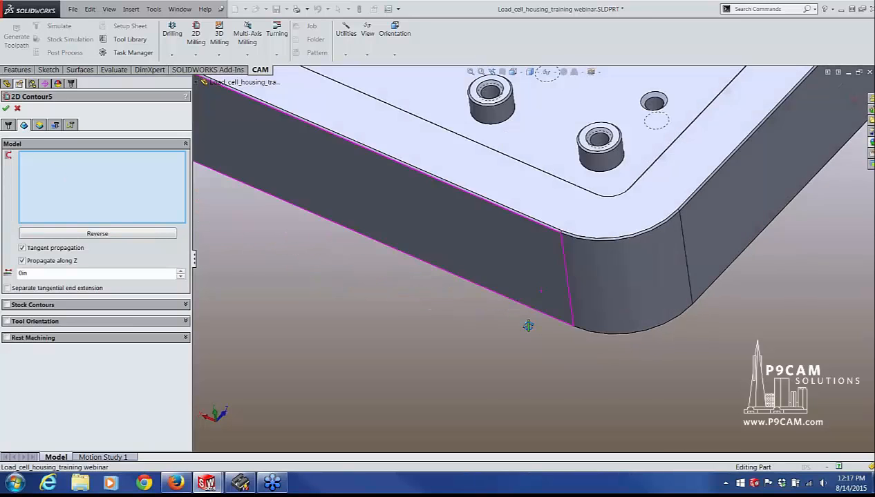
{"action": "left_click", "coordinate": [535, 313]}
{"action": "scroll", "coordinate": [480, 324], "scroll_direction": "up", "scroll_amount": 6}
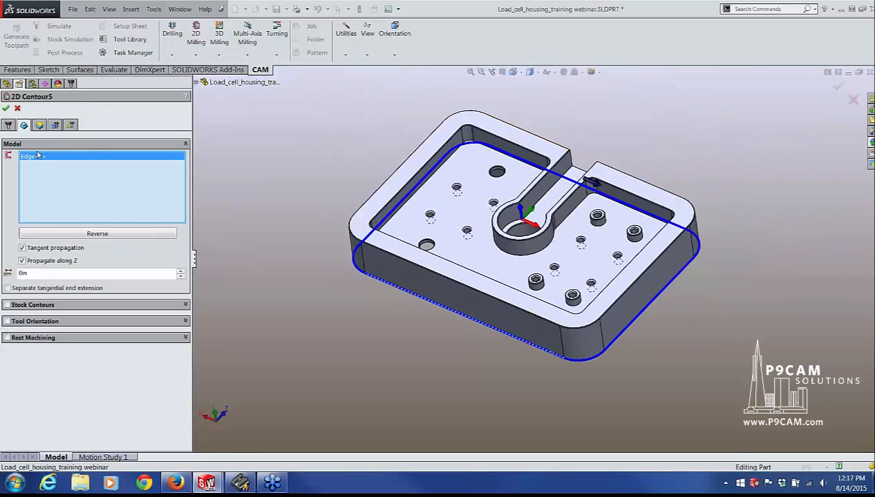
{"action": "left_click", "coordinate": [7, 108]}
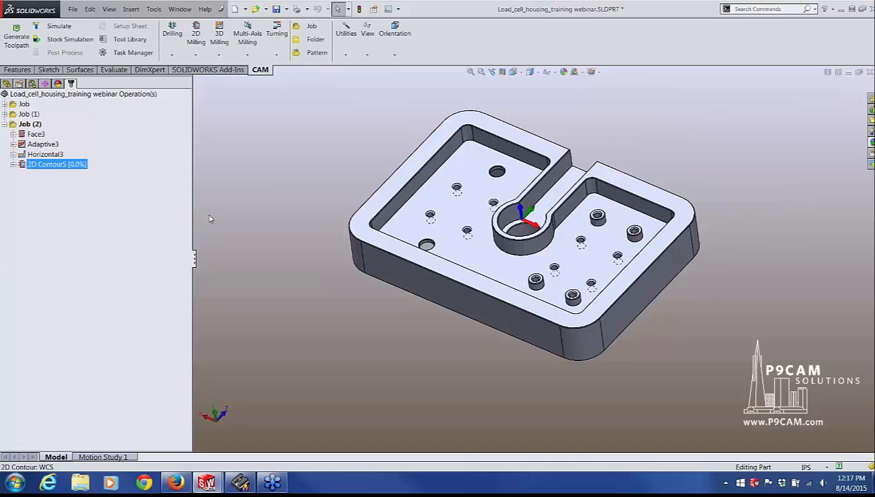
{"action": "middle_click_drag", "start_coordinate": [243, 261], "coordinate": [221, 210]}
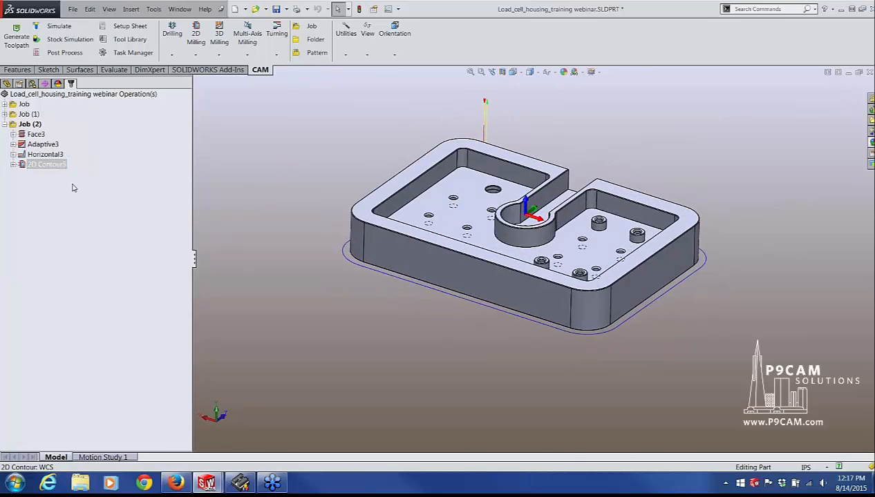
Edit the 2D contour operation and set its bottom height to From Model Bottom with a -.01 in offset
{"action": "left_click", "coordinate": [22, 166]}
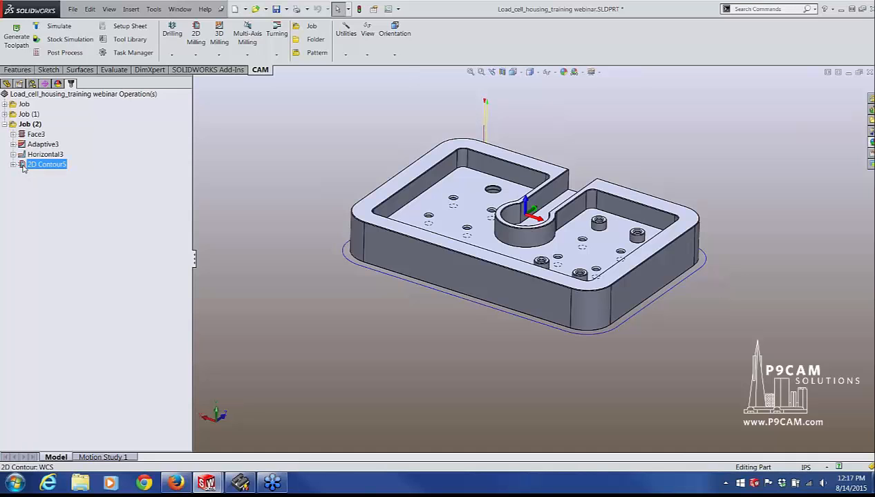
{"action": "right_click", "coordinate": [23, 168]}
{"action": "left_click", "coordinate": [41, 172]}
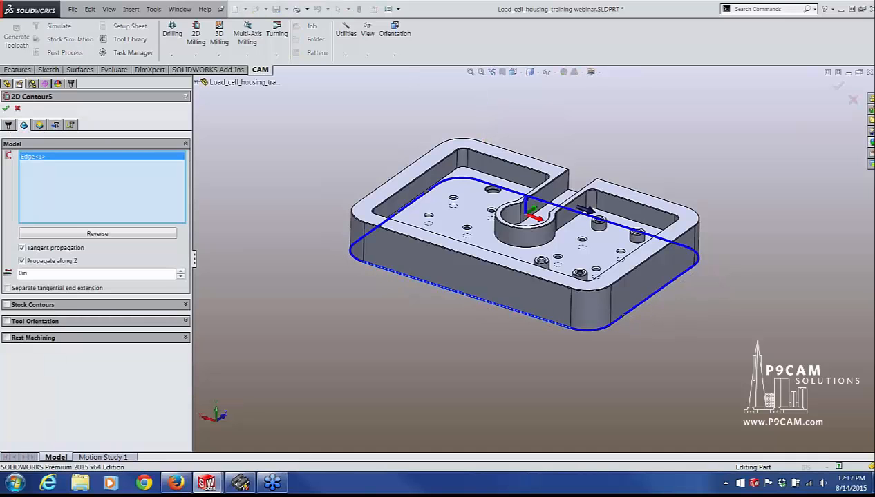
{"action": "left_click", "coordinate": [39, 126]}
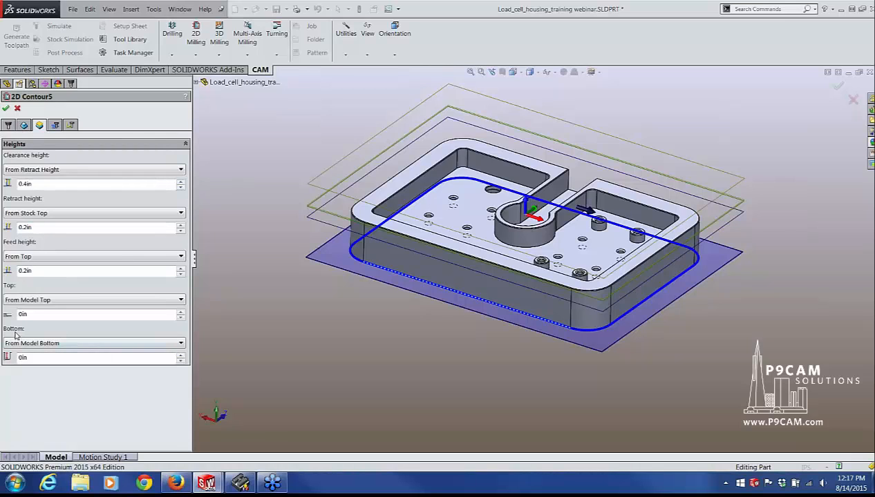
{"action": "mouse_move", "coordinate": [44, 349]}
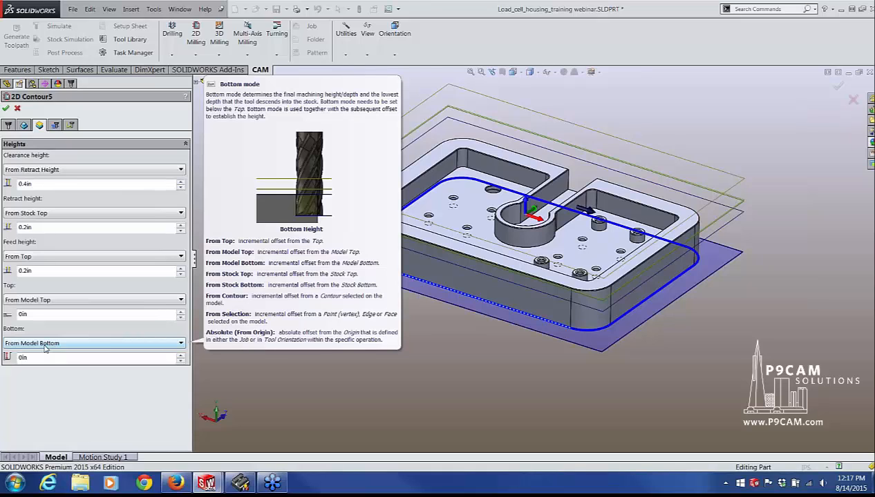
{"action": "double_click", "coordinate": [39, 358]}
{"action": "key", "text": "BackSpace"}
{"action": "key", "text": "ctrl+z"}
{"action": "type", "text": "-.01"}
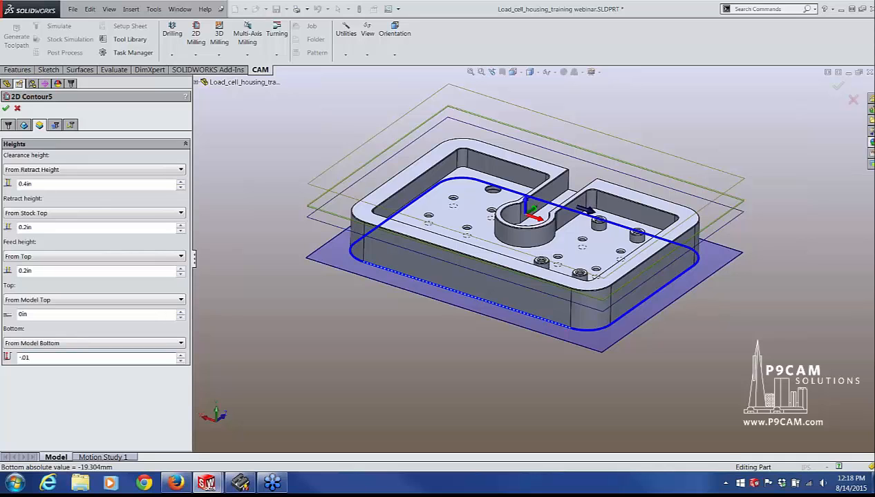
{"action": "left_click", "coordinate": [6, 109]}
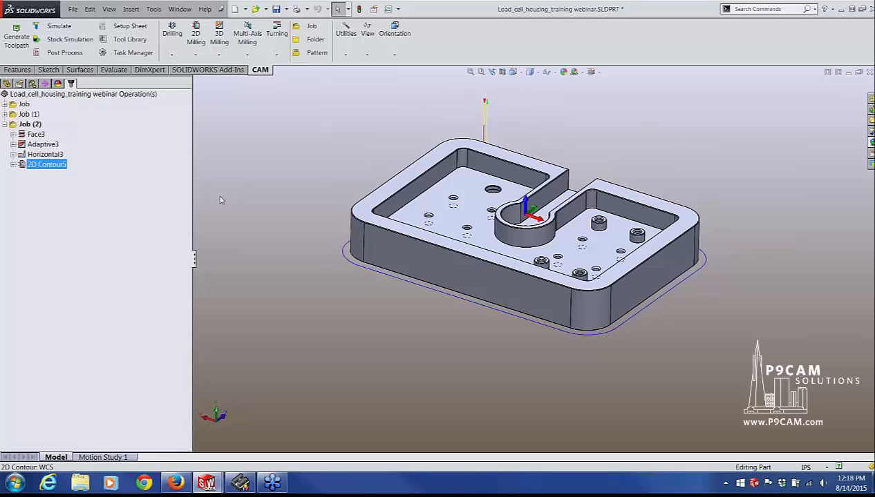
{"action": "left_click", "coordinate": [125, 190]}
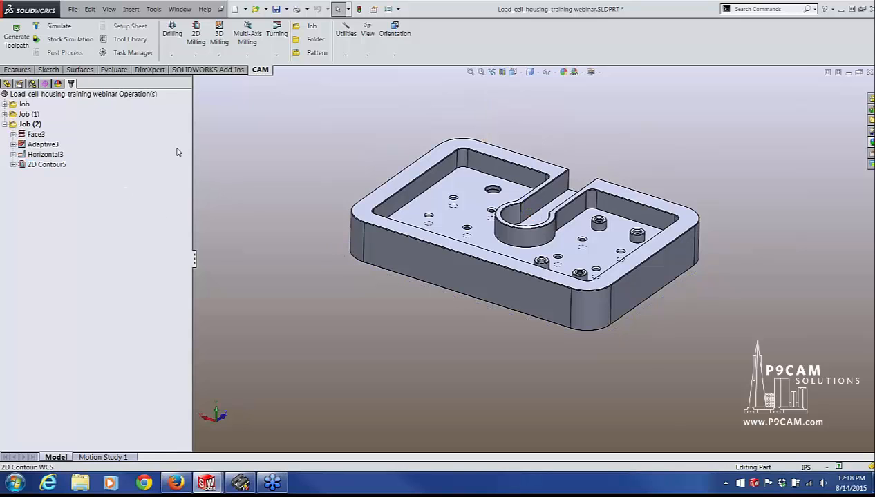
Add a Drill operation to Job (2) and assign it the #4 - Ø3/8" 90° spot drill
{"action": "left_click", "coordinate": [172, 53]}
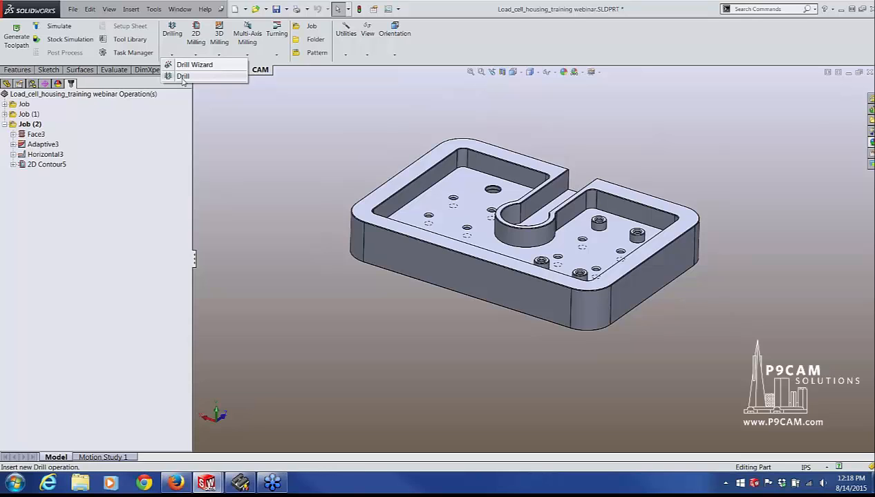
{"action": "left_click", "coordinate": [182, 77]}
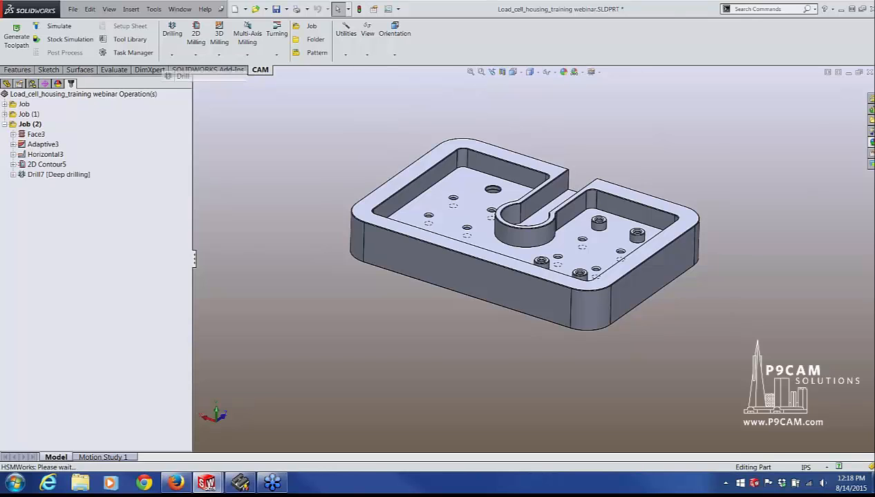
{"action": "left_click", "coordinate": [76, 158]}
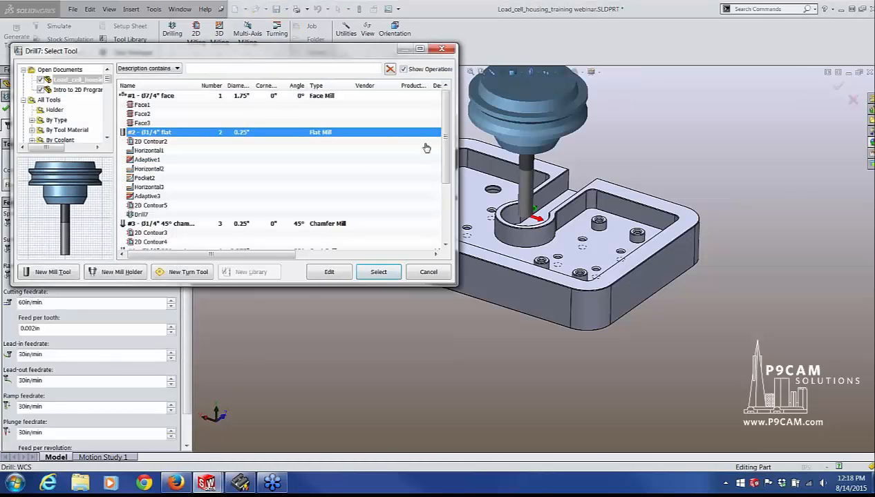
{"action": "scroll", "coordinate": [441, 242], "scroll_direction": "down", "scroll_amount": 3}
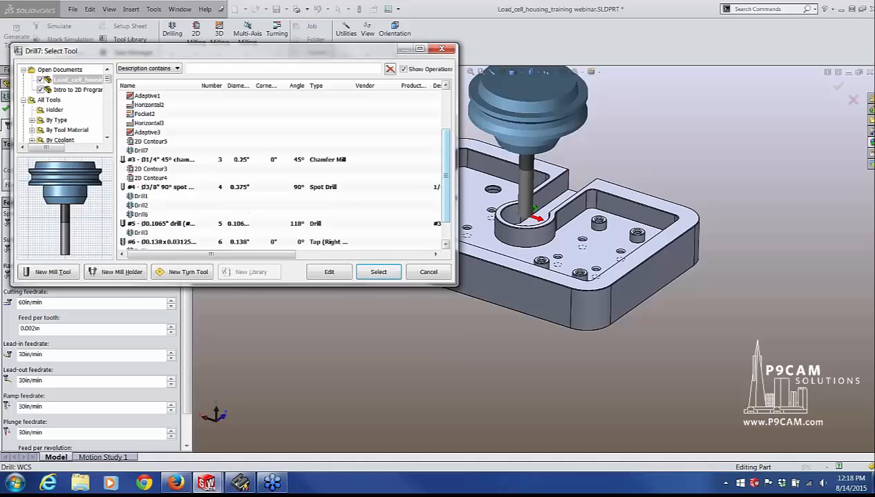
{"action": "left_click", "coordinate": [159, 188]}
{"action": "left_click", "coordinate": [379, 272]}
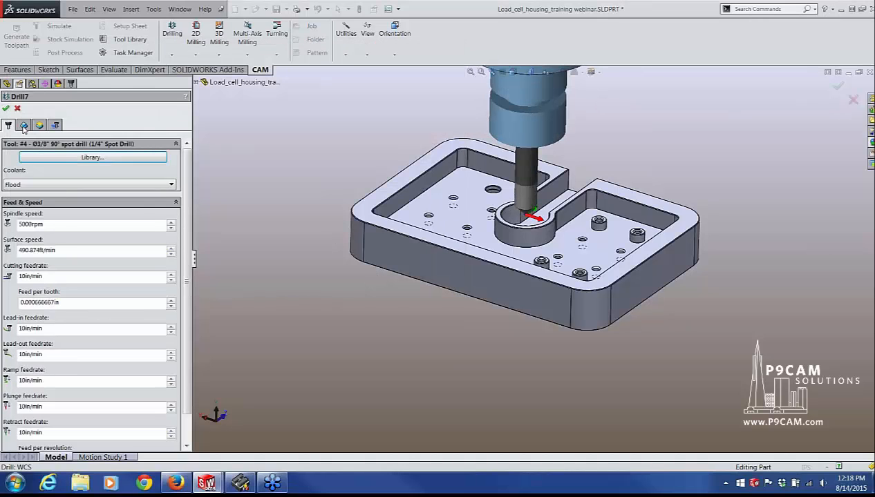
Pick the chamfer face of a tapped boss hole for spot drilling and include all holes of the same diameter
{"action": "left_click", "coordinate": [23, 126]}
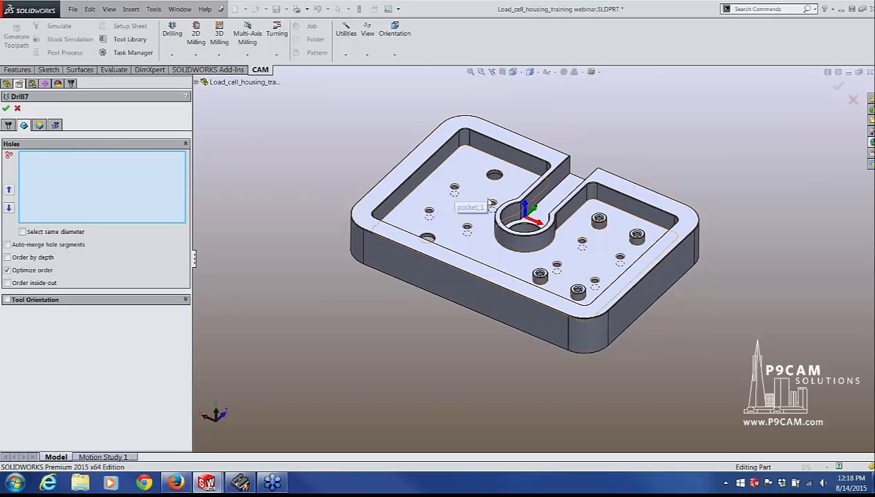
{"action": "scroll", "coordinate": [614, 226], "scroll_direction": "down", "scroll_amount": 10}
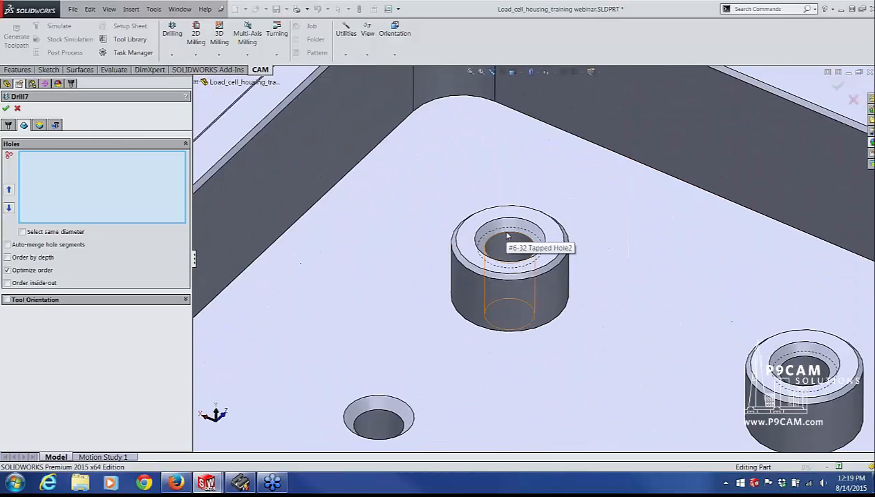
{"action": "left_click", "coordinate": [509, 227]}
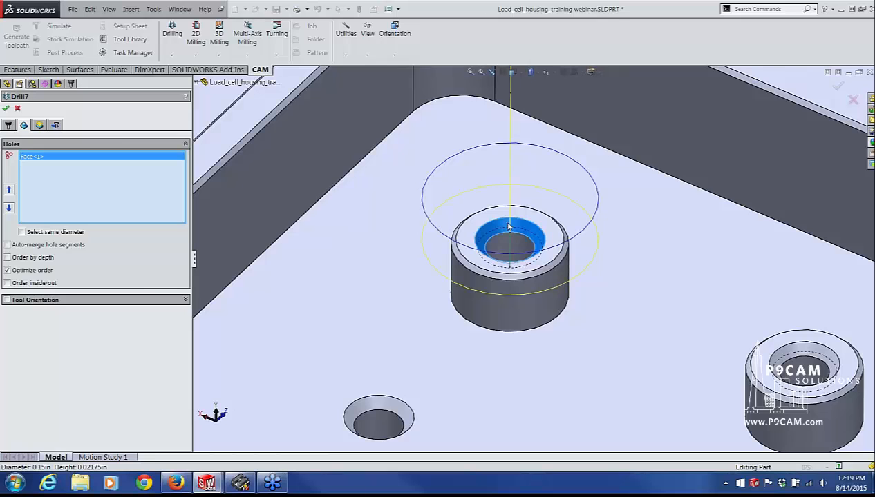
{"action": "left_click", "coordinate": [22, 232]}
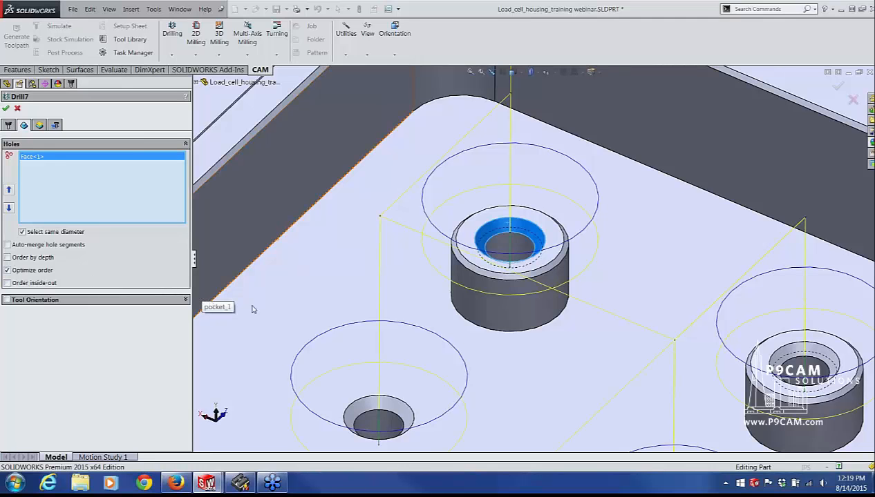
{"action": "scroll", "coordinate": [271, 310], "scroll_direction": "up", "scroll_amount": 6}
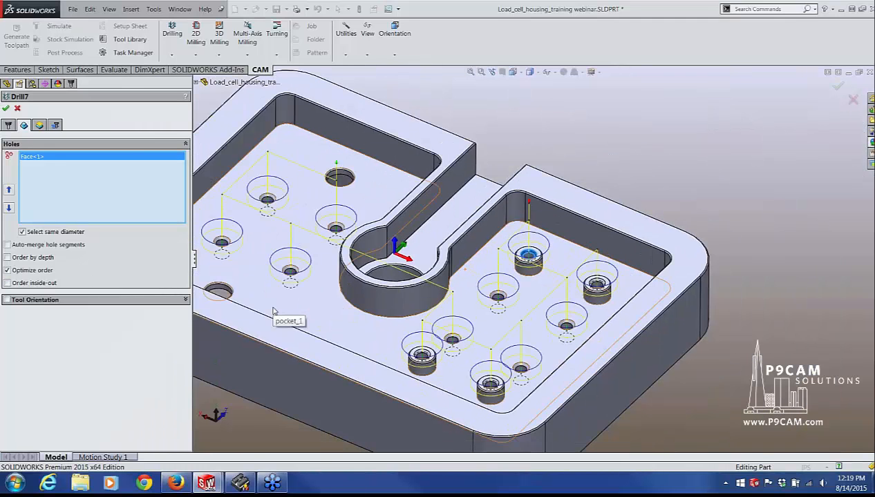
{"action": "scroll", "coordinate": [273, 312], "scroll_direction": "up", "scroll_amount": 1}
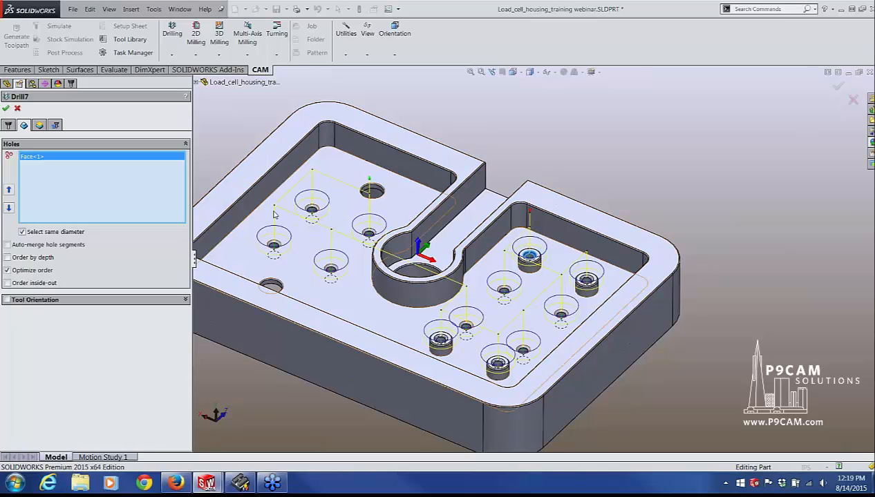
Review the drill operation's heights, set its cycle to Drilling - rapid out, and accept the operation
{"action": "left_click", "coordinate": [39, 126]}
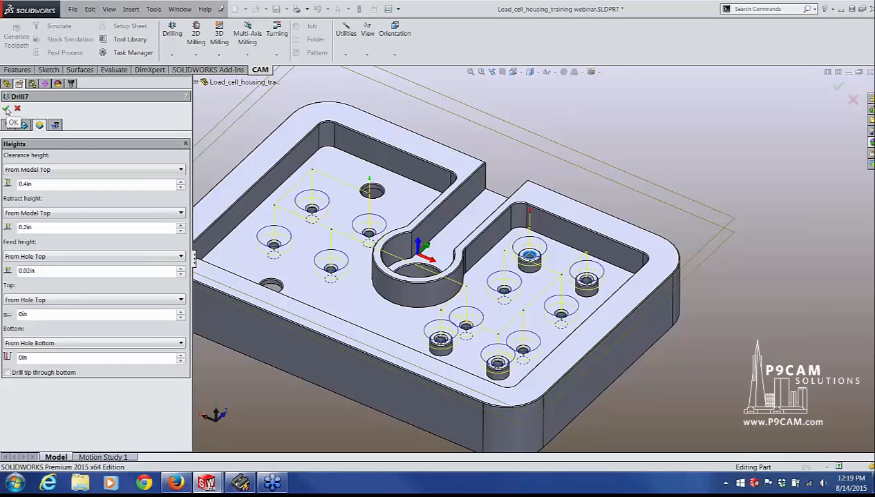
{"action": "left_click", "coordinate": [56, 126]}
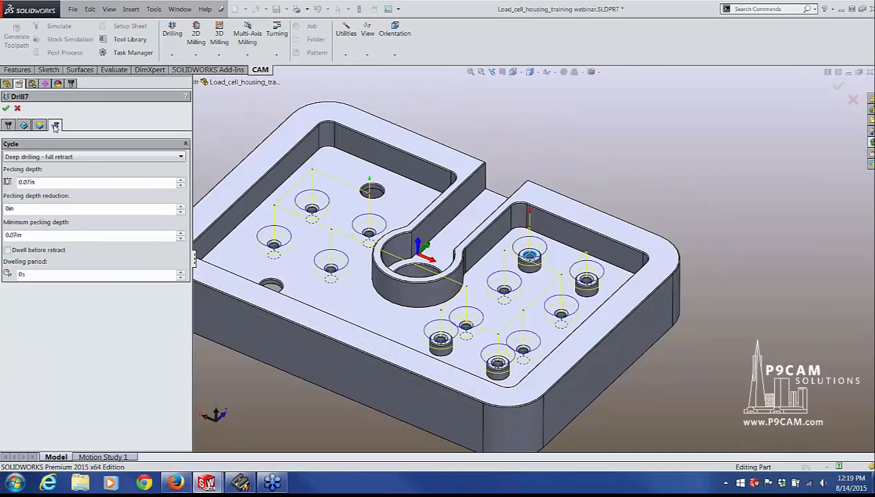
{"action": "left_click", "coordinate": [53, 158]}
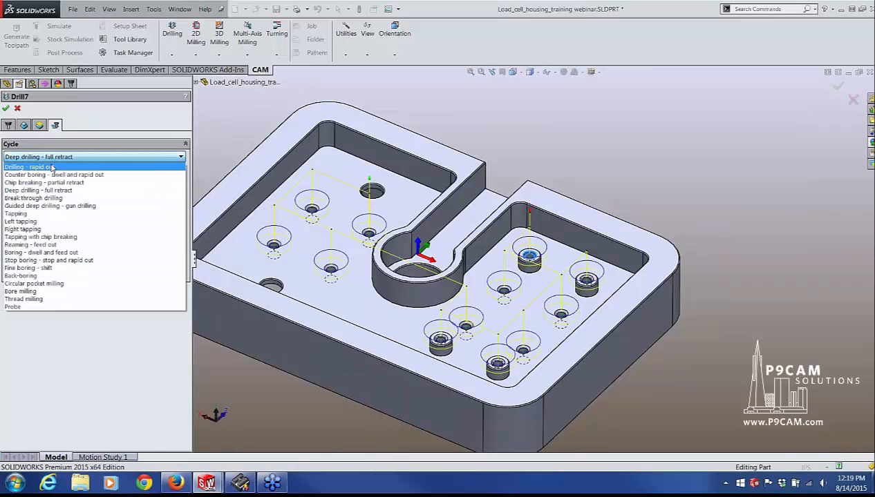
{"action": "left_click", "coordinate": [50, 168]}
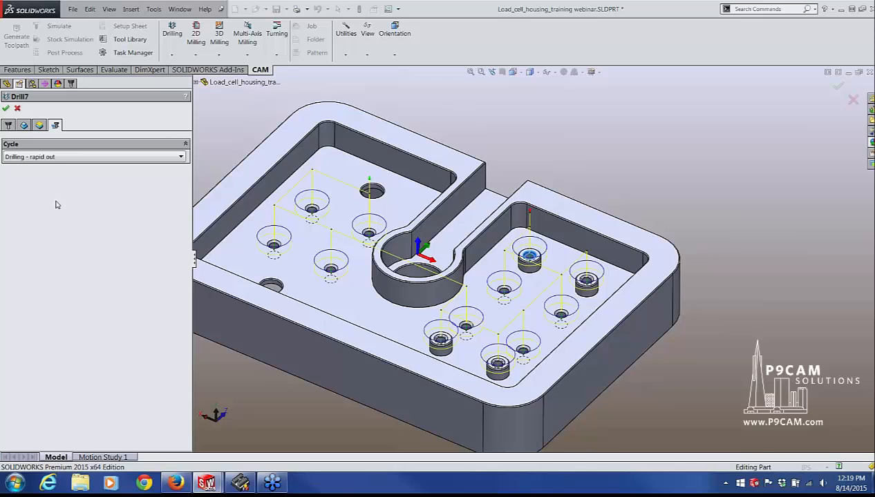
{"action": "left_click", "coordinate": [6, 109]}
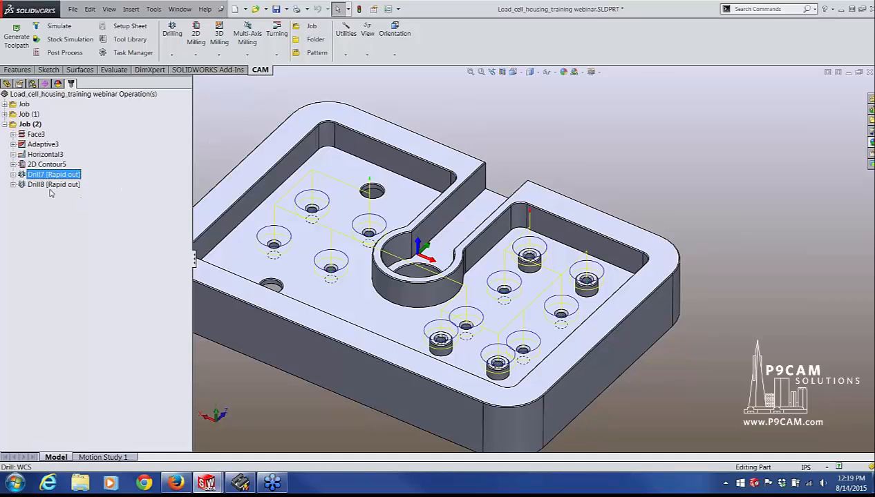
Edit the second spot drill operation, Drill8, and remove the face from its hole selection
{"action": "left_click", "coordinate": [46, 185]}
{"action": "right_click", "coordinate": [45, 187]}
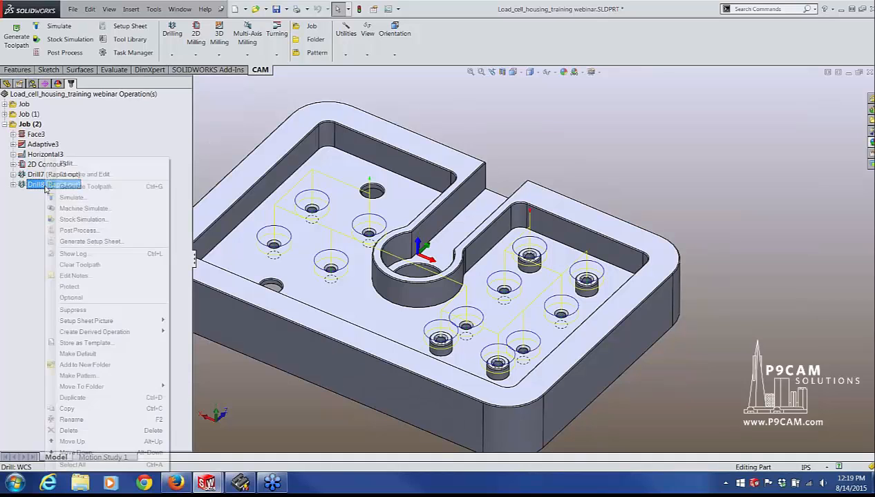
{"action": "left_click", "coordinate": [58, 163]}
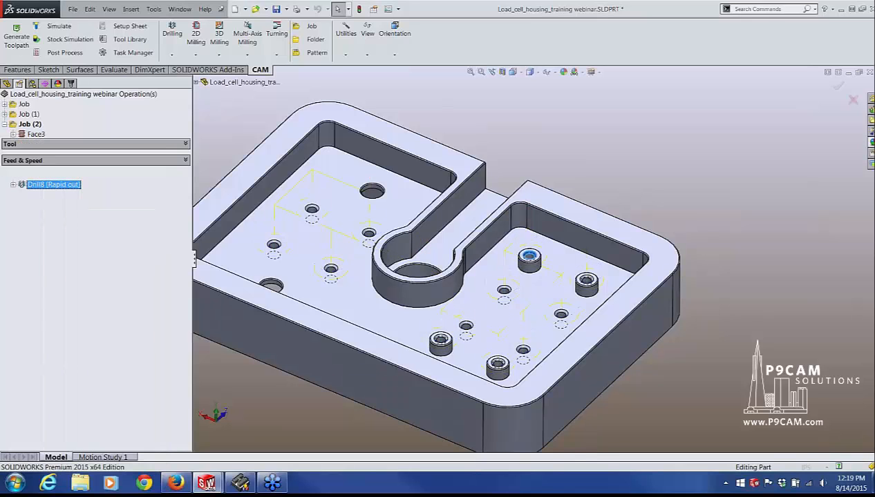
{"action": "left_click", "coordinate": [24, 125]}
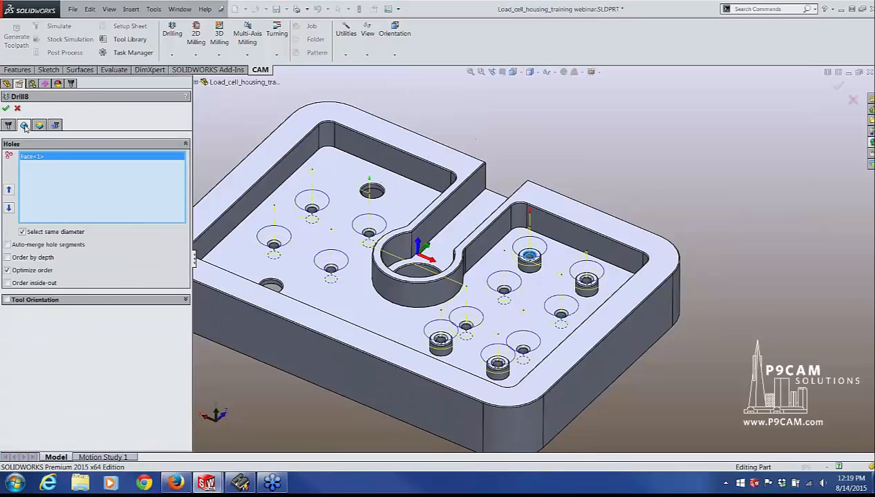
{"action": "right_click", "coordinate": [55, 161]}
{"action": "left_click", "coordinate": [83, 164]}
Pick the chamfer face of the large pocket-floor hole, include all holes of the same diameter, and accept the spot drill operation
{"action": "scroll", "coordinate": [373, 180], "scroll_direction": "down", "scroll_amount": 3}
{"action": "scroll", "coordinate": [374, 181], "scroll_direction": "down", "scroll_amount": 8}
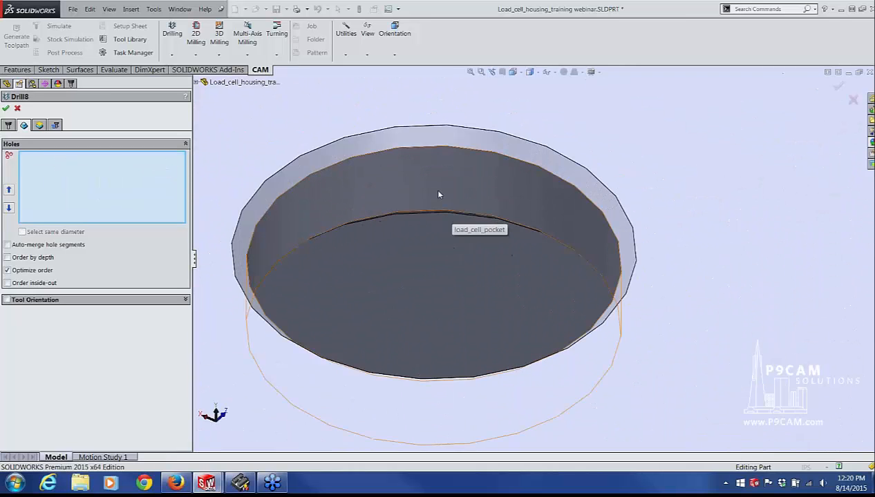
{"action": "left_click", "coordinate": [419, 147]}
{"action": "scroll", "coordinate": [411, 223], "scroll_direction": "up", "scroll_amount": 4}
{"action": "scroll", "coordinate": [410, 223], "scroll_direction": "up", "scroll_amount": 5}
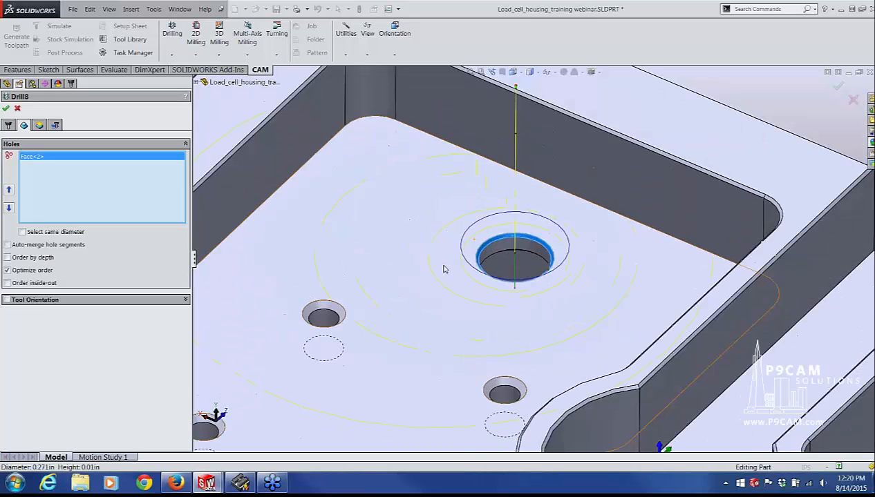
{"action": "left_click", "coordinate": [22, 232]}
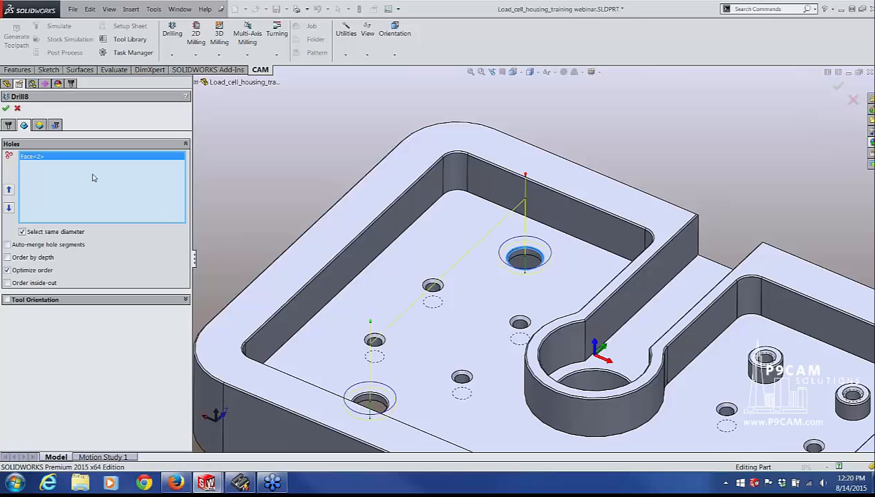
{"action": "left_click", "coordinate": [6, 109]}
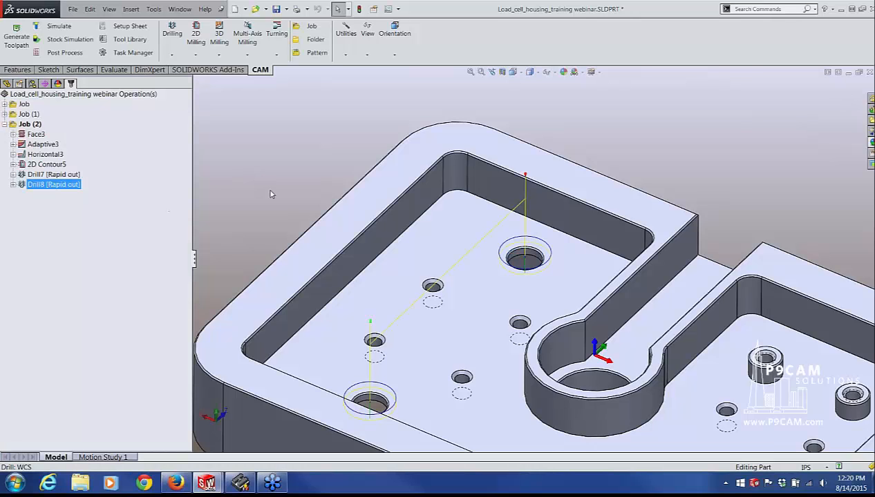
Add a new Drill operation to Job (2) and assign it the #5 - Ø0.1065" drill (#36)
{"action": "left_click", "coordinate": [305, 183]}
{"action": "key", "text": "f"}
{"action": "scroll", "coordinate": [558, 267], "scroll_direction": "down", "scroll_amount": 3}
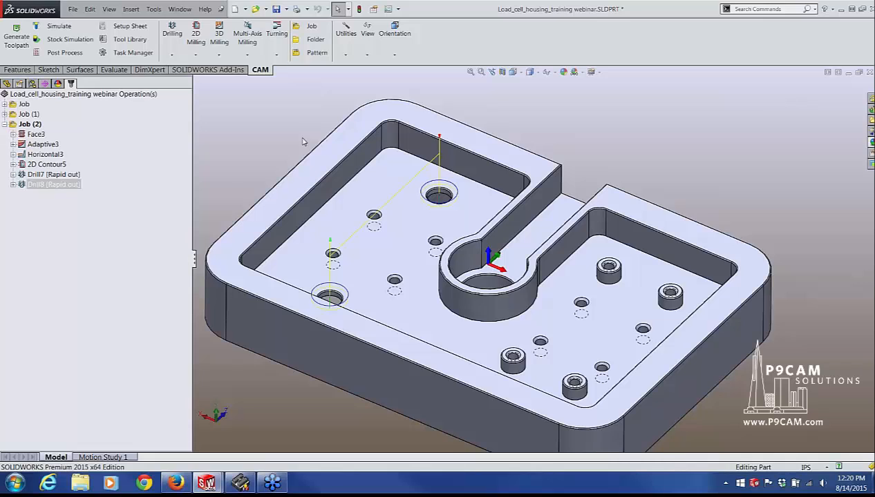
{"action": "left_click", "coordinate": [171, 55]}
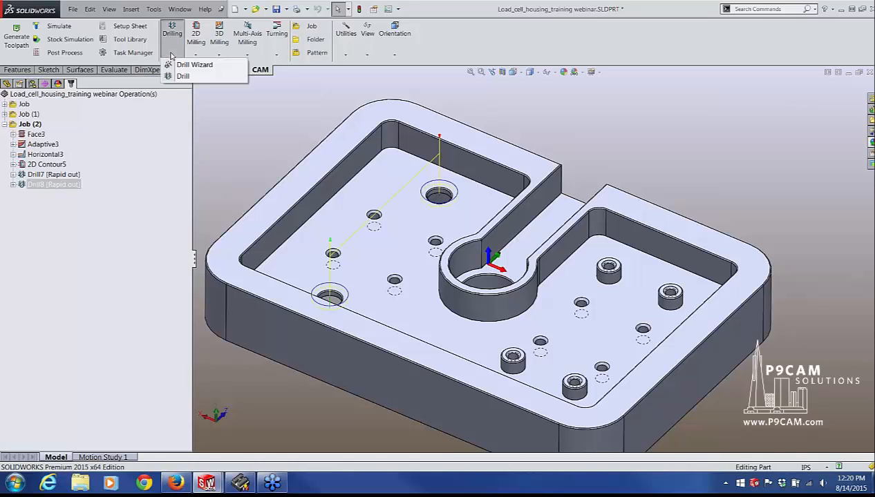
{"action": "left_click", "coordinate": [174, 76]}
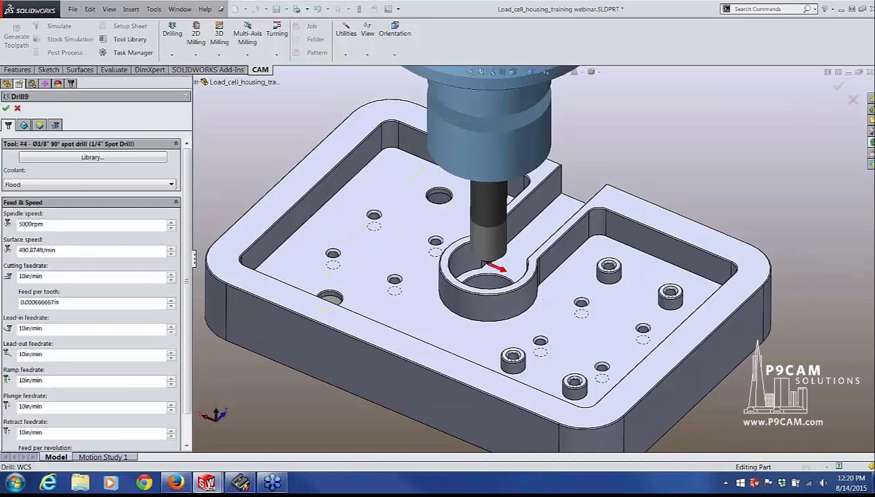
{"action": "left_click", "coordinate": [35, 158]}
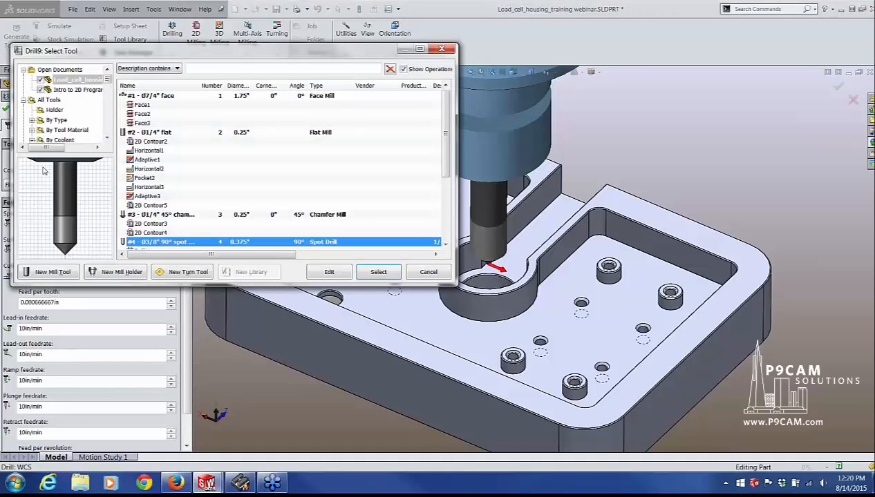
{"action": "scroll", "coordinate": [445, 223], "scroll_direction": "down", "scroll_amount": 4}
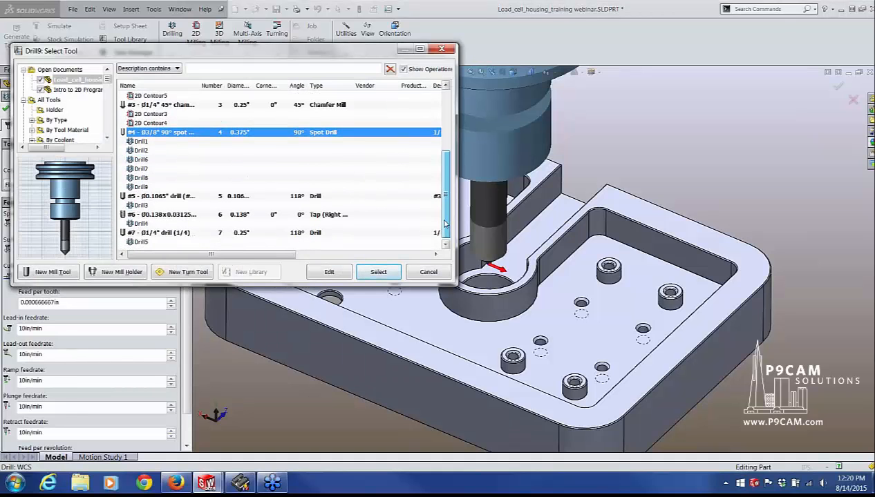
{"action": "left_click", "coordinate": [159, 197]}
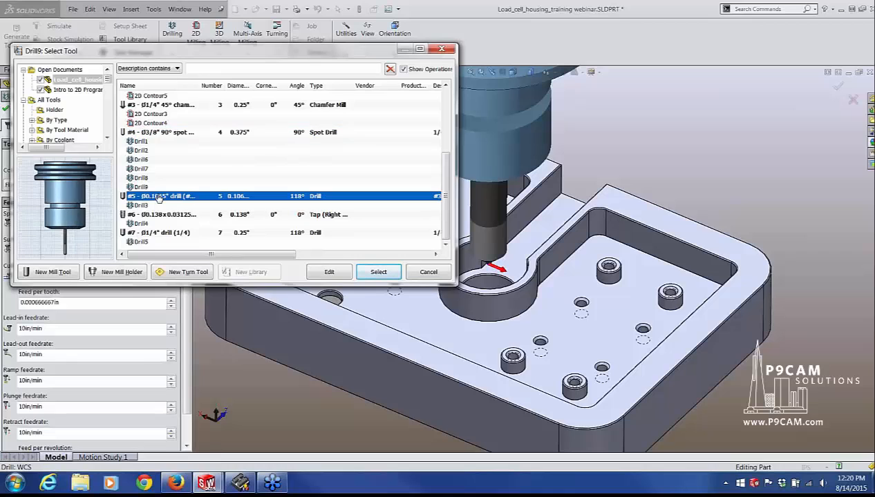
{"action": "left_click", "coordinate": [368, 273]}
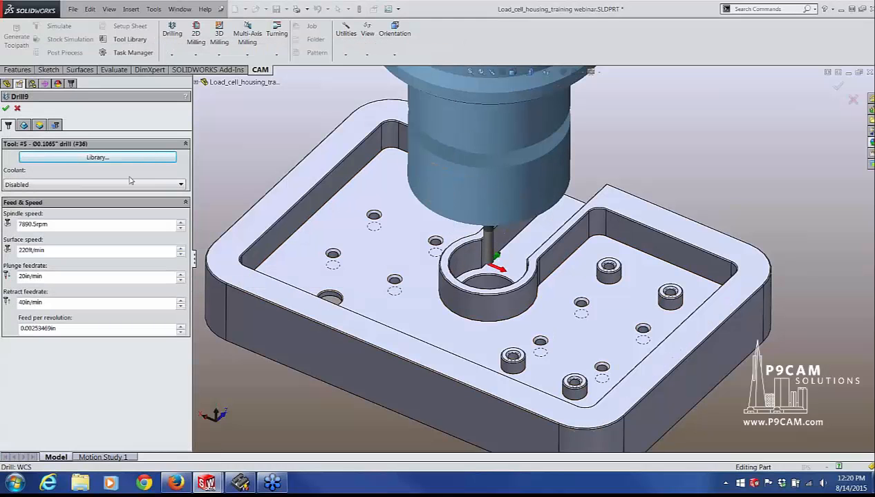
Pick the inner bore face of a tapped boss hole for drilling and include all holes of the same diameter
{"action": "left_click", "coordinate": [24, 125]}
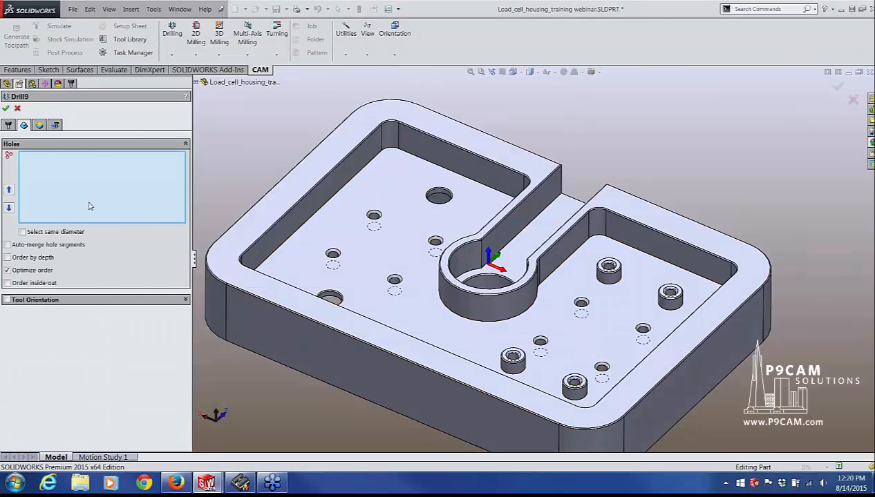
{"action": "middle_click_drag", "start_coordinate": [381, 197], "coordinate": [500, 257]}
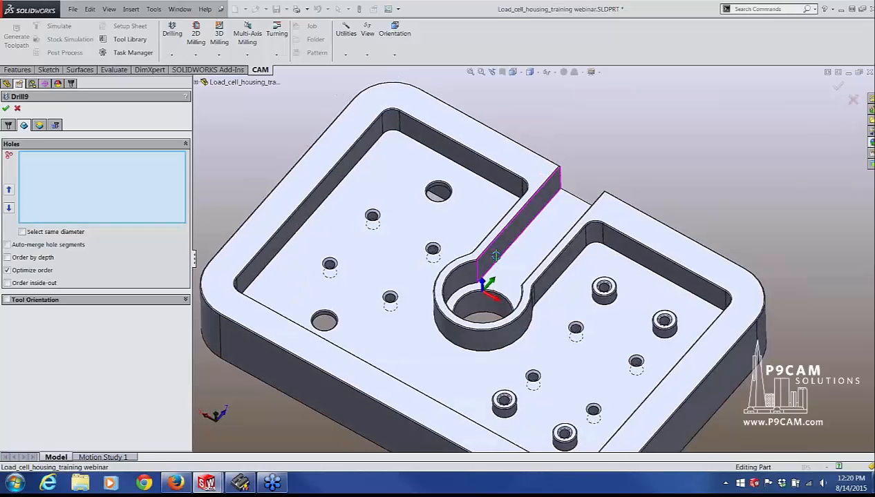
{"action": "mouse_move", "coordinate": [625, 298]}
{"action": "middle_mouse_down"}
{"action": "mouse_move", "coordinate": [617, 364]}
{"action": "mouse_move", "coordinate": [620, 294]}
{"action": "middle_mouse_up"}
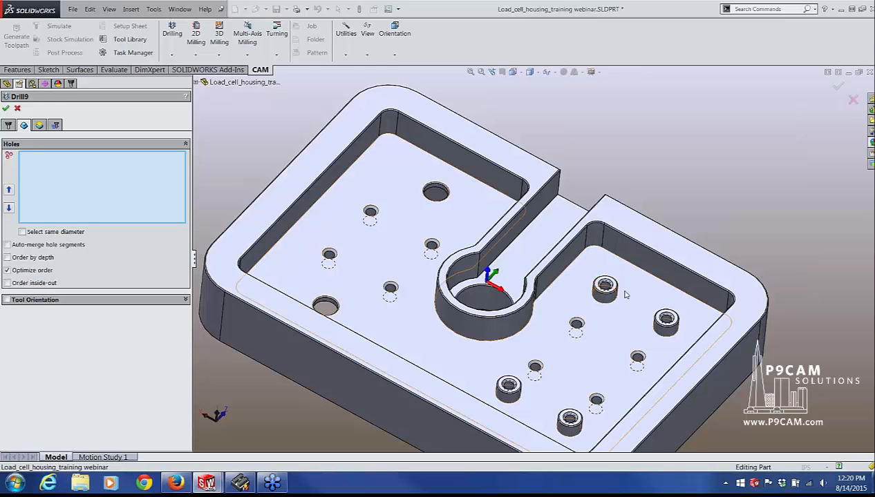
{"action": "scroll", "coordinate": [622, 294], "scroll_direction": "down", "scroll_amount": 2}
{"action": "scroll", "coordinate": [625, 295], "scroll_direction": "down", "scroll_amount": 5}
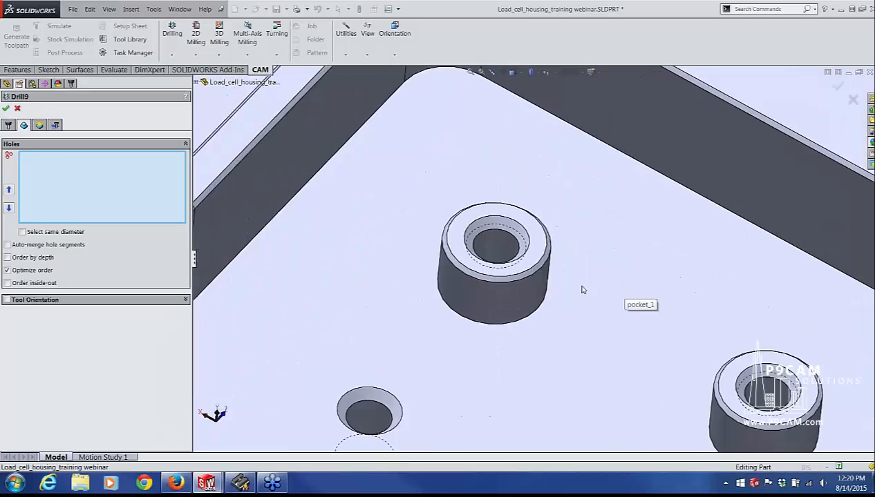
{"action": "left_click", "coordinate": [466, 228]}
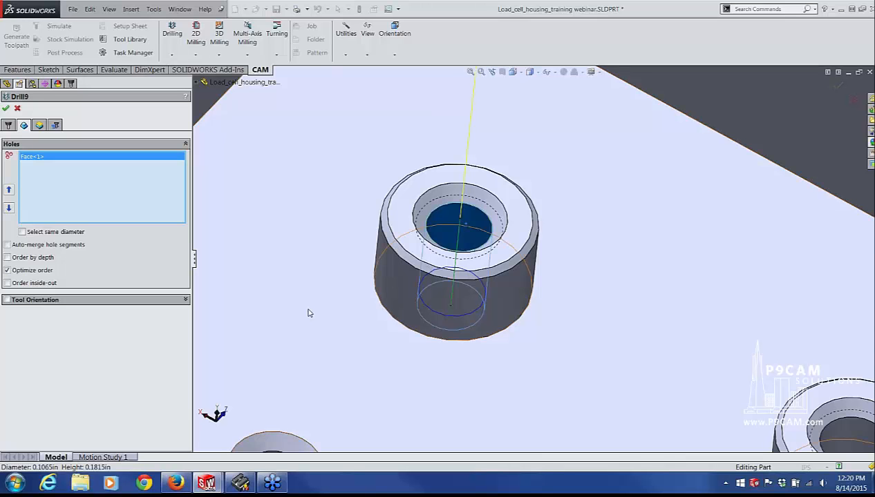
{"action": "left_click", "coordinate": [22, 233]}
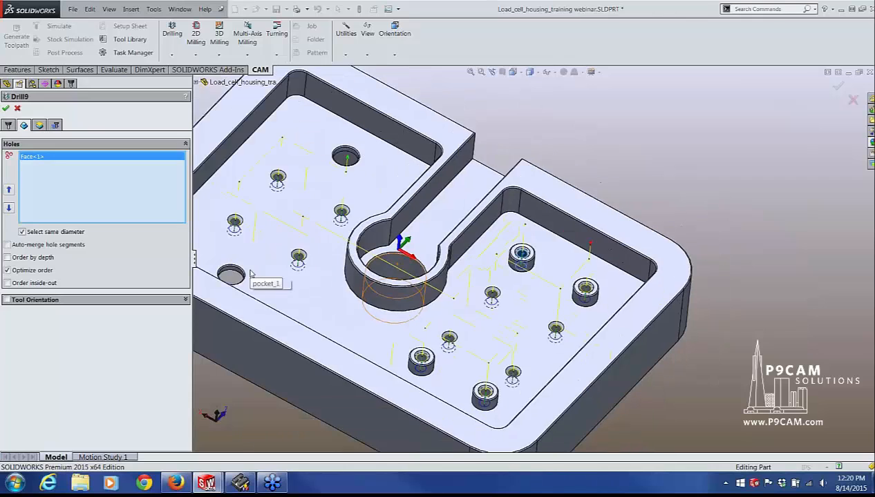
Set the drill operation's bottom offset to -.2 in from the hole bottom and enable drill tip through bottom
{"action": "left_click", "coordinate": [40, 125]}
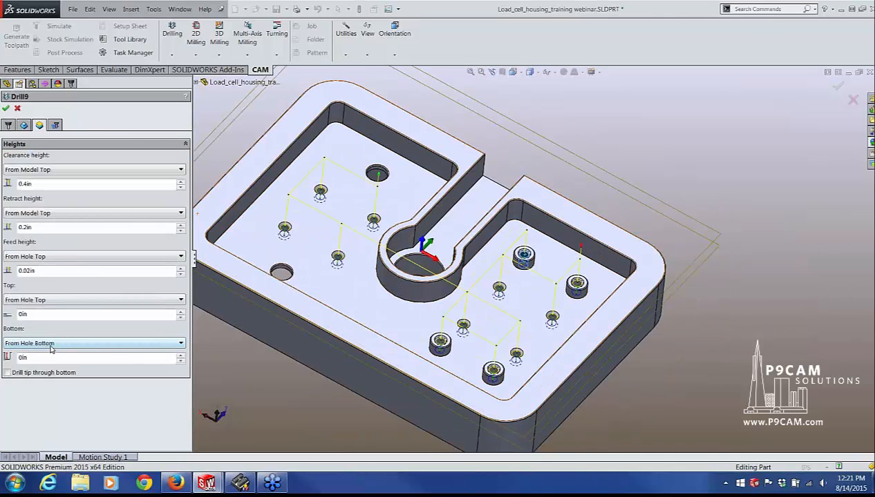
{"action": "mouse_move", "coordinate": [50, 347]}
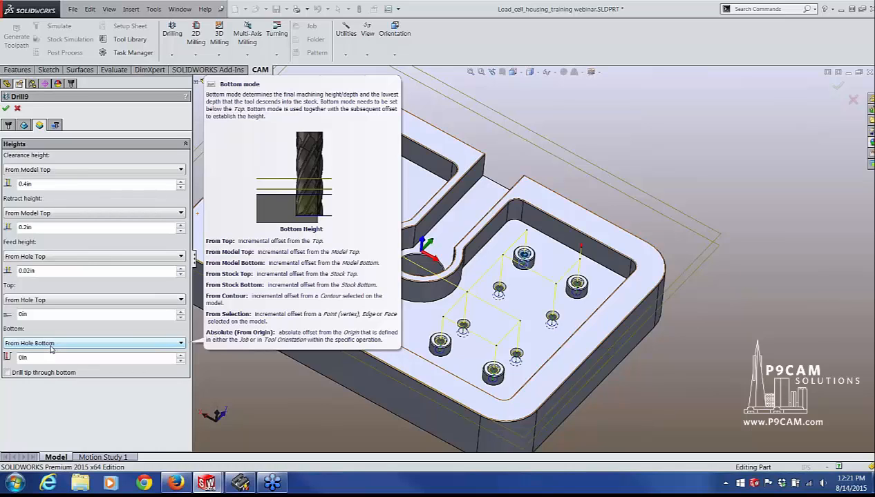
{"action": "left_click_drag", "start_coordinate": [35, 357], "coordinate": [10, 357]}
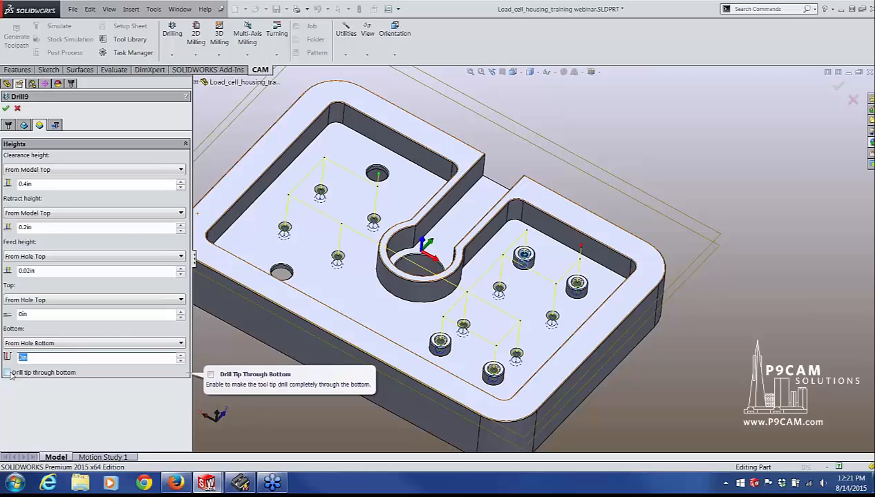
{"action": "type", "text": "-.2"}
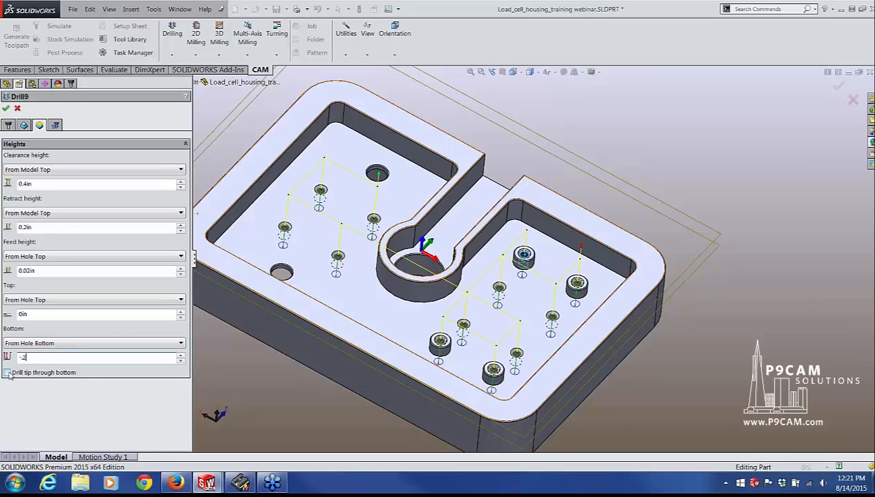
{"action": "left_click", "coordinate": [7, 373]}
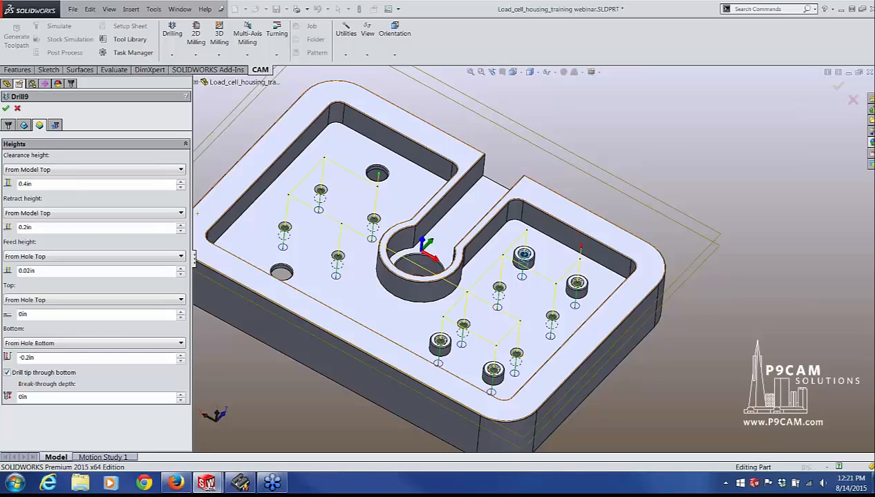
Review the Deep drilling - full retract cycle settings and accept the drill operation
{"action": "left_click", "coordinate": [56, 126]}
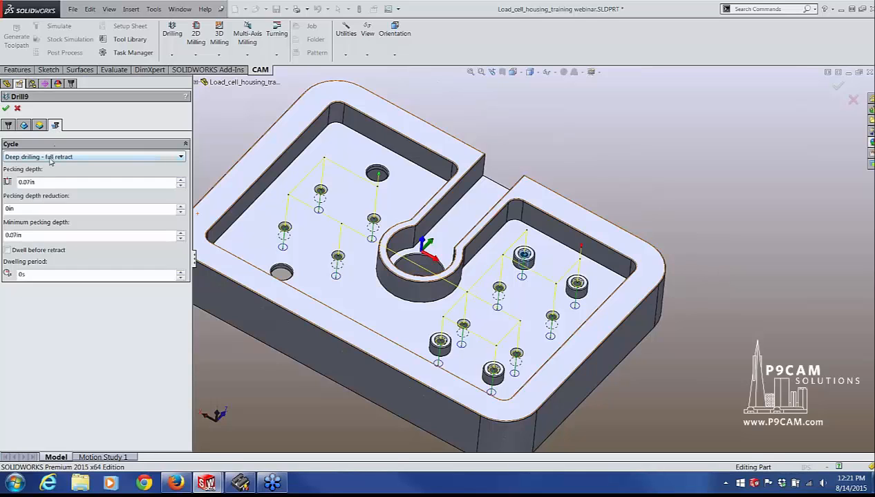
{"action": "mouse_move", "coordinate": [50, 161]}
{"action": "left_click", "coordinate": [6, 109]}
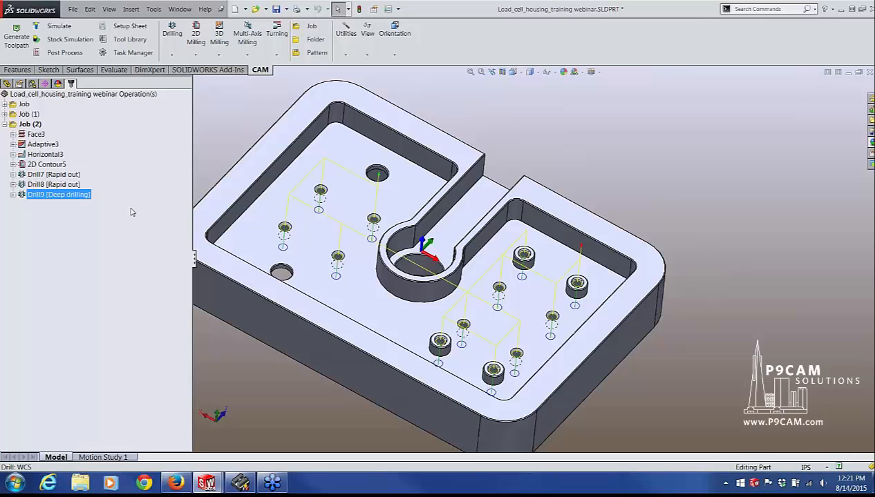
{"action": "left_click", "coordinate": [131, 210]}
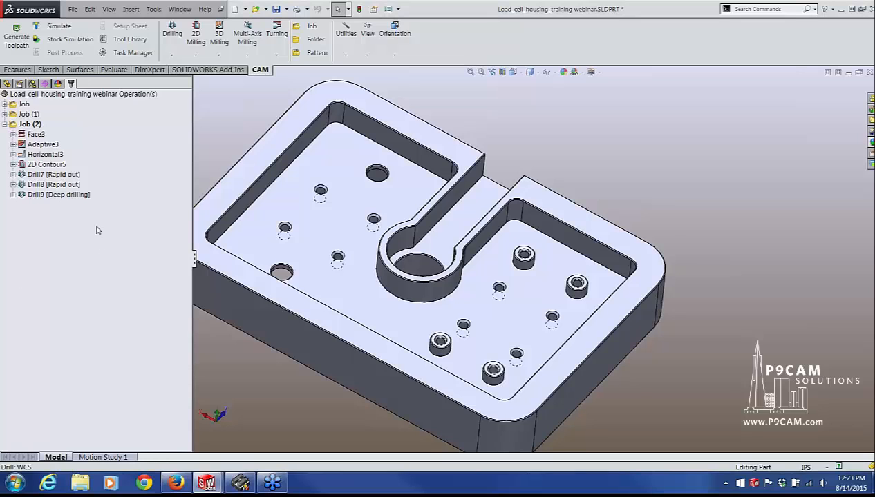
Duplicate the deep drilling operation in Job (2) and open the copy for editing
{"action": "left_click", "coordinate": [30, 197]}
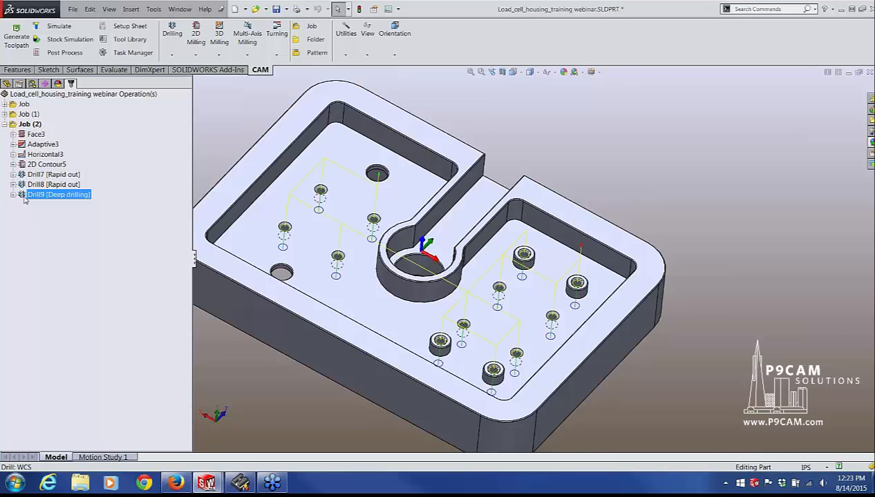
{"action": "key", "text": "ctrl+d"}
{"action": "left_click", "coordinate": [22, 207]}
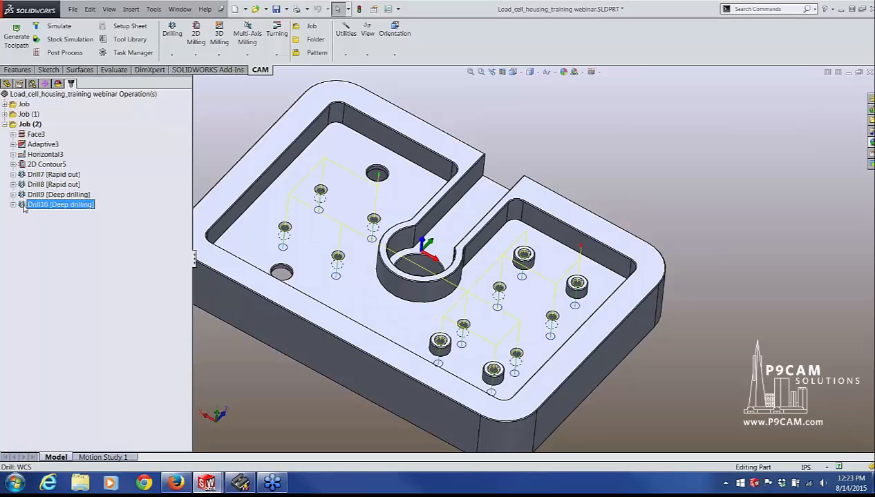
{"action": "right_click", "coordinate": [23, 208]}
{"action": "left_click", "coordinate": [38, 163]}
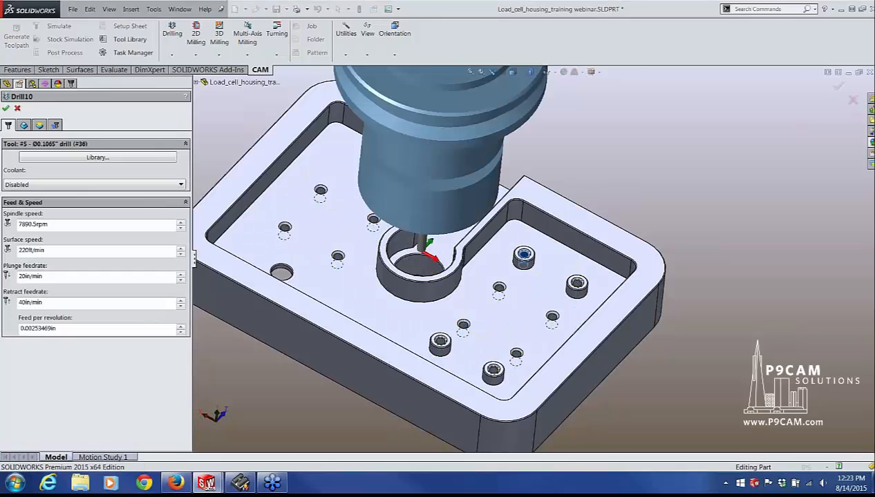
Assign the #6 - Ø0.138x0.03125" 0° right tap to the duplicated operation and review its hole selection
{"action": "left_click", "coordinate": [43, 159]}
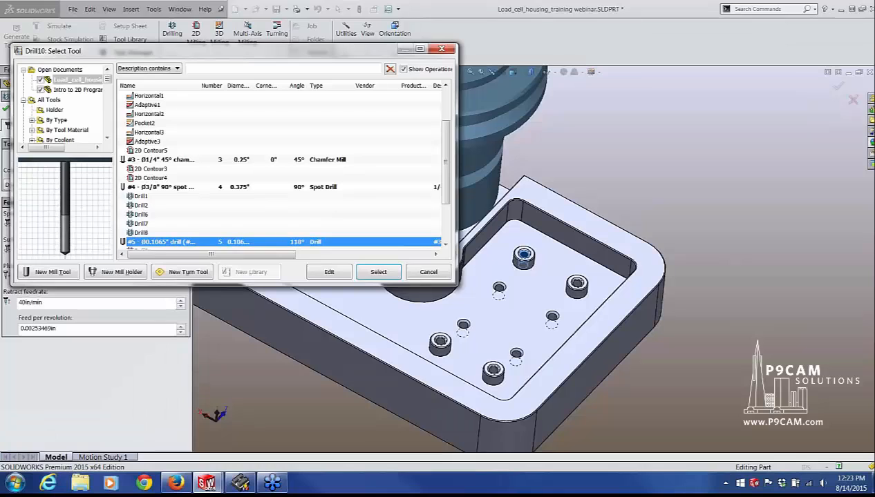
{"action": "scroll", "coordinate": [280, 166], "scroll_direction": "down", "scroll_amount": 3}
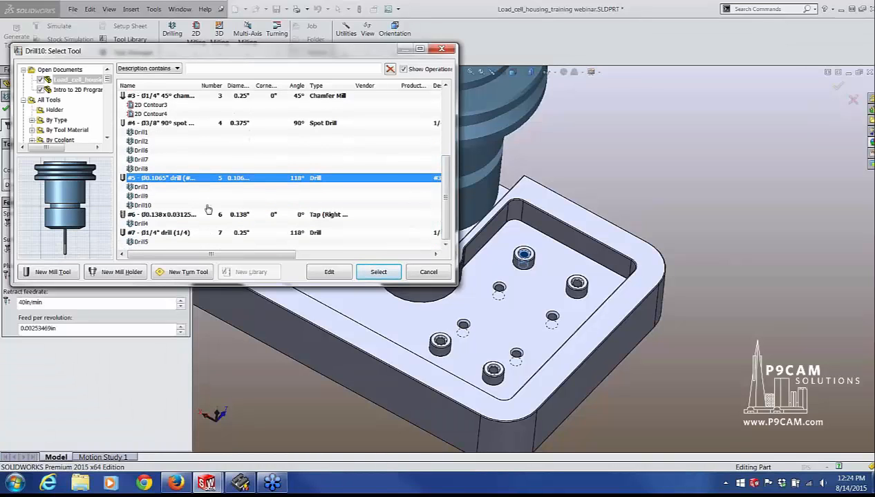
{"action": "left_click", "coordinate": [163, 215]}
{"action": "left_click", "coordinate": [370, 276]}
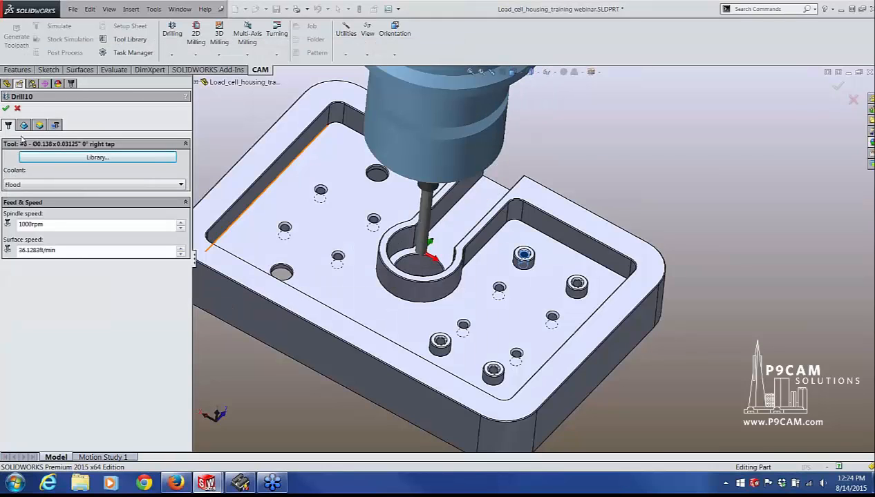
{"action": "left_click", "coordinate": [24, 126]}
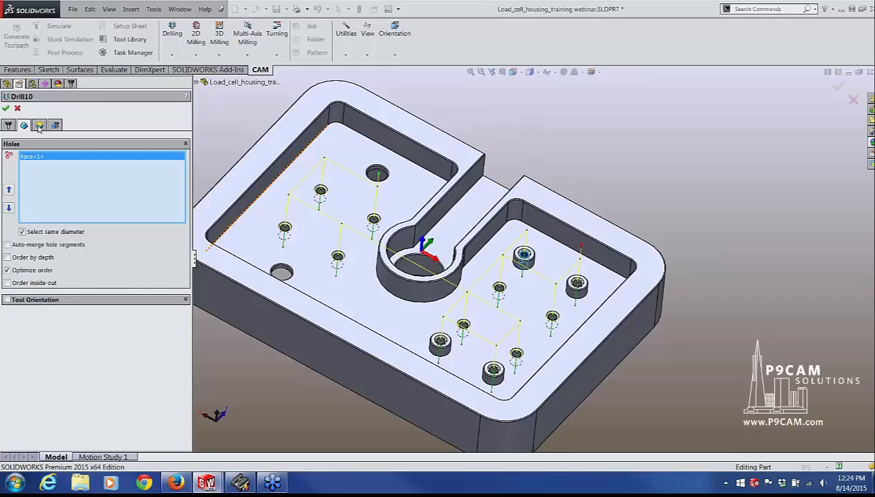
Set the duplicated tap operation's bottom offset to -1 from the hole bottom
{"action": "left_click", "coordinate": [39, 126]}
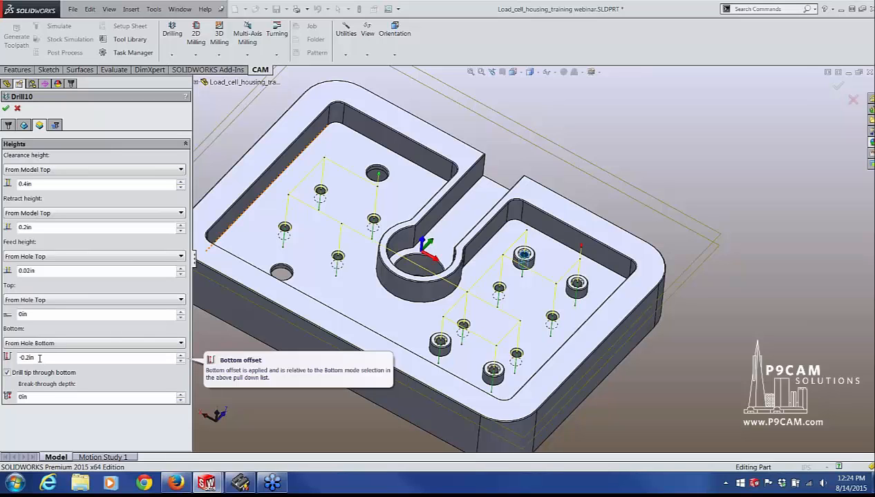
{"action": "double_click", "coordinate": [39, 357]}
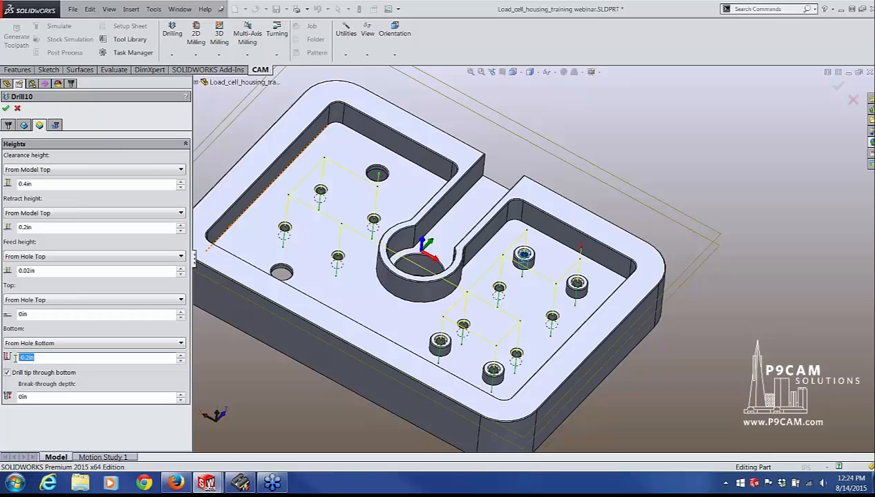
{"action": "type", "text": "-1"}
Change the duplicated operation's cycle to Tapping and accept the operation
{"action": "left_click", "coordinate": [55, 125]}
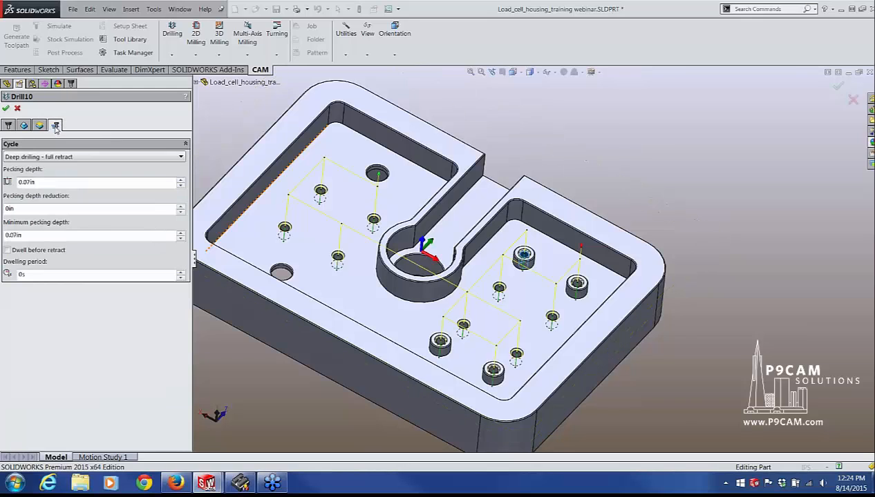
{"action": "left_click", "coordinate": [75, 158]}
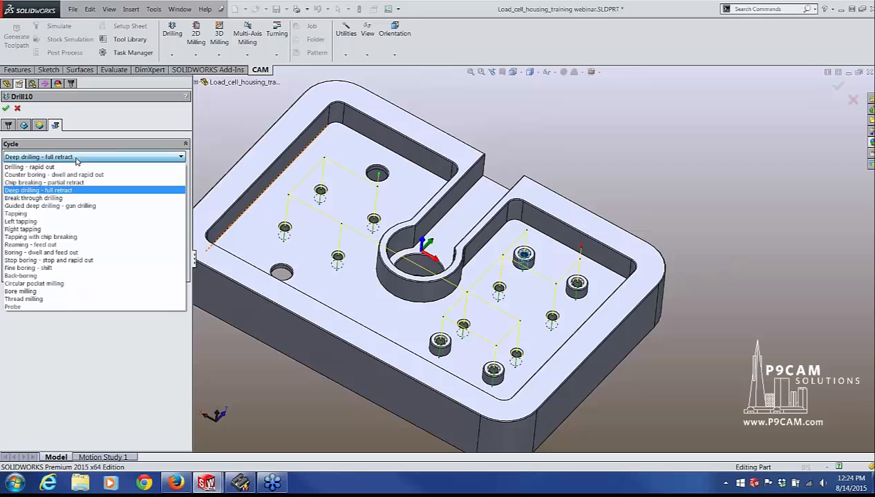
{"action": "left_click", "coordinate": [41, 213]}
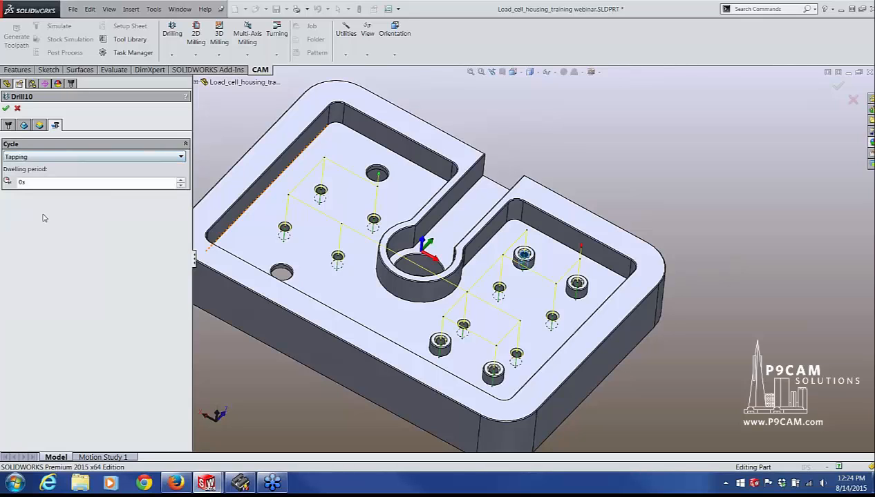
{"action": "left_click", "coordinate": [5, 109]}
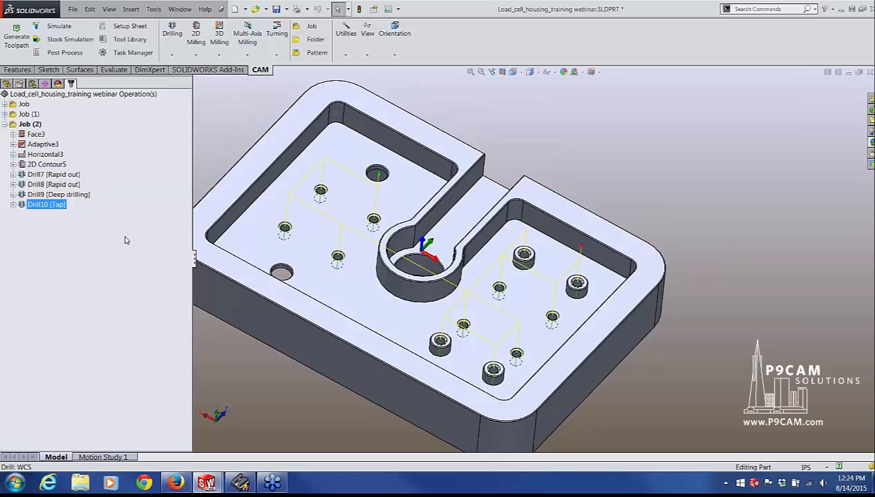
{"action": "left_click", "coordinate": [125, 240]}
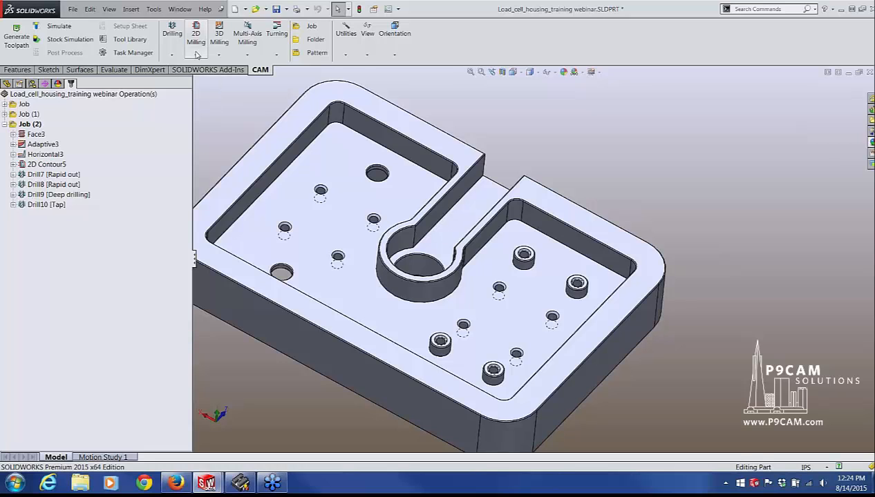
Add a new drill operation to Job (2) and assign the #7 - Ø1/4" drill from the tool library
{"action": "left_click", "coordinate": [172, 54]}
{"action": "left_click", "coordinate": [178, 77]}
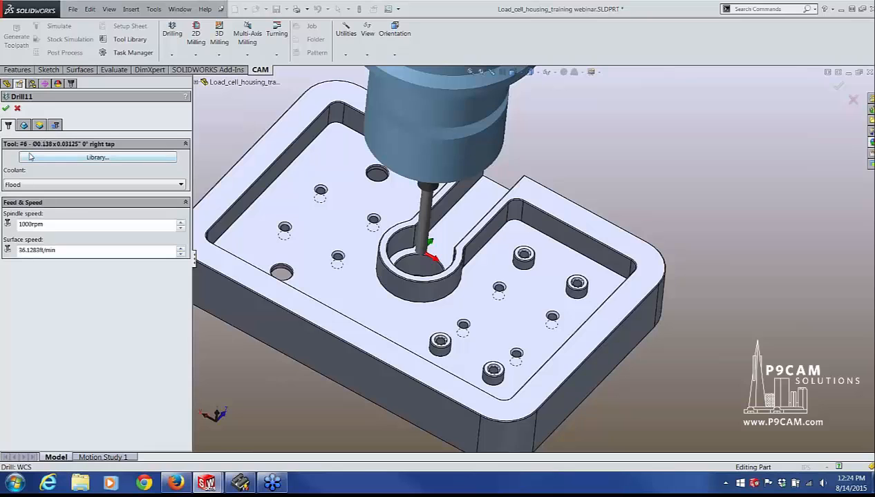
{"action": "left_click", "coordinate": [31, 159]}
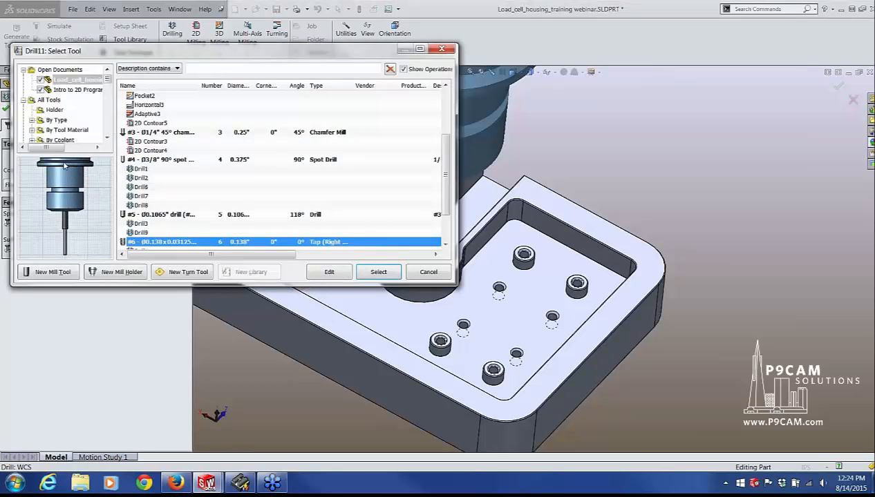
{"action": "scroll", "coordinate": [195, 219], "scroll_direction": "down", "scroll_amount": 2}
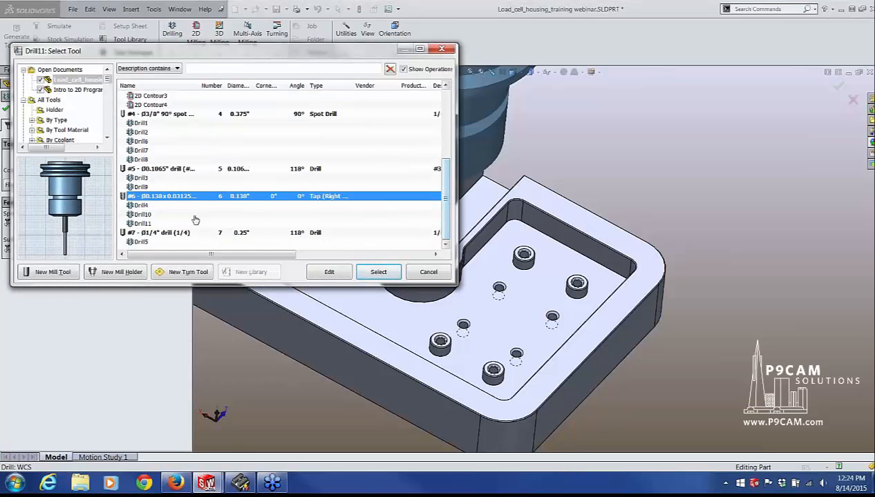
{"action": "left_click", "coordinate": [162, 233]}
{"action": "left_click", "coordinate": [378, 271]}
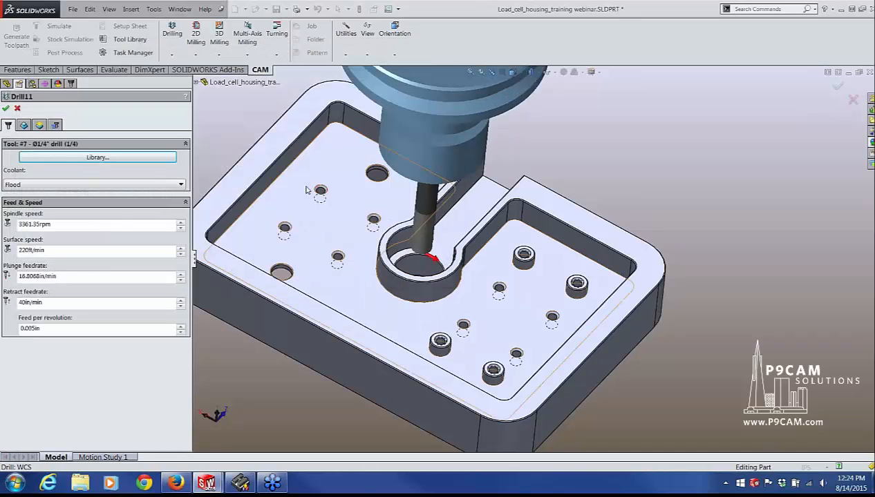
Pick the cylindrical wall of one large pocket-floor hole for drilling and include all holes of the same diameter
{"action": "left_click", "coordinate": [23, 125]}
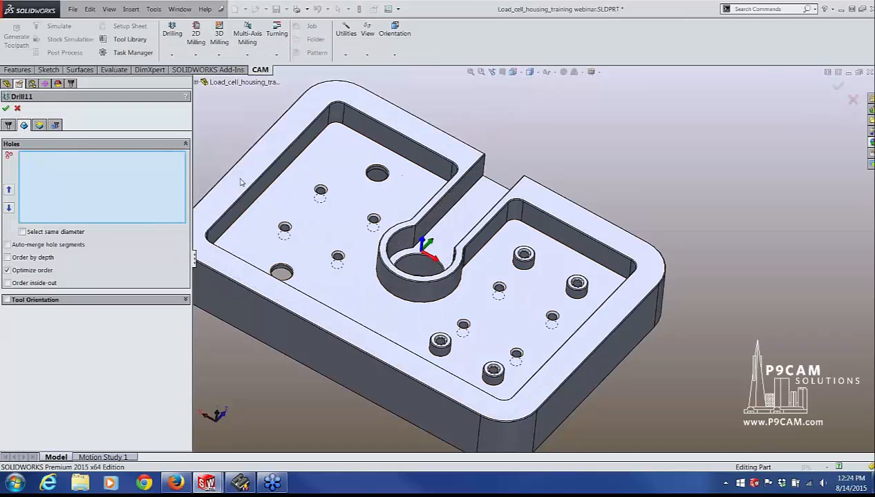
{"action": "scroll", "coordinate": [376, 174], "scroll_direction": "down", "scroll_amount": 10}
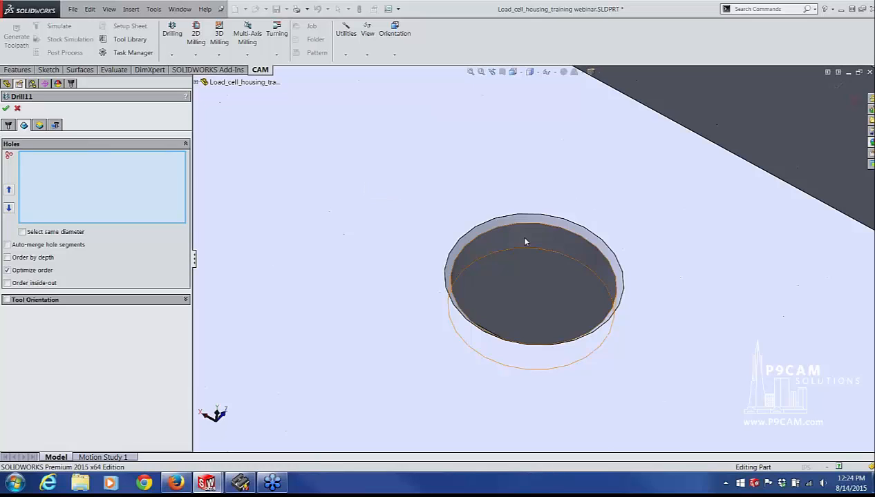
{"action": "left_click", "coordinate": [525, 242]}
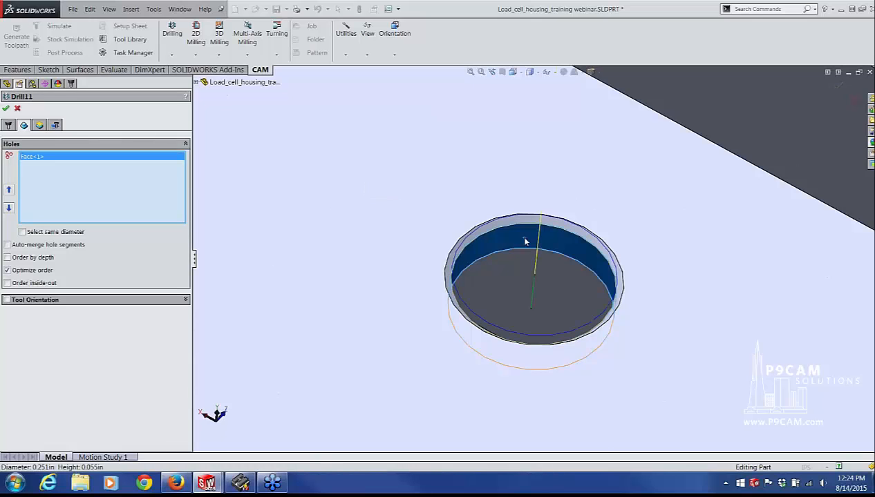
{"action": "left_click", "coordinate": [22, 232]}
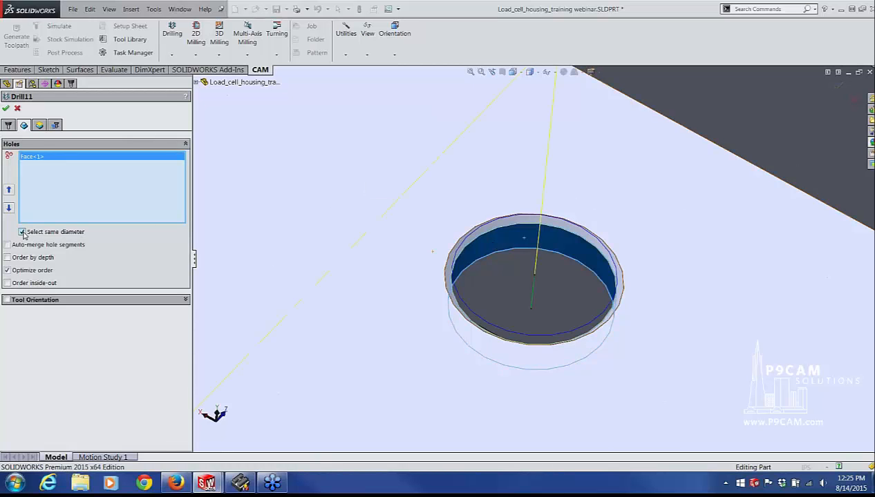
Enable drill tip through bottom for the 1/4" drill operation and set the break-through depth to .02 in
{"action": "left_click", "coordinate": [39, 125]}
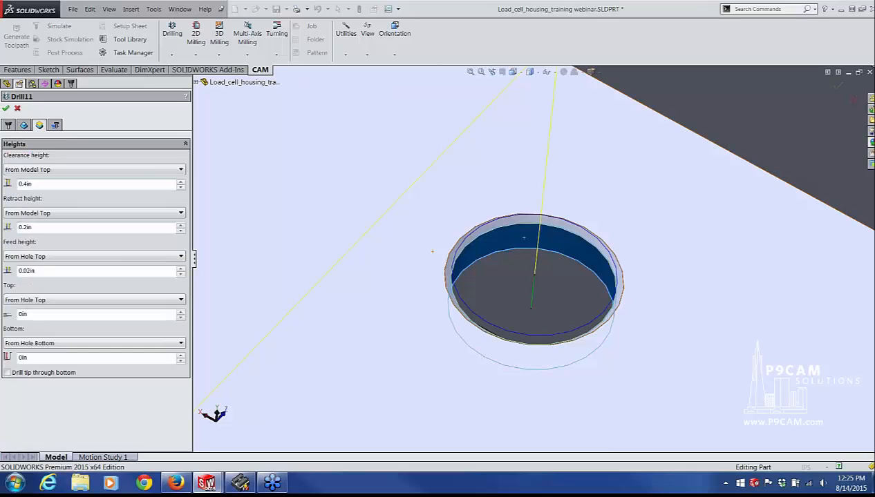
{"action": "left_click", "coordinate": [7, 374]}
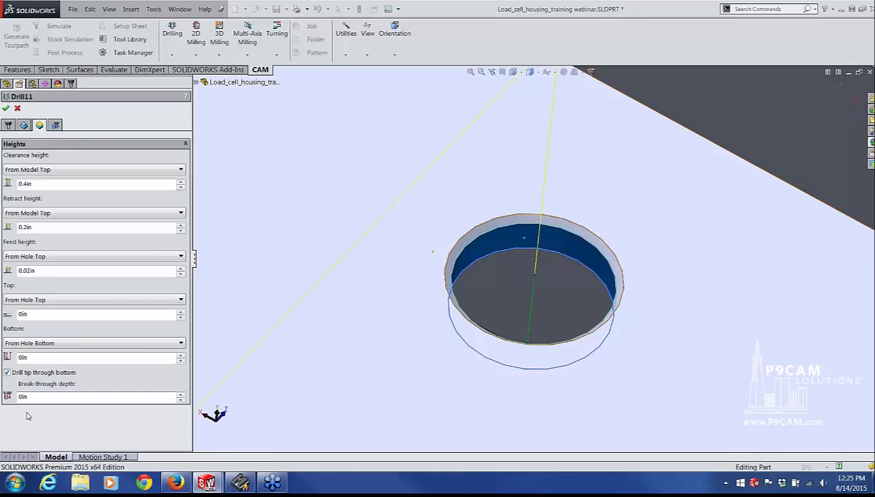
{"action": "left_click", "coordinate": [26, 397]}
{"action": "type", "text": ".02"}
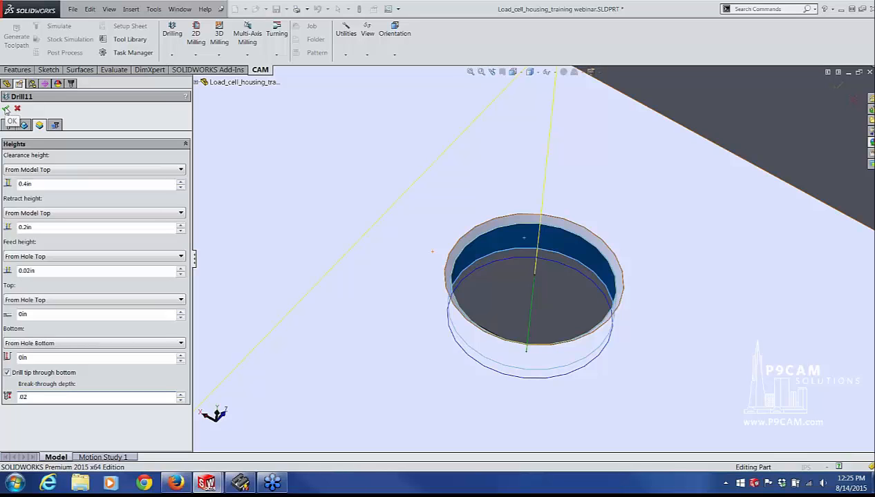
Set the 1/4" drill operation's cycle to Drilling - rapid out and accept the operation
{"action": "left_click", "coordinate": [55, 125]}
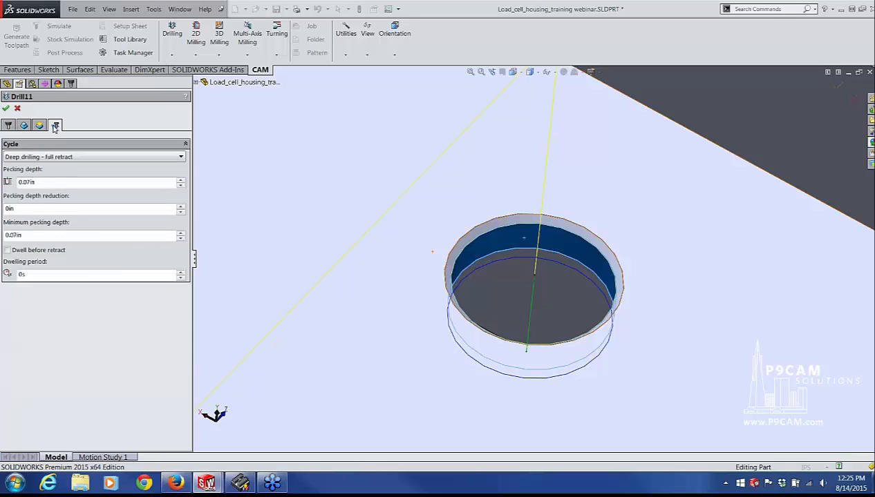
{"action": "left_click", "coordinate": [64, 158]}
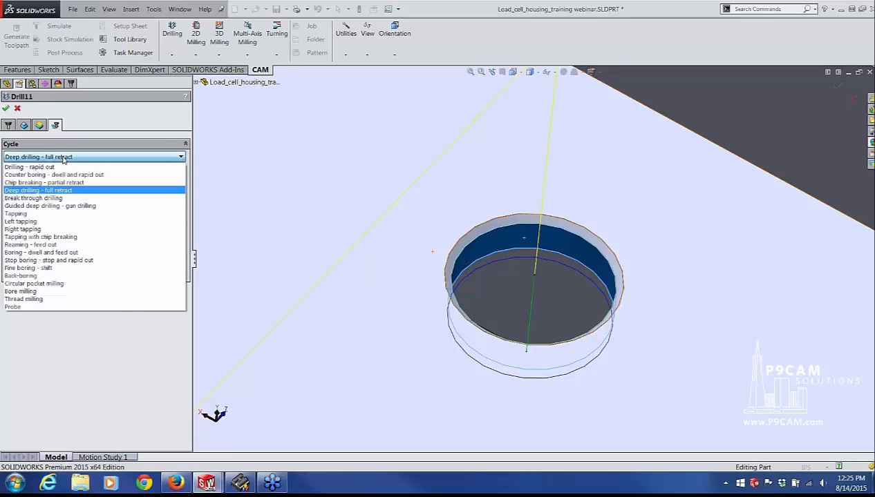
{"action": "left_click", "coordinate": [46, 168]}
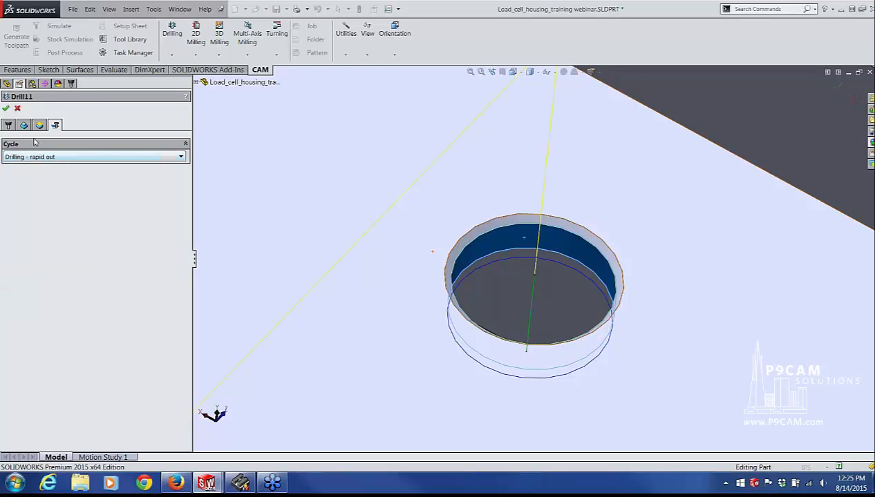
{"action": "left_click", "coordinate": [7, 109]}
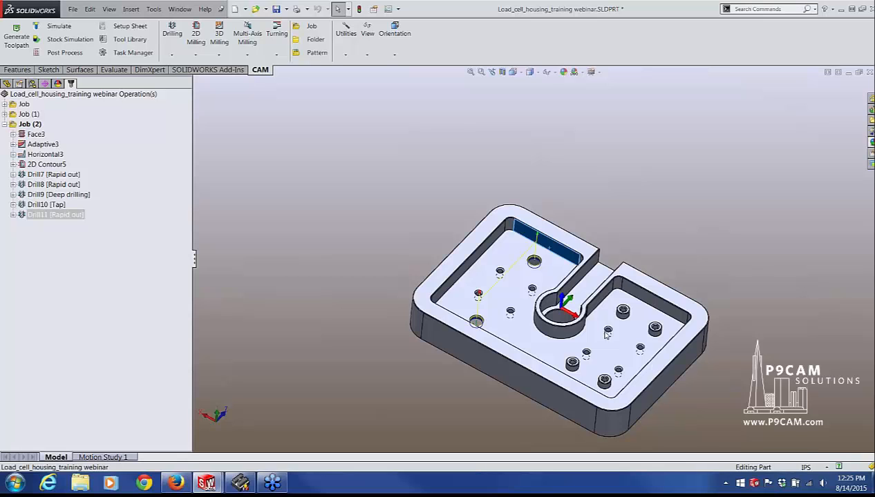
Add a 2D Contour operation to Job (2) and assign the #3 - Ø1/4" 45° chamfer mill
{"action": "scroll", "coordinate": [606, 335], "scroll_direction": "down", "scroll_amount": 3}
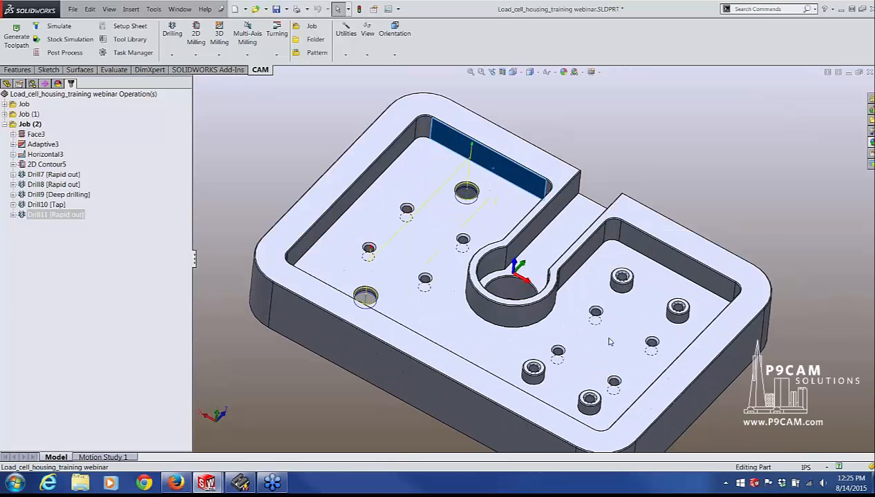
{"action": "scroll", "coordinate": [608, 342], "scroll_direction": "down", "scroll_amount": 2}
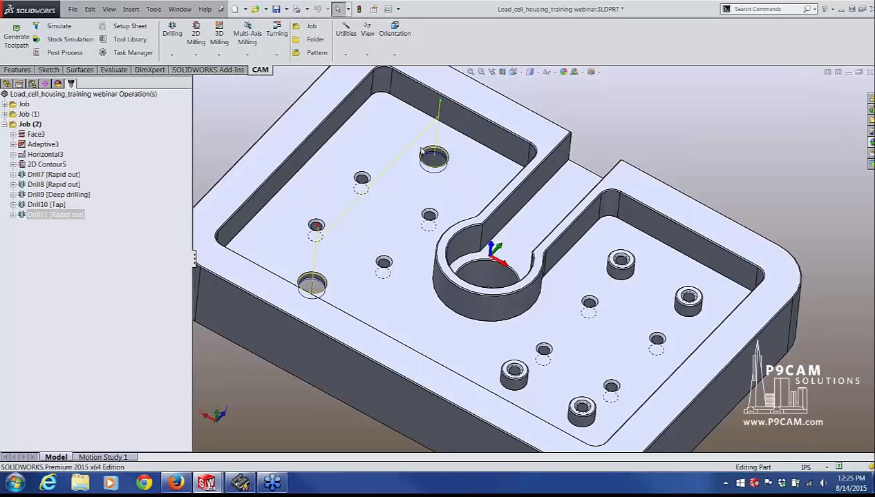
{"action": "scroll", "coordinate": [447, 166], "scroll_direction": "up", "scroll_amount": 1}
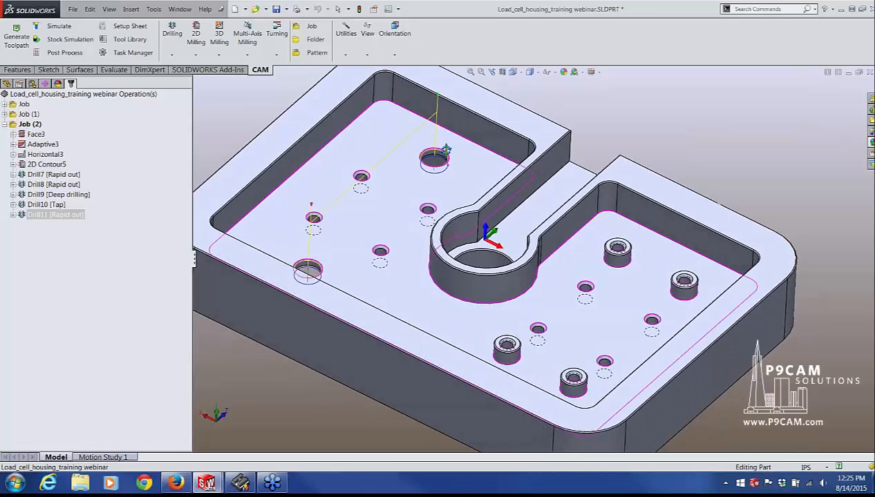
{"action": "left_click", "coordinate": [197, 43]}
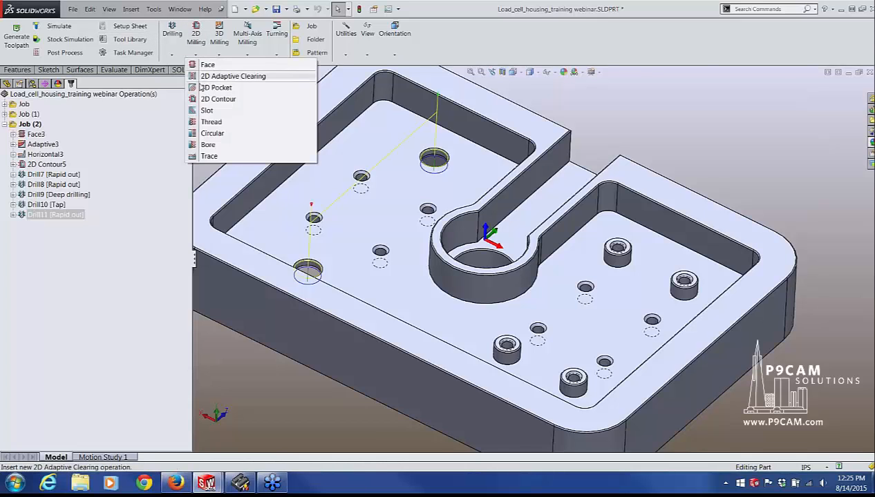
{"action": "left_click", "coordinate": [218, 100]}
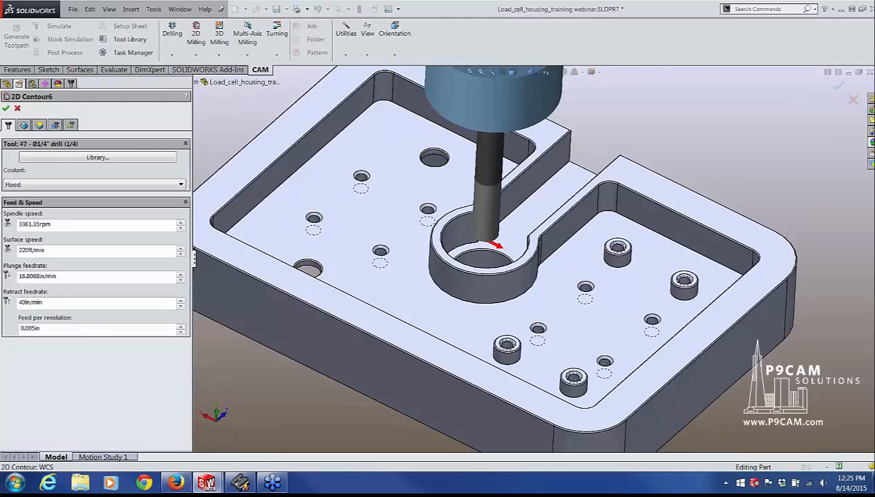
{"action": "left_click", "coordinate": [58, 158]}
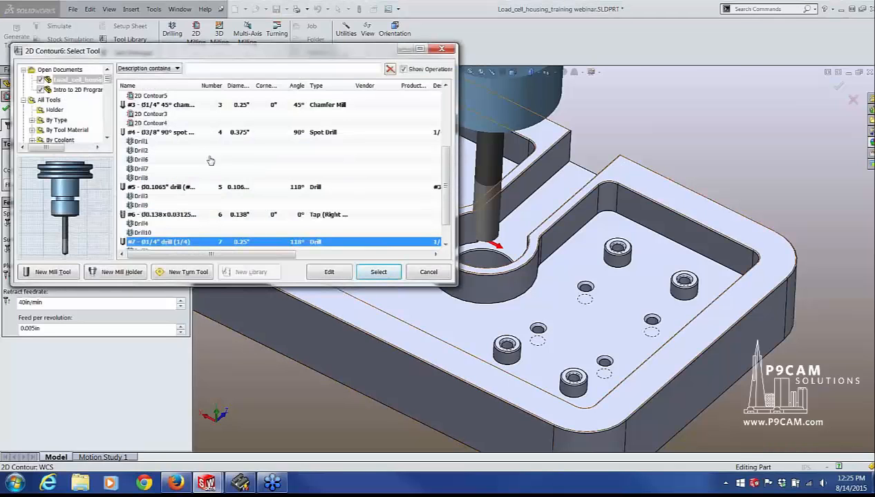
{"action": "left_click", "coordinate": [181, 106]}
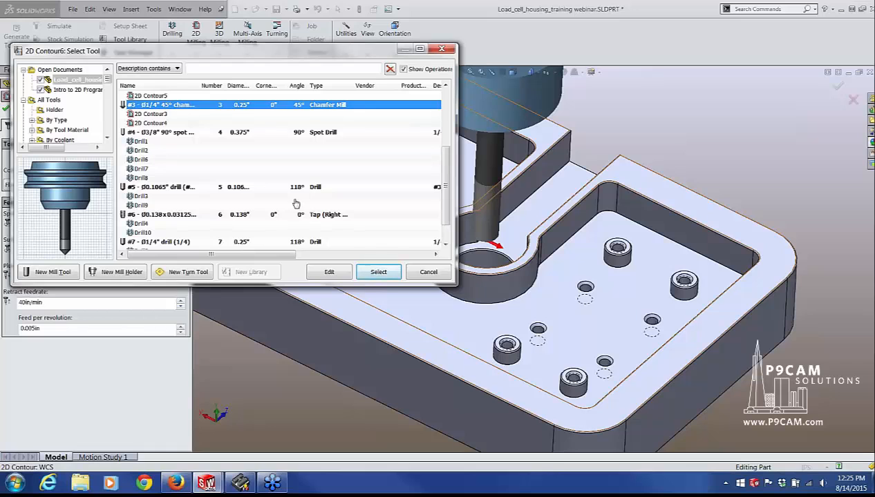
{"action": "left_click", "coordinate": [379, 272]}
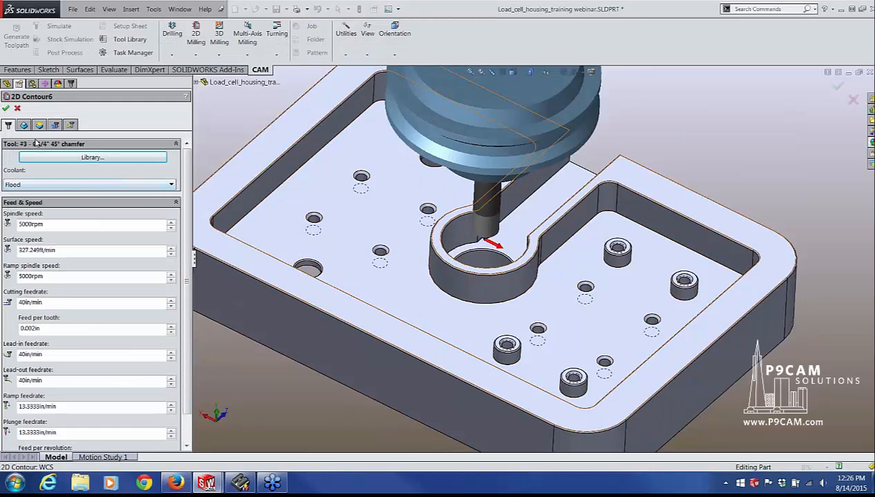
Select the housing's outer top edge and the pocket's top edge as contours for the new chamfer operation
{"action": "left_click", "coordinate": [24, 125]}
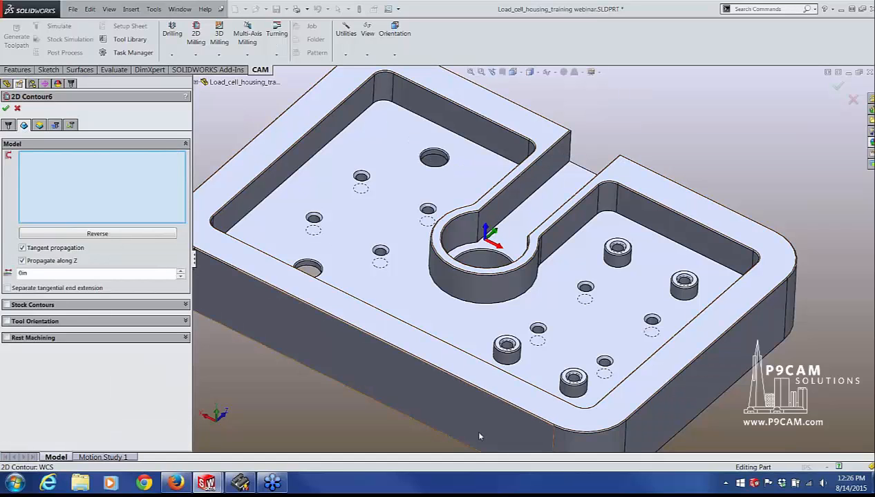
{"action": "left_click", "coordinate": [528, 414]}
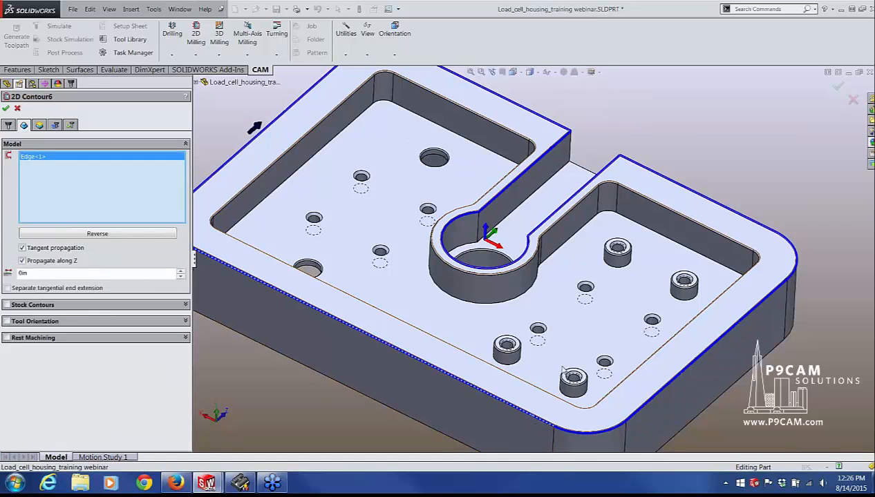
{"action": "left_click", "coordinate": [596, 196]}
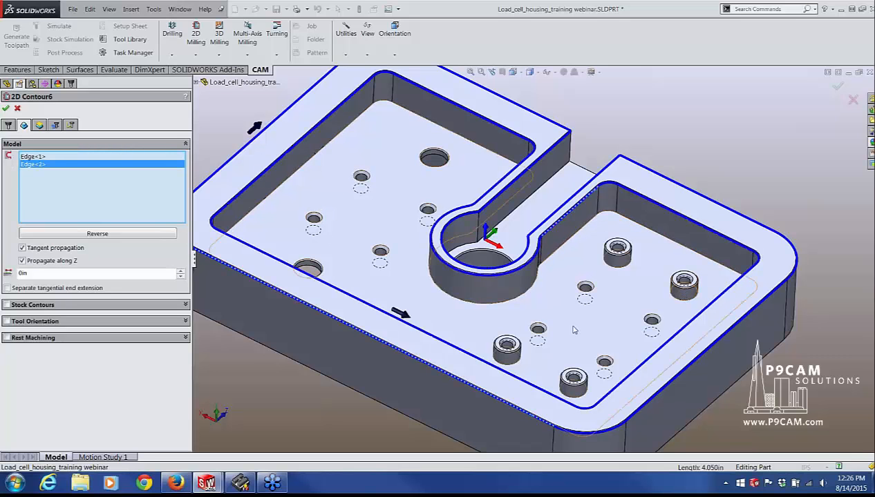
Add the outer top edges of the four round bosses on the pocket floor to the contour selection
{"action": "scroll", "coordinate": [573, 331], "scroll_direction": "down", "scroll_amount": 4}
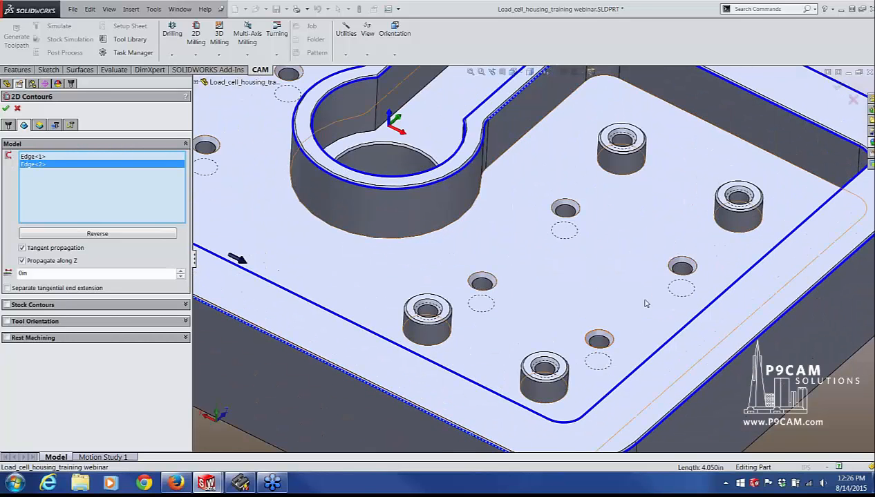
{"action": "left_click", "coordinate": [755, 207]}
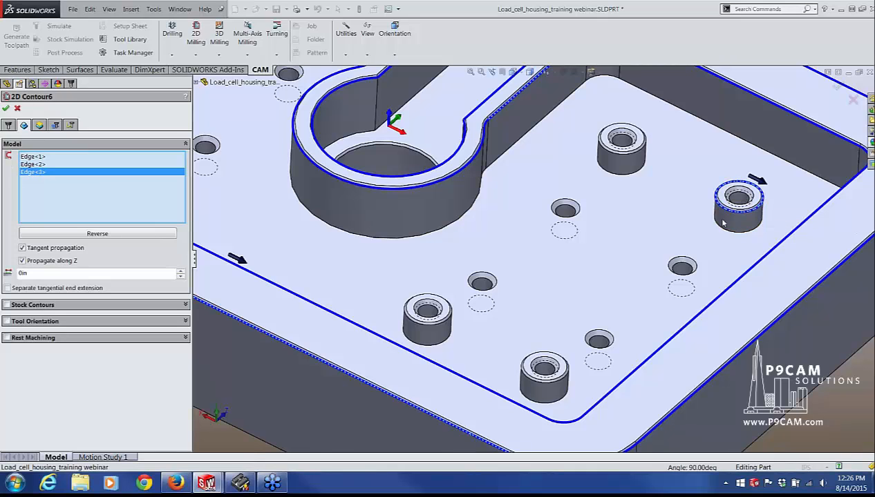
{"action": "left_click", "coordinate": [644, 150]}
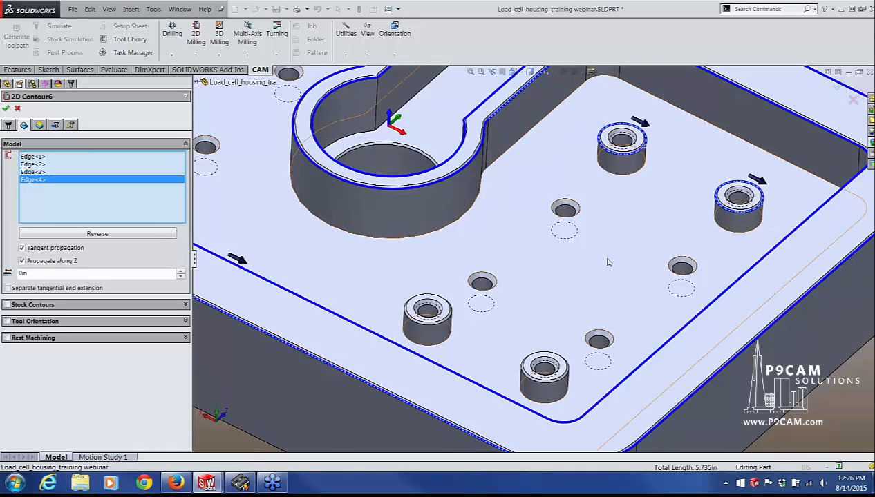
{"action": "left_click", "coordinate": [560, 380]}
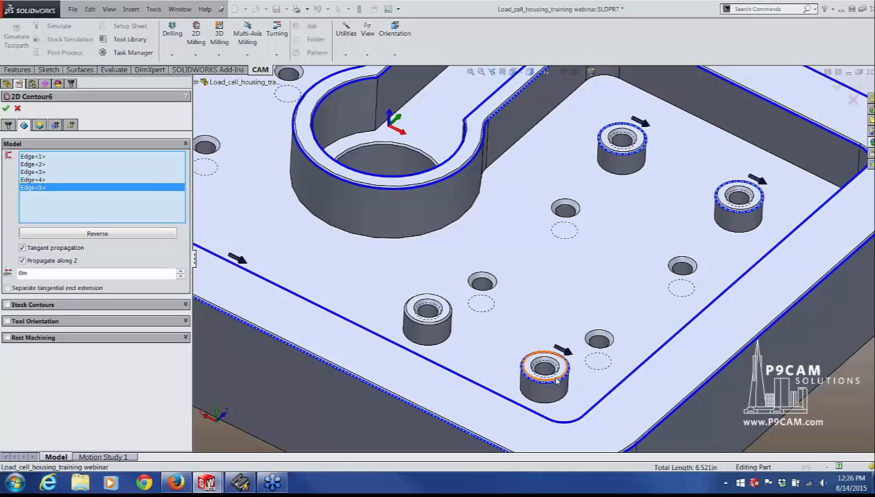
{"action": "left_click", "coordinate": [437, 329]}
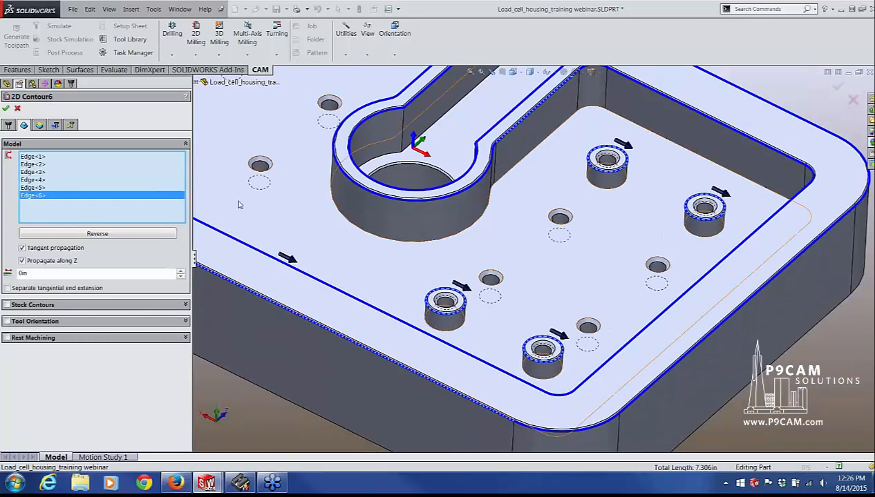
Set the chamfer operation's bottom height reference to From Contour
{"action": "left_click", "coordinate": [39, 125]}
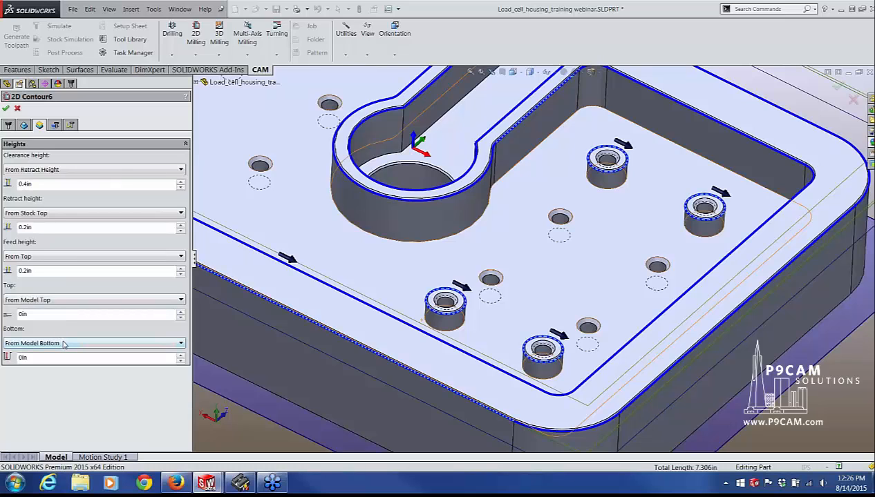
{"action": "mouse_move", "coordinate": [63, 344]}
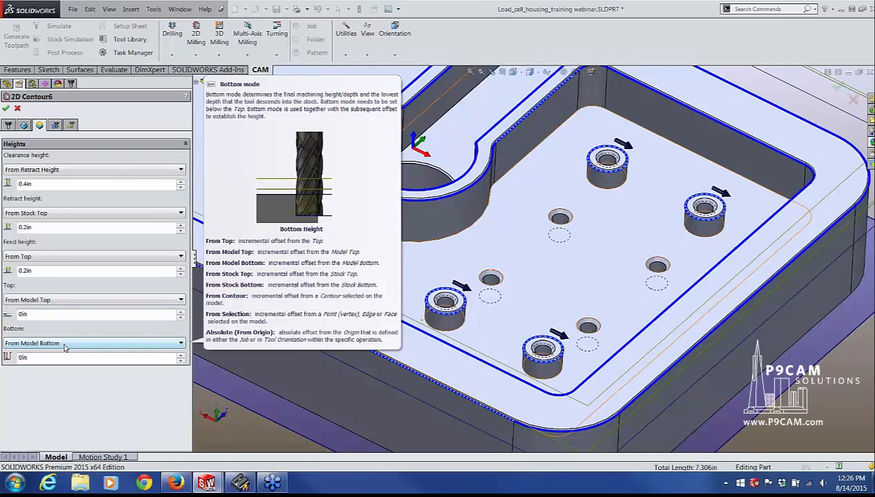
{"action": "left_click", "coordinate": [65, 344]}
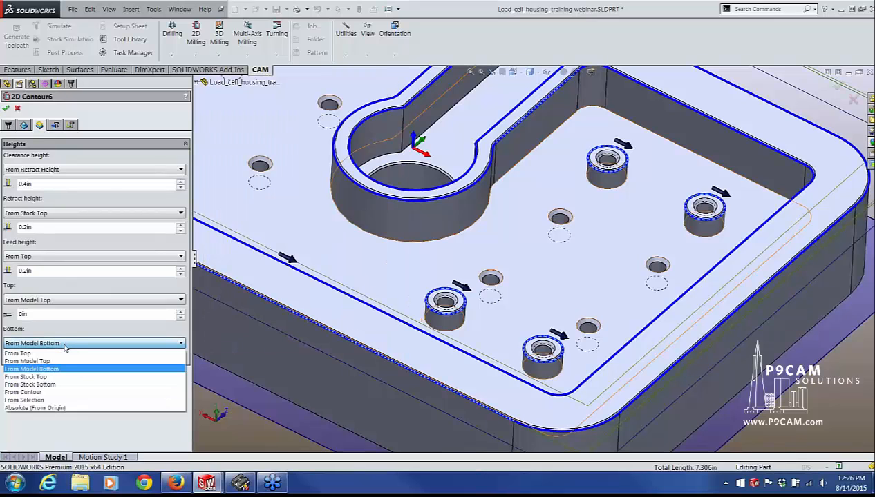
{"action": "left_click", "coordinate": [52, 392]}
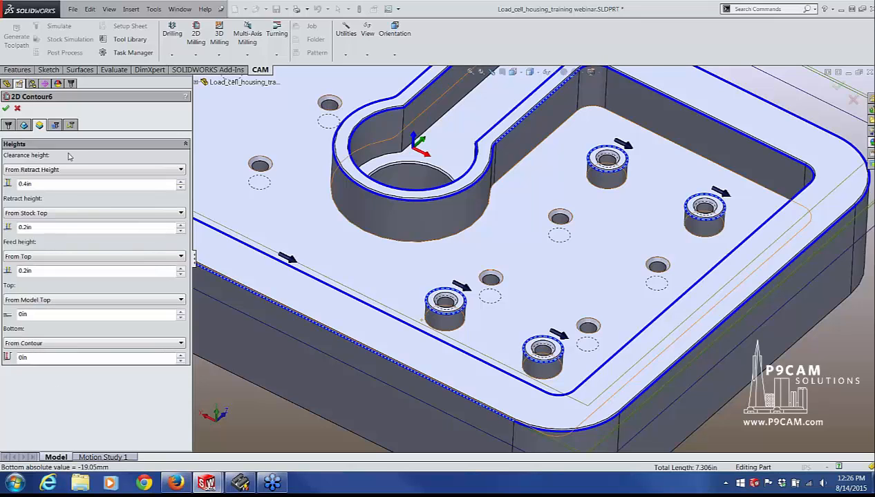
Set the chamfer tip offset to .05 in and accept the 2D Contour operation
{"action": "left_click", "coordinate": [55, 125]}
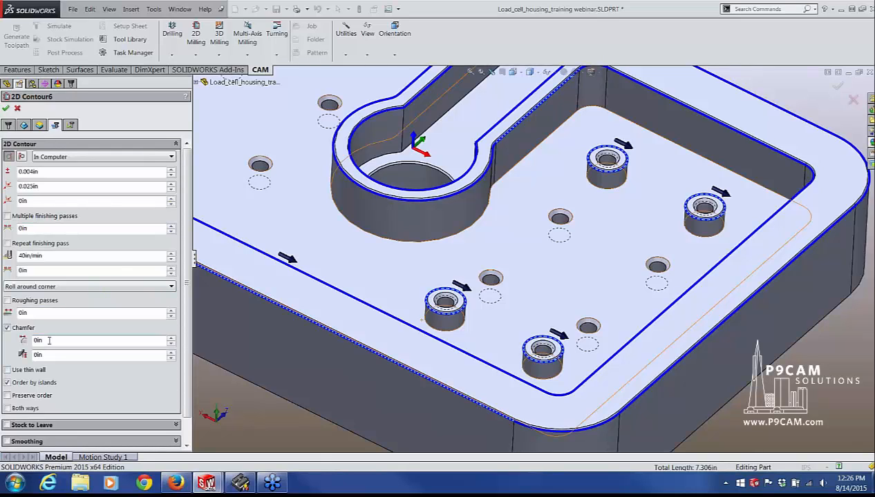
{"action": "left_click_drag", "start_coordinate": [49, 340], "coordinate": [28, 340]}
{"action": "left_click_drag", "start_coordinate": [51, 354], "coordinate": [32, 355]}
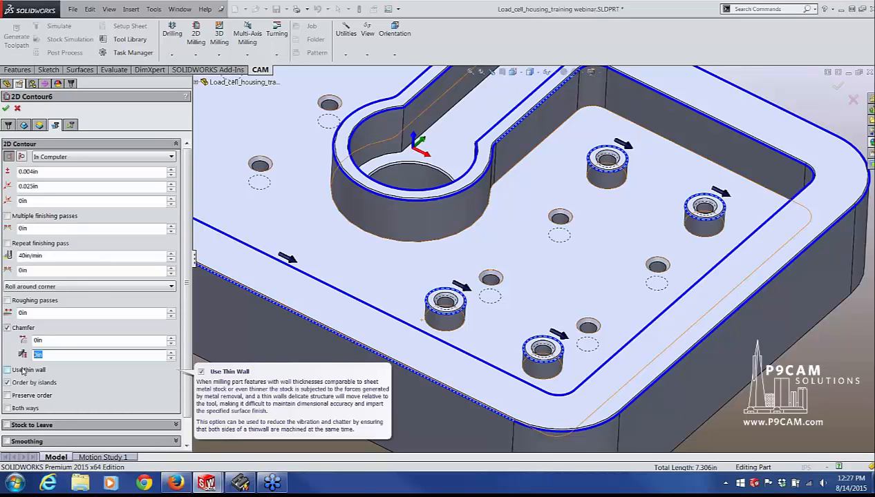
{"action": "type", "text": "05"}
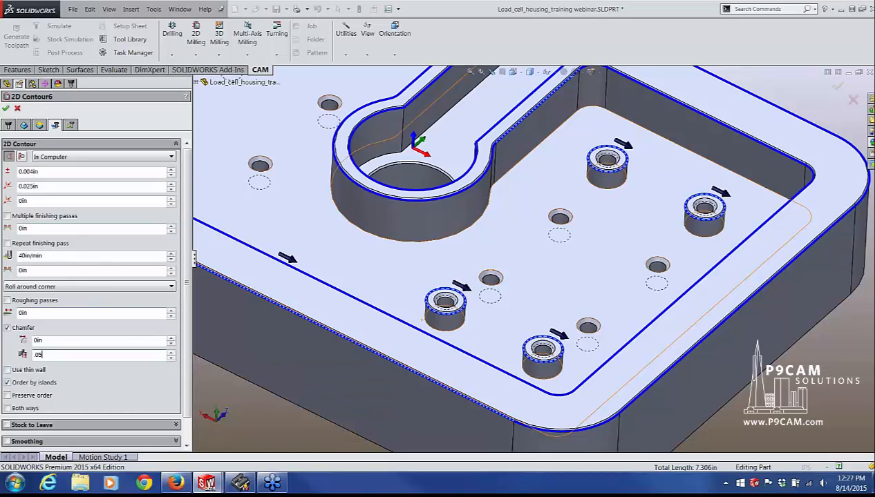
{"action": "left_click", "coordinate": [7, 110]}
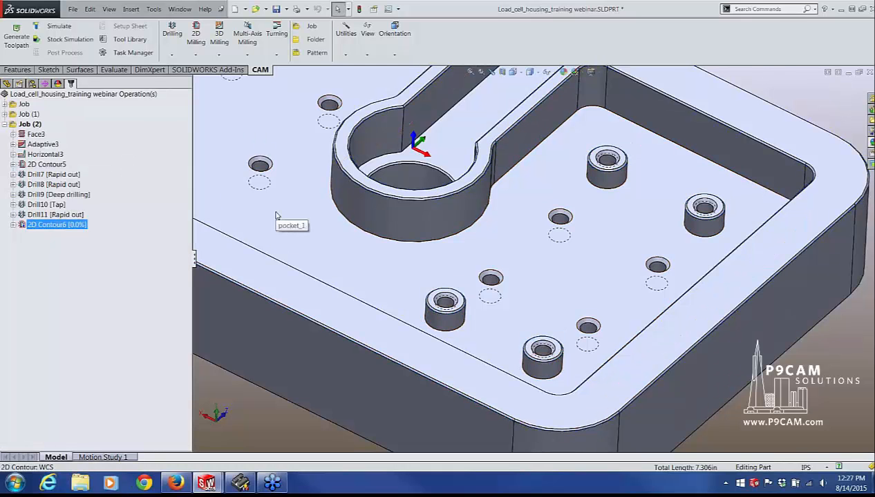
Fit the whole part in view and save the part file
{"action": "left_click", "coordinate": [239, 384]}
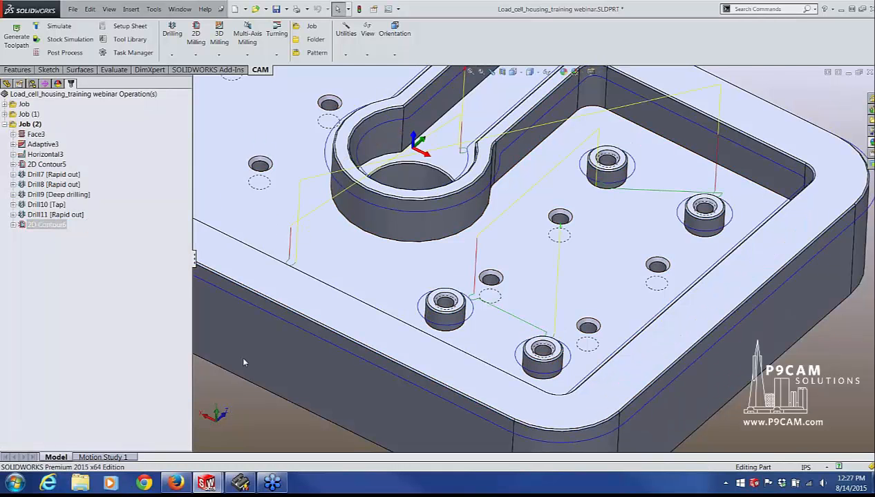
{"action": "key", "text": "f"}
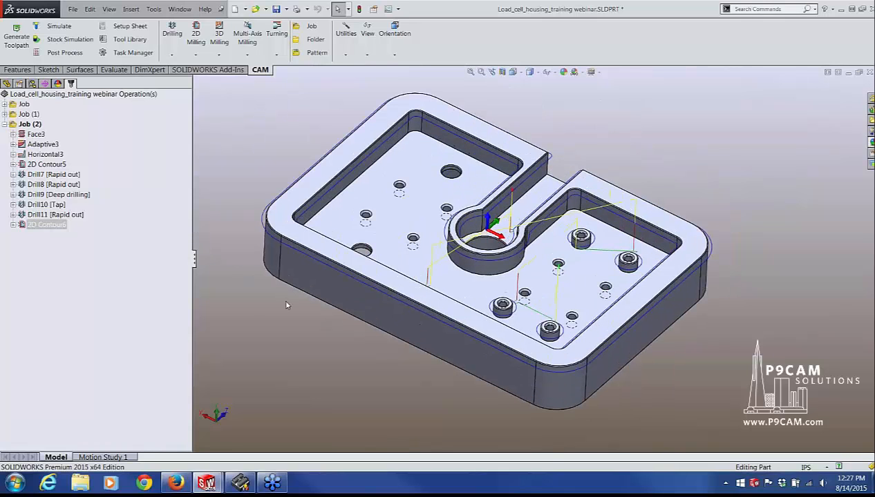
{"action": "left_click", "coordinate": [276, 9]}
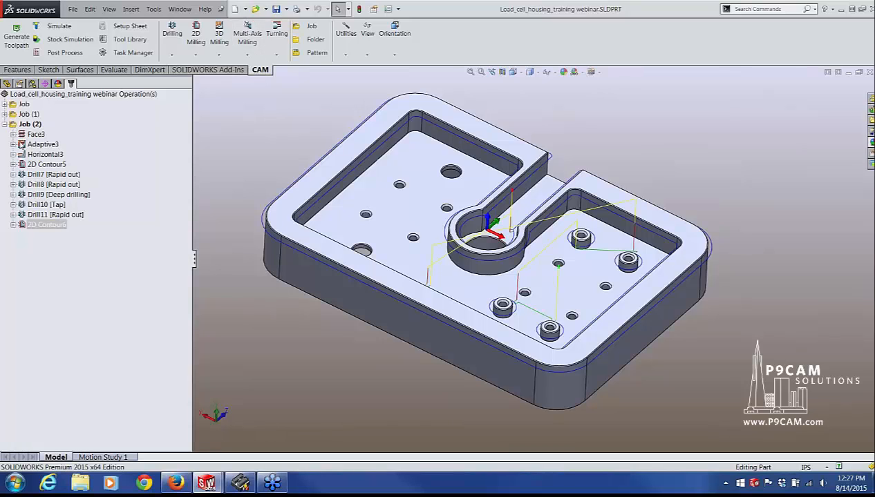
Play the stock simulation of all Job (2) operations, inspect the machined stock, close it and save the part
{"action": "left_click", "coordinate": [12, 126]}
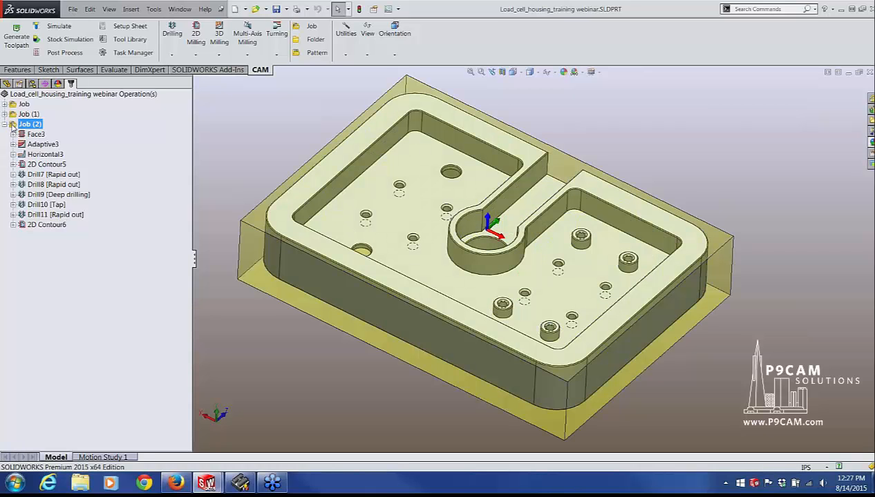
{"action": "left_click", "coordinate": [67, 40]}
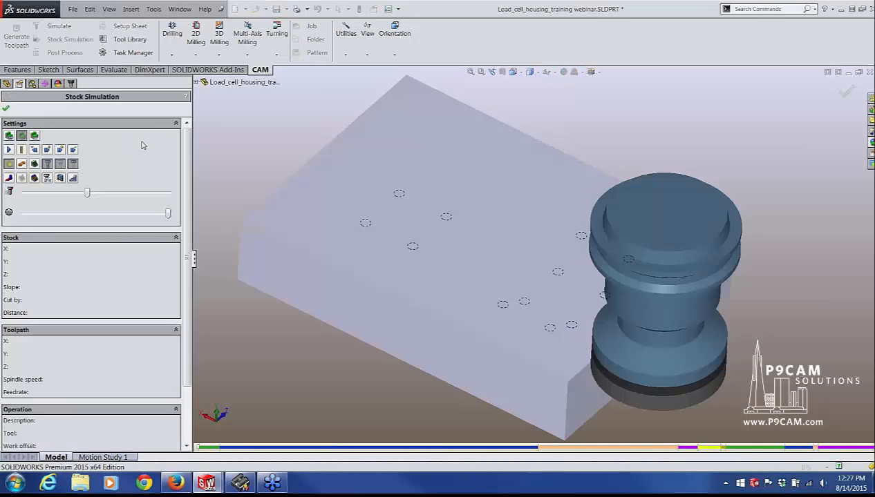
{"action": "left_click", "coordinate": [10, 165]}
{"action": "left_click", "coordinate": [9, 150]}
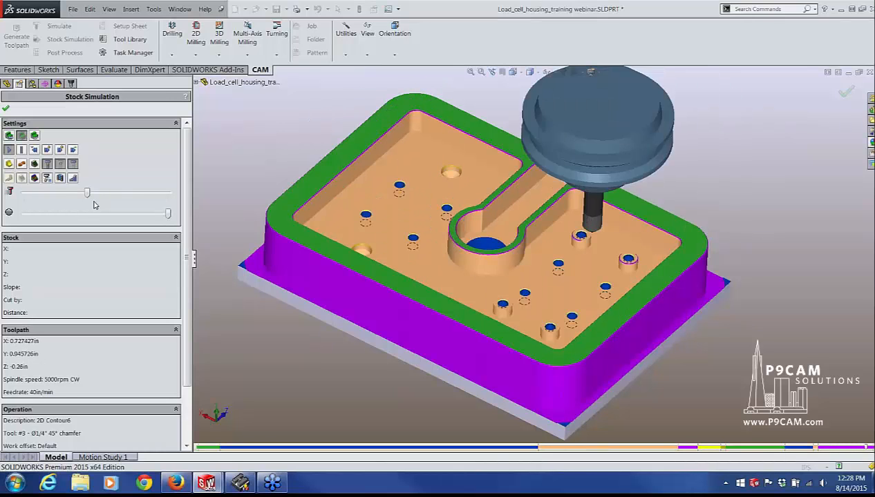
{"action": "middle_click_drag", "start_coordinate": [393, 245], "coordinate": [407, 215]}
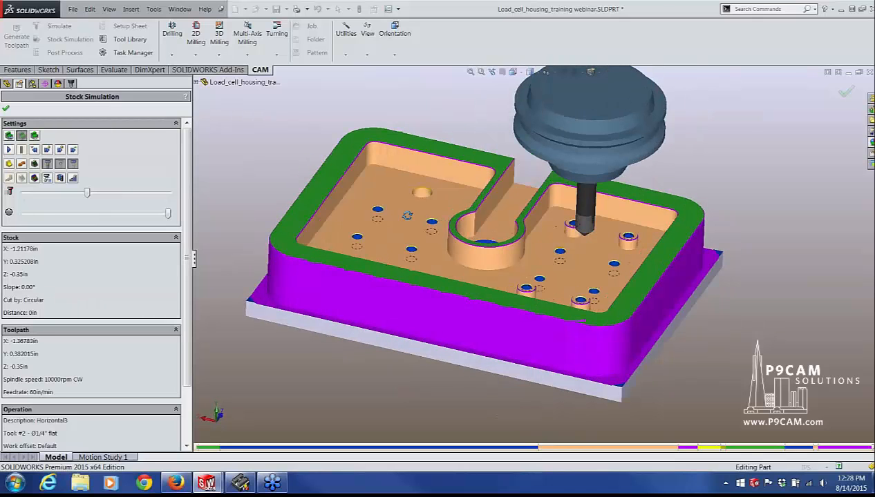
{"action": "left_click", "coordinate": [6, 111]}
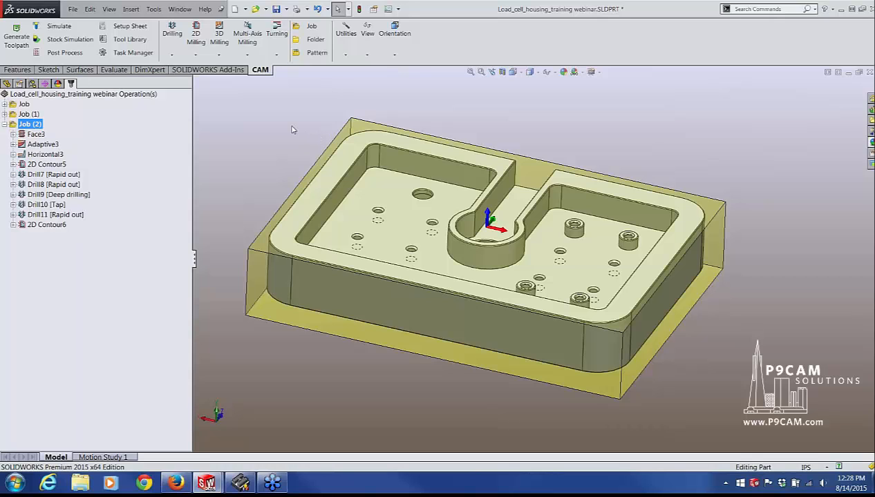
{"action": "left_click", "coordinate": [276, 8]}
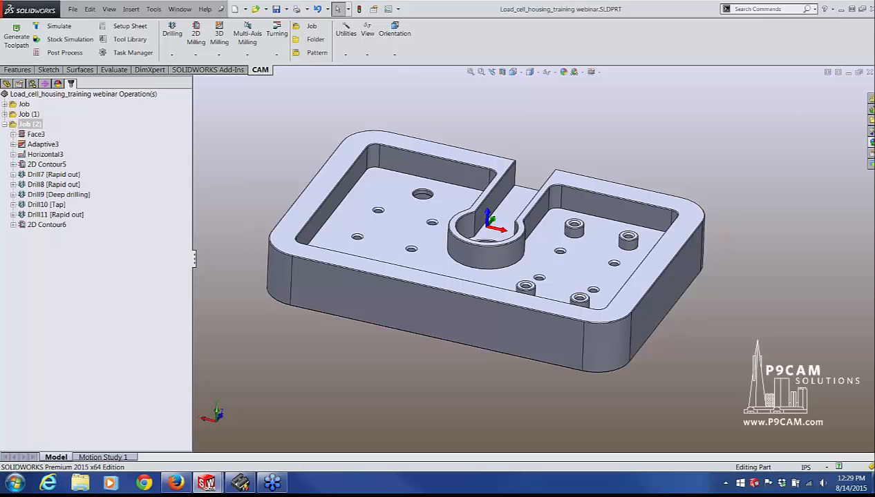
Reopen the chamfering 2D Contour operation to review its chamfer width and tip offset, leaving without changes
{"action": "left_click", "coordinate": [48, 226]}
{"action": "right_click", "coordinate": [47, 226]}
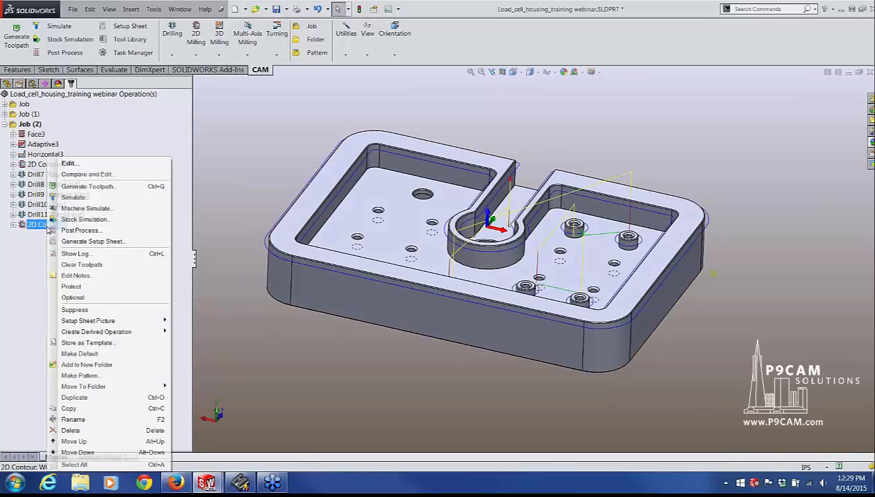
{"action": "left_click", "coordinate": [76, 166]}
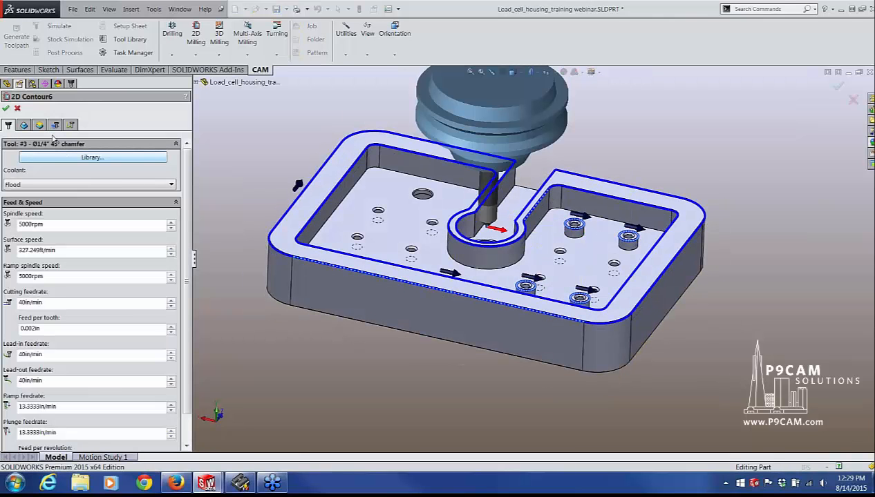
{"action": "left_click", "coordinate": [55, 125]}
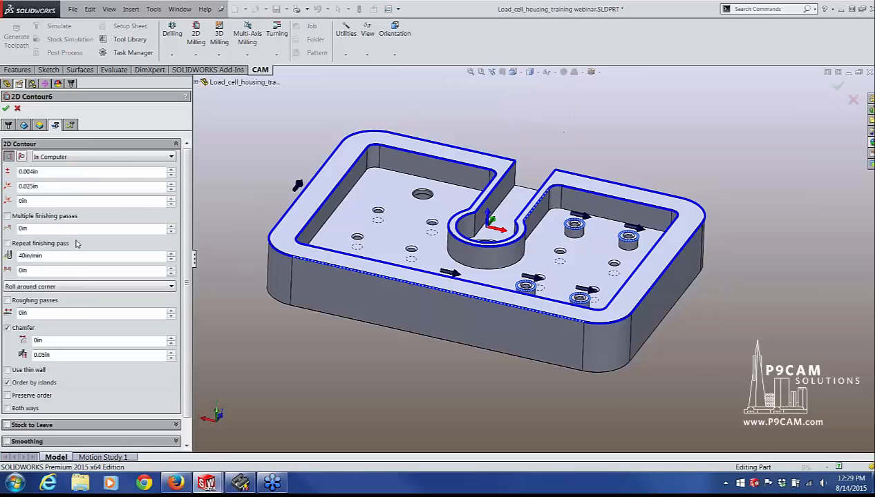
{"action": "left_click", "coordinate": [54, 339]}
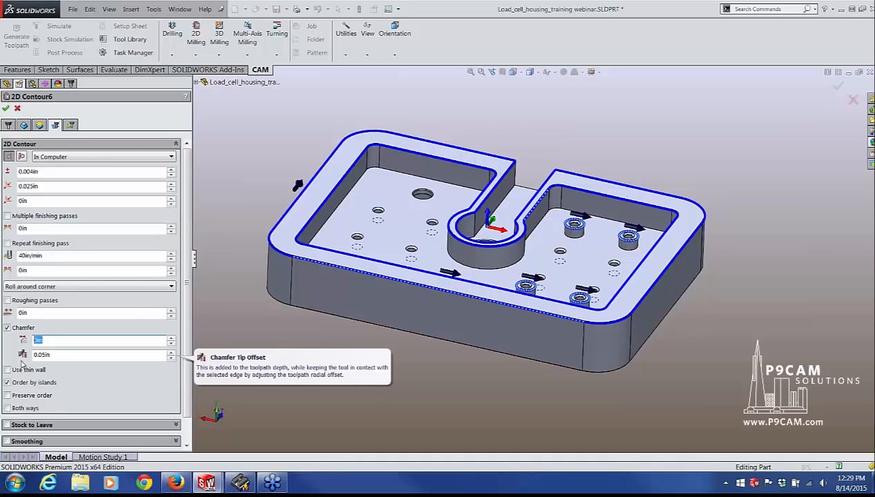
{"action": "left_click", "coordinate": [18, 110]}
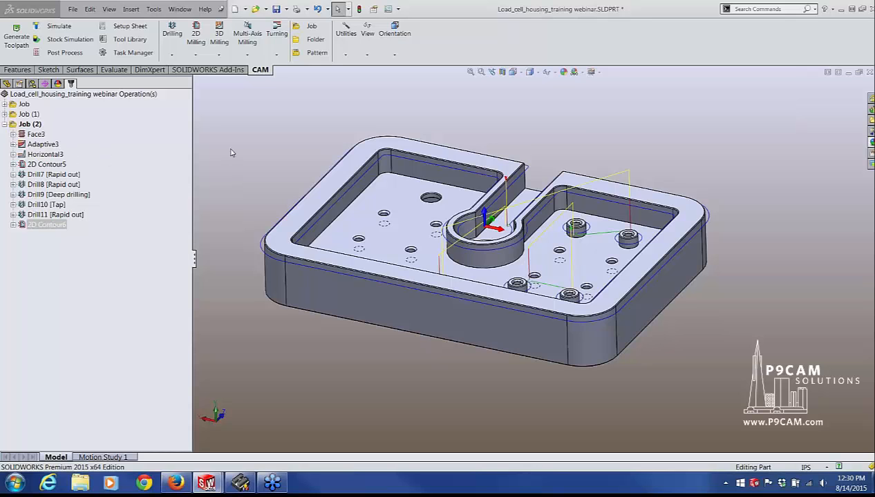
Examine both sides of the housing and the stock and coordinate system of Job (2) from several angles
{"action": "scroll", "coordinate": [252, 157], "scroll_direction": "up", "scroll_amount": 1}
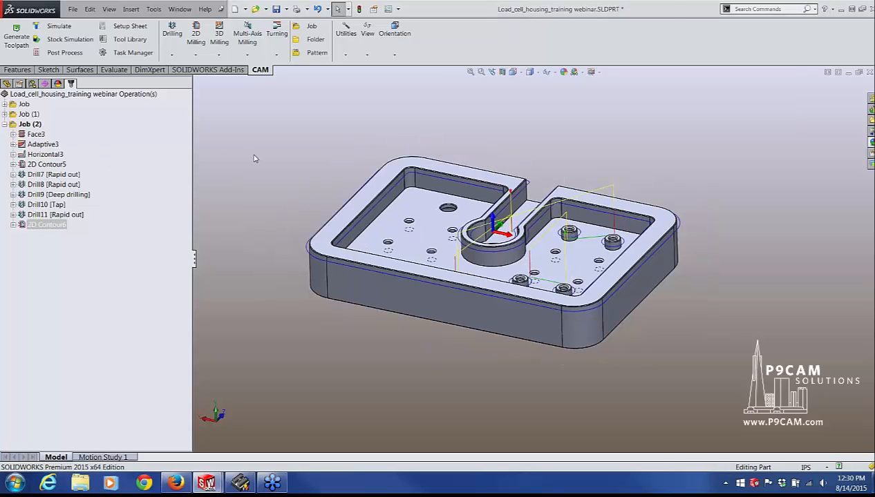
{"action": "scroll", "coordinate": [435, 211], "scroll_direction": "up", "scroll_amount": 2}
{"action": "middle_click_drag", "start_coordinate": [676, 272], "coordinate": [501, 181]}
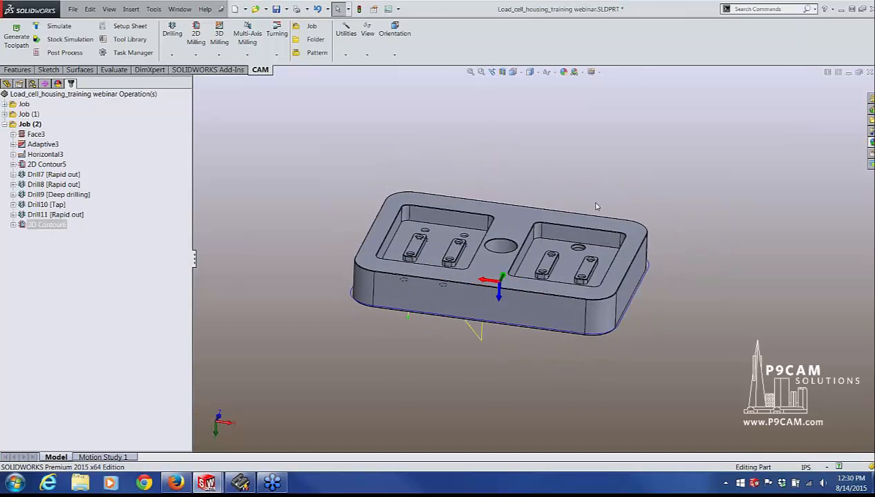
{"action": "scroll", "coordinate": [612, 277], "scroll_direction": "down", "scroll_amount": 2}
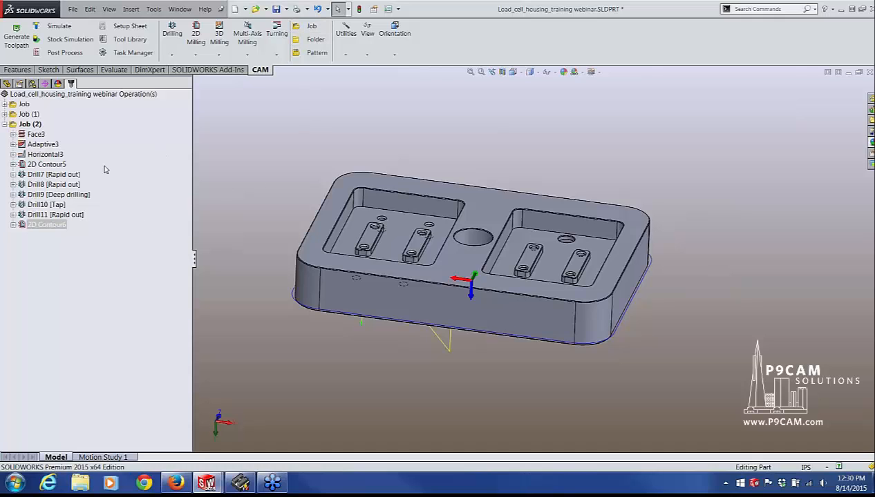
{"action": "left_click", "coordinate": [13, 126]}
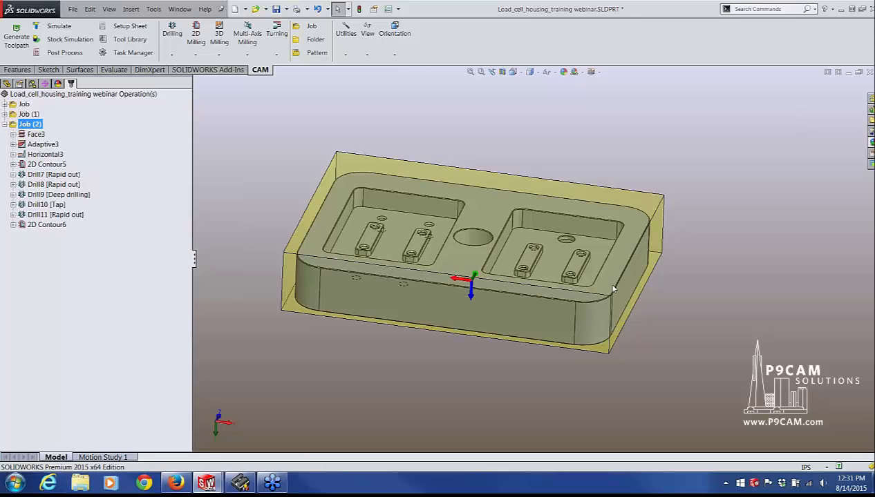
{"action": "middle_click_drag", "start_coordinate": [604, 281], "coordinate": [475, 155]}
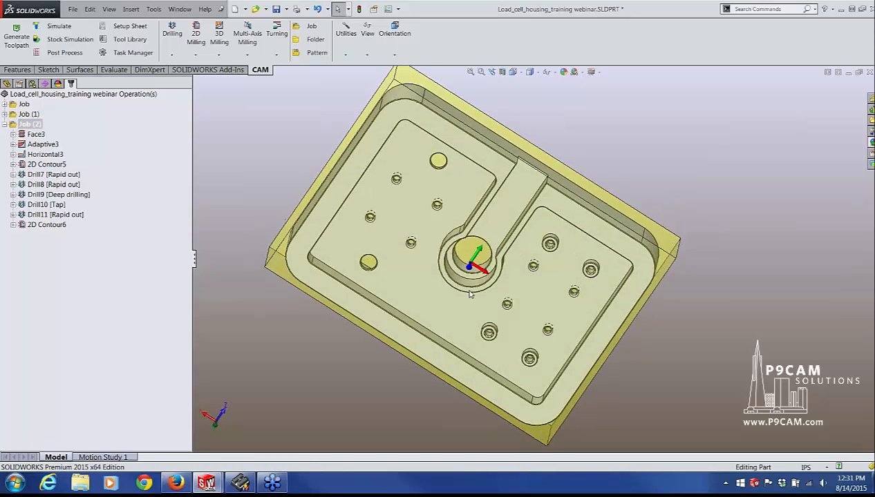
Examine the edges around the central bore and slot of the housing up close, and return to an isometric view
{"action": "middle_click_drag", "start_coordinate": [471, 242], "coordinate": [471, 199]}
{"action": "scroll", "coordinate": [478, 236], "scroll_direction": "down", "scroll_amount": 10}
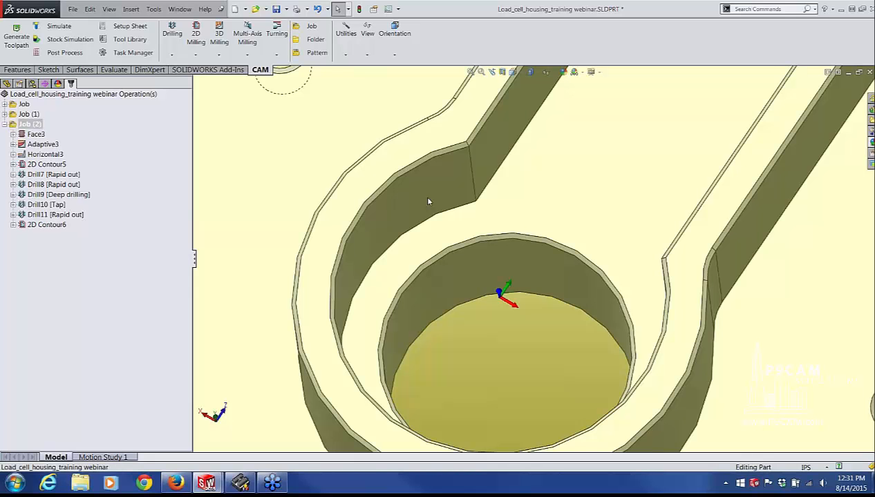
{"action": "scroll", "coordinate": [427, 201], "scroll_direction": "up", "scroll_amount": 10}
{"action": "middle_click_drag", "start_coordinate": [428, 199], "coordinate": [608, 190]}
{"action": "scroll", "coordinate": [608, 190], "scroll_direction": "up", "scroll_amount": 5}
{"action": "key", "text": "ctrl+7"}
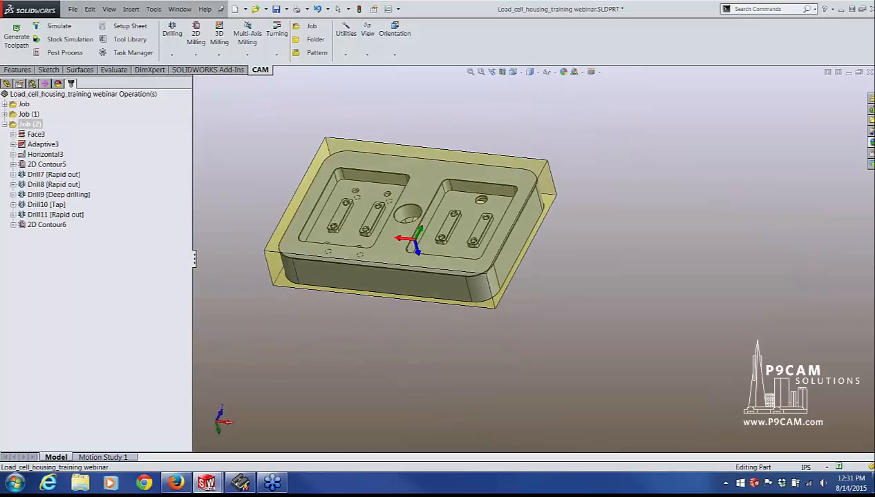
Open the 2D Contour6 operation to check its chamfer tip offset, and leave it without changes
{"action": "left_click", "coordinate": [31, 225]}
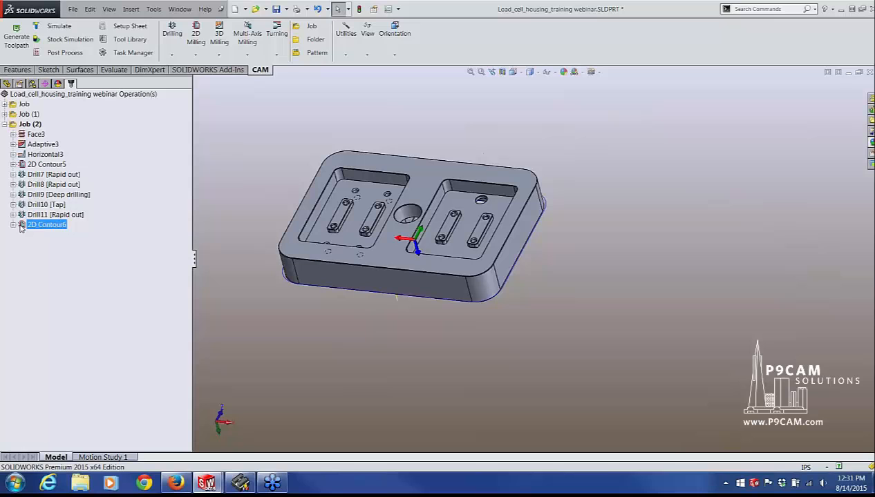
{"action": "right_click", "coordinate": [21, 227]}
{"action": "left_click", "coordinate": [44, 164]}
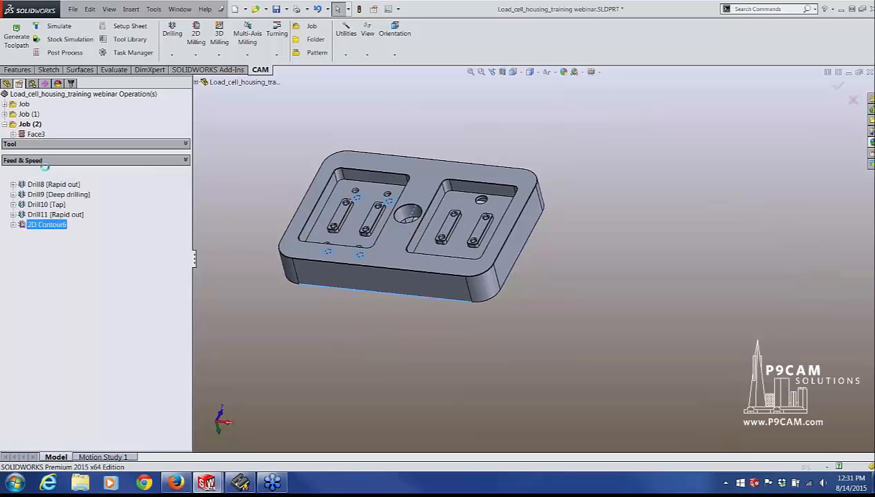
{"action": "left_click", "coordinate": [54, 125]}
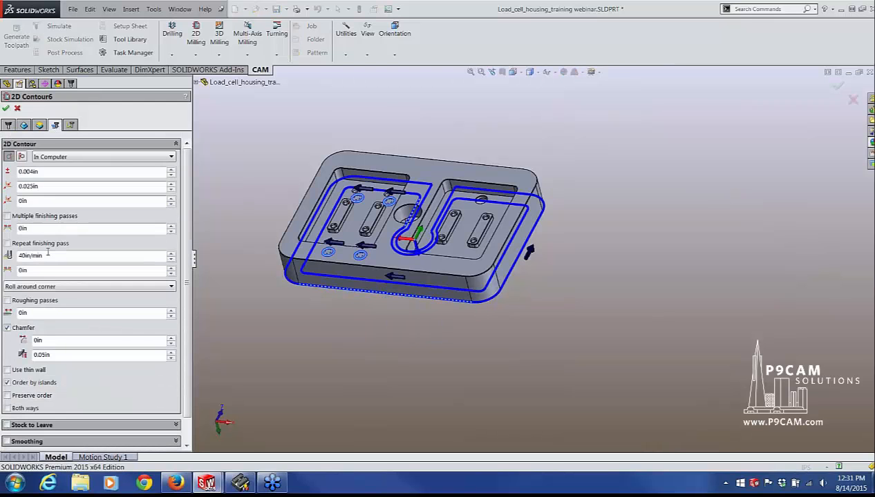
{"action": "left_click_drag", "start_coordinate": [52, 355], "coordinate": [29, 355]}
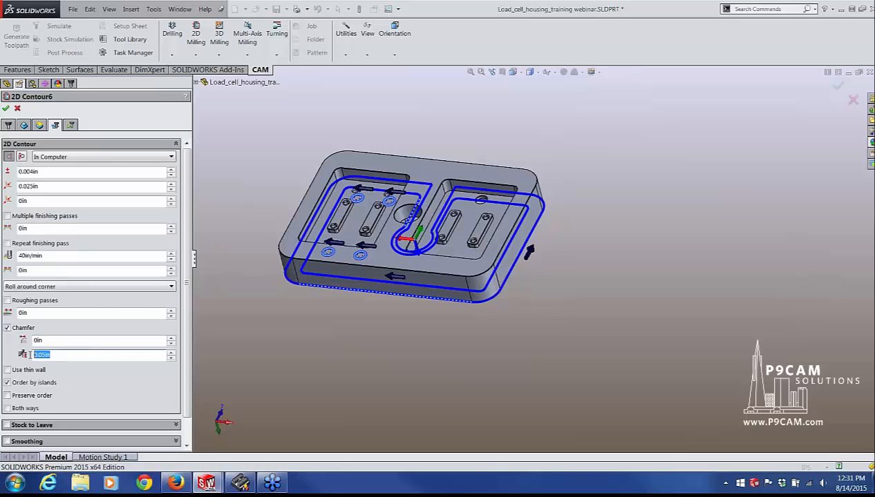
{"action": "mouse_move", "coordinate": [85, 378]}
{"action": "left_click", "coordinate": [17, 110]}
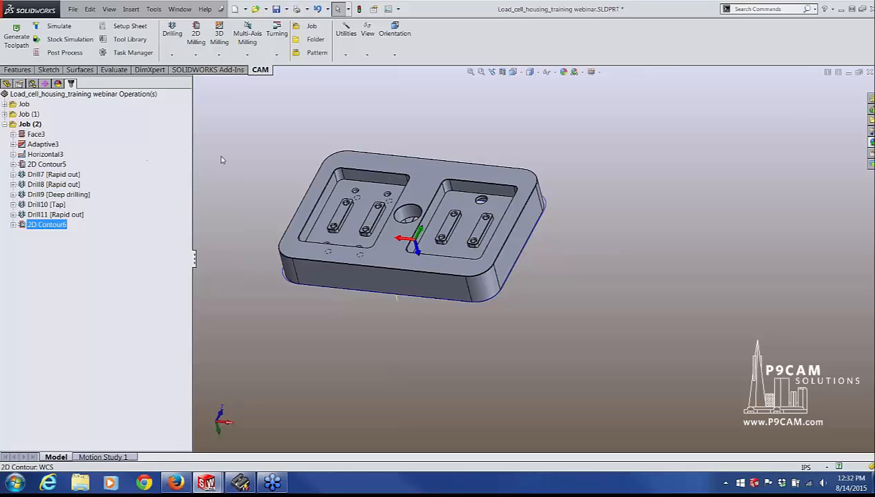
Deselect the contour operation and inspect its toolpath and both sides of the housing from several angles
{"action": "left_click", "coordinate": [245, 166]}
{"action": "middle_click_drag", "start_coordinate": [289, 223], "coordinate": [290, 132]}
{"action": "middle_click_drag", "start_coordinate": [320, 271], "coordinate": [320, 353]}
{"action": "middle_click_drag", "start_coordinate": [592, 340], "coordinate": [425, 159]}
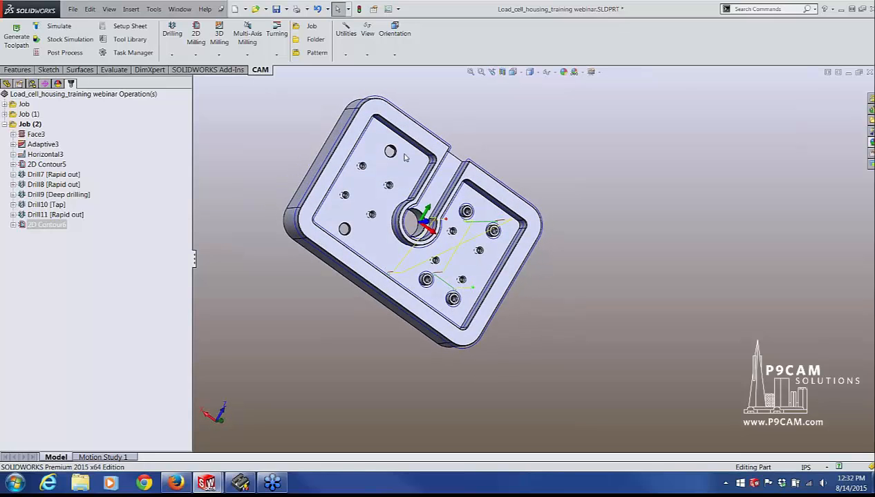
{"action": "middle_click_drag", "start_coordinate": [404, 143], "coordinate": [529, 149]}
{"action": "scroll", "coordinate": [440, 221], "scroll_direction": "down", "scroll_amount": 2}
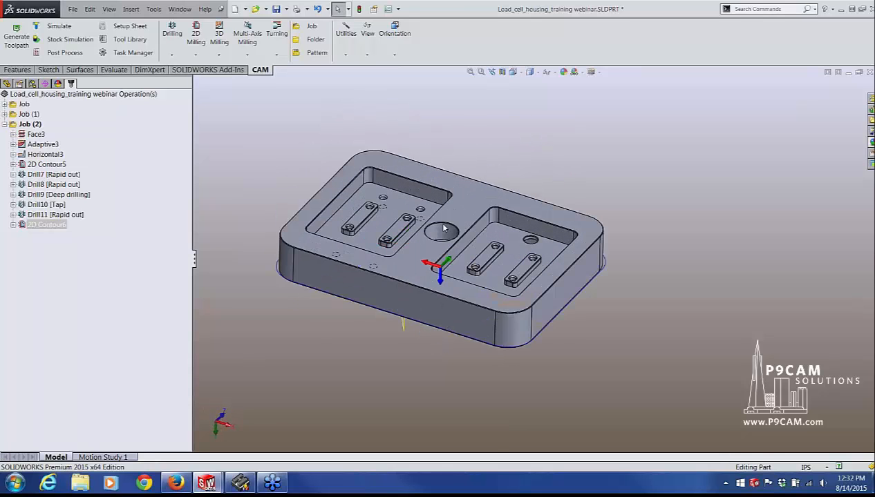
{"action": "scroll", "coordinate": [467, 253], "scroll_direction": "down", "scroll_amount": 1}
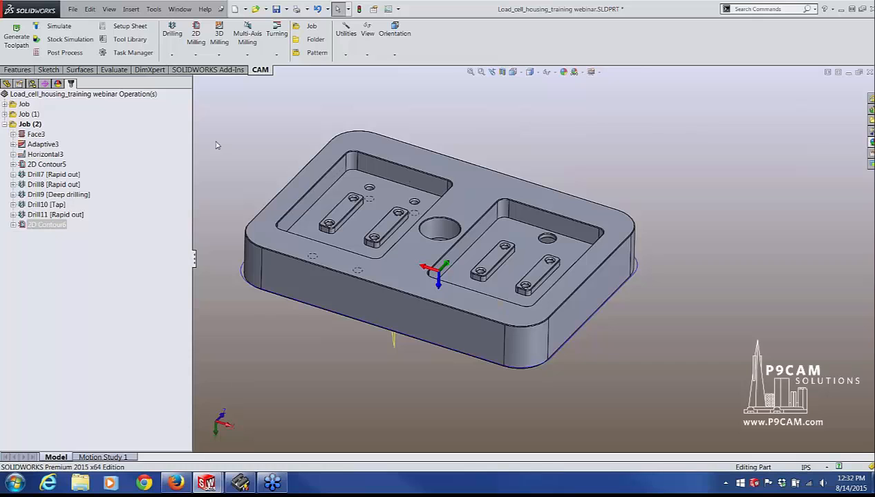
Start a new job for the housing, go through its model and stock settings, and open the work coordinate system choices
{"action": "left_click", "coordinate": [298, 29]}
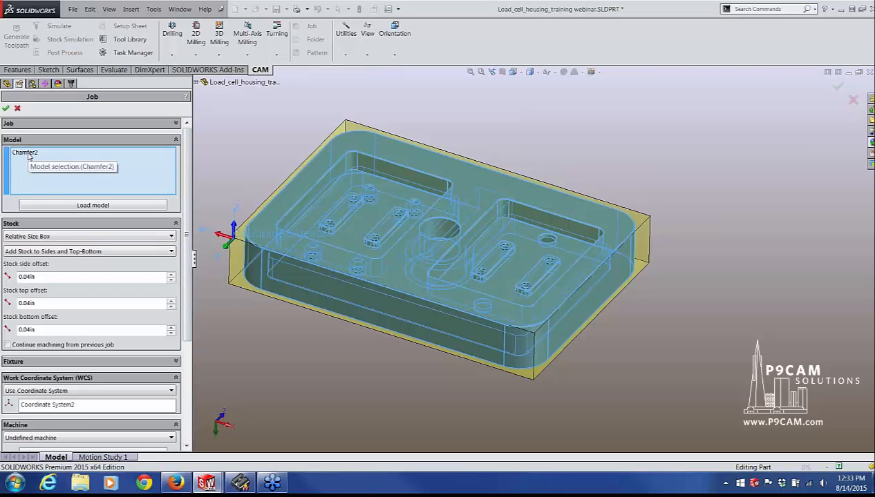
{"action": "scroll", "coordinate": [181, 243], "scroll_direction": "down", "scroll_amount": 3}
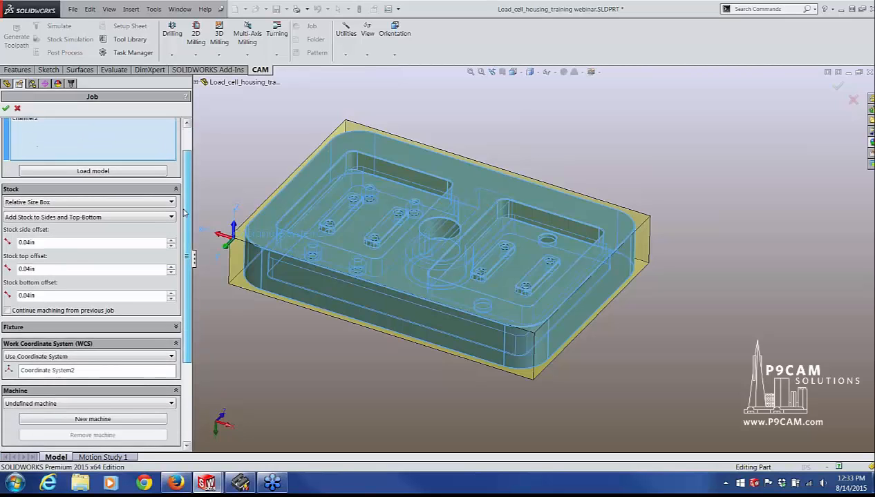
{"action": "left_click_drag", "start_coordinate": [180, 241], "coordinate": [181, 246]}
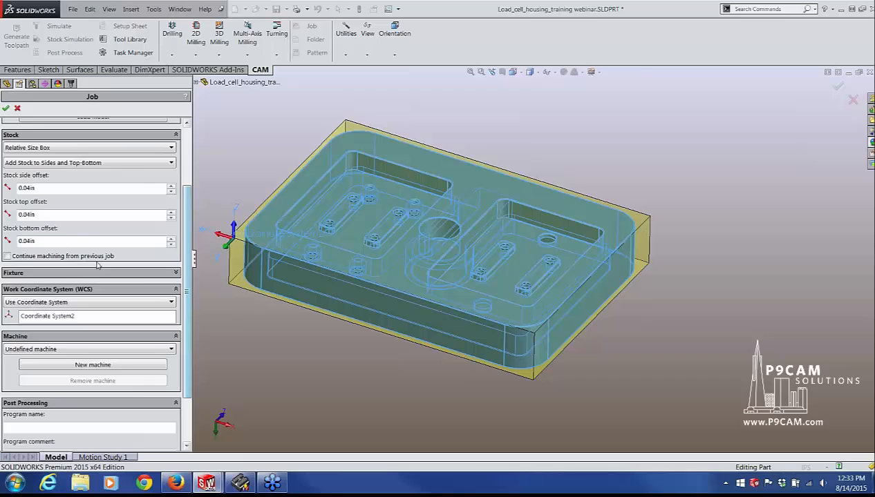
{"action": "left_click", "coordinate": [88, 305]}
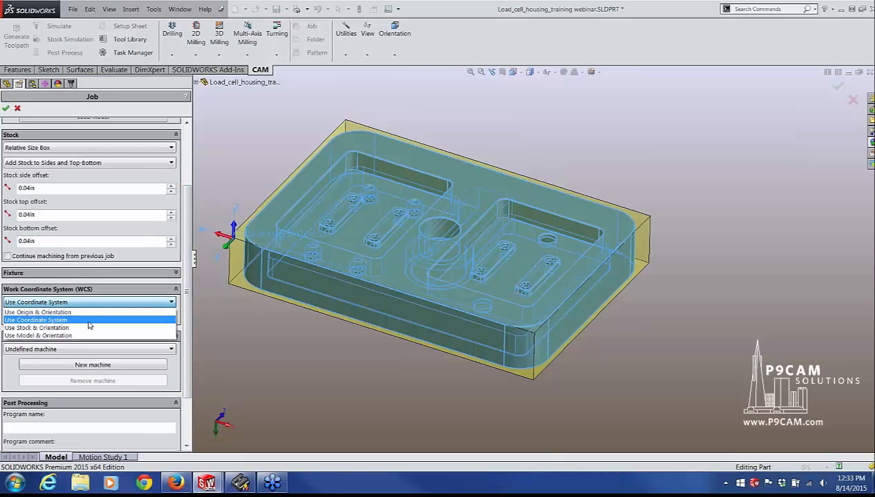
Define the job's work coordinate system with Use Model & Orientation, referencing the part's upper face
{"action": "left_click", "coordinate": [89, 335]}
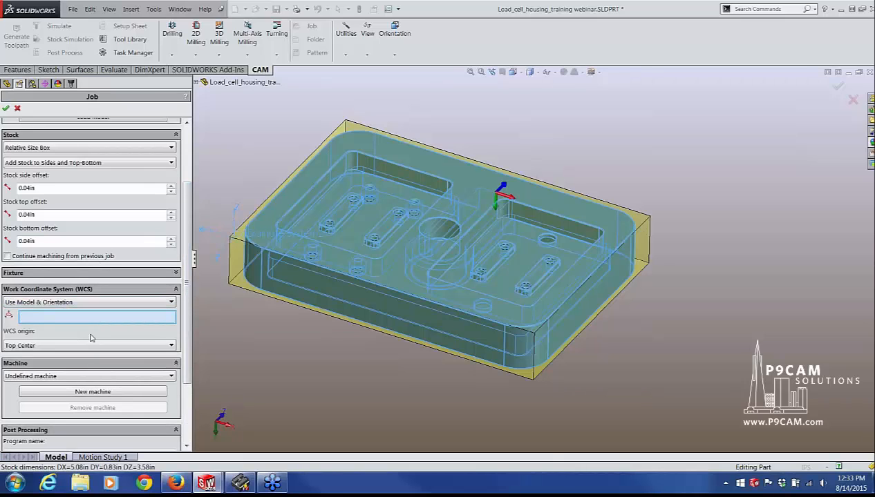
{"action": "left_click", "coordinate": [302, 186]}
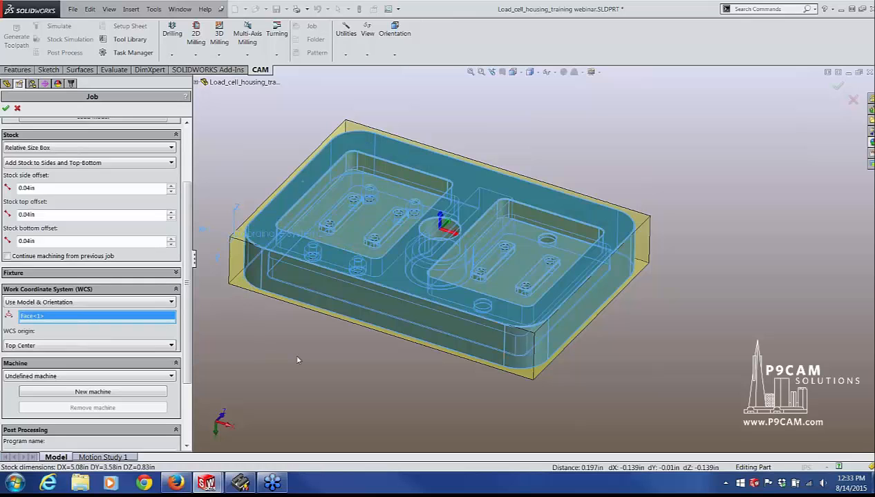
{"action": "middle_click_drag", "start_coordinate": [319, 357], "coordinate": [314, 331]}
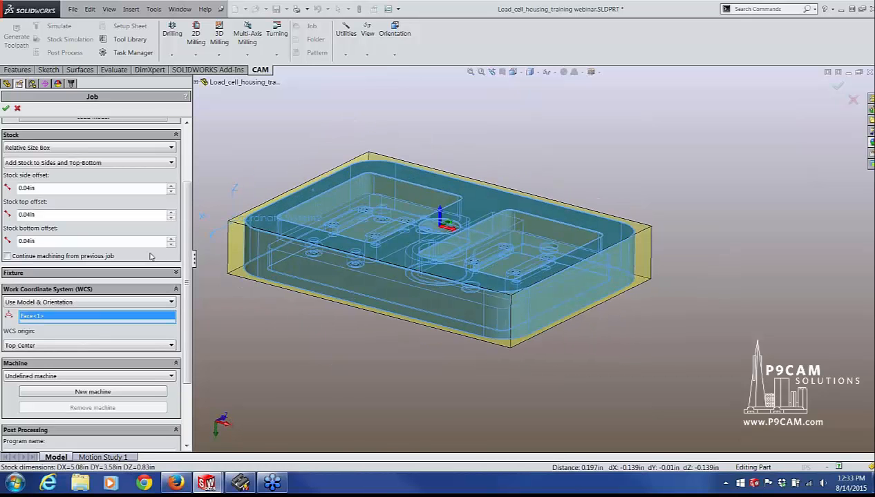
Define the stock as a Fixed Size Box 5.2 in wide, 3.7 in deep and 1 in high
{"action": "left_click", "coordinate": [80, 149]}
{"action": "left_click", "coordinate": [71, 167]}
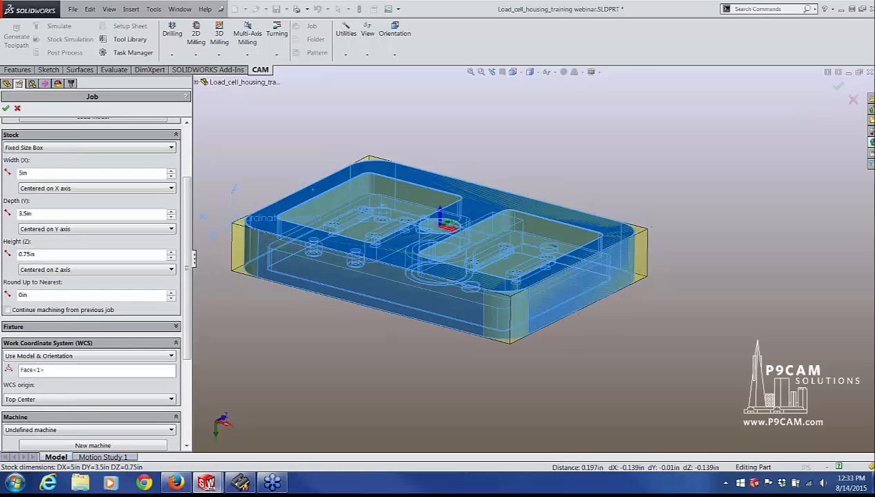
{"action": "left_click_drag", "start_coordinate": [45, 172], "coordinate": [15, 174]}
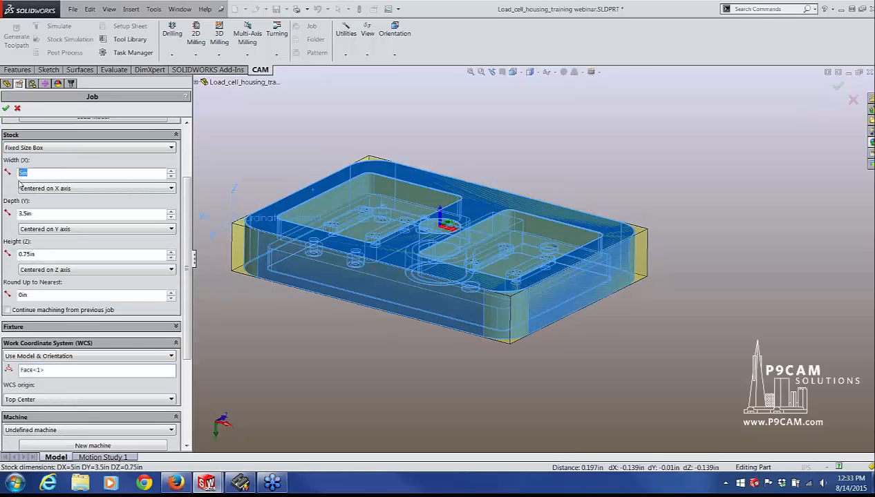
{"action": "type", "text": "5.2"}
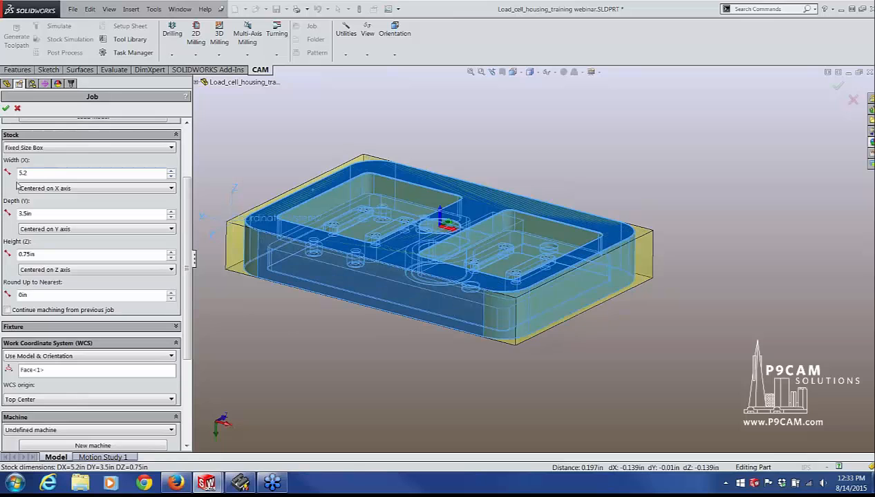
{"action": "key", "text": "Tab"}
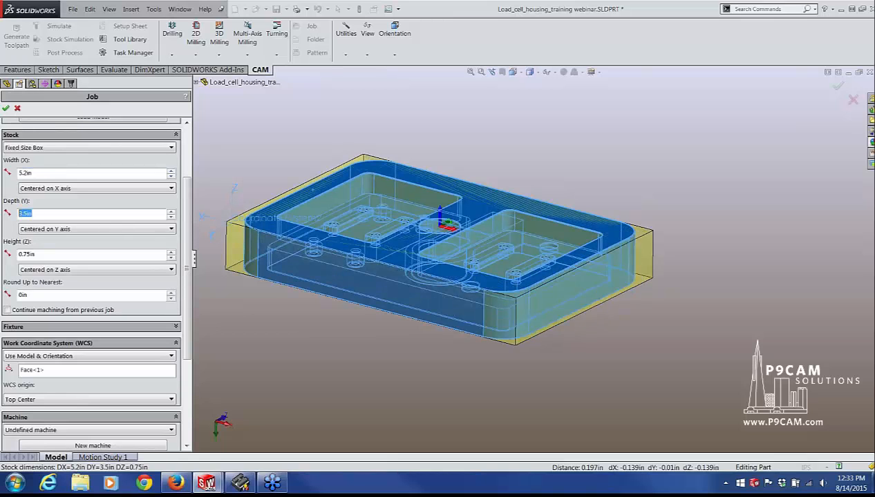
{"action": "type", "text": "3.7"}
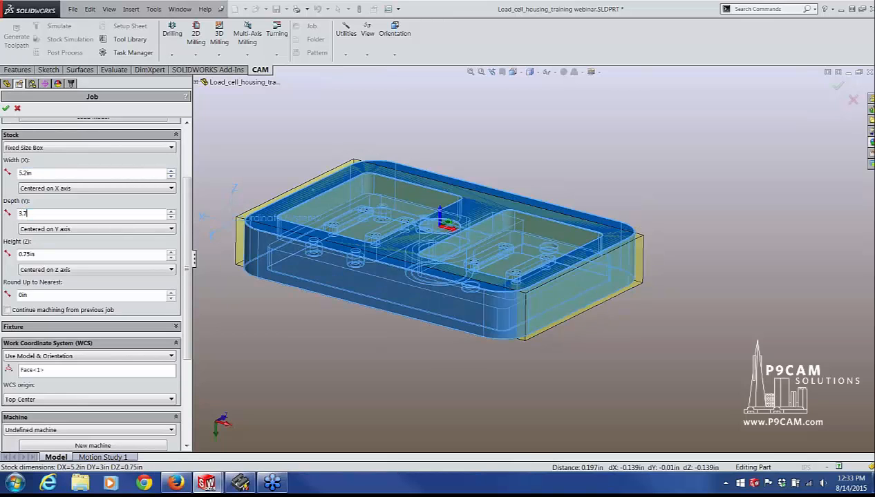
{"action": "key", "text": "Tab"}
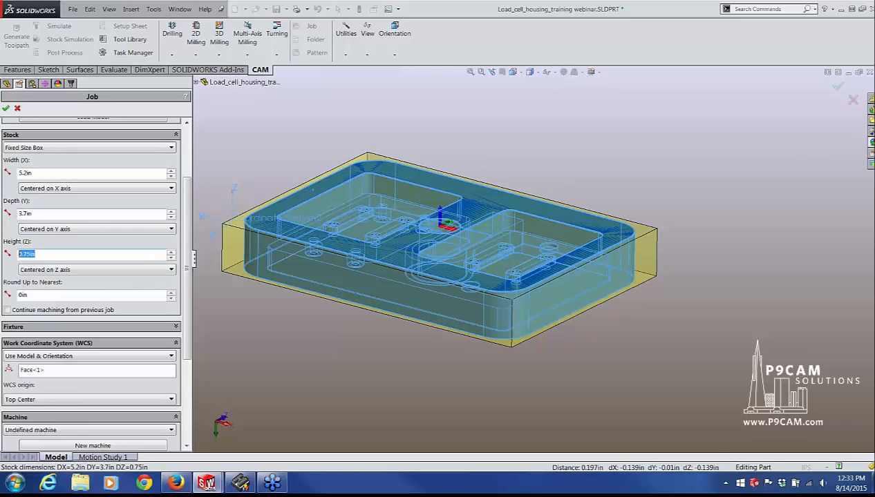
{"action": "type", "text": "1."}
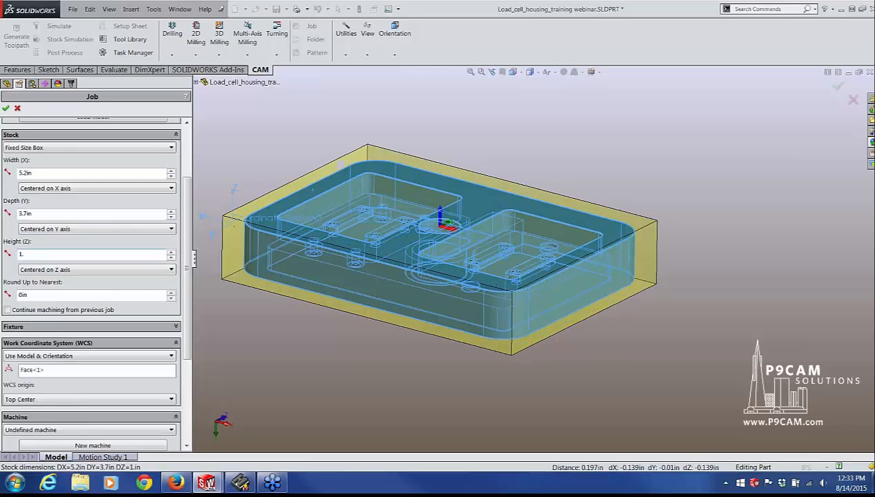
Position the stock height by Offset from bottom (-Z) with a 0.02 in offset
{"action": "left_click", "coordinate": [102, 271]}
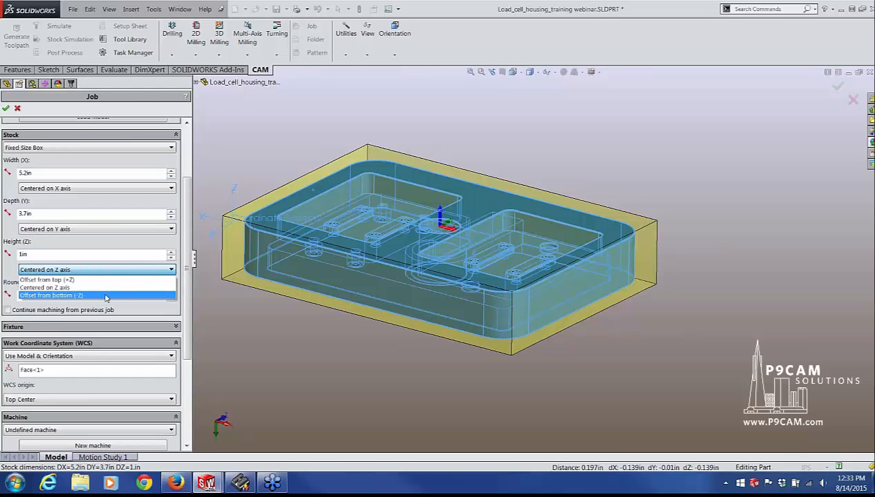
{"action": "left_click", "coordinate": [105, 295]}
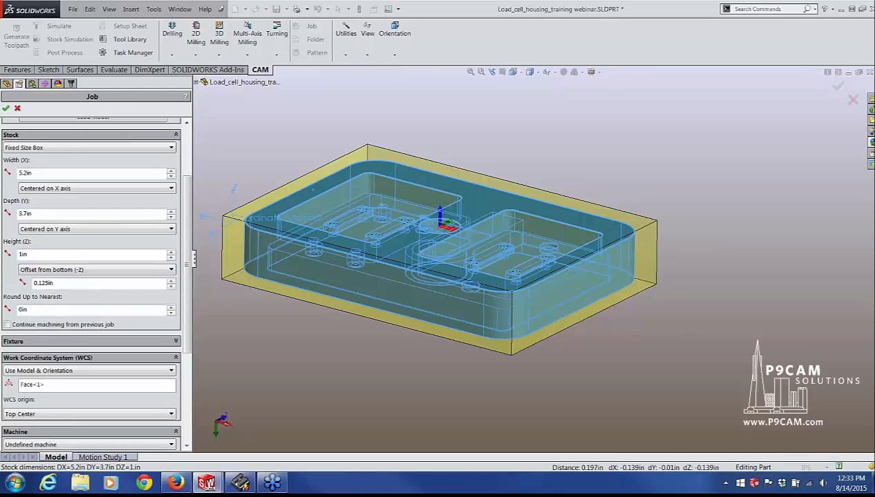
{"action": "left_click", "coordinate": [66, 283]}
{"action": "type", "text": ".02"}
{"action": "middle_click_drag", "start_coordinate": [286, 289], "coordinate": [303, 285]}
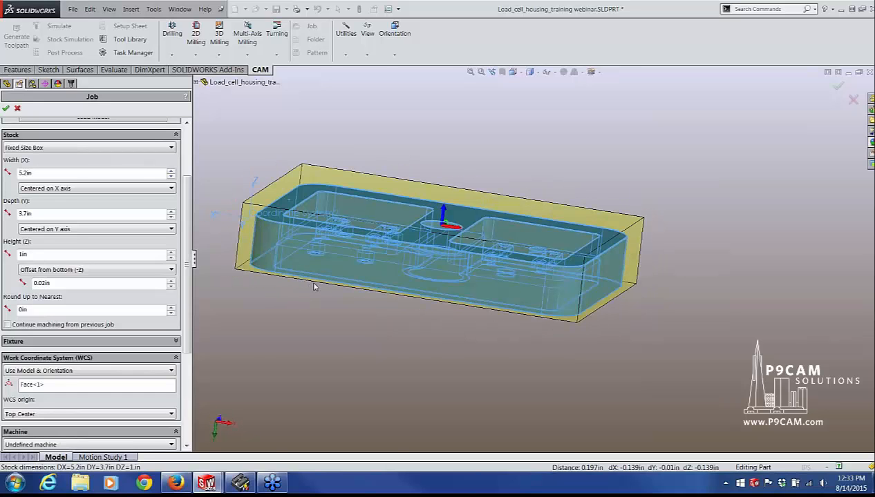
{"action": "middle_click_drag", "start_coordinate": [392, 210], "coordinate": [411, 181]}
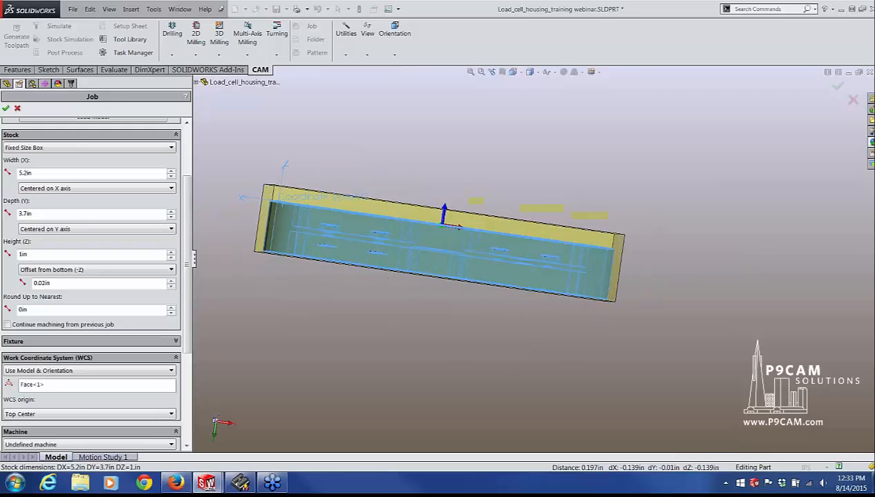
{"action": "middle_click_drag", "start_coordinate": [537, 201], "coordinate": [504, 214]}
{"action": "scroll", "coordinate": [481, 222], "scroll_direction": "up", "scroll_amount": 2}
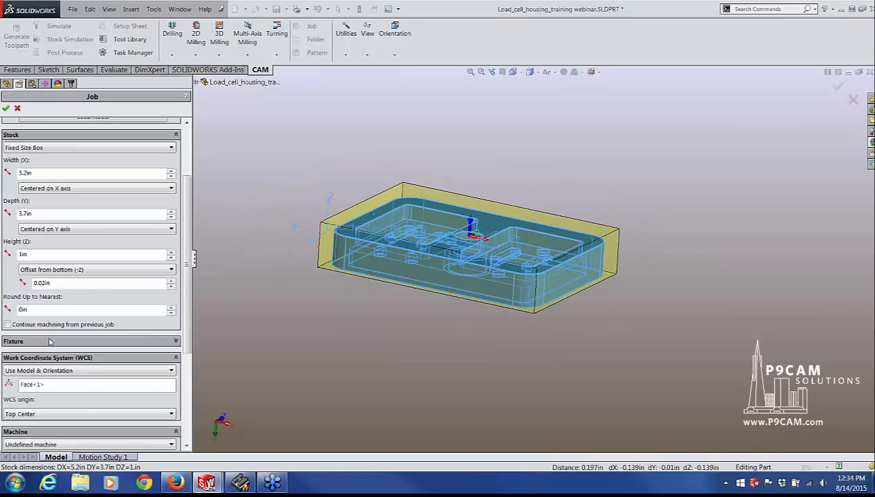
Set the job to continue machining from the previous job, accept it, and select the new job to show its stock
{"action": "left_click", "coordinate": [7, 324]}
{"action": "left_click", "coordinate": [6, 109]}
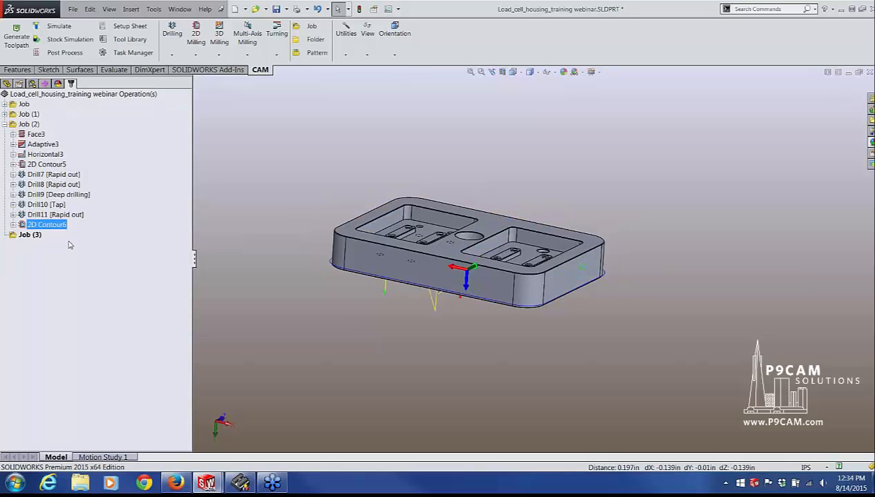
{"action": "left_click", "coordinate": [24, 234]}
{"action": "mouse_move", "coordinate": [293, 230]}
{"action": "middle_mouse_down"}
{"action": "mouse_move", "coordinate": [303, 189]}
{"action": "mouse_move", "coordinate": [319, 189]}
{"action": "mouse_move", "coordinate": [303, 199]}
{"action": "mouse_move", "coordinate": [301, 233]}
{"action": "middle_mouse_up"}
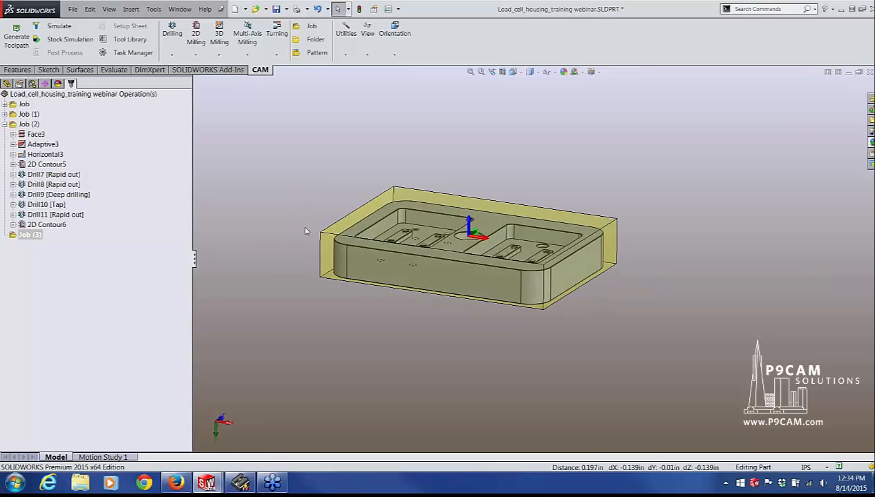
{"action": "scroll", "coordinate": [600, 289], "scroll_direction": "down", "scroll_amount": 2}
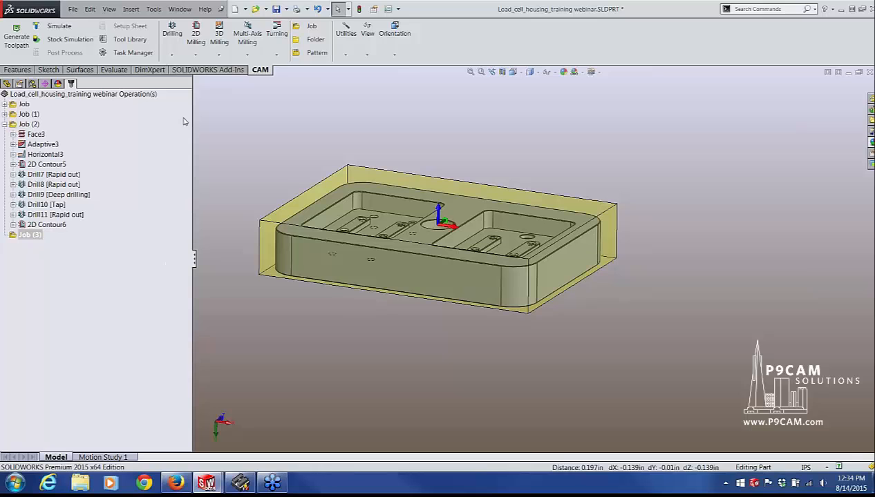
Add a 2D Face operation to the new job using tool #1, the 7/4" face mill
{"action": "left_click", "coordinate": [197, 49]}
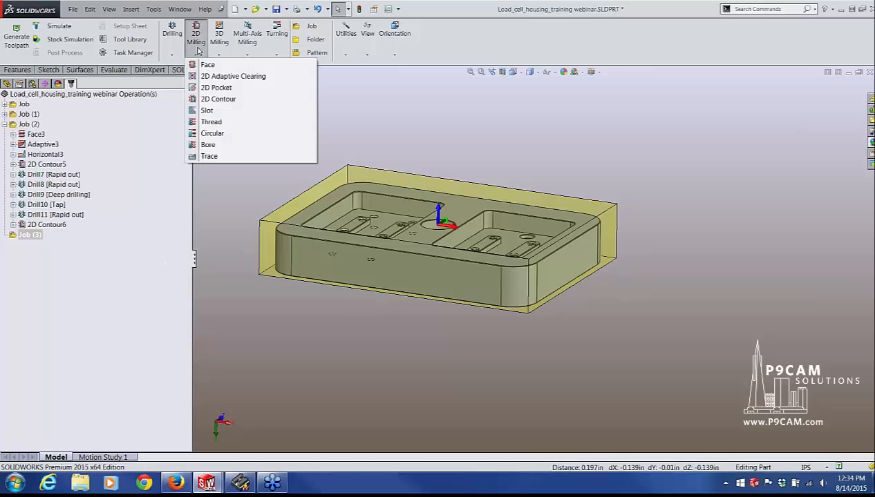
{"action": "left_click", "coordinate": [197, 67]}
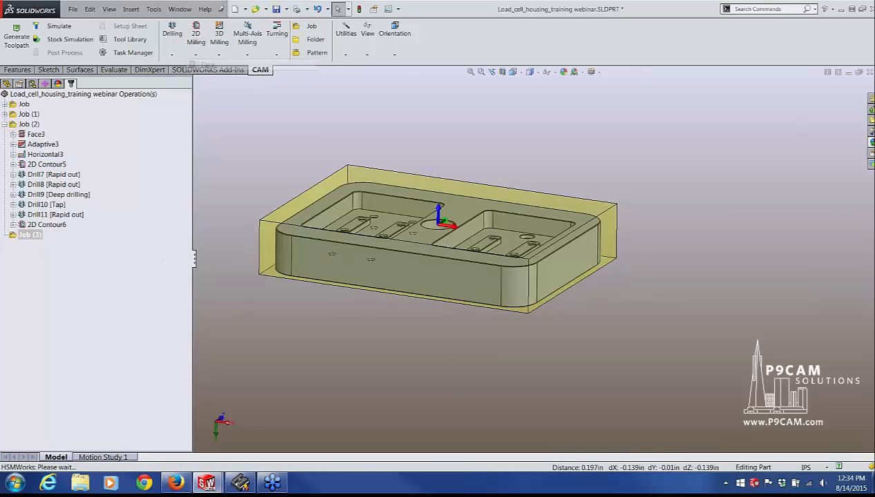
{"action": "left_click", "coordinate": [60, 158]}
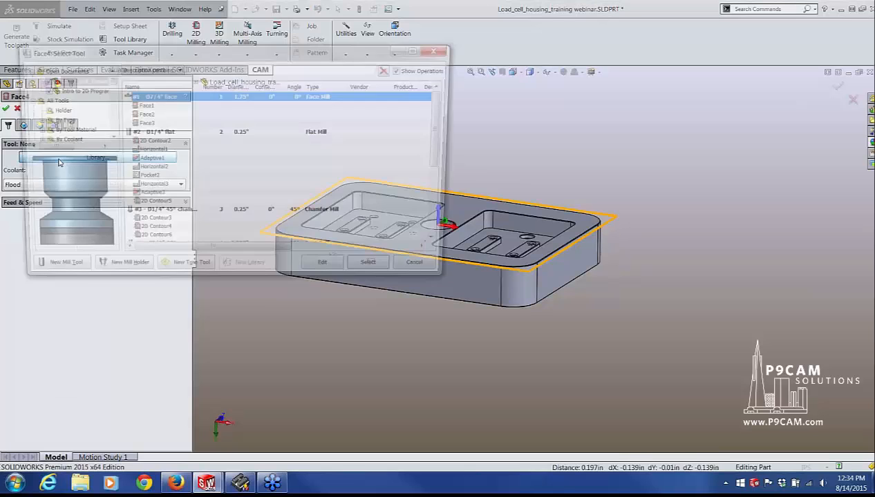
{"action": "left_click", "coordinate": [379, 272]}
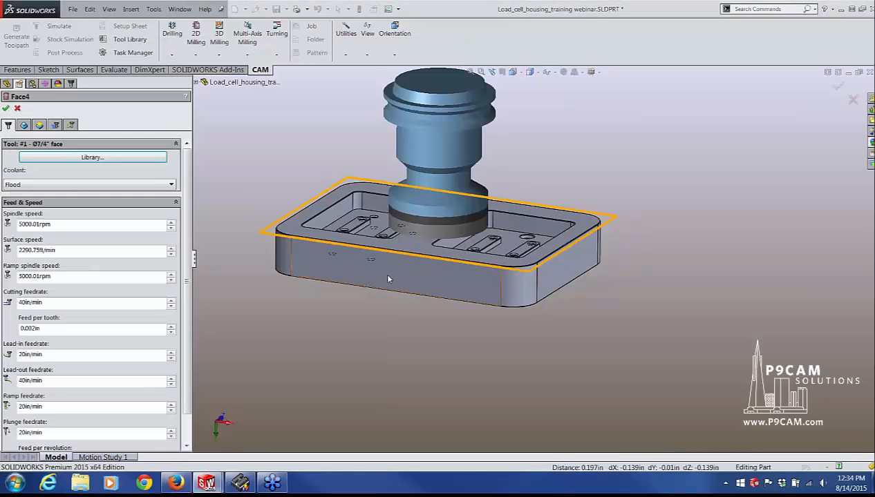
Enable multiple depths for the facing operation with a 0.05 in maximum roughing stepdown and generate the toolpath
{"action": "left_click", "coordinate": [24, 127]}
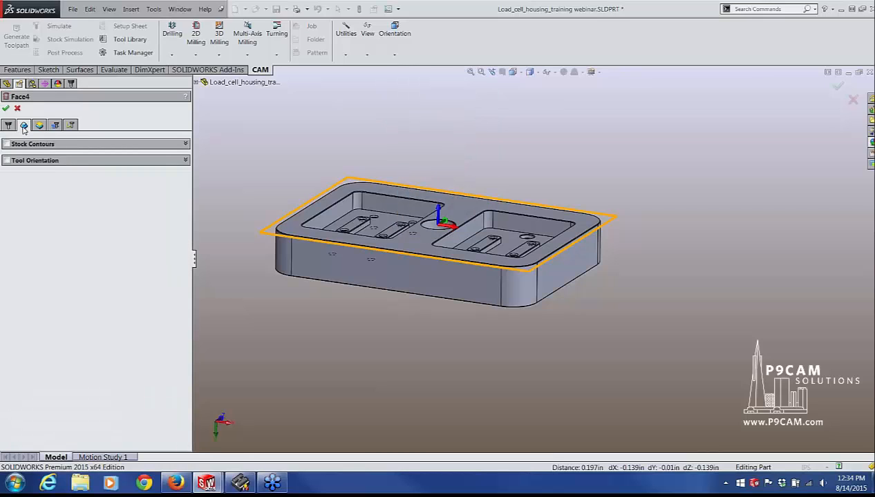
{"action": "left_click", "coordinate": [38, 125]}
{"action": "left_click", "coordinate": [54, 125]}
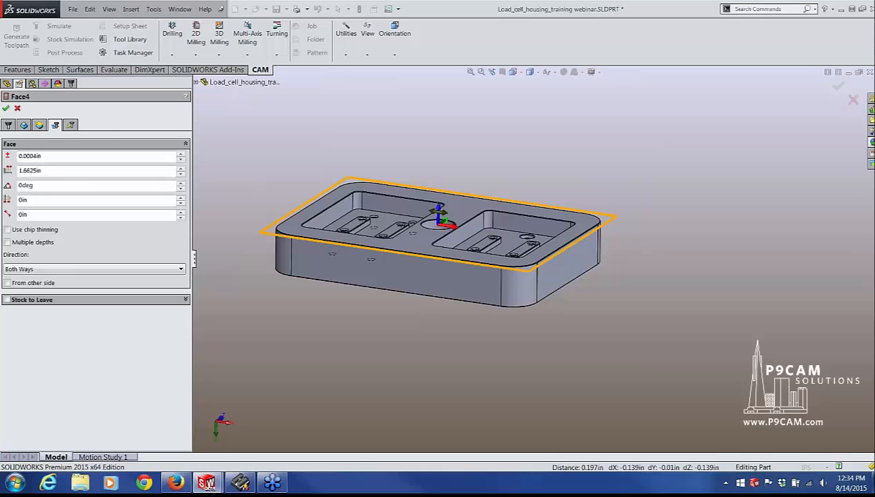
{"action": "mouse_move", "coordinate": [8, 245]}
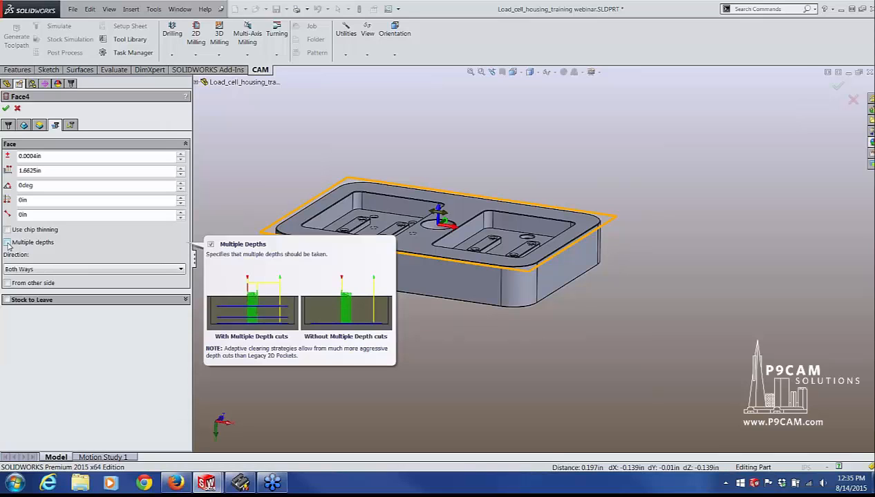
{"action": "left_click", "coordinate": [8, 243]}
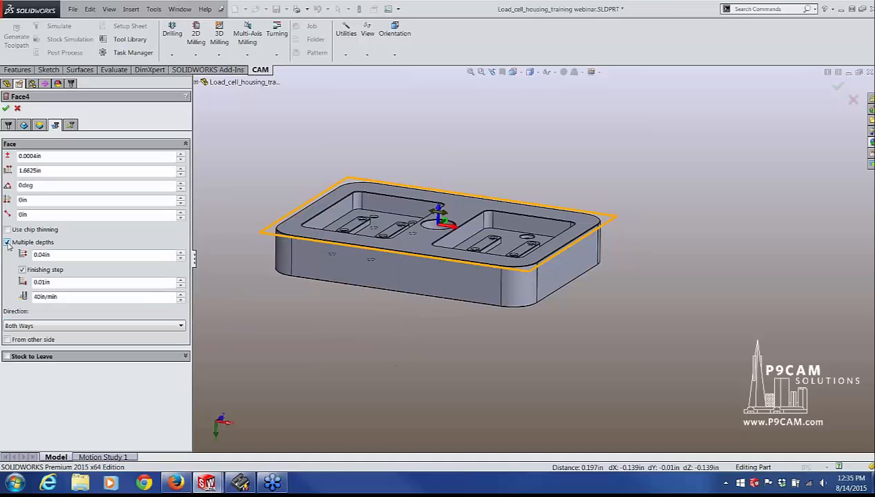
{"action": "mouse_move", "coordinate": [76, 257]}
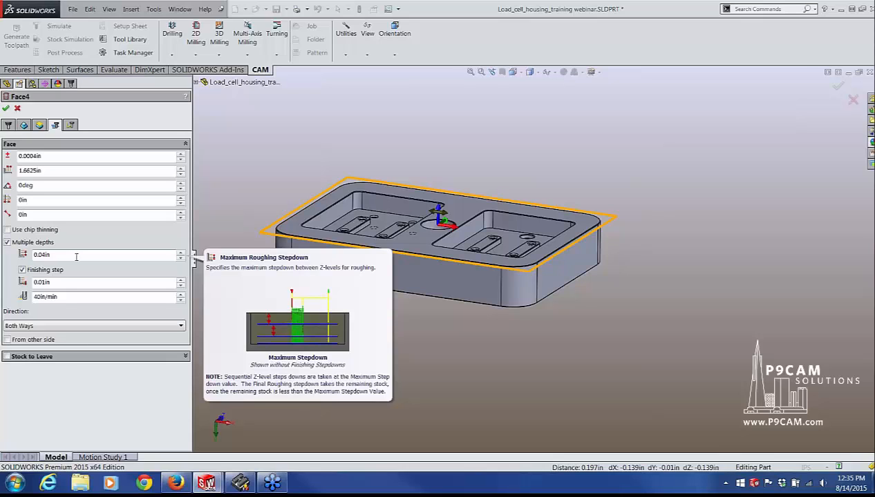
{"action": "left_click_drag", "start_coordinate": [58, 255], "coordinate": [31, 259]}
{"action": "type", "text": ".05"}
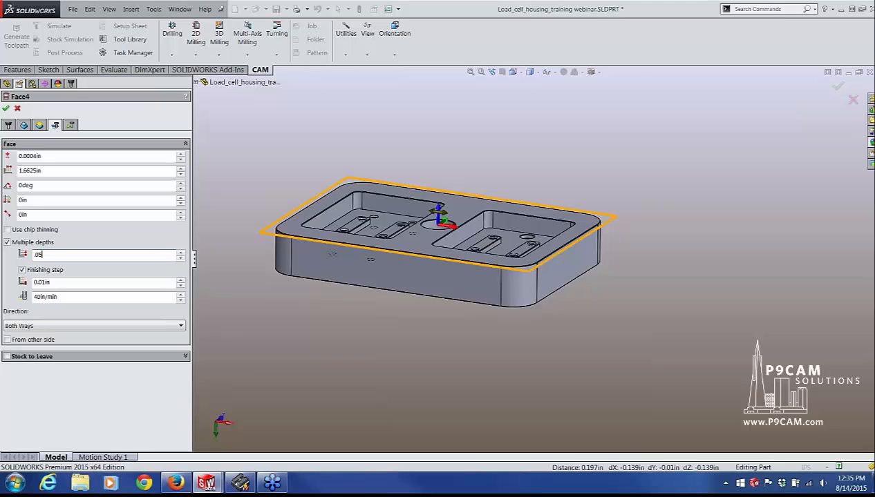
{"action": "double_click", "coordinate": [53, 285]}
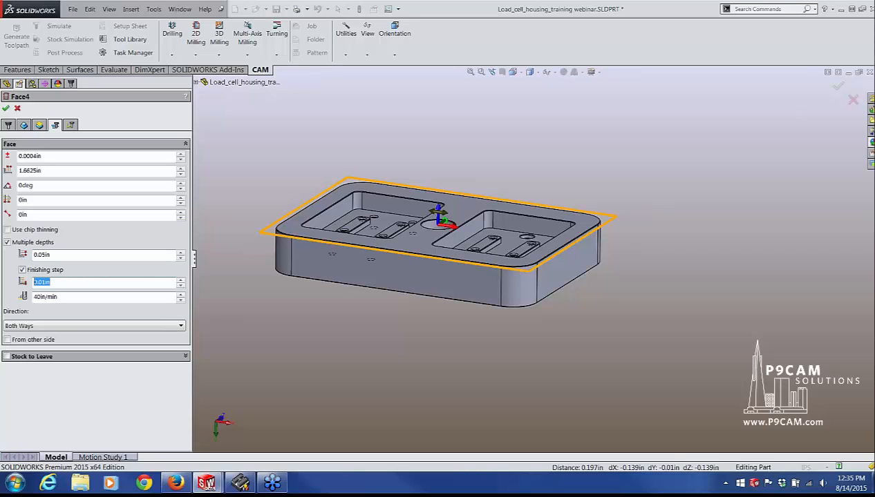
{"action": "left_click", "coordinate": [6, 110]}
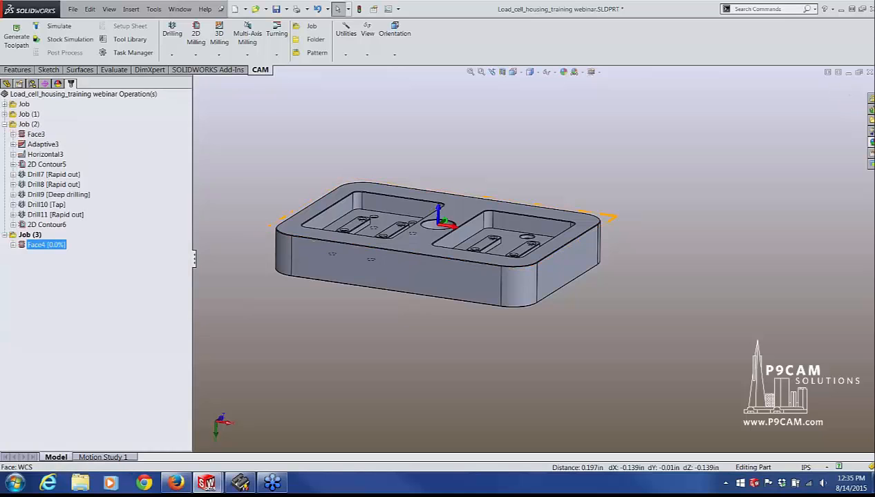
{"action": "mouse_move", "coordinate": [271, 185]}
{"action": "middle_mouse_down"}
{"action": "mouse_move", "coordinate": [268, 250]}
{"action": "mouse_move", "coordinate": [251, 293]}
{"action": "mouse_move", "coordinate": [306, 158]}
{"action": "mouse_move", "coordinate": [271, 194]}
{"action": "middle_mouse_up"}
{"action": "scroll", "coordinate": [494, 217], "scroll_direction": "down", "scroll_amount": 1}
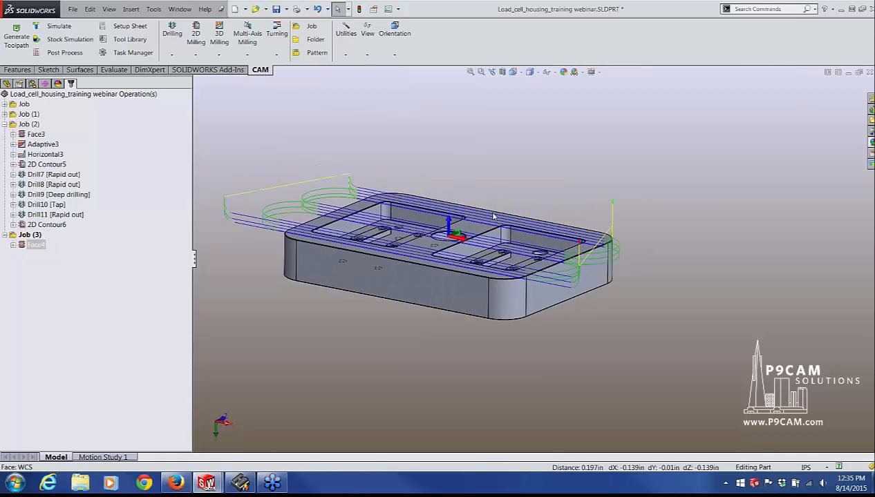
{"action": "scroll", "coordinate": [493, 216], "scroll_direction": "up", "scroll_amount": 1}
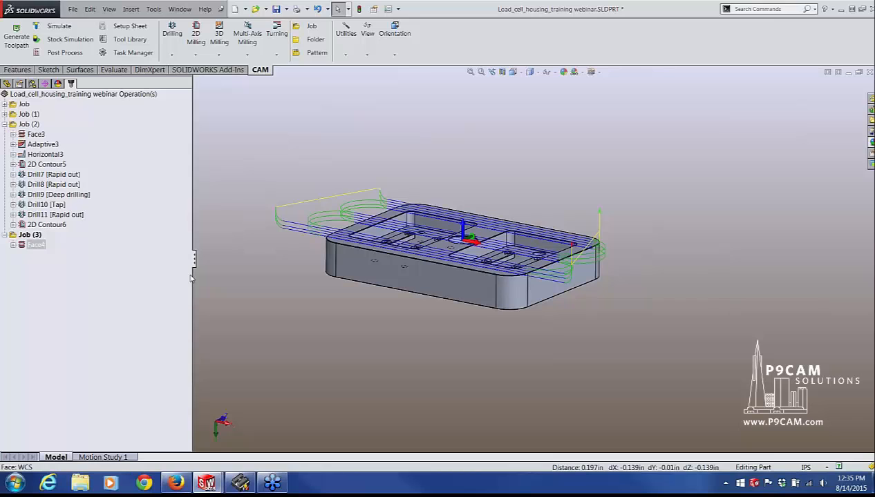
{"action": "left_click", "coordinate": [129, 212]}
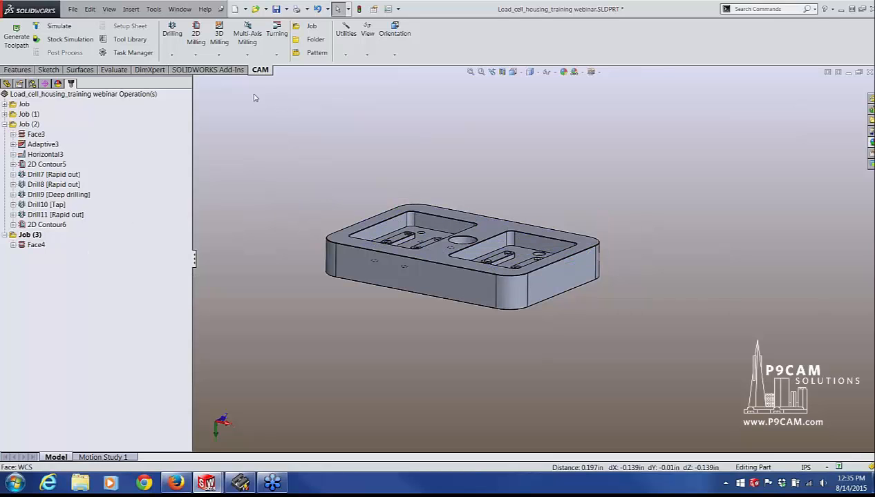
{"action": "left_click", "coordinate": [196, 56]}
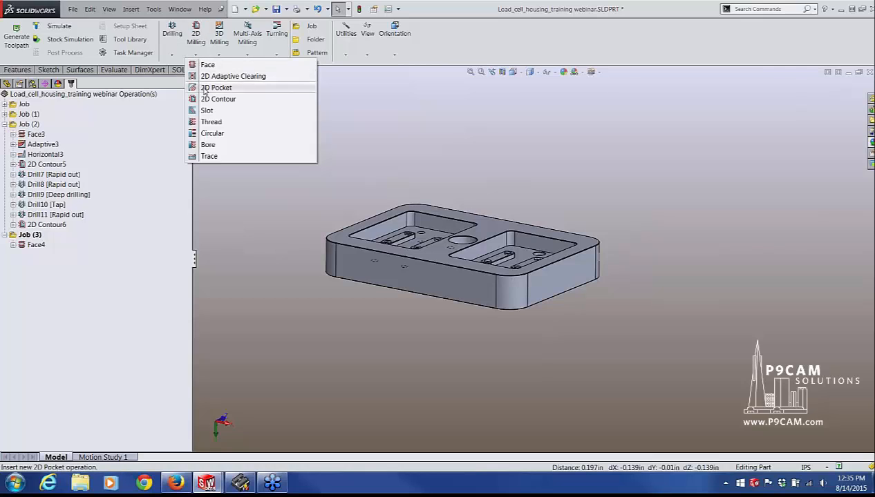
{"action": "left_click", "coordinate": [348, 103]}
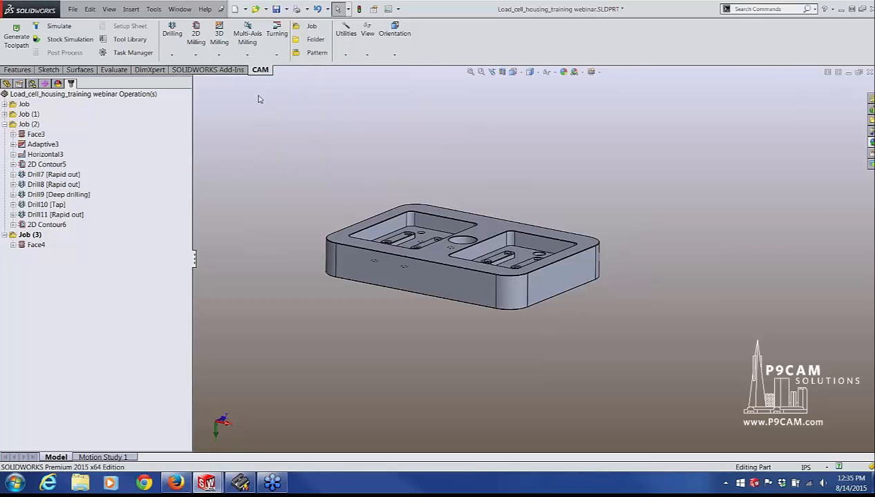
Add a 3D Pocket Clearing operation to the new job using tool #2, the 1/4" flat mill
{"action": "left_click", "coordinate": [219, 55]}
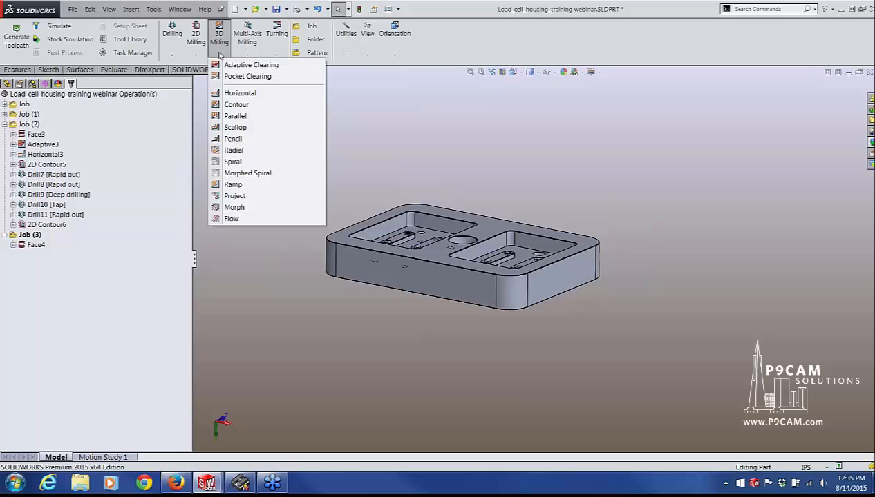
{"action": "left_click", "coordinate": [247, 77]}
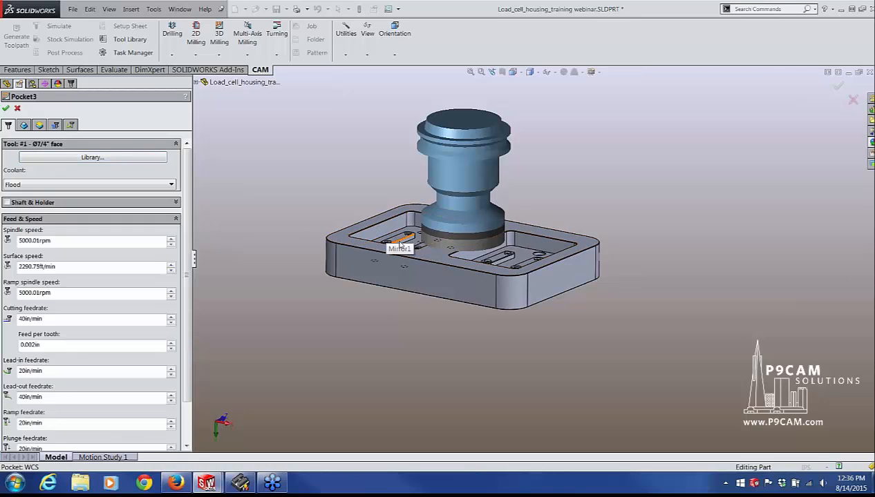
{"action": "left_click", "coordinate": [47, 159]}
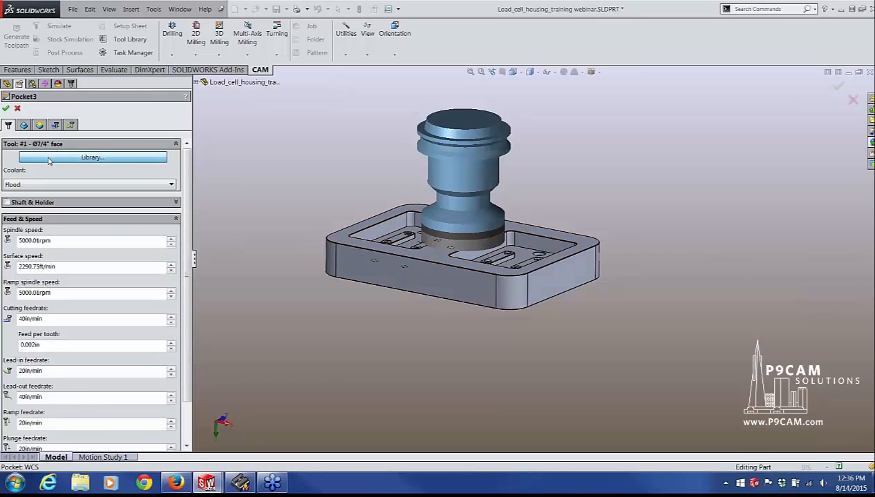
{"action": "left_click", "coordinate": [161, 152]}
{"action": "left_click", "coordinate": [378, 272]}
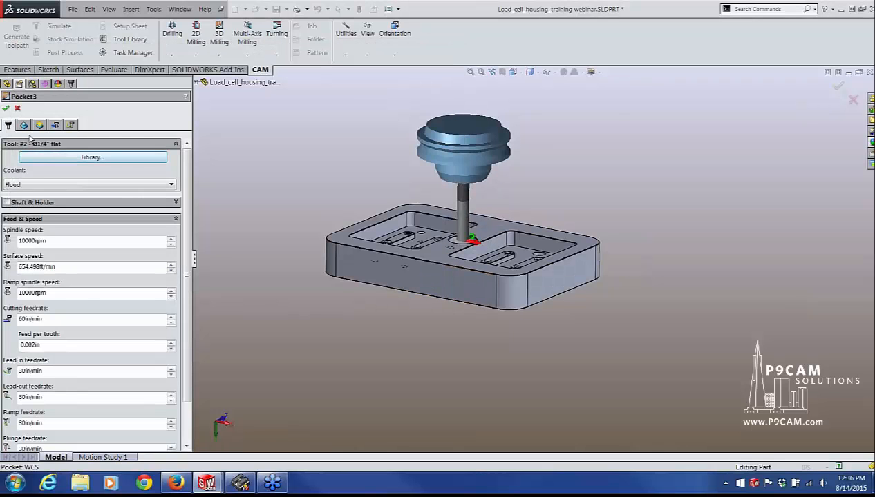
Set the upper edges of both rectangular pockets as the machining boundary and generate the pocket clearing toolpath
{"action": "left_click", "coordinate": [24, 125]}
{"action": "scroll", "coordinate": [429, 239], "scroll_direction": "down", "scroll_amount": 5}
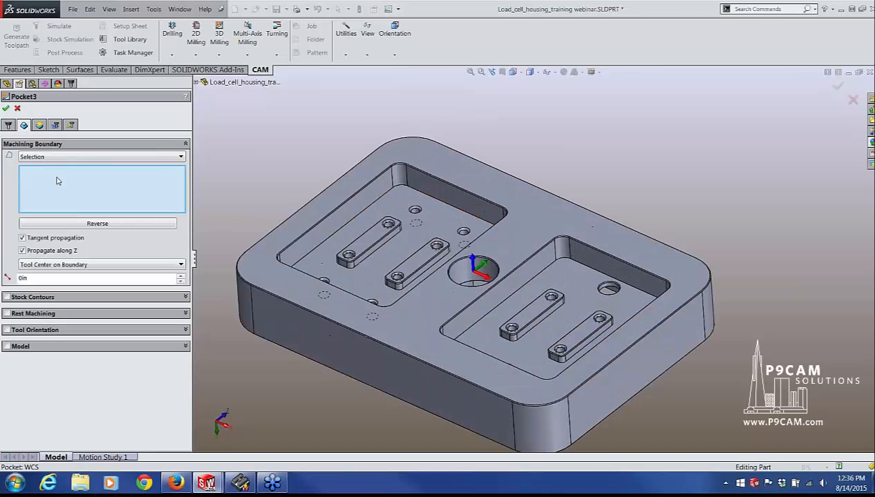
{"action": "left_click", "coordinate": [384, 180]}
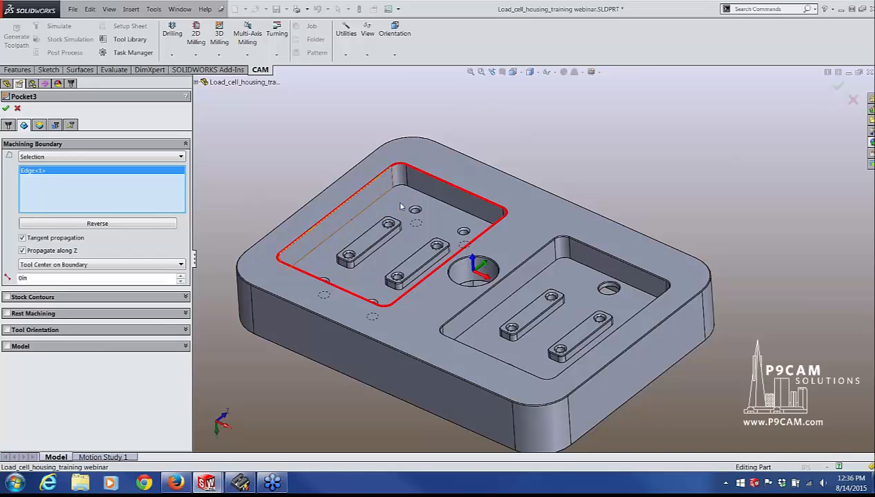
{"action": "left_click", "coordinate": [550, 251]}
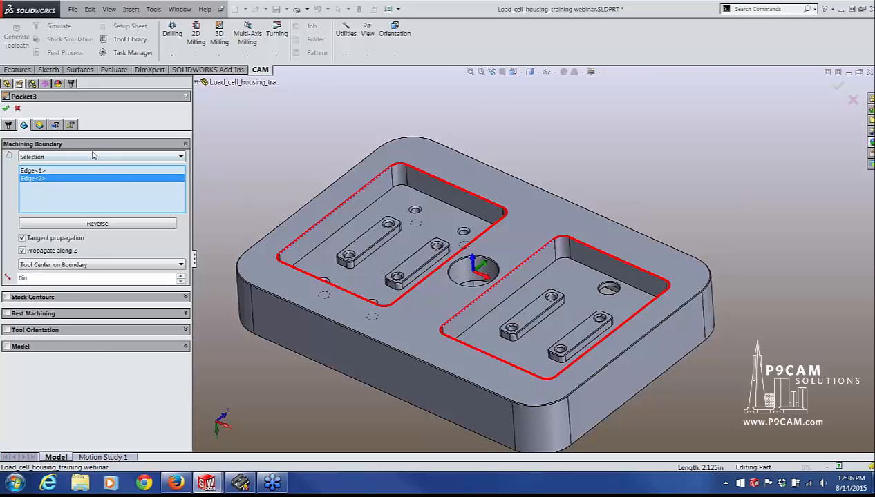
{"action": "left_click", "coordinate": [7, 109]}
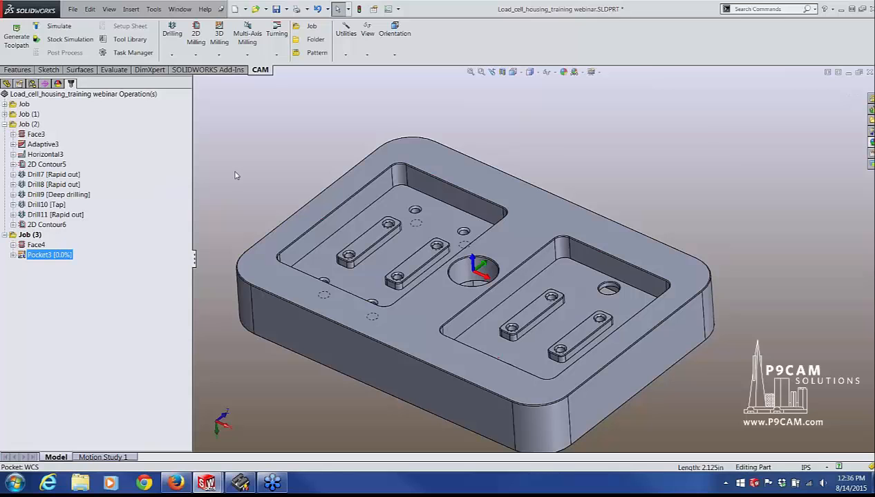
{"action": "middle_click_drag", "start_coordinate": [253, 194], "coordinate": [254, 165]}
{"action": "scroll", "coordinate": [530, 297], "scroll_direction": "up", "scroll_amount": 2}
{"action": "scroll", "coordinate": [529, 300], "scroll_direction": "down", "scroll_amount": 2}
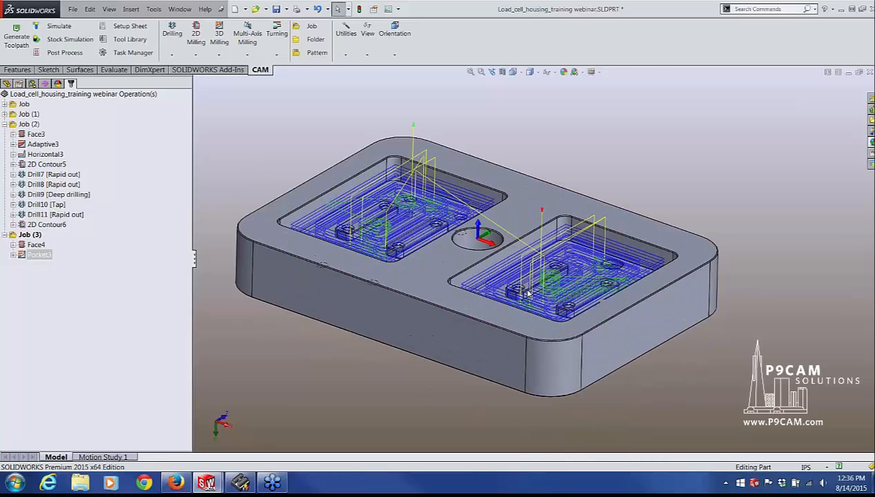
Edit the pocket clearing operation to use a 0.1 in maximum stepdown and regenerate its toolpath
{"action": "right_click", "coordinate": [25, 257]}
{"action": "left_click", "coordinate": [44, 153]}
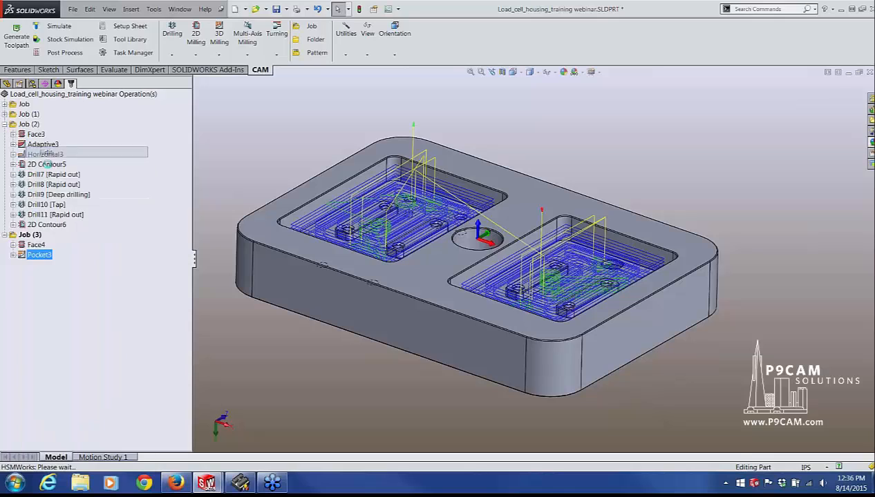
{"action": "left_click", "coordinate": [55, 125]}
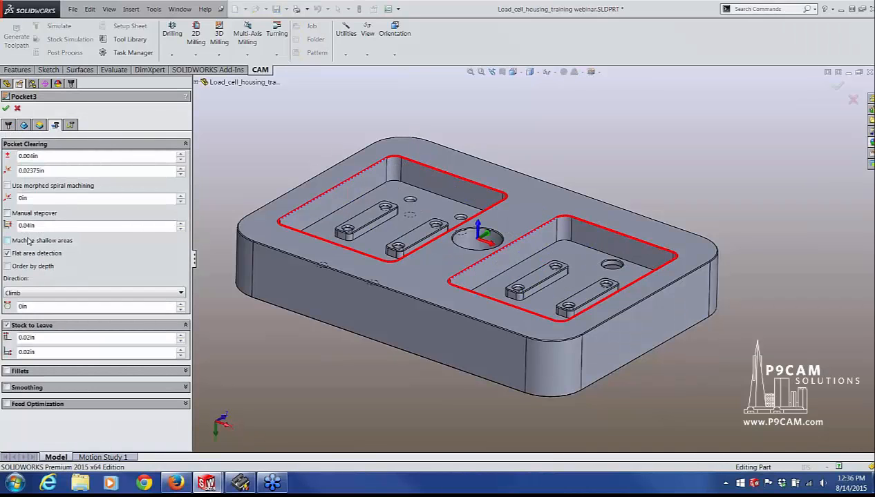
{"action": "mouse_move", "coordinate": [35, 259]}
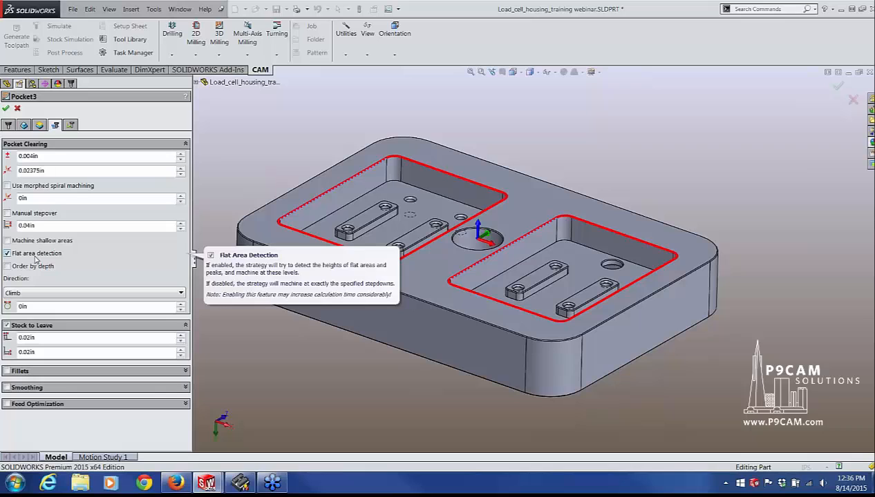
{"action": "left_click_drag", "start_coordinate": [38, 226], "coordinate": [16, 225]}
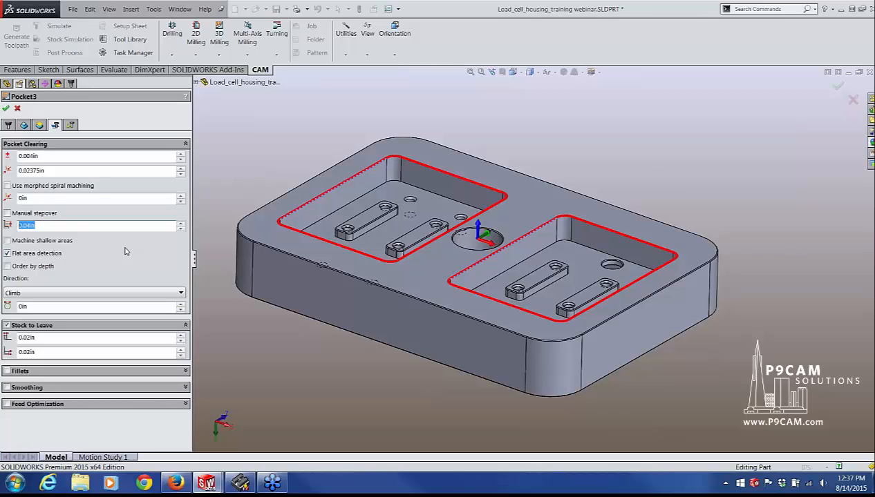
{"action": "type", "text": ".1"}
{"action": "left_click", "coordinate": [5, 109]}
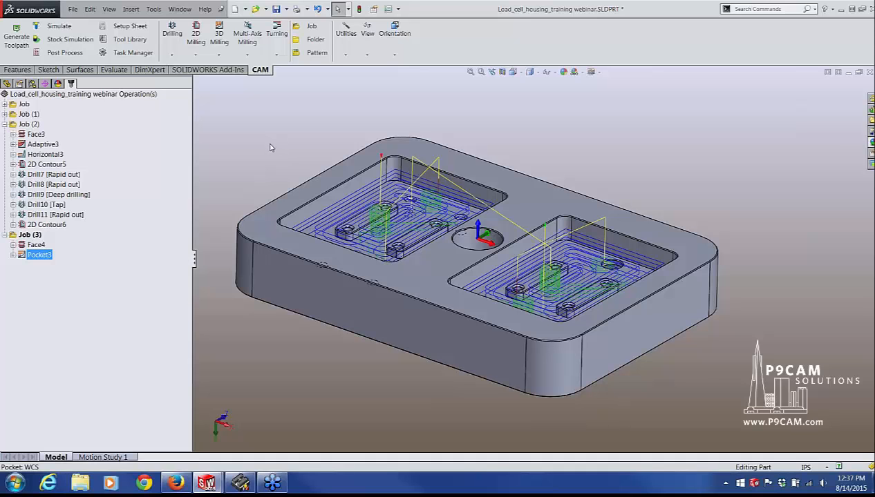
{"action": "middle_click_drag", "start_coordinate": [293, 157], "coordinate": [322, 159]}
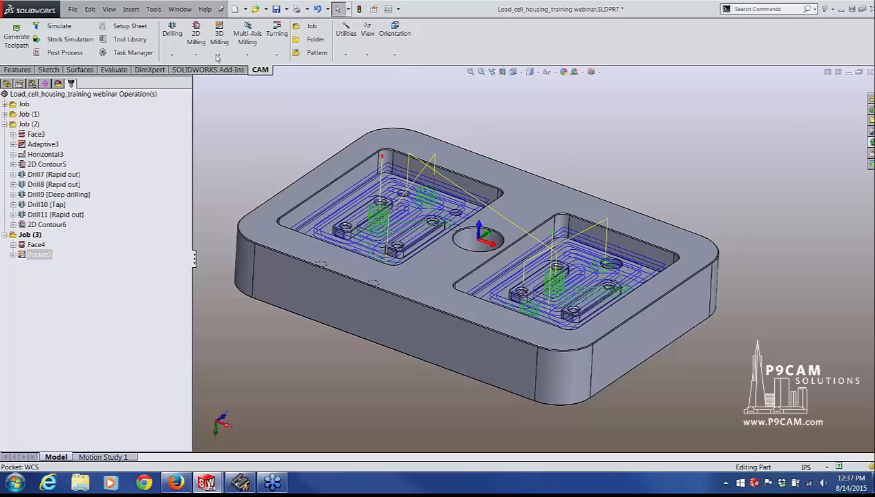
Add a 3D Horizontal operation with tool #2, the 1/4" flat mill, and generate its toolpath on the pocket floors
{"action": "left_click", "coordinate": [219, 54]}
{"action": "left_click", "coordinate": [220, 94]}
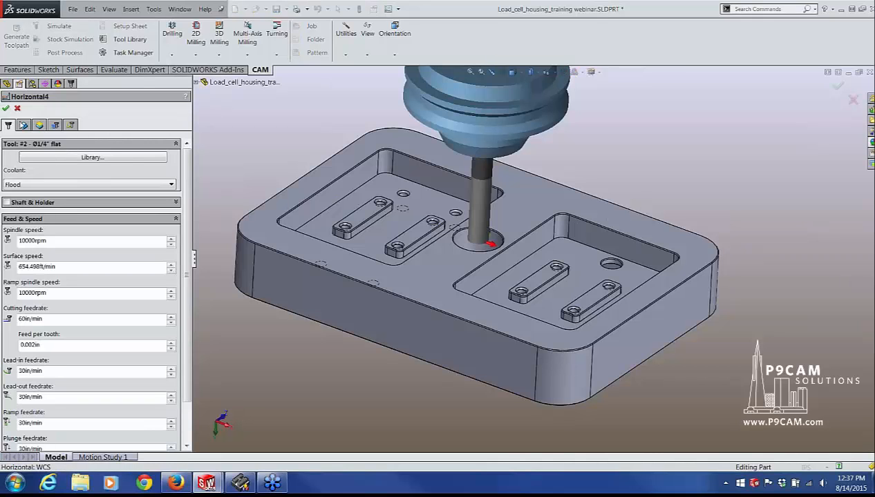
{"action": "left_click", "coordinate": [6, 110]}
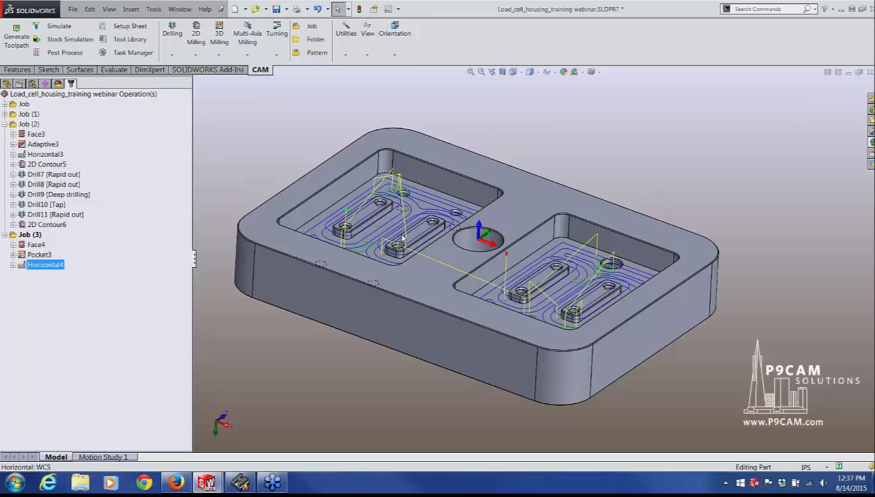
{"action": "left_click", "coordinate": [281, 176]}
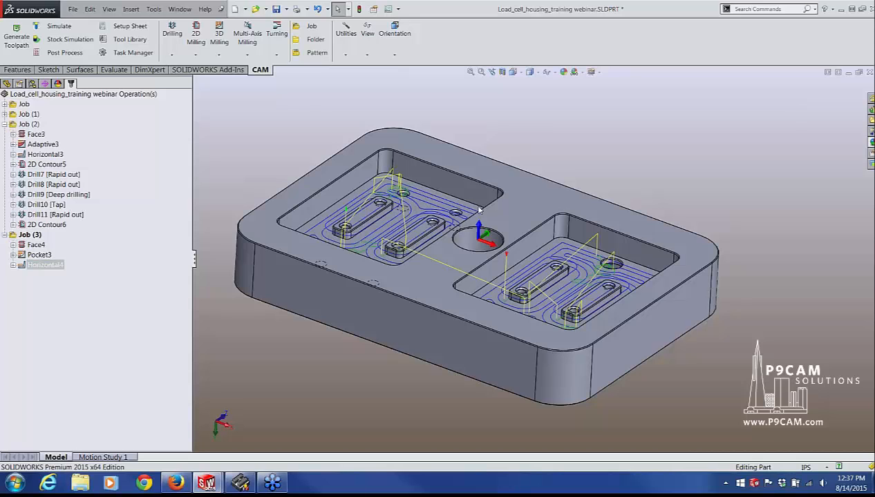
{"action": "middle_click_drag", "start_coordinate": [547, 160], "coordinate": [571, 230]}
{"action": "scroll", "coordinate": [571, 230], "scroll_direction": "down", "scroll_amount": 3}
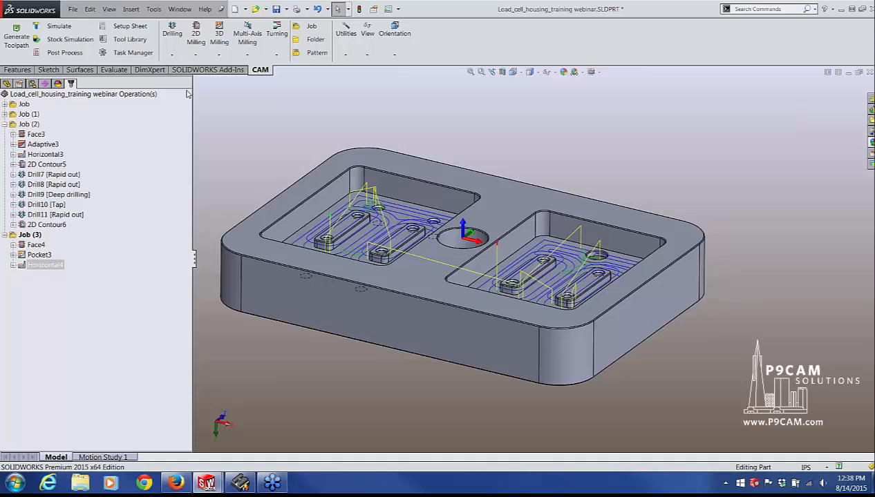
Add a 2D Contour operation using tool #3, the 1/4" 45° chamfer mill
{"action": "left_click", "coordinate": [195, 54]}
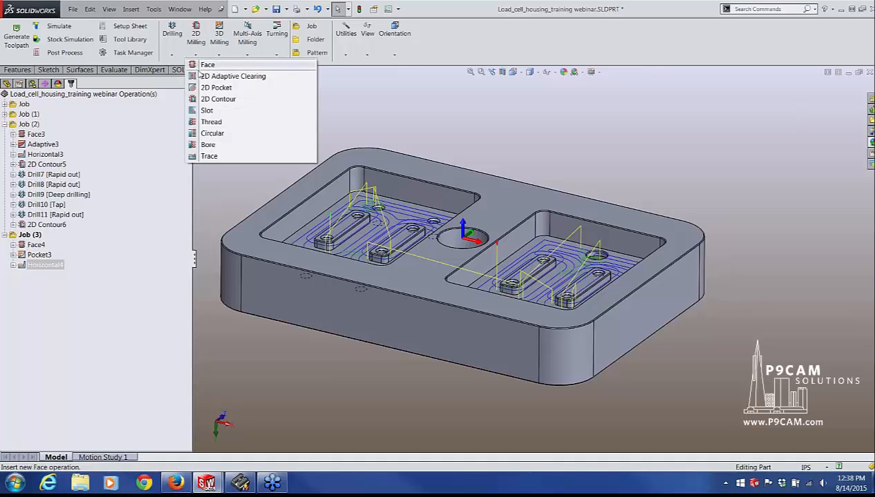
{"action": "left_click", "coordinate": [214, 99]}
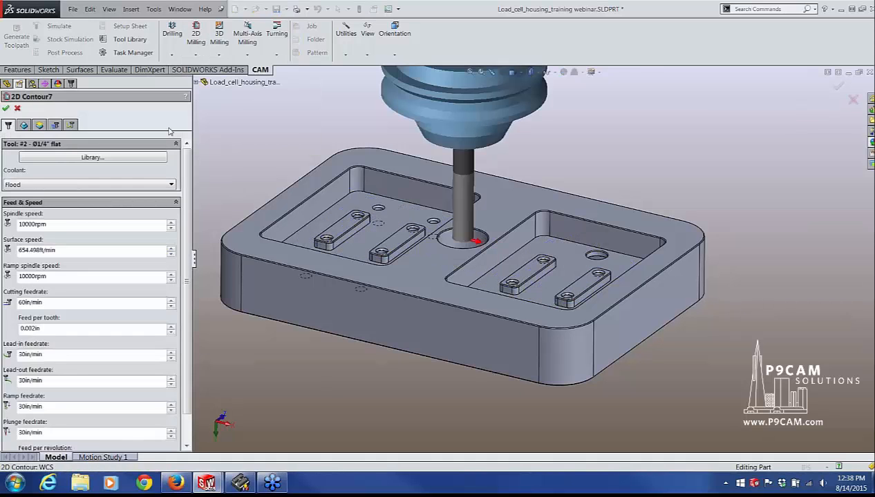
{"action": "left_click", "coordinate": [49, 158]}
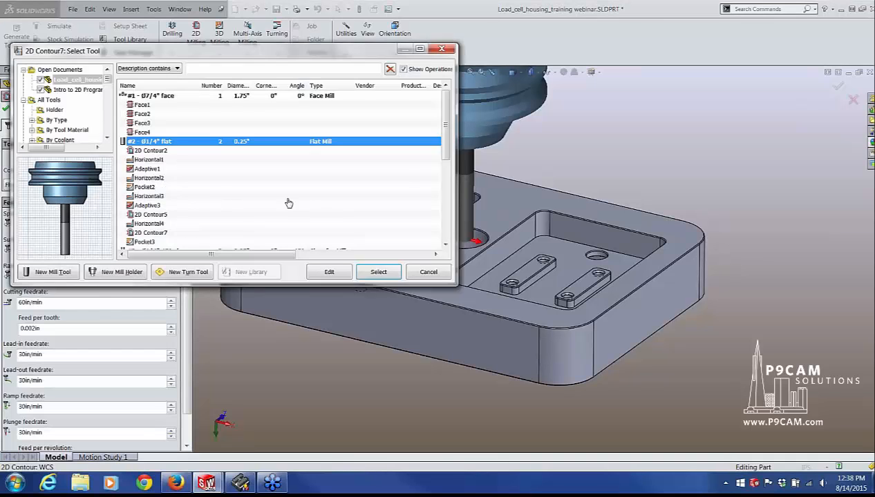
{"action": "scroll", "coordinate": [443, 128], "scroll_direction": "down", "scroll_amount": 3}
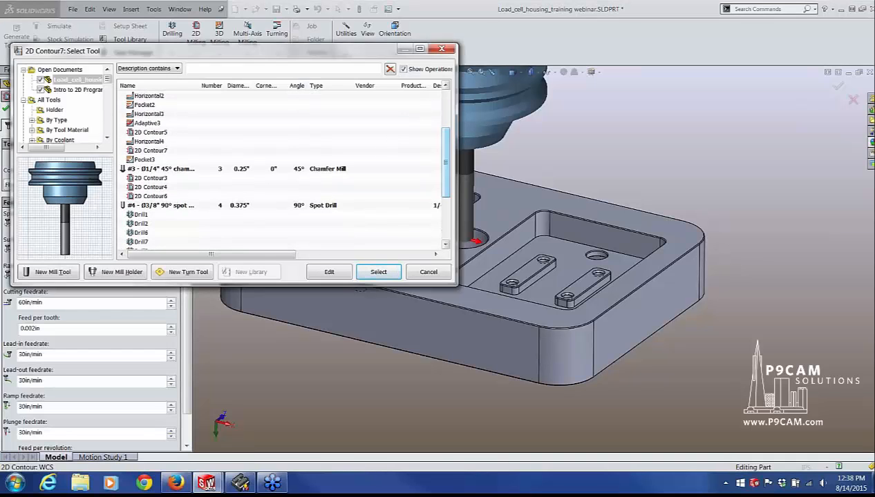
{"action": "left_click", "coordinate": [179, 169]}
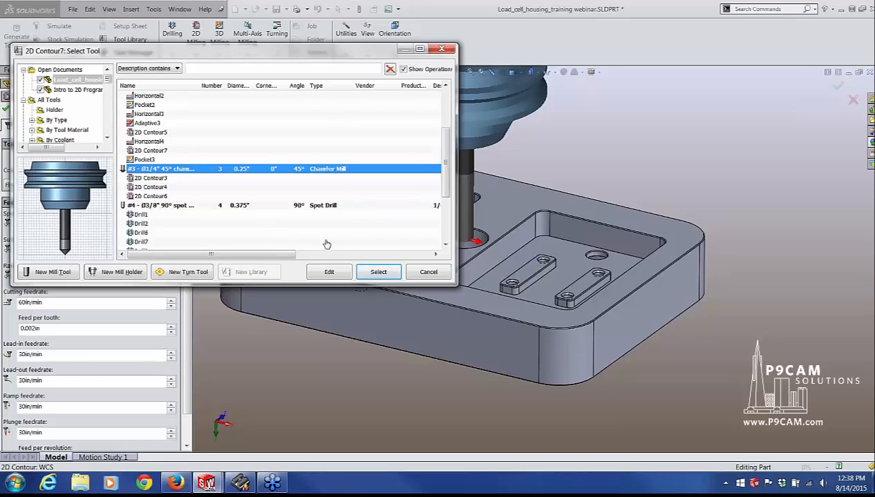
{"action": "left_click", "coordinate": [378, 272]}
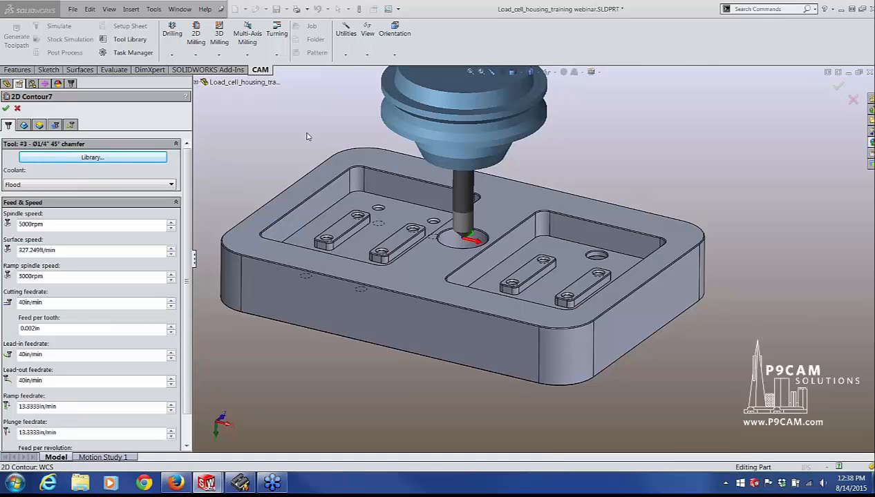
{"action": "middle_click_drag", "start_coordinate": [304, 140], "coordinate": [330, 131]}
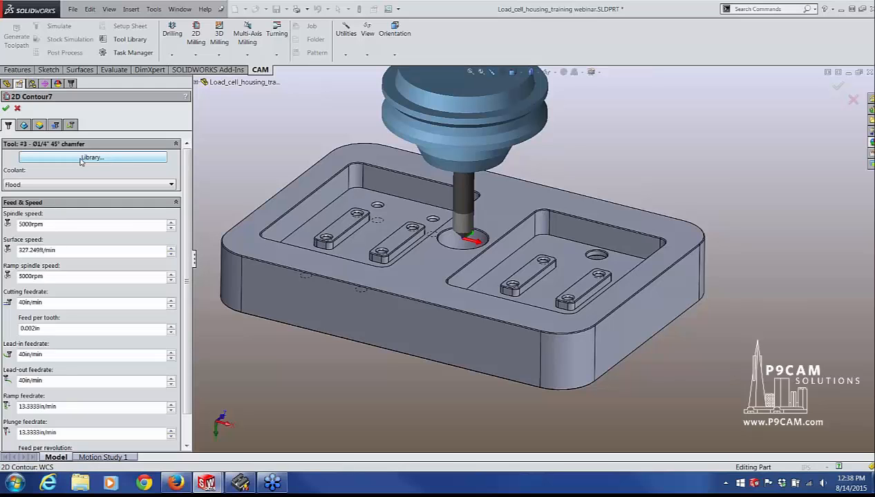
Select the first pocket's upper edge, the outer top edges of its two standoffs, and the central hole's edge as chamfer contours
{"action": "left_click", "coordinate": [24, 126]}
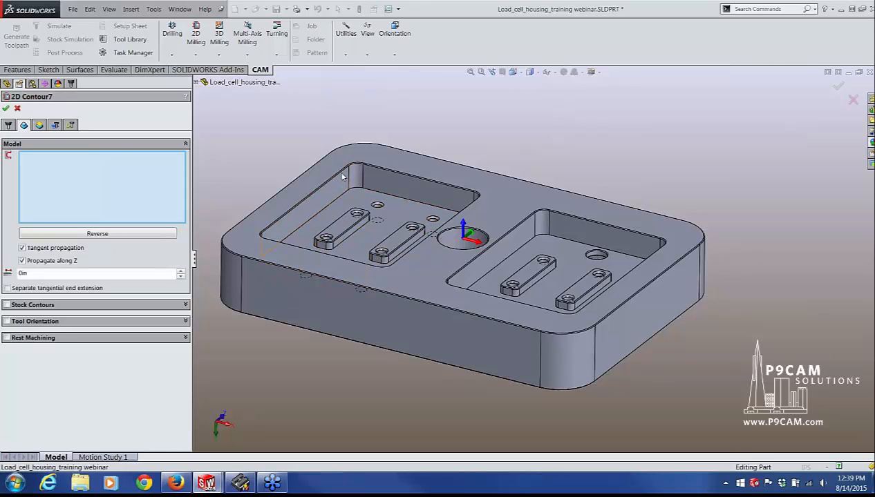
{"action": "left_click", "coordinate": [341, 177]}
{"action": "scroll", "coordinate": [366, 230], "scroll_direction": "down", "scroll_amount": 5}
{"action": "scroll", "coordinate": [380, 232], "scroll_direction": "down", "scroll_amount": 3}
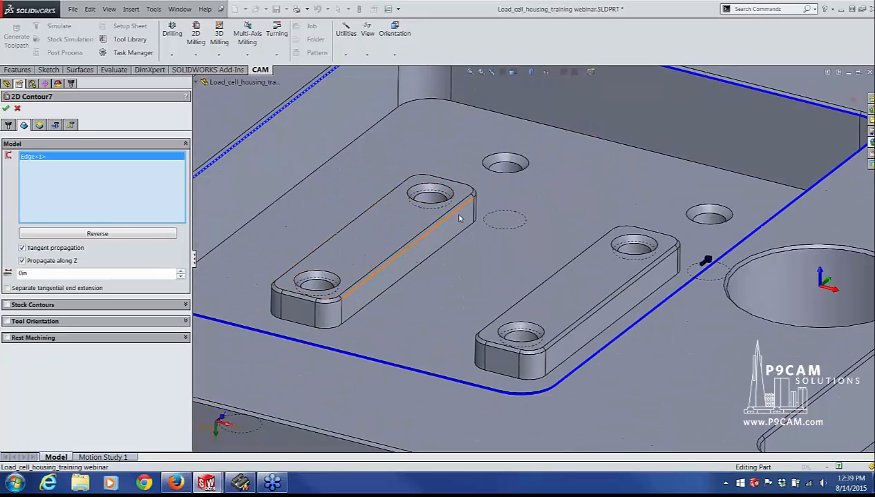
{"action": "left_click", "coordinate": [468, 206]}
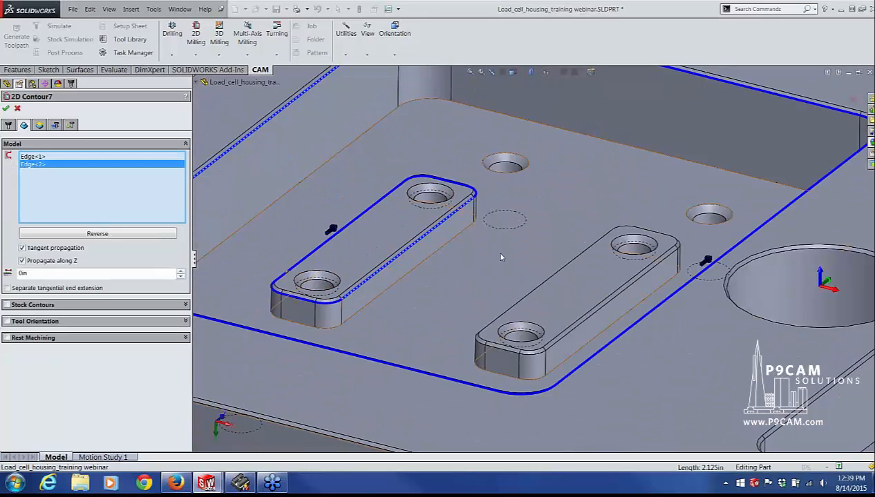
{"action": "left_click", "coordinate": [672, 257]}
{"action": "left_click", "coordinate": [771, 256]}
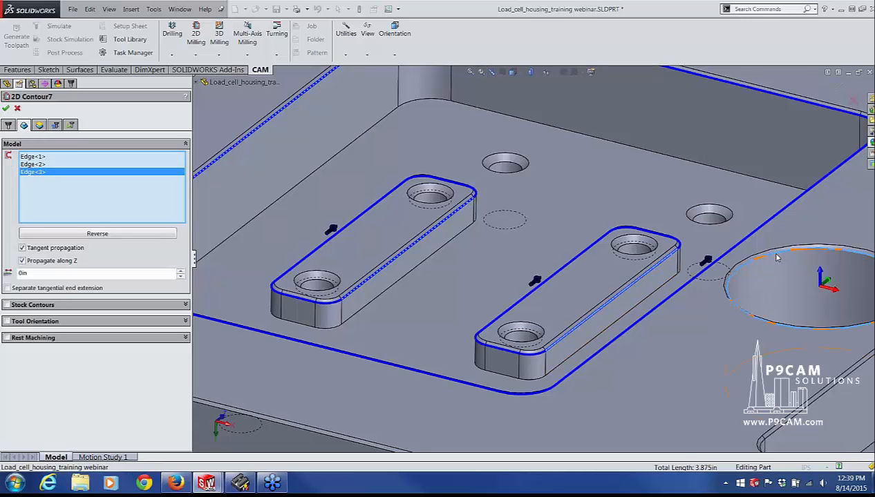
{"action": "scroll", "coordinate": [770, 269], "scroll_direction": "up", "scroll_amount": 5}
{"action": "scroll", "coordinate": [770, 275], "scroll_direction": "up", "scroll_amount": 2}
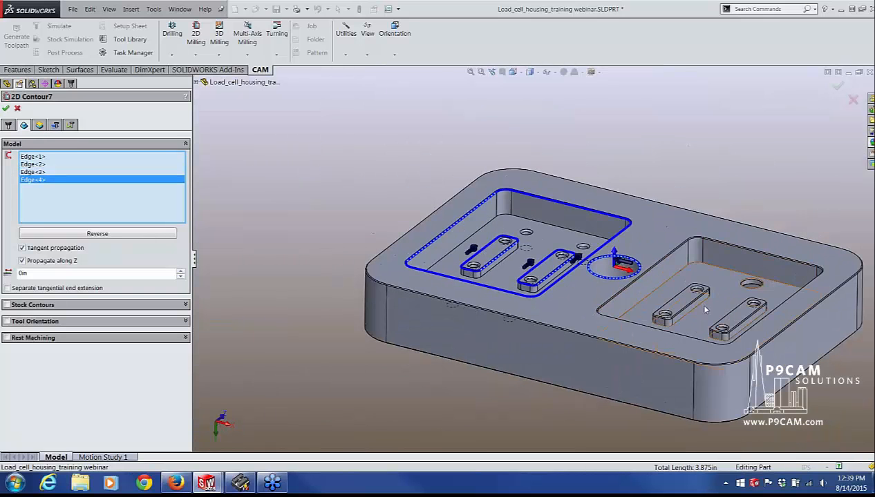
Add the outer top edges of the second pocket's two standoffs to the chamfer contour selection
{"action": "scroll", "coordinate": [769, 275], "scroll_direction": "down", "scroll_amount": 6}
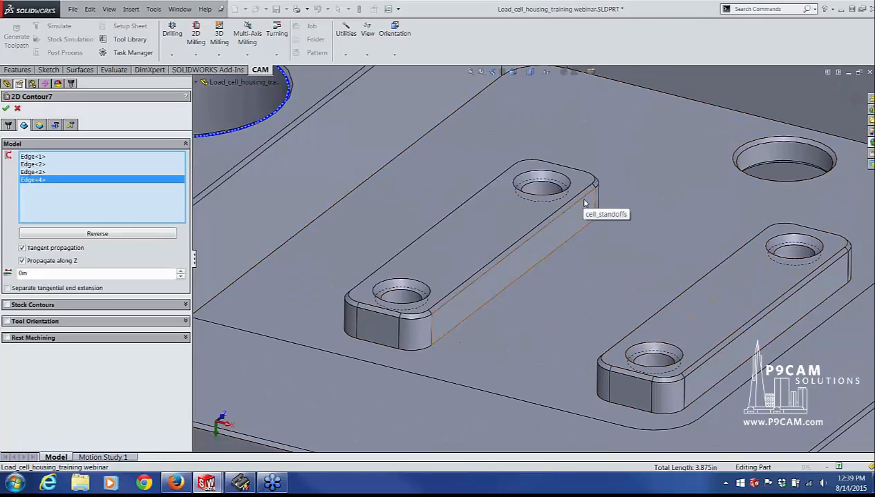
{"action": "left_click", "coordinate": [586, 201]}
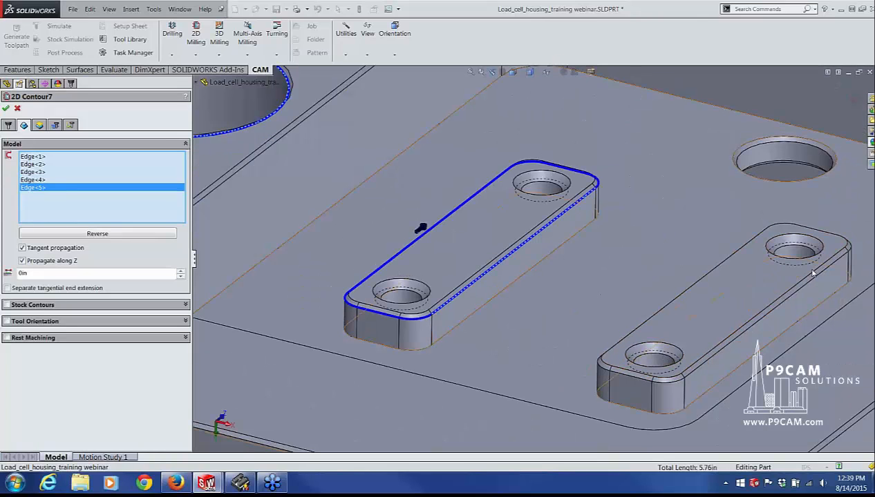
{"action": "left_click", "coordinate": [742, 285]}
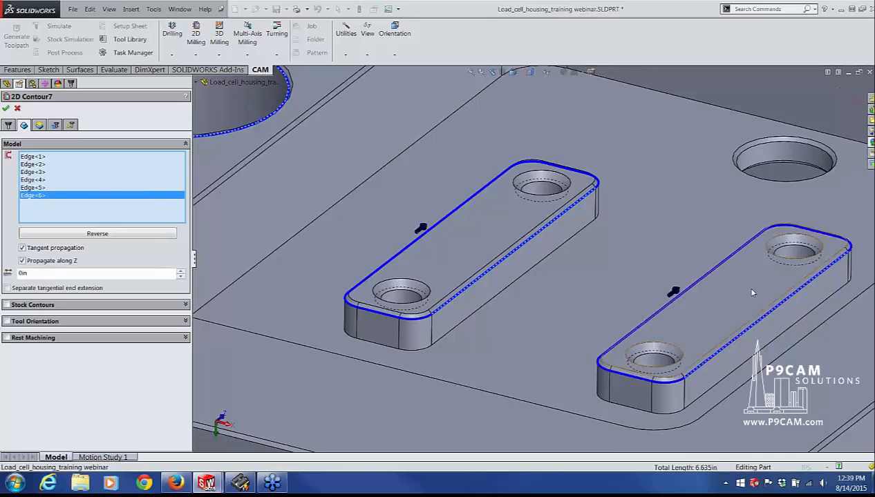
{"action": "scroll", "coordinate": [742, 284], "scroll_direction": "up", "scroll_amount": 5}
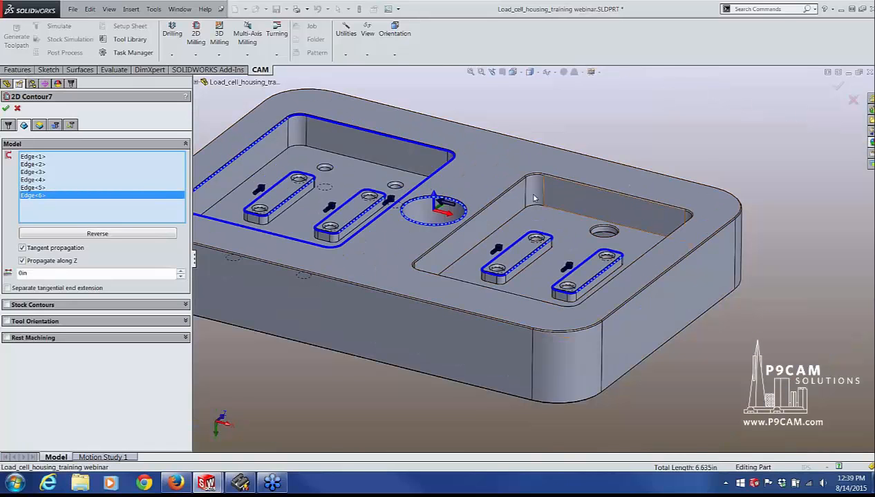
Add the second pocket's upper edge and the housing's outer top edge to the chamfer contours, then generate the toolpath
{"action": "scroll", "coordinate": [530, 202], "scroll_direction": "down", "scroll_amount": 5}
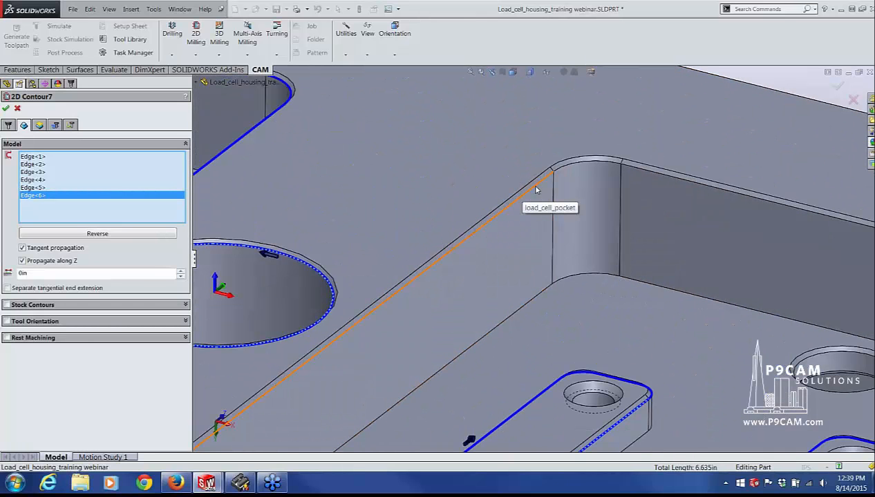
{"action": "left_click", "coordinate": [531, 202]}
{"action": "scroll", "coordinate": [536, 209], "scroll_direction": "up", "scroll_amount": 5}
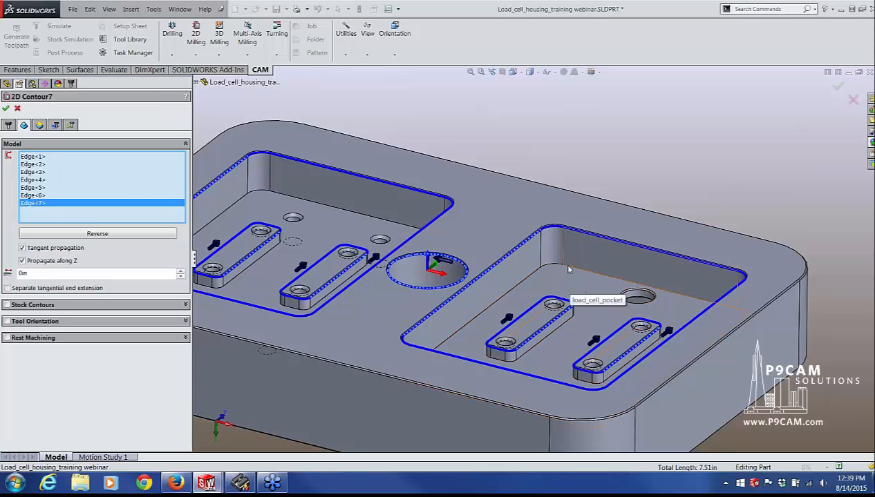
{"action": "scroll", "coordinate": [592, 218], "scroll_direction": "up", "scroll_amount": 5}
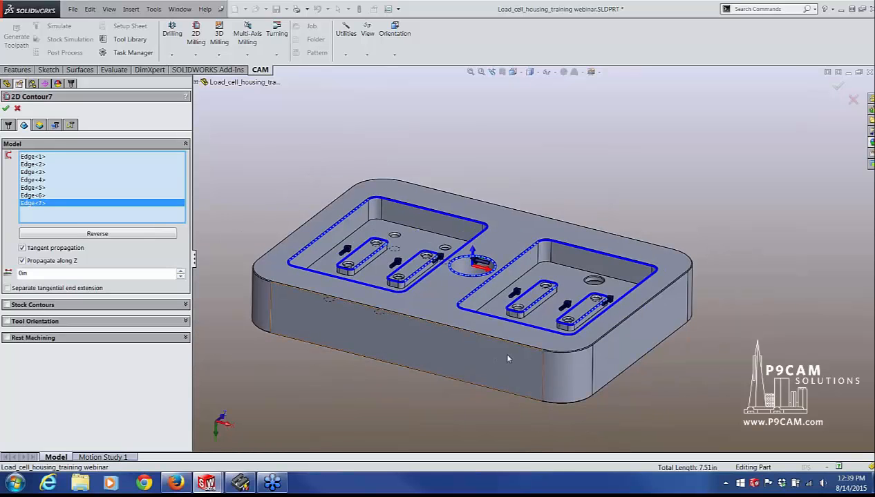
{"action": "left_click", "coordinate": [524, 351]}
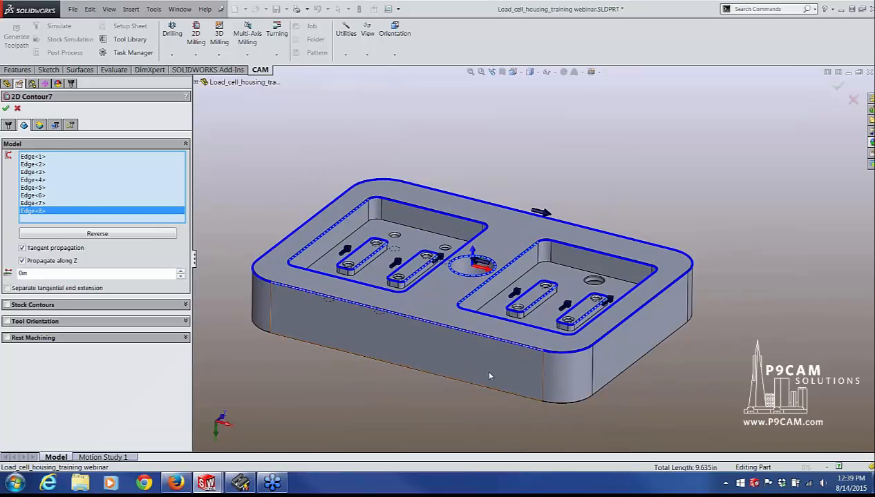
{"action": "mouse_move", "coordinate": [376, 383]}
{"action": "middle_mouse_down"}
{"action": "mouse_move", "coordinate": [345, 396]}
{"action": "mouse_move", "coordinate": [366, 401]}
{"action": "mouse_move", "coordinate": [392, 373]}
{"action": "mouse_move", "coordinate": [376, 382]}
{"action": "middle_mouse_up"}
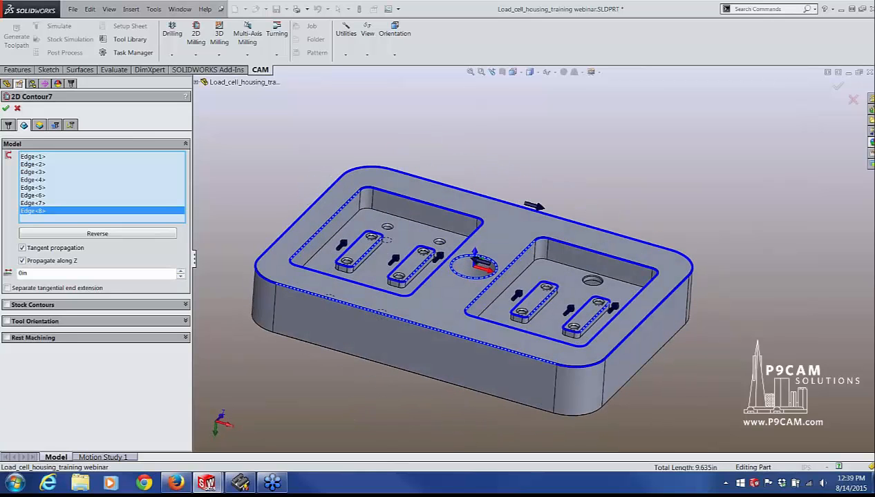
{"action": "left_click", "coordinate": [6, 110]}
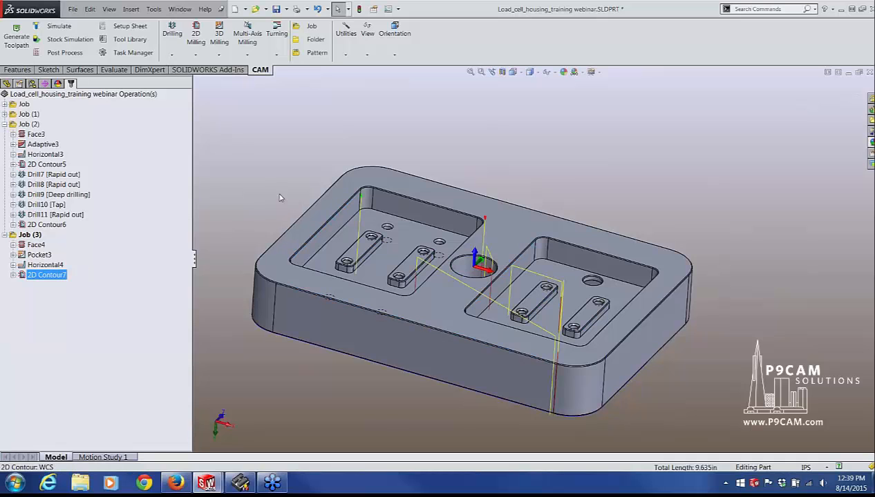
{"action": "mouse_move", "coordinate": [410, 224]}
{"action": "middle_mouse_down"}
{"action": "mouse_move", "coordinate": [408, 238]}
{"action": "mouse_move", "coordinate": [425, 200]}
{"action": "mouse_move", "coordinate": [412, 225]}
{"action": "middle_mouse_up"}
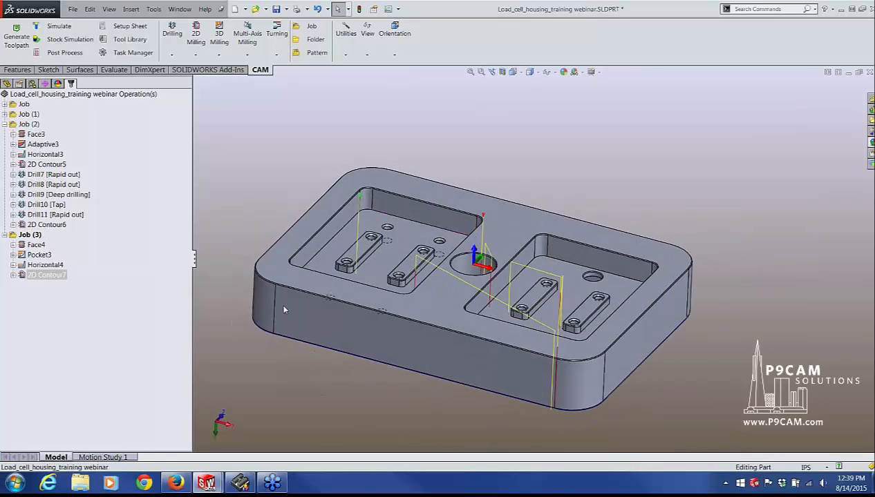
Edit the pocket-and-perimeter chamfer operation and set its bottom height to From Contour
{"action": "right_click", "coordinate": [27, 275]}
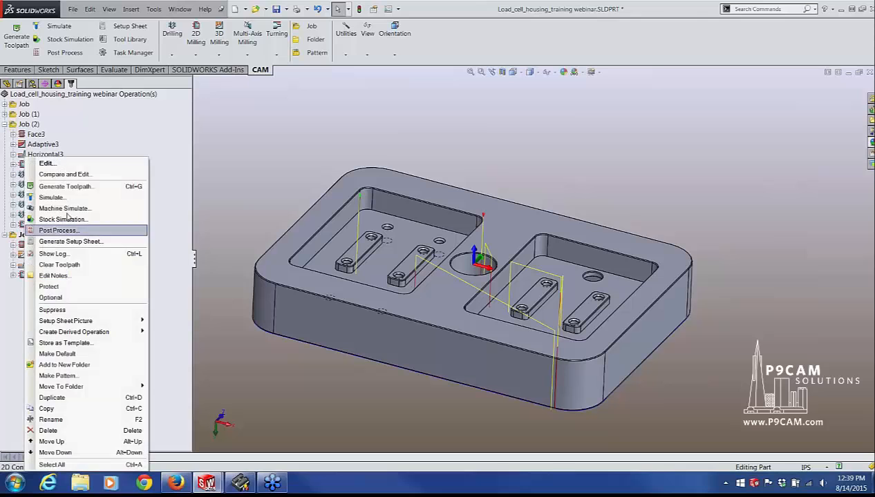
{"action": "left_click", "coordinate": [48, 164]}
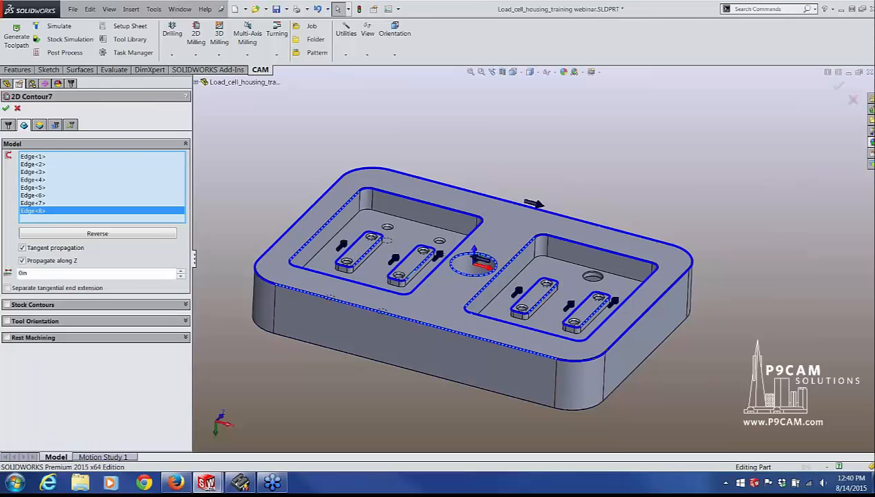
{"action": "left_click", "coordinate": [40, 125]}
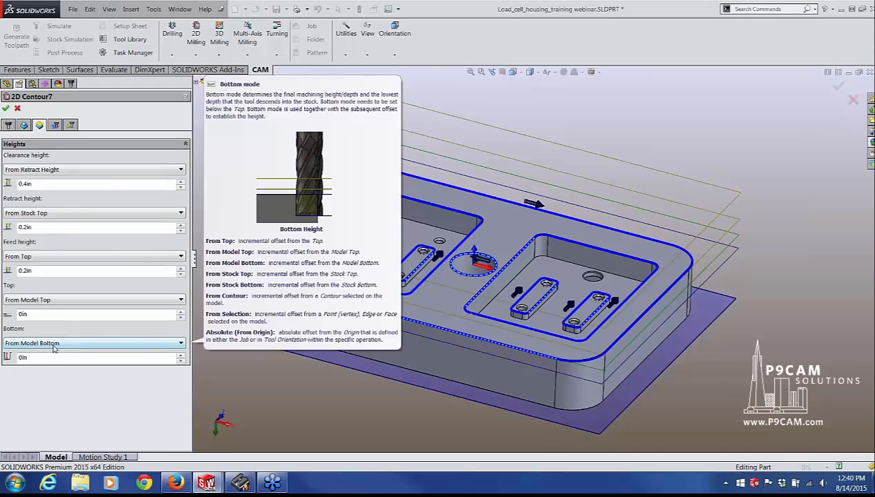
{"action": "left_click", "coordinate": [54, 346]}
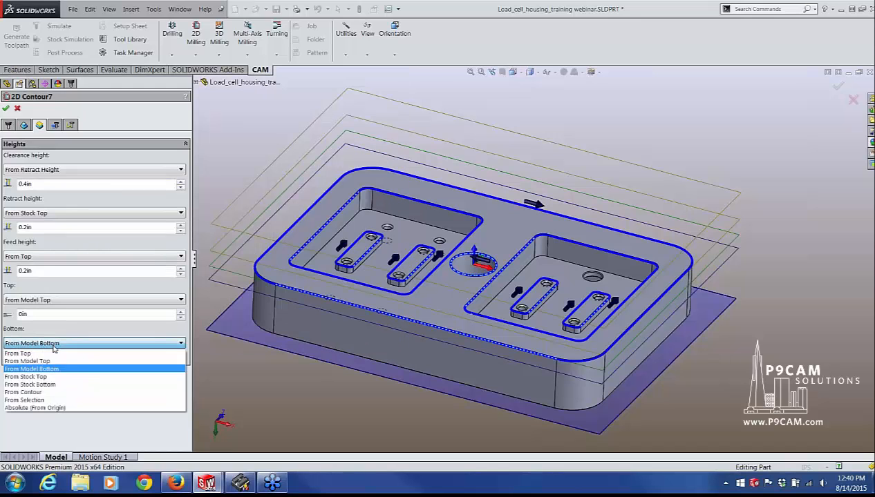
{"action": "left_click", "coordinate": [25, 392]}
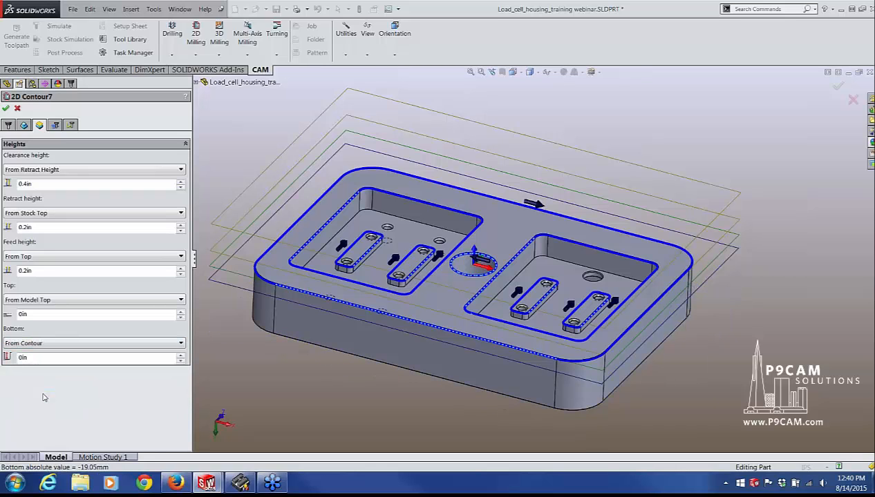
Set the chamfer tip offset to 0.05 in and regenerate the chamfer toolpath
{"action": "left_click", "coordinate": [55, 125]}
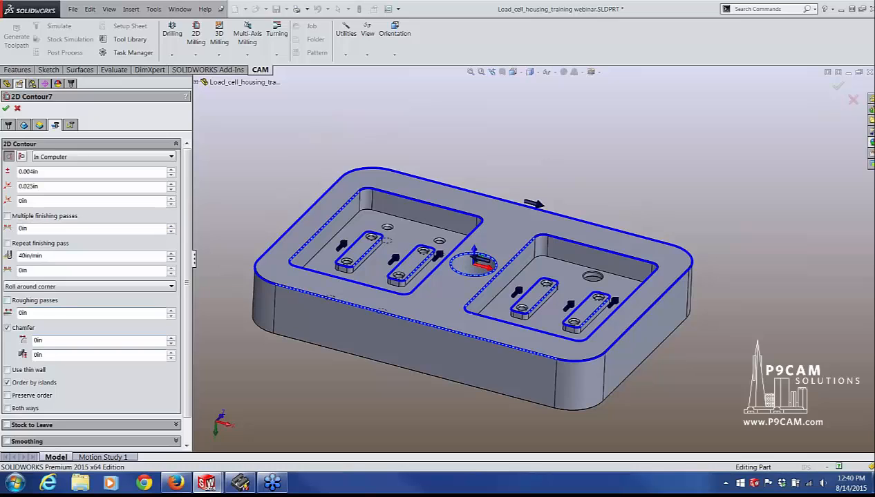
{"action": "double_click", "coordinate": [49, 356]}
{"action": "type", "text": ".05"}
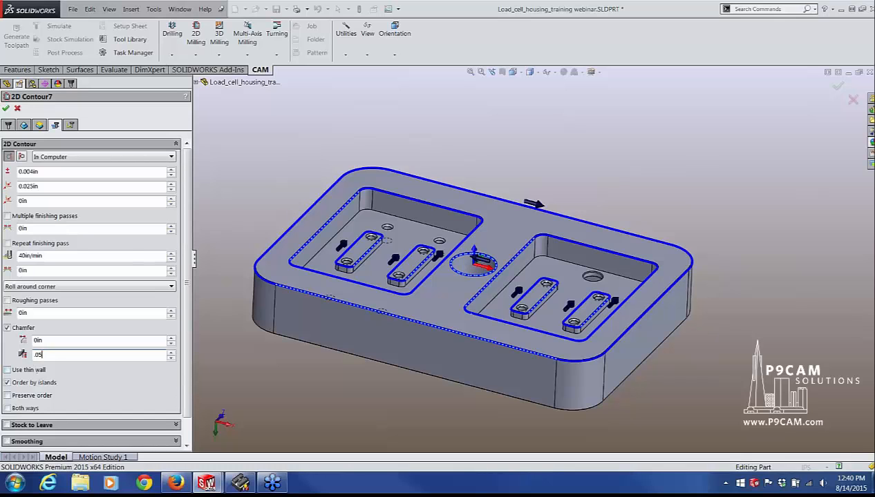
{"action": "key", "text": "Return"}
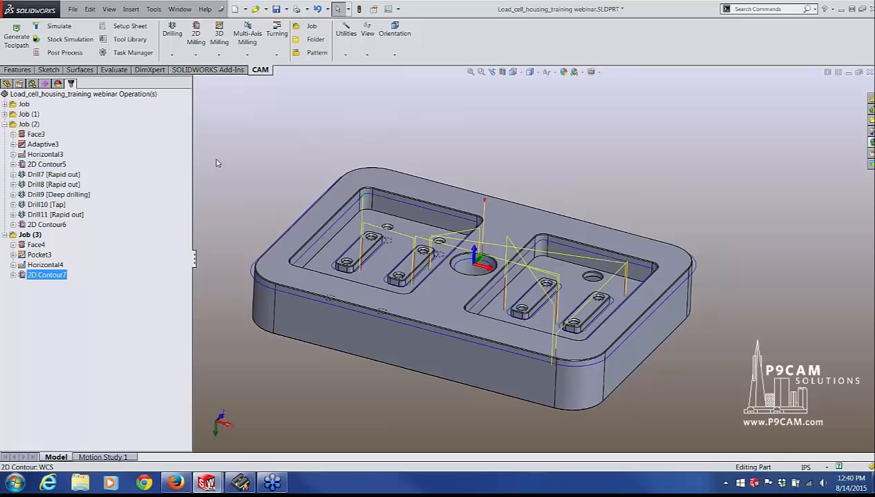
{"action": "middle_click_drag", "start_coordinate": [405, 222], "coordinate": [388, 257]}
{"action": "scroll", "coordinate": [625, 287], "scroll_direction": "down", "scroll_amount": 5}
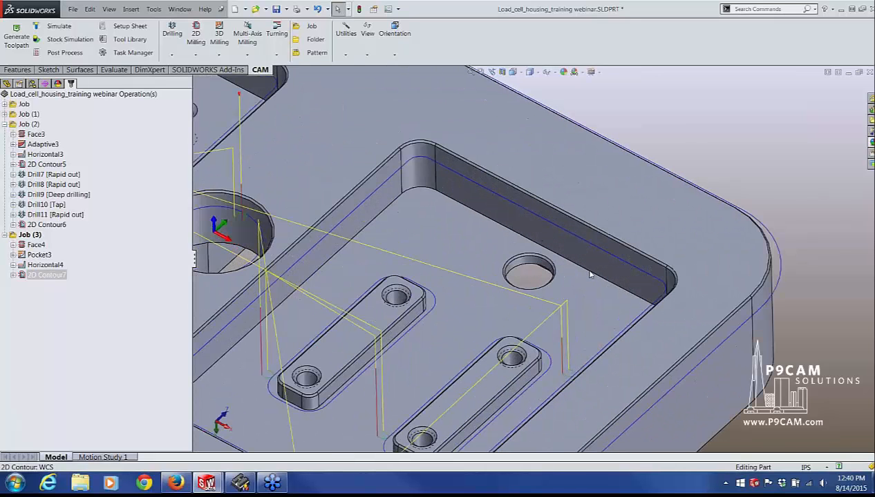
{"action": "scroll", "coordinate": [590, 275], "scroll_direction": "down", "scroll_amount": 3}
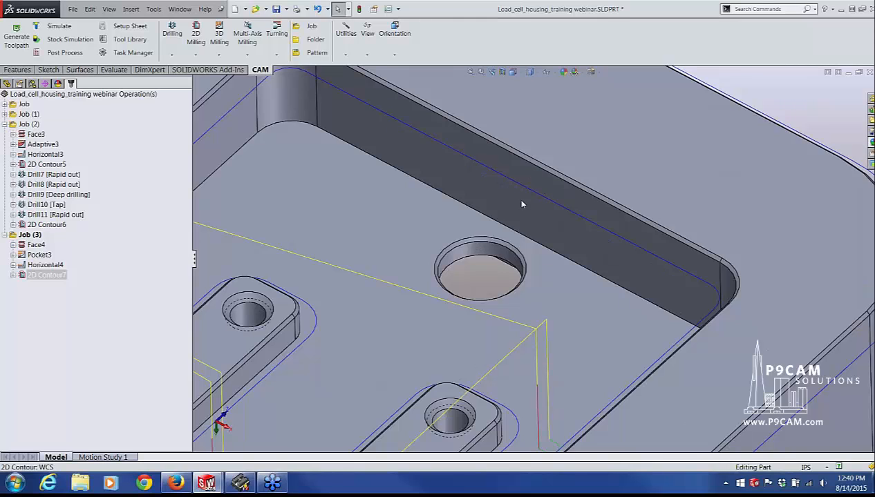
{"action": "scroll", "coordinate": [460, 277], "scroll_direction": "up", "scroll_amount": 6}
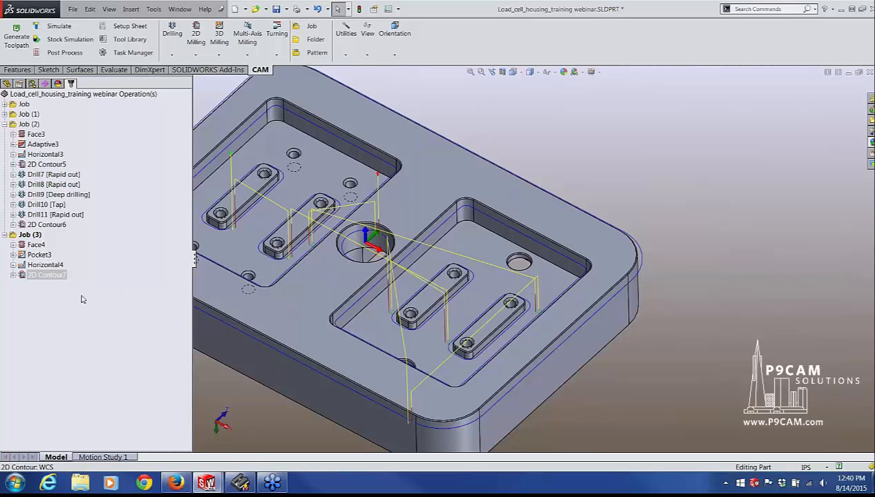
Add another 2D Contour operation with tool #3, the 1/4" 45° chamfer mill
{"action": "left_click", "coordinate": [108, 266]}
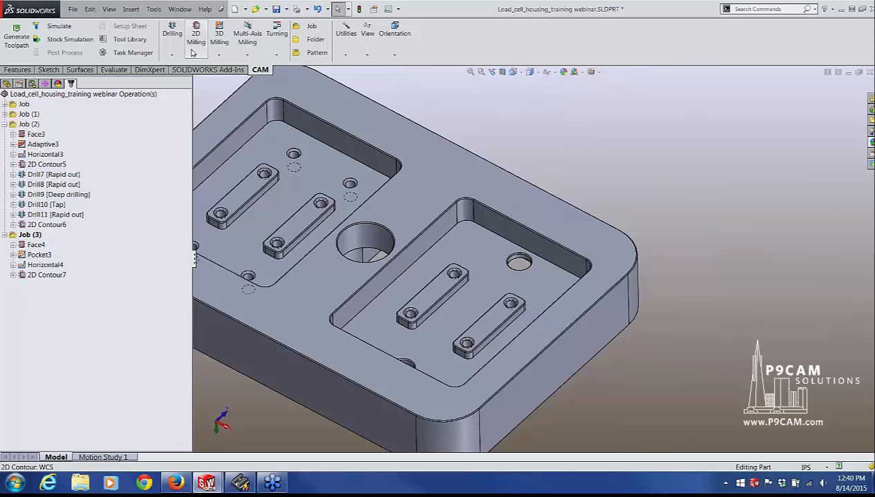
{"action": "left_click", "coordinate": [194, 55]}
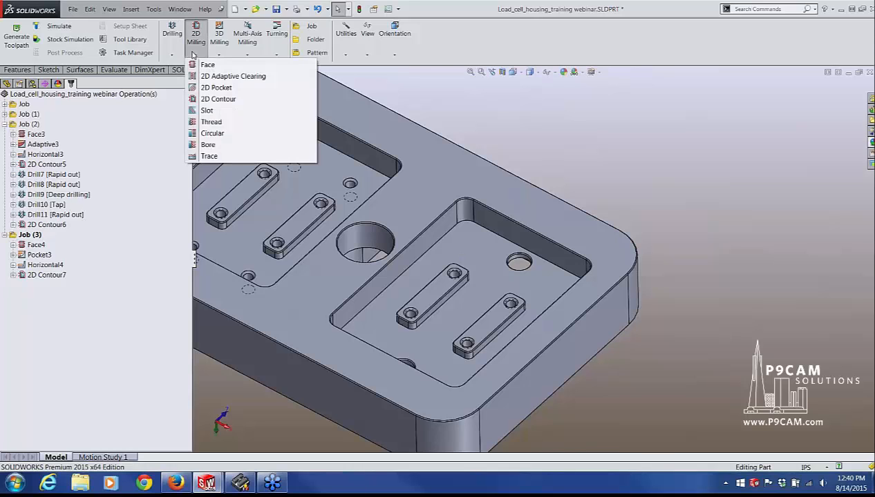
{"action": "left_click", "coordinate": [214, 100]}
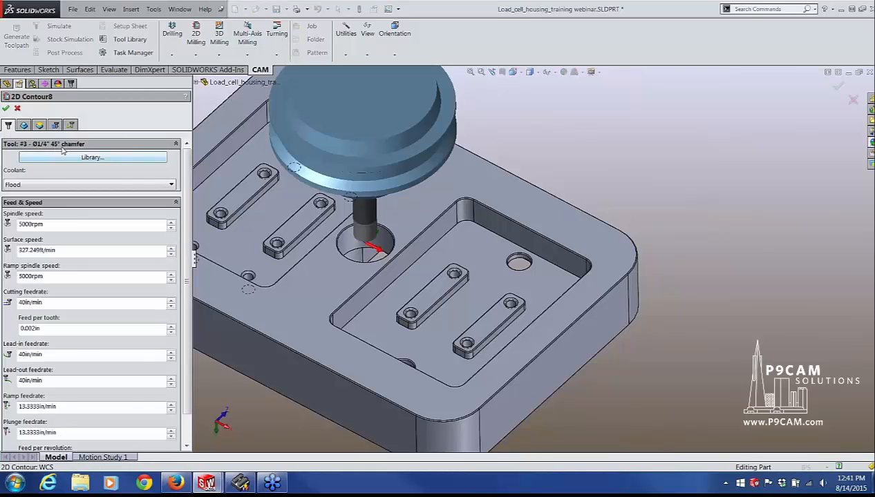
Select the lower chamfer edges of the two clearance holes in the second pocket's floor as contours
{"action": "left_click", "coordinate": [25, 126]}
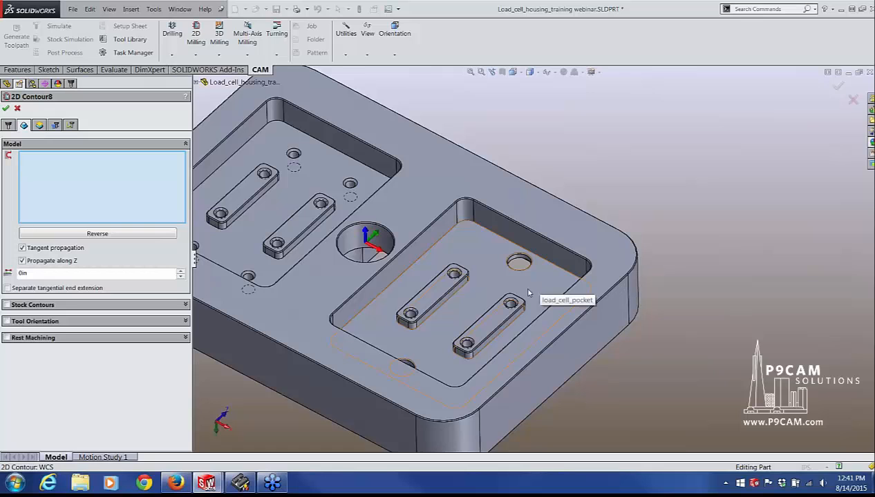
{"action": "scroll", "coordinate": [520, 261], "scroll_direction": "down", "scroll_amount": 10}
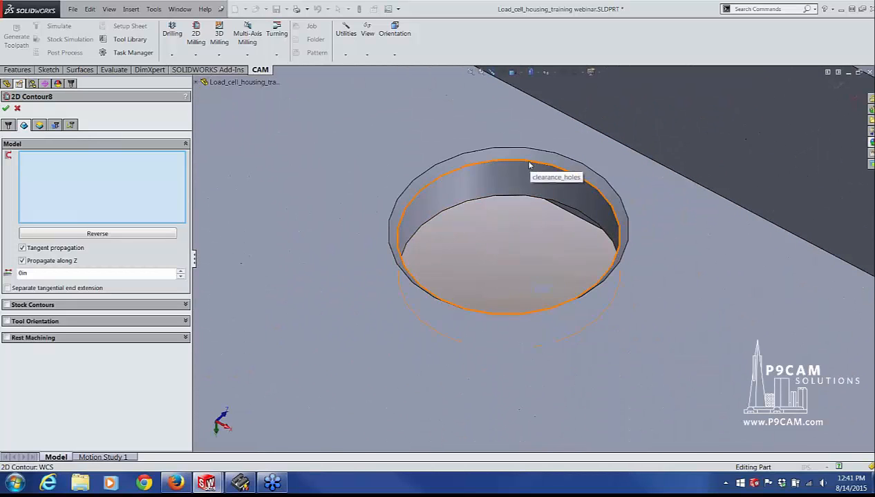
{"action": "left_click", "coordinate": [530, 166]}
{"action": "scroll", "coordinate": [492, 236], "scroll_direction": "up", "scroll_amount": 10}
{"action": "middle_click_drag", "start_coordinate": [459, 311], "coordinate": [407, 363]}
{"action": "scroll", "coordinate": [405, 365], "scroll_direction": "down", "scroll_amount": 5}
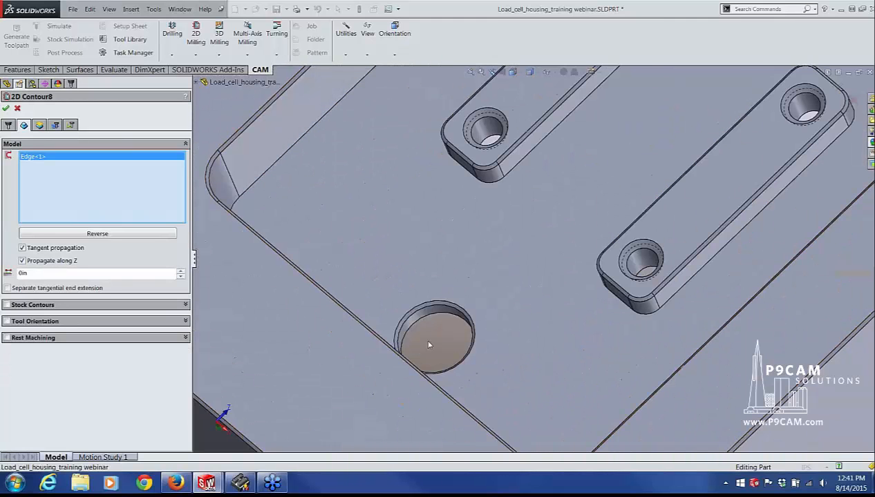
{"action": "scroll", "coordinate": [432, 304], "scroll_direction": "down", "scroll_amount": 5}
{"action": "left_click", "coordinate": [435, 261]}
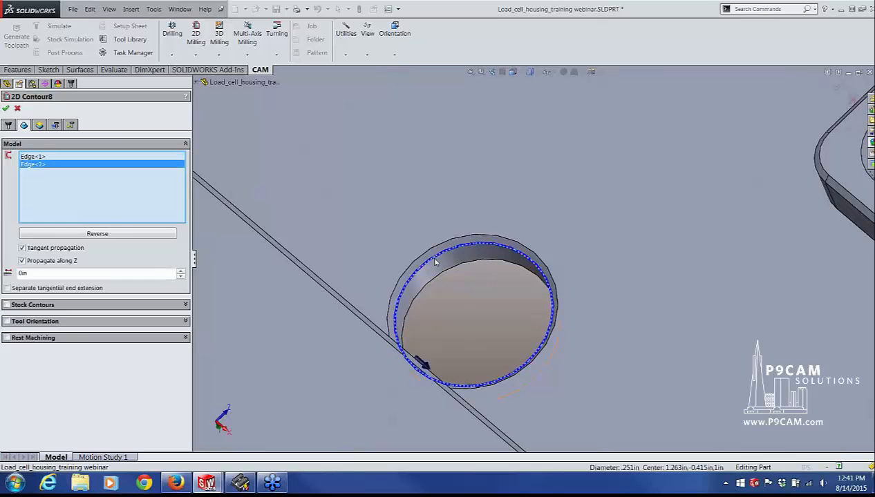
{"action": "scroll", "coordinate": [470, 311], "scroll_direction": "up", "scroll_amount": 8}
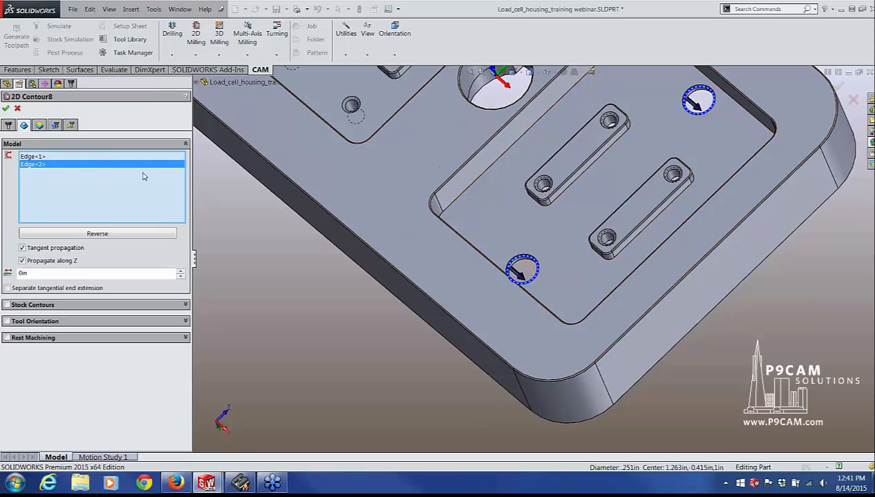
Set the clearance-hole chamfer operation's bottom height to From Contour
{"action": "left_click", "coordinate": [39, 125]}
{"action": "left_click", "coordinate": [37, 343]}
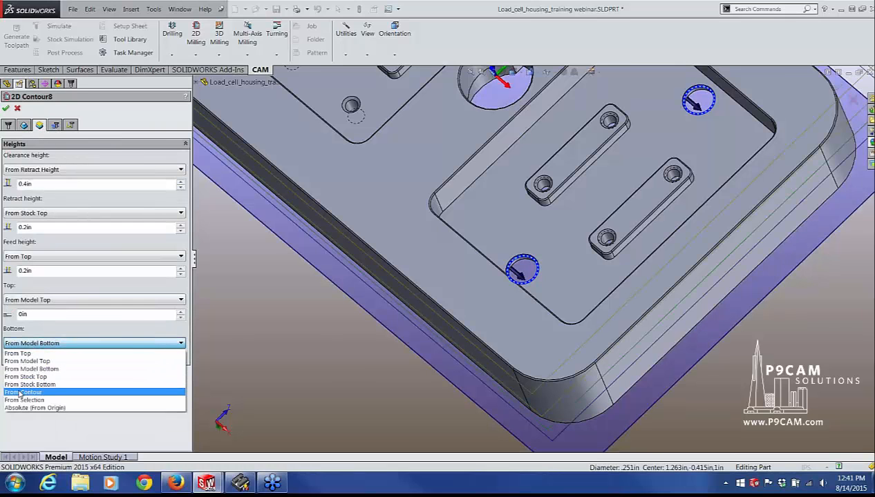
{"action": "left_click", "coordinate": [21, 389]}
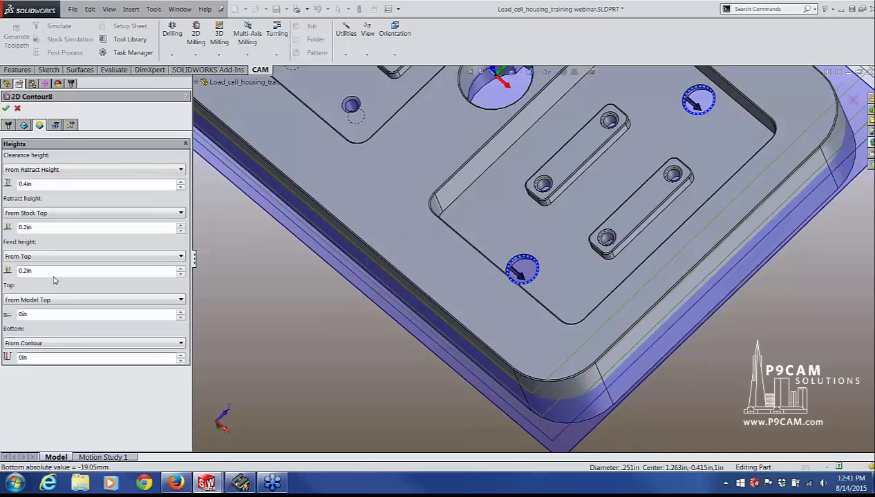
Set the clearance-hole chamfer tip offset to 0.1 in and generate the toolpath
{"action": "left_click", "coordinate": [55, 126]}
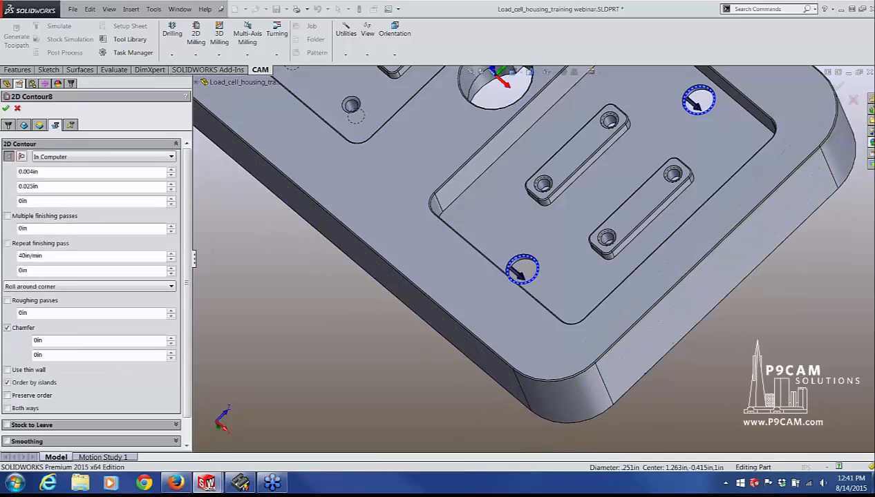
{"action": "double_click", "coordinate": [52, 355]}
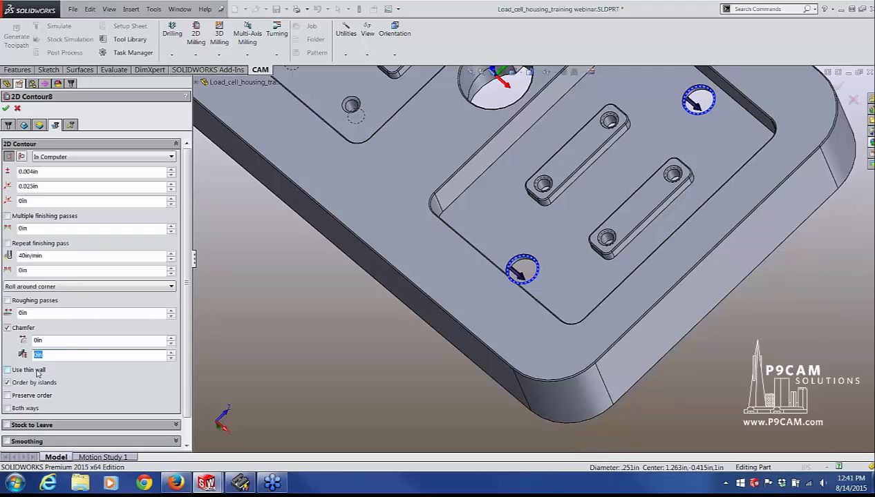
{"action": "mouse_move", "coordinate": [38, 374]}
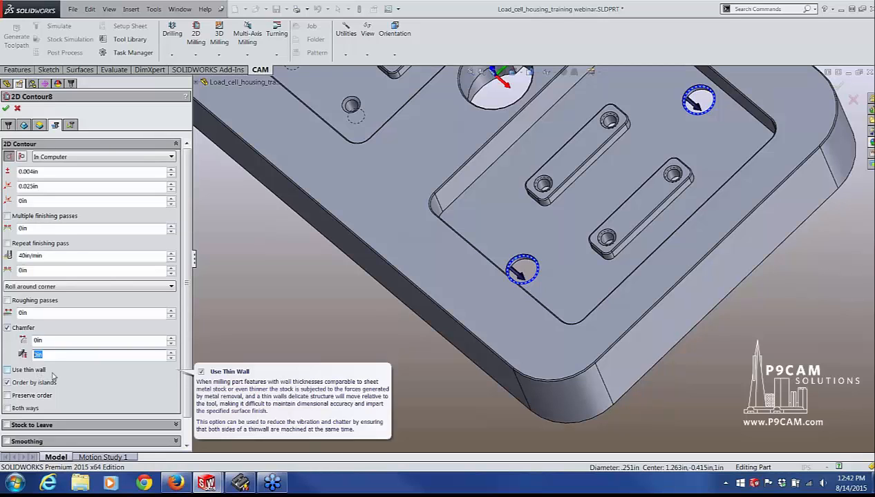
{"action": "type", "text": "1"}
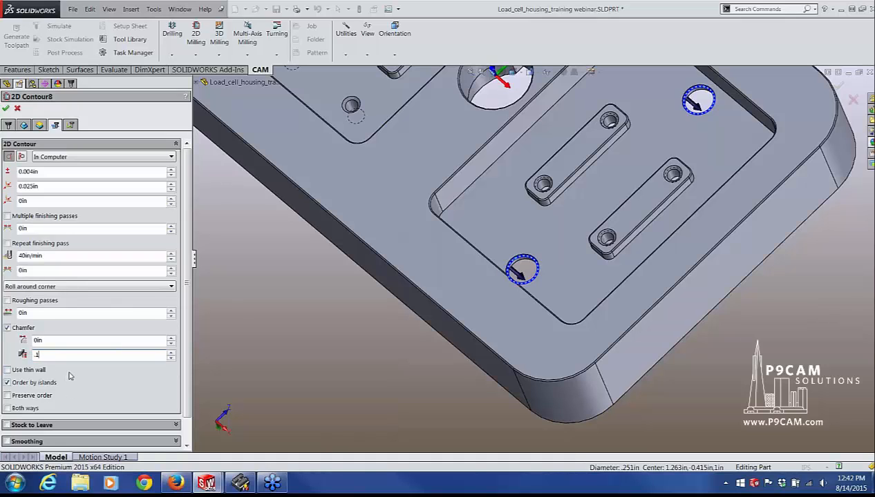
{"action": "left_click", "coordinate": [6, 109]}
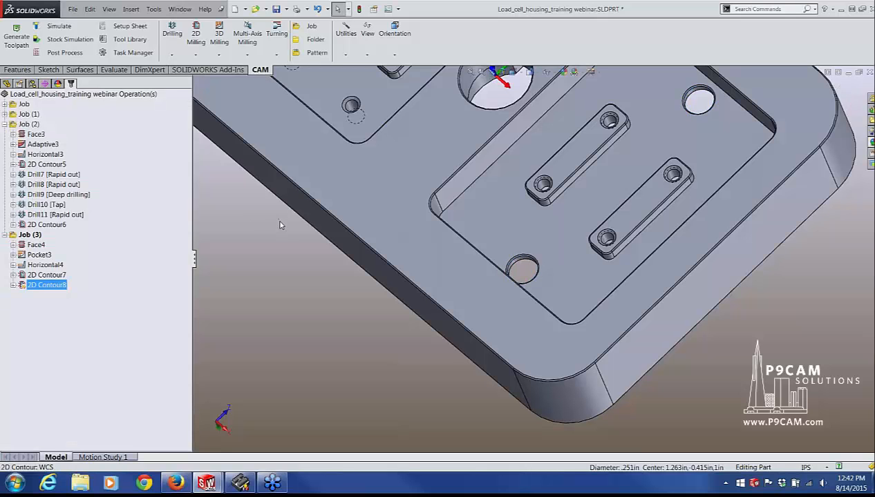
{"action": "middle_click_drag", "start_coordinate": [297, 231], "coordinate": [297, 161]}
{"action": "key", "text": "f"}
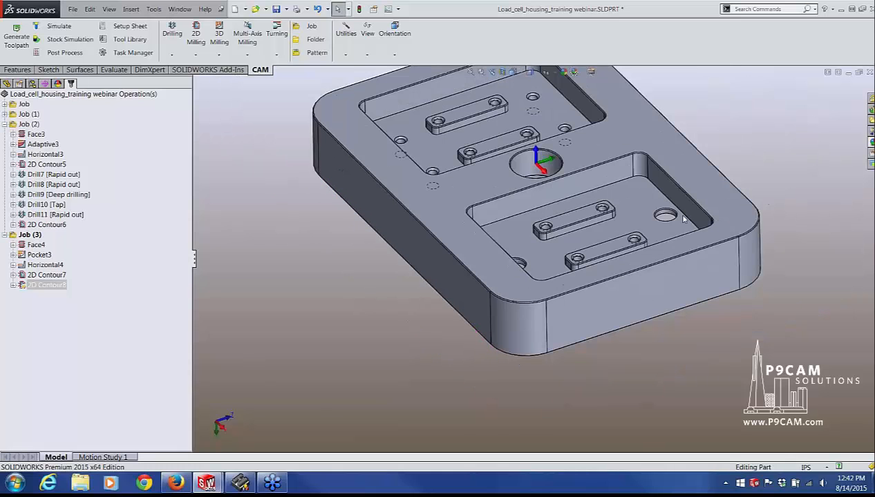
{"action": "scroll", "coordinate": [665, 221], "scroll_direction": "down", "scroll_amount": 5}
{"action": "scroll", "coordinate": [666, 222], "scroll_direction": "down", "scroll_amount": 3}
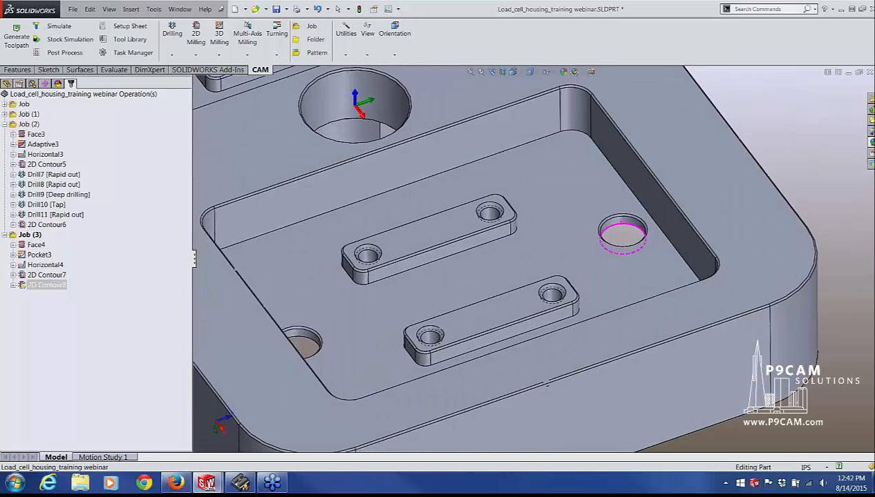
Read the log messages of the 2D Contour8 clearance-hole chamfer operation
{"action": "key", "text": "z"}
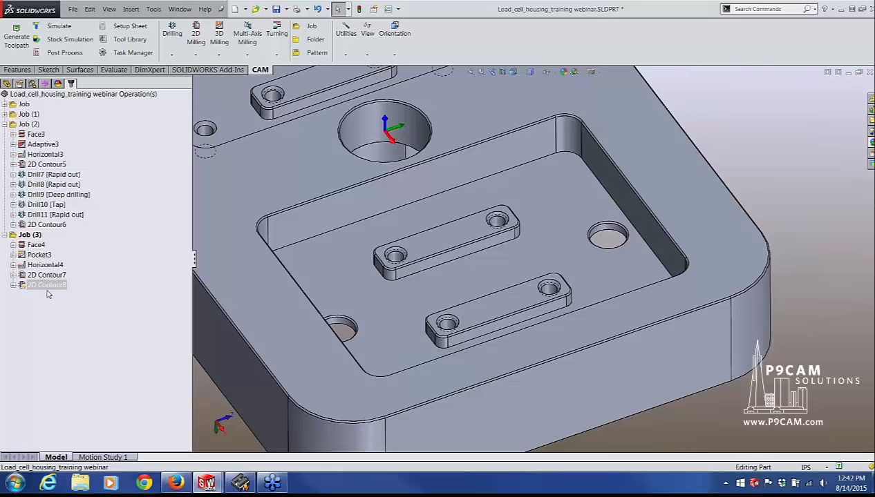
{"action": "left_click", "coordinate": [23, 287]}
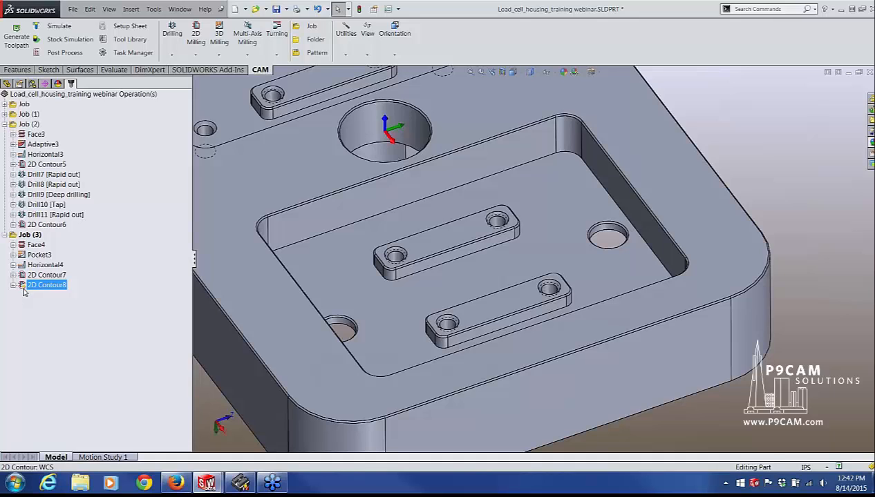
{"action": "right_click", "coordinate": [22, 287]}
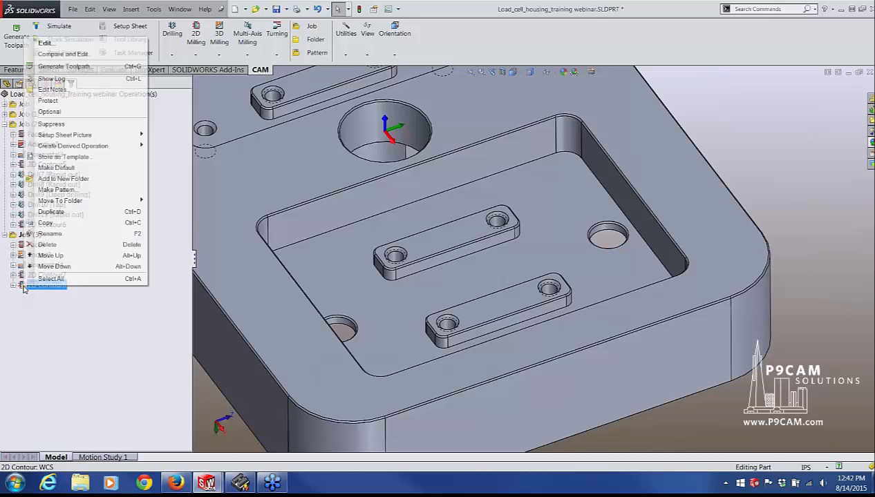
{"action": "left_click", "coordinate": [69, 79]}
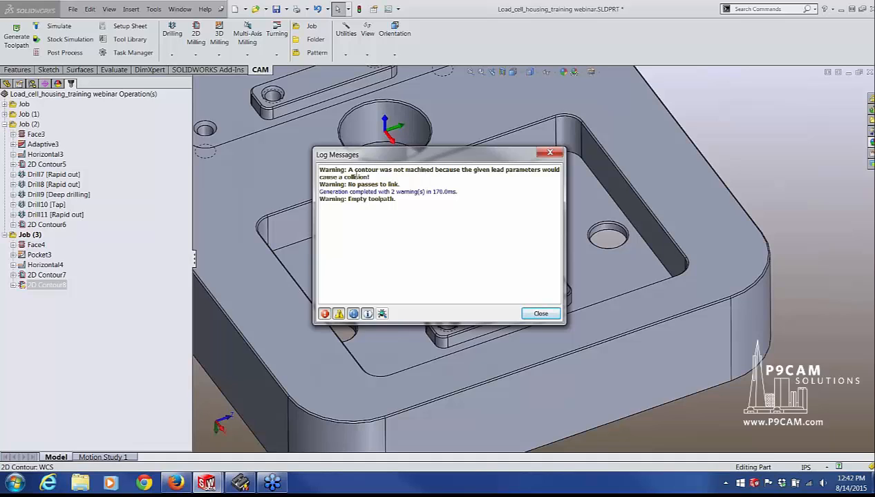
{"action": "left_click", "coordinate": [540, 313]}
Turn off lead-in and lead-out for the 2D Contour8 operation and regenerate its toolpath
{"action": "right_click", "coordinate": [23, 288]}
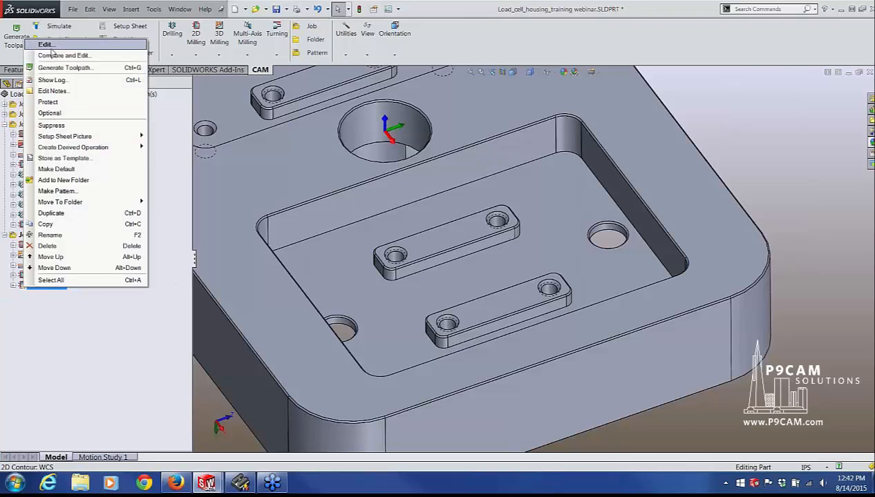
{"action": "left_click", "coordinate": [46, 44]}
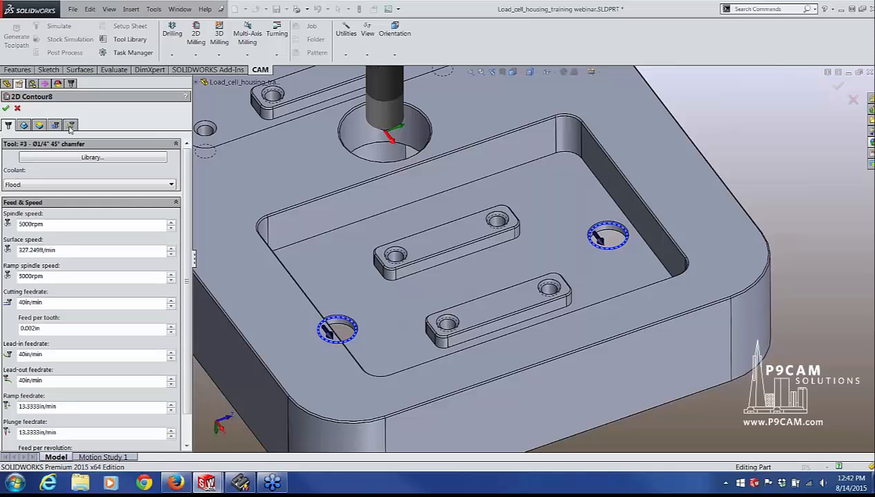
{"action": "left_click", "coordinate": [71, 125]}
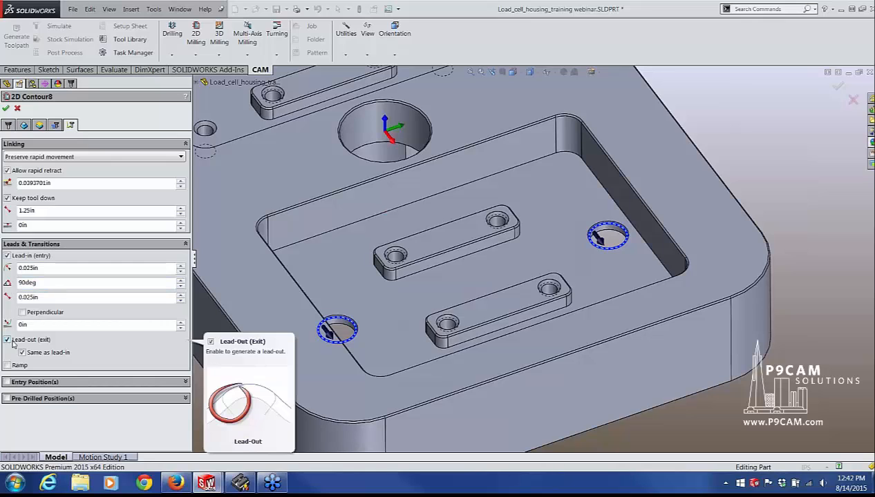
{"action": "left_click", "coordinate": [7, 256]}
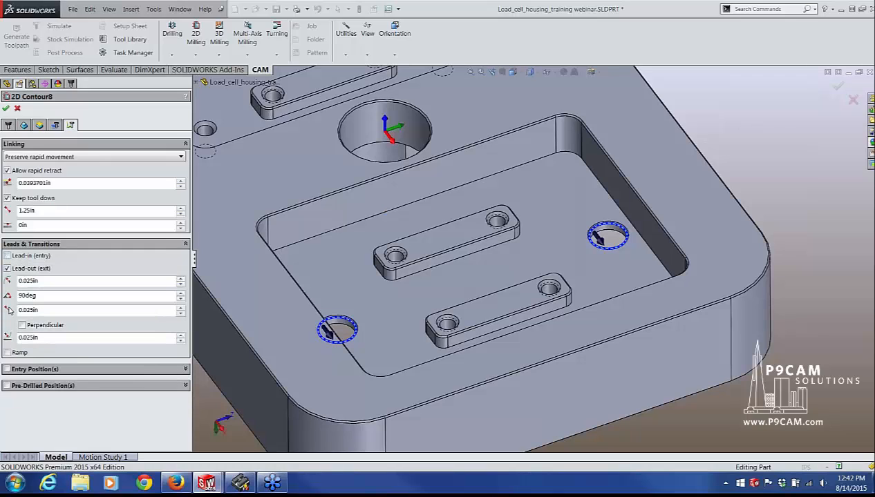
{"action": "left_click", "coordinate": [7, 268]}
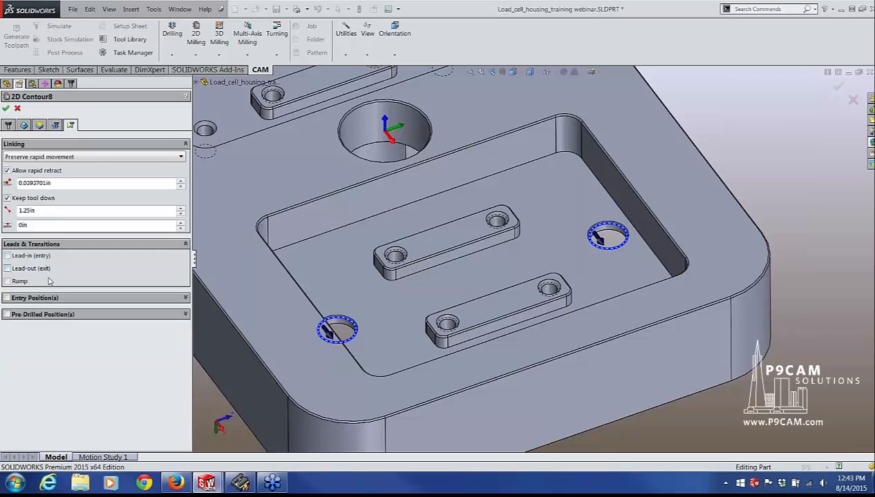
{"action": "left_click", "coordinate": [7, 109]}
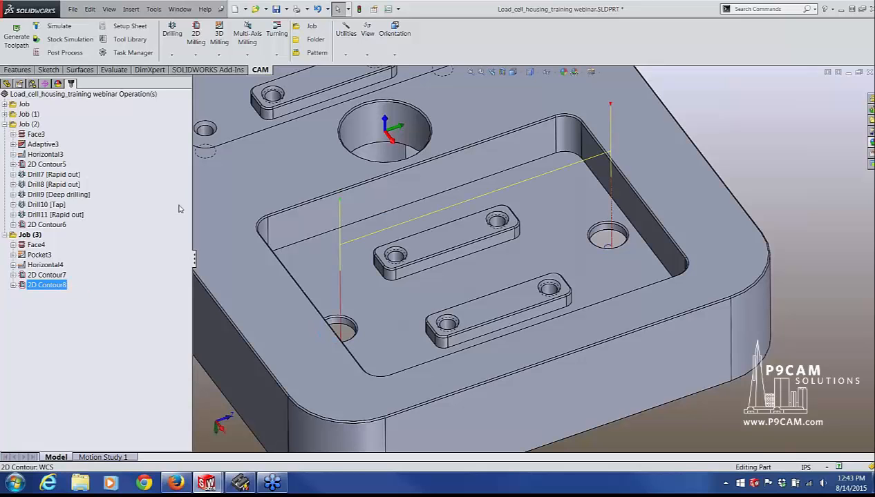
{"action": "mouse_move", "coordinate": [395, 239]}
{"action": "middle_mouse_down"}
{"action": "mouse_move", "coordinate": [408, 307]}
{"action": "mouse_move", "coordinate": [410, 259]}
{"action": "mouse_move", "coordinate": [397, 257]}
{"action": "middle_mouse_up"}
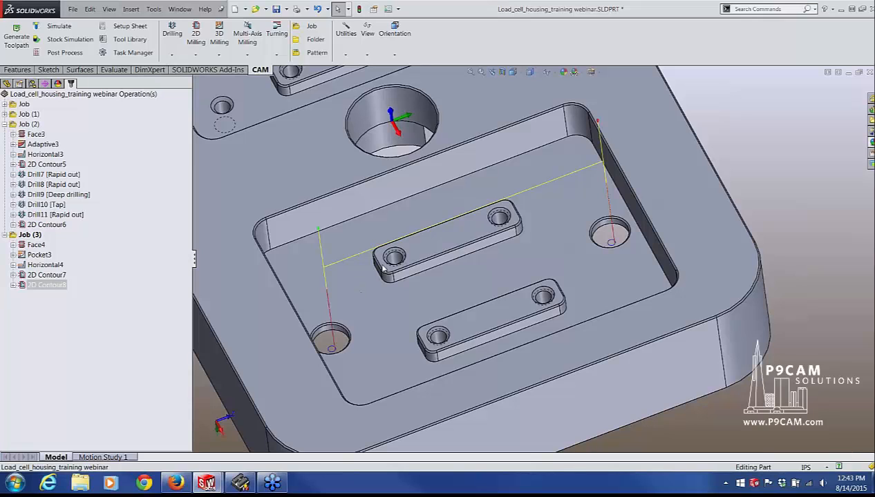
{"action": "middle_click_drag", "start_coordinate": [382, 278], "coordinate": [423, 240]}
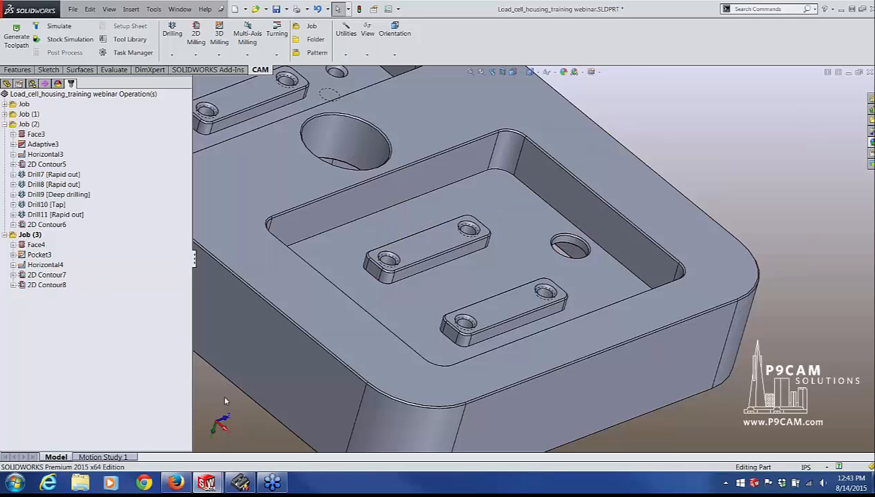
Run a combined stock simulation of Job (2) and Job (3)
{"action": "key", "text": "f"}
{"action": "middle_click_drag", "start_coordinate": [334, 187], "coordinate": [349, 187]}
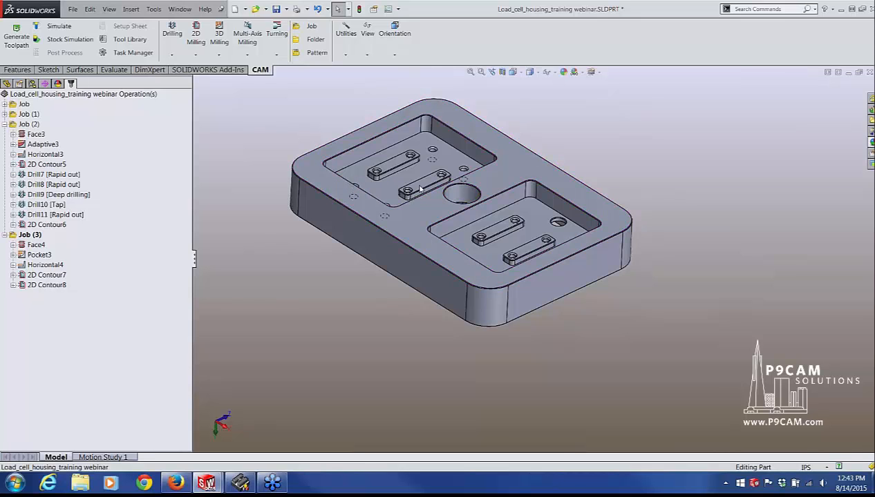
{"action": "middle_click_drag", "start_coordinate": [429, 177], "coordinate": [456, 176]}
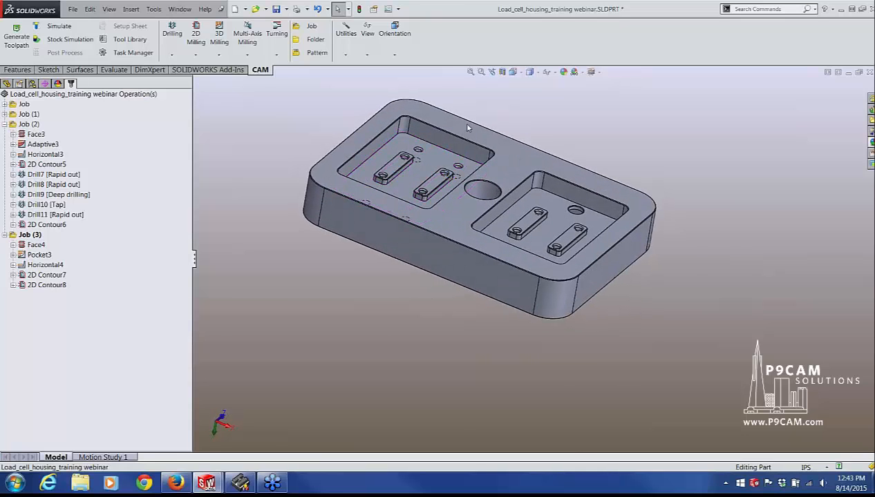
{"action": "scroll", "coordinate": [467, 128], "scroll_direction": "down", "scroll_amount": 2}
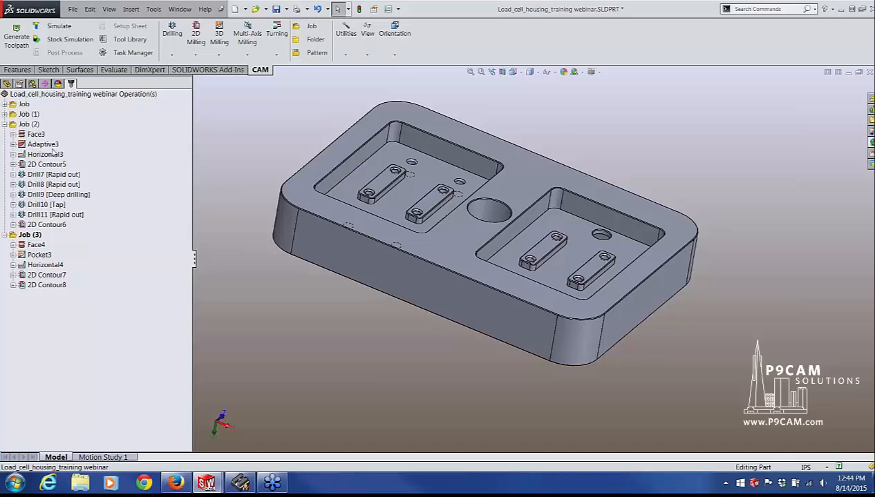
{"action": "left_click", "coordinate": [21, 125]}
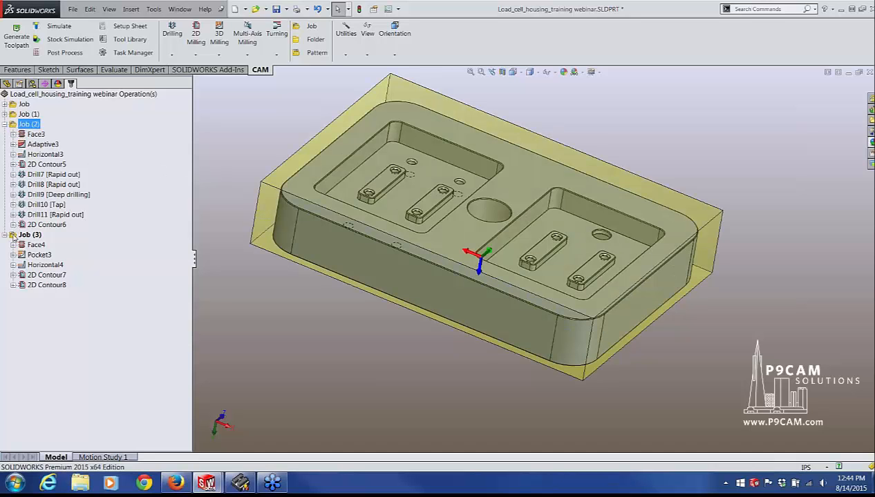
{"action": "left_click", "coordinate": [12, 237], "text": "ctrl"}
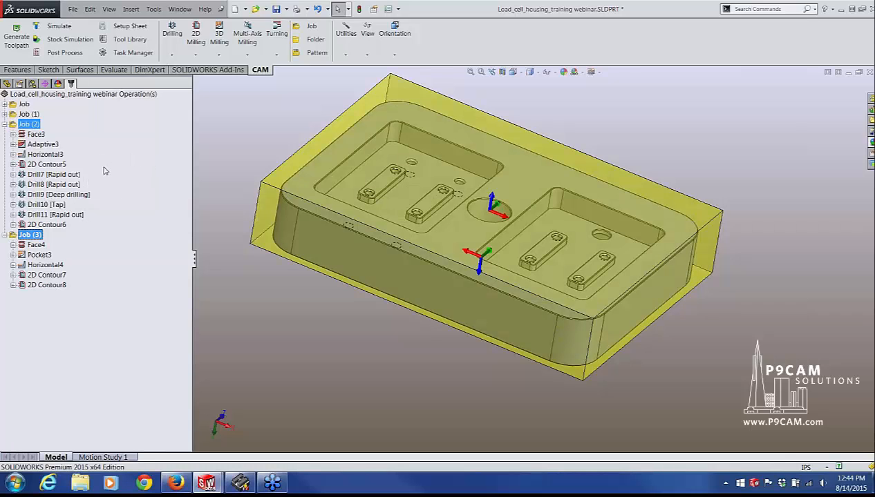
{"action": "left_click", "coordinate": [68, 39]}
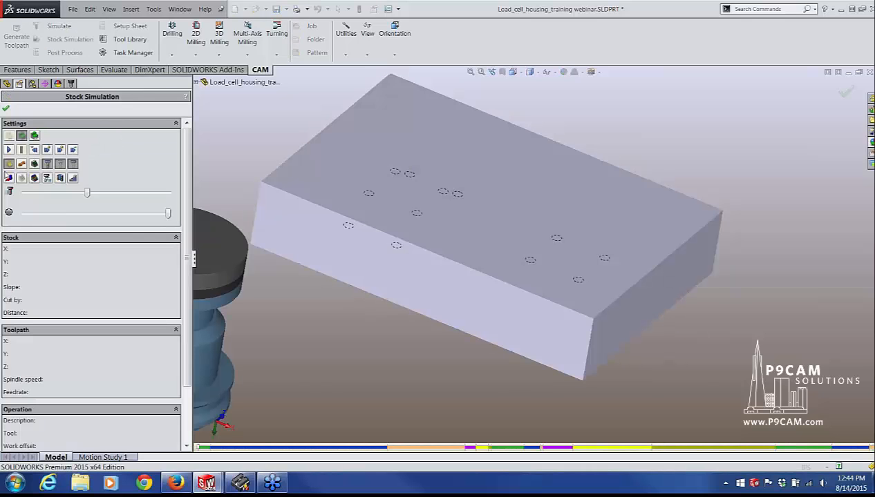
{"action": "left_click", "coordinate": [8, 150]}
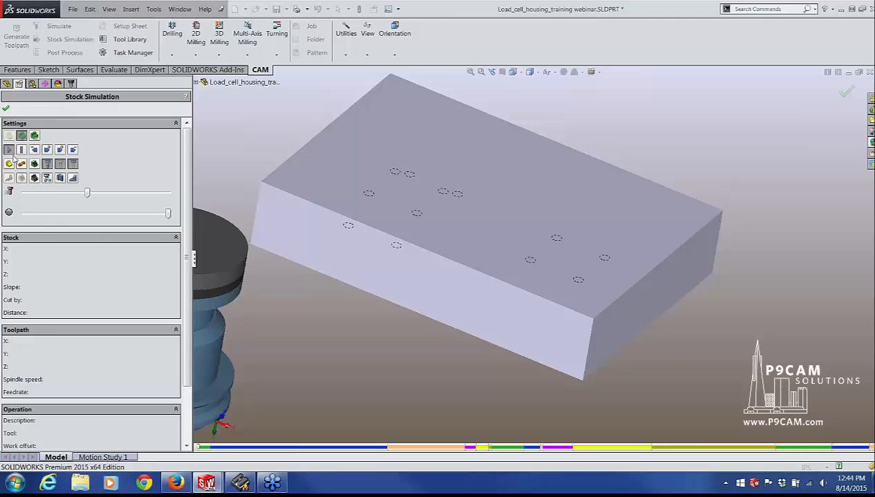
Slow down the stock simulation playback and watch the machining on both sides of the housing
{"action": "middle_click_drag", "start_coordinate": [290, 262], "coordinate": [341, 141]}
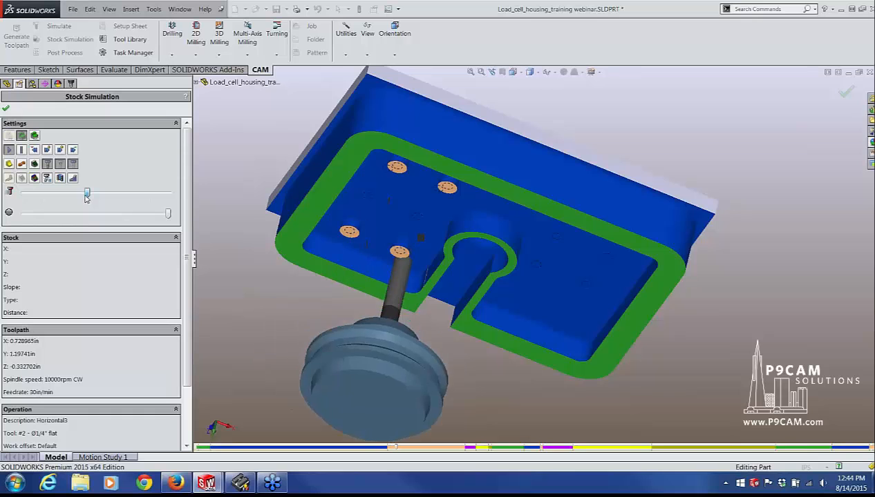
{"action": "left_click_drag", "start_coordinate": [87, 193], "coordinate": [78, 193]}
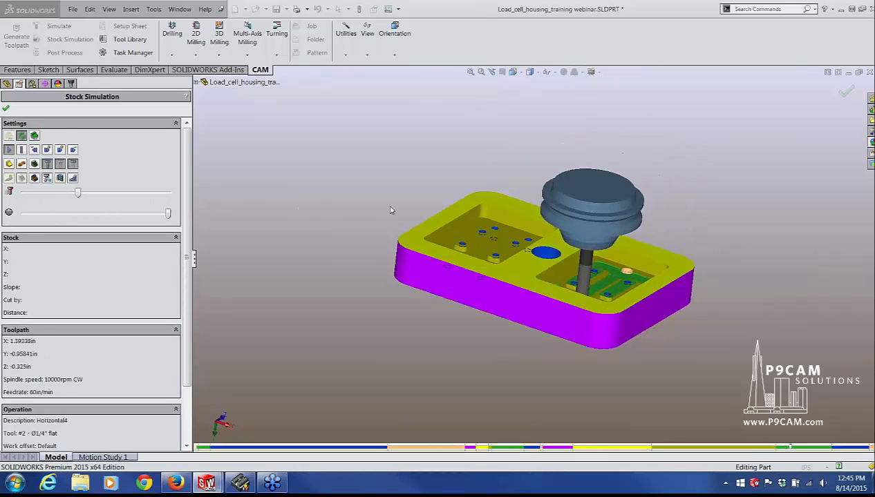
{"action": "scroll", "coordinate": [512, 259], "scroll_direction": "down", "scroll_amount": 2}
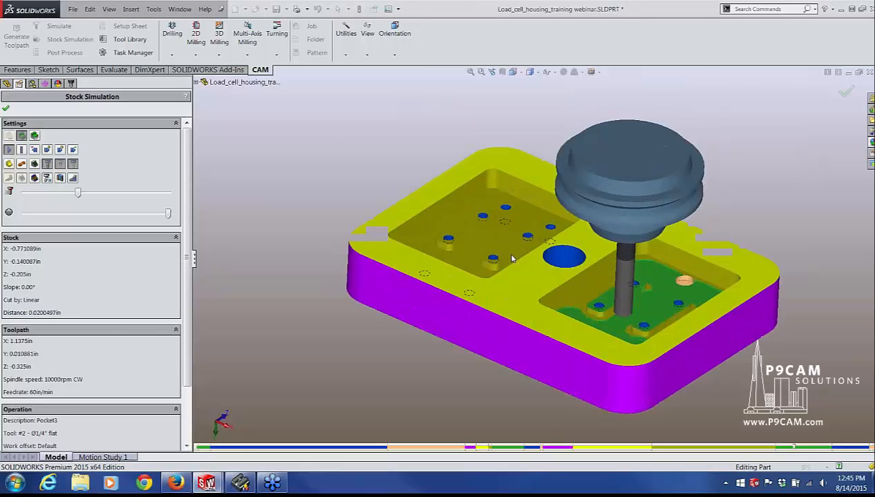
{"action": "scroll", "coordinate": [513, 261], "scroll_direction": "down", "scroll_amount": 3}
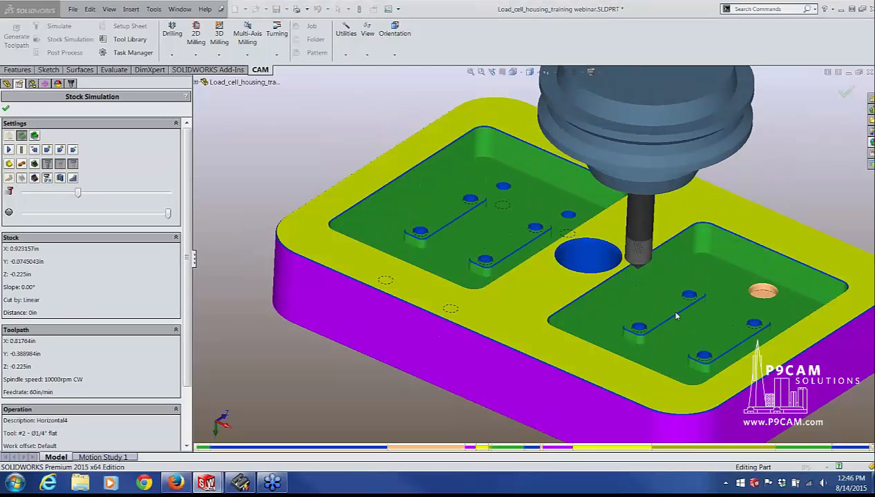
Examine the simulated clearance holes and chamfered pocket edges, and check the simulation's machining statistics
{"action": "middle_click_drag", "start_coordinate": [701, 307], "coordinate": [699, 318]}
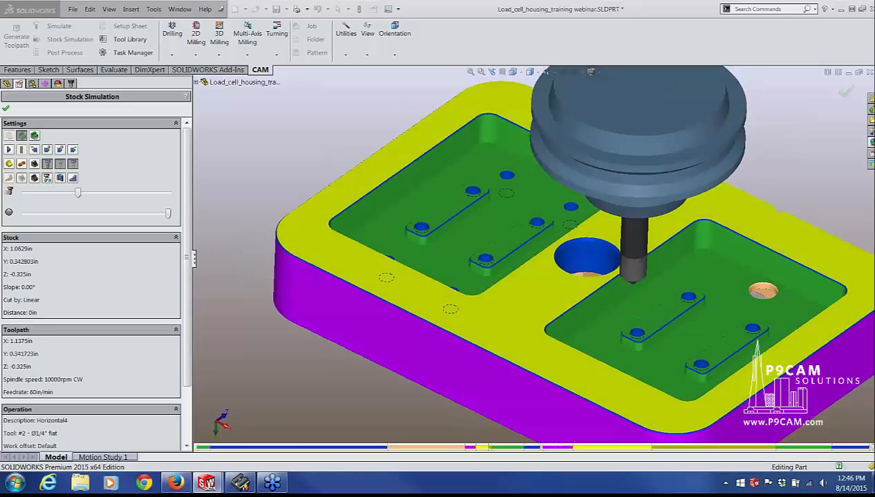
{"action": "scroll", "coordinate": [699, 317], "scroll_direction": "down", "scroll_amount": 8}
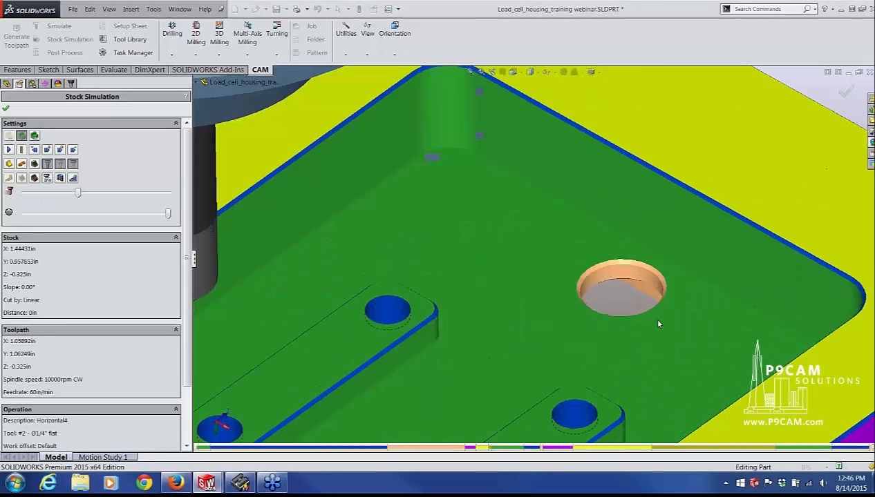
{"action": "scroll", "coordinate": [658, 323], "scroll_direction": "up", "scroll_amount": 6}
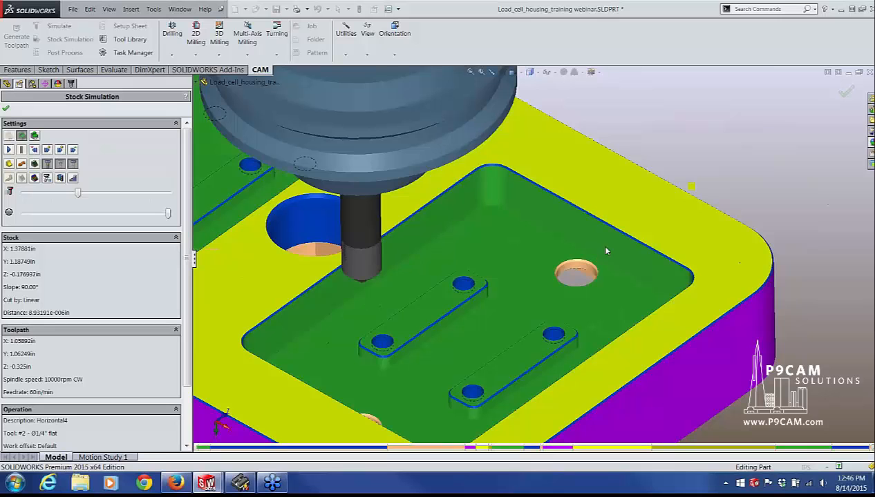
{"action": "scroll", "coordinate": [518, 280], "scroll_direction": "up", "scroll_amount": 6}
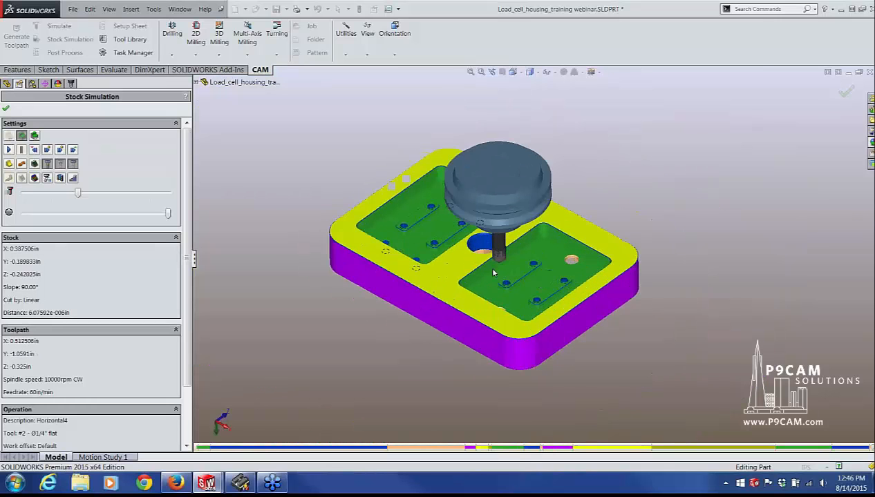
{"action": "scroll", "coordinate": [493, 273], "scroll_direction": "down", "scroll_amount": 2}
{"action": "middle_click_drag", "start_coordinate": [489, 283], "coordinate": [510, 265]}
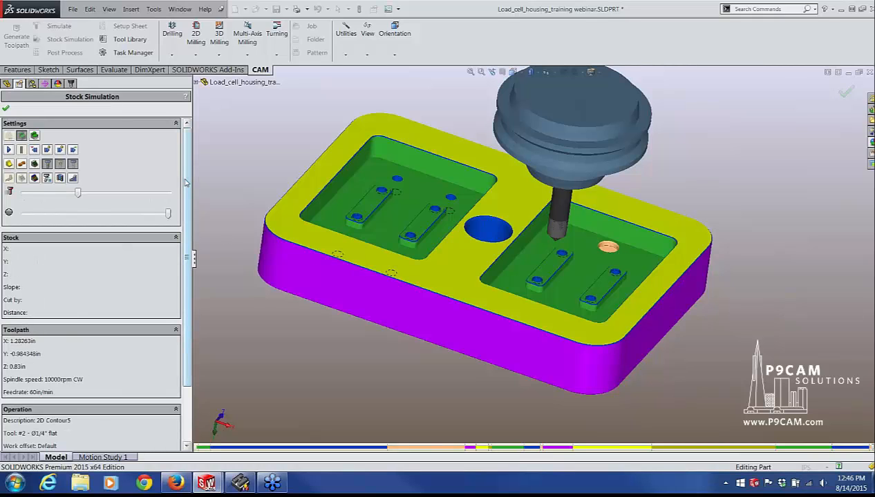
{"action": "left_click_drag", "start_coordinate": [188, 176], "coordinate": [181, 271]}
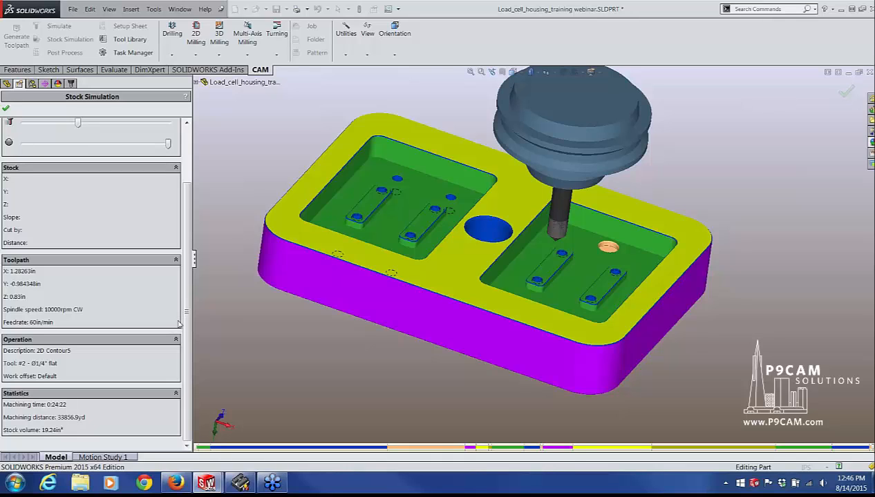
{"action": "left_click_drag", "start_coordinate": [187, 319], "coordinate": [190, 257]}
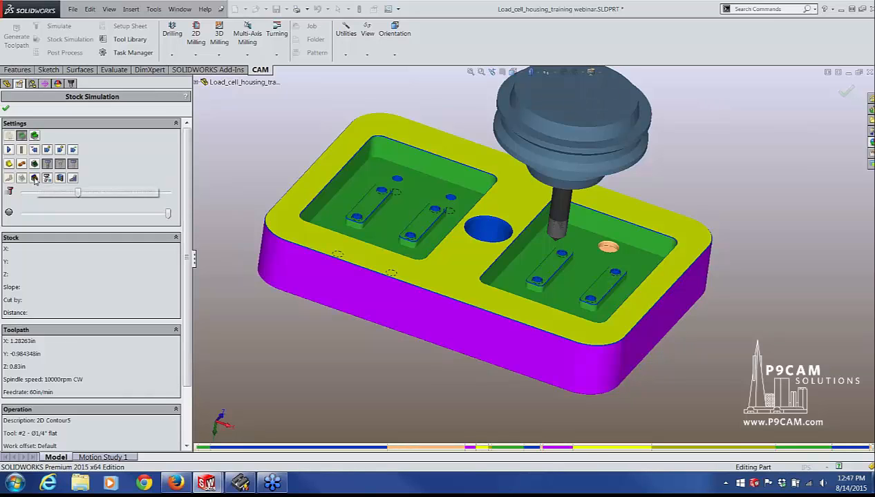
Compare the simulated stock against the model on both sides of the housing, and close the stock simulation
{"action": "left_click", "coordinate": [35, 178]}
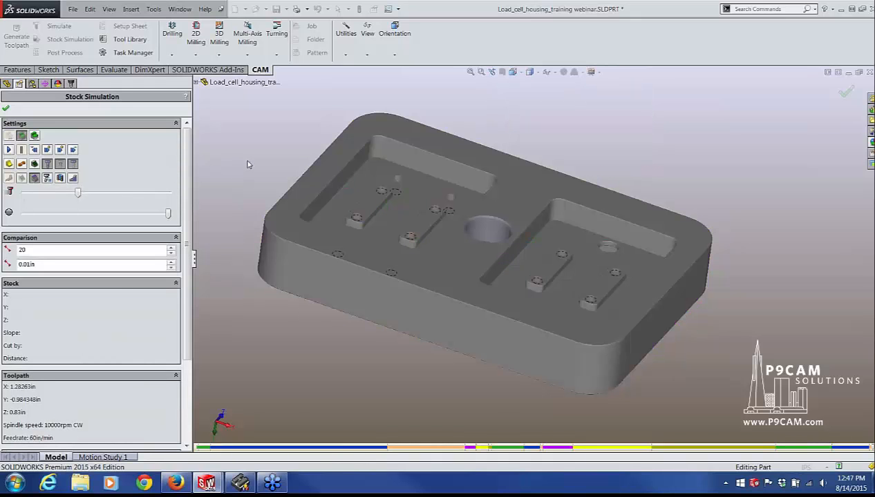
{"action": "middle_click_drag", "start_coordinate": [283, 174], "coordinate": [273, 197]}
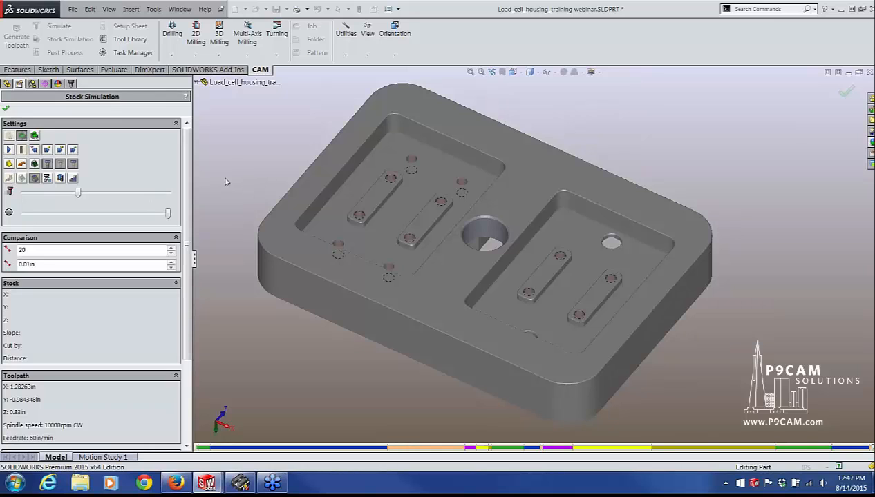
{"action": "middle_click_drag", "start_coordinate": [332, 134], "coordinate": [300, 356]}
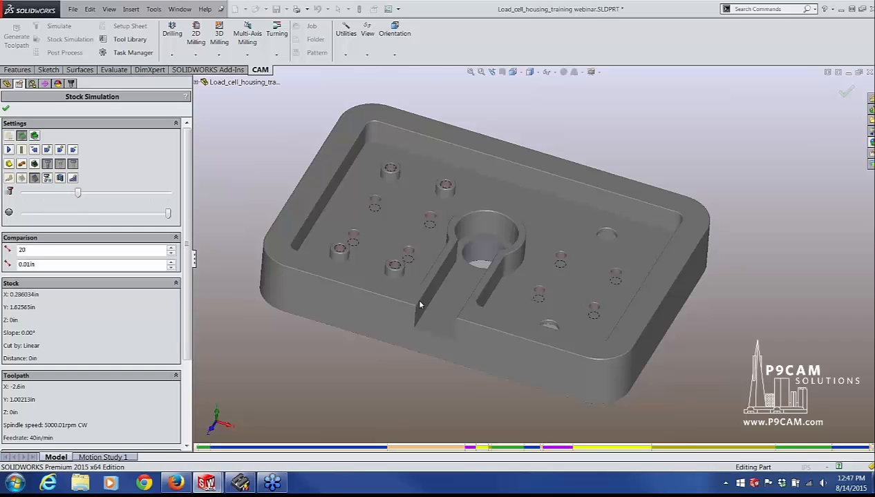
{"action": "middle_click_drag", "start_coordinate": [412, 306], "coordinate": [318, 181]}
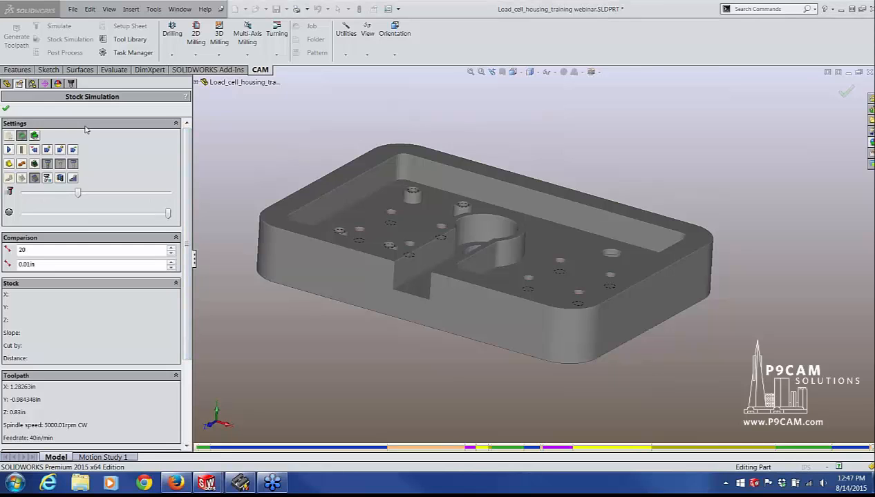
{"action": "left_click", "coordinate": [6, 110]}
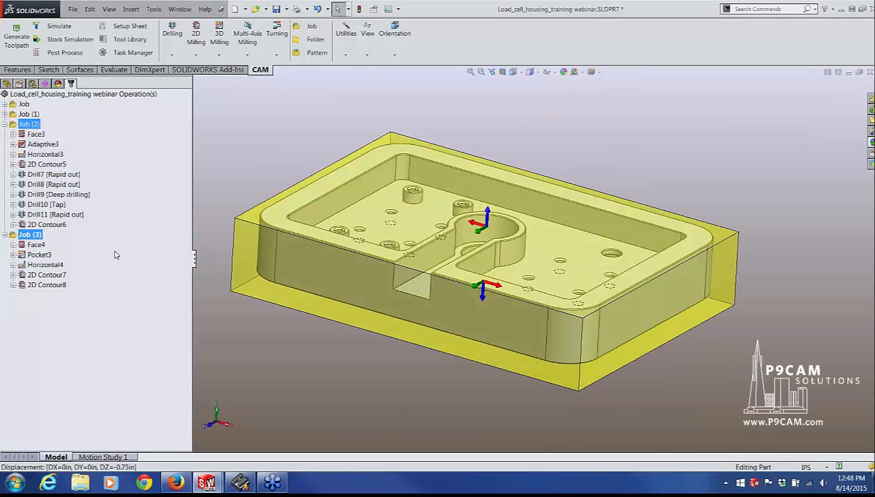
Set the compensation type of Job (2)'s 2D Contour5 operation to Wear
{"action": "left_click", "coordinate": [38, 256]}
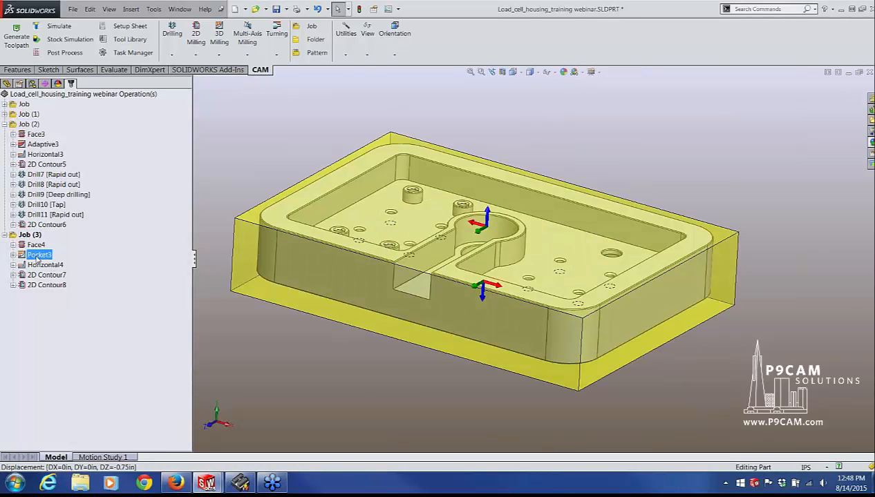
{"action": "left_click", "coordinate": [25, 166]}
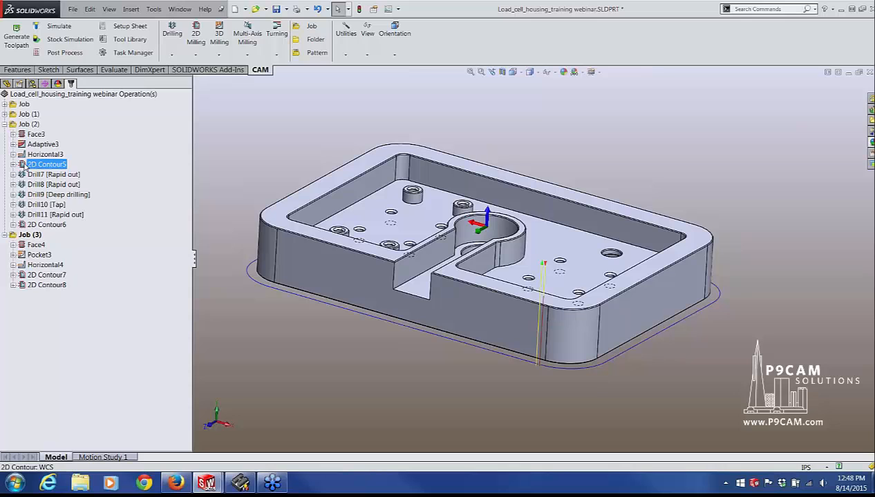
{"action": "right_click", "coordinate": [26, 166]}
{"action": "left_click", "coordinate": [43, 163]}
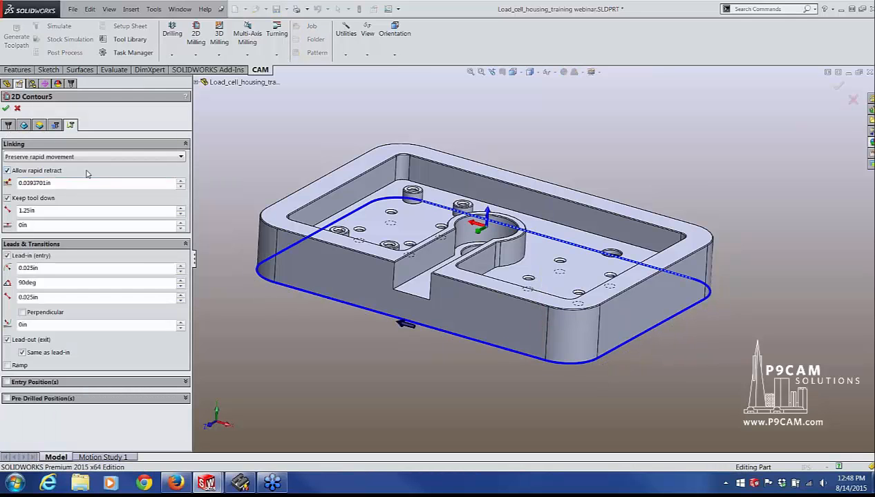
{"action": "left_click", "coordinate": [55, 125]}
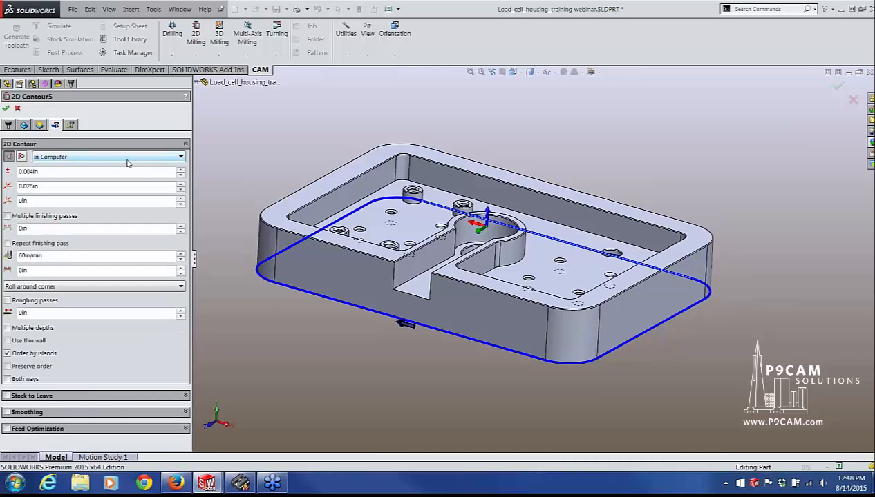
{"action": "mouse_move", "coordinate": [127, 163]}
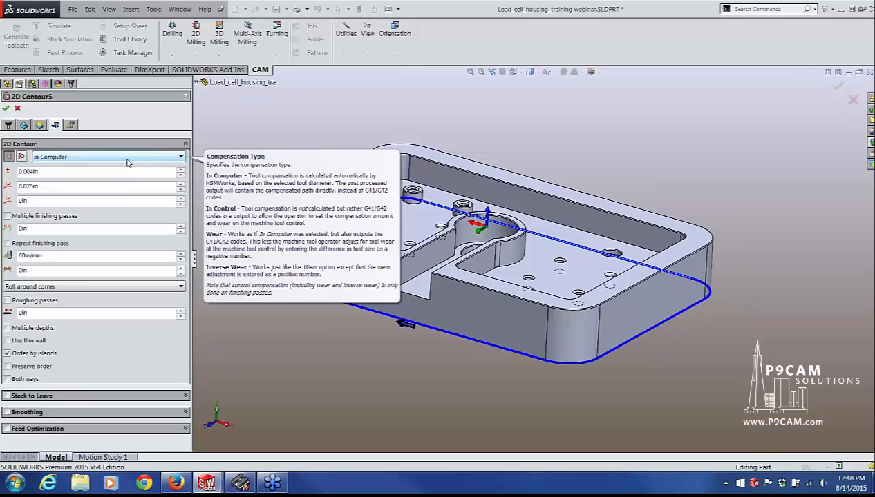
{"action": "left_click", "coordinate": [127, 163]}
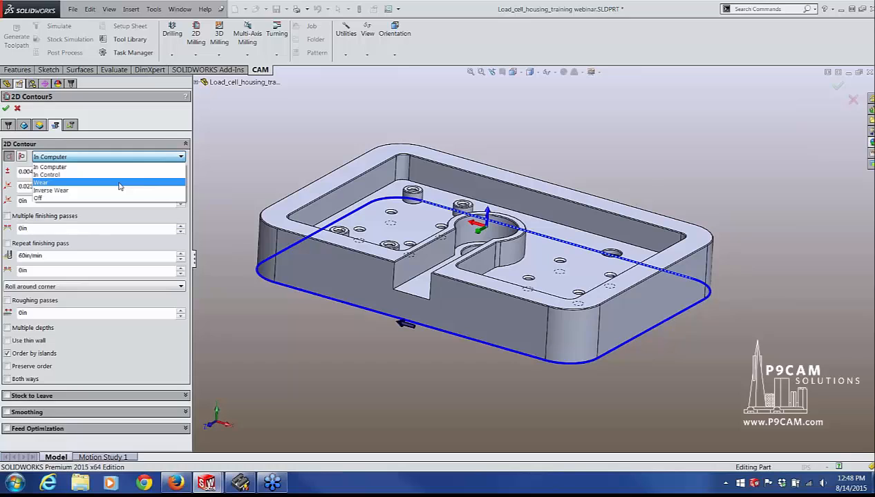
{"action": "left_click", "coordinate": [119, 183]}
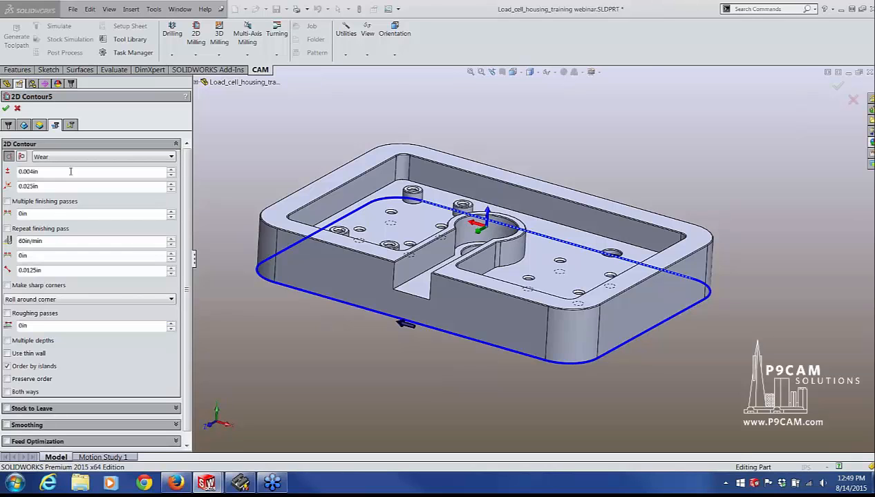
{"action": "mouse_move", "coordinate": [78, 173]}
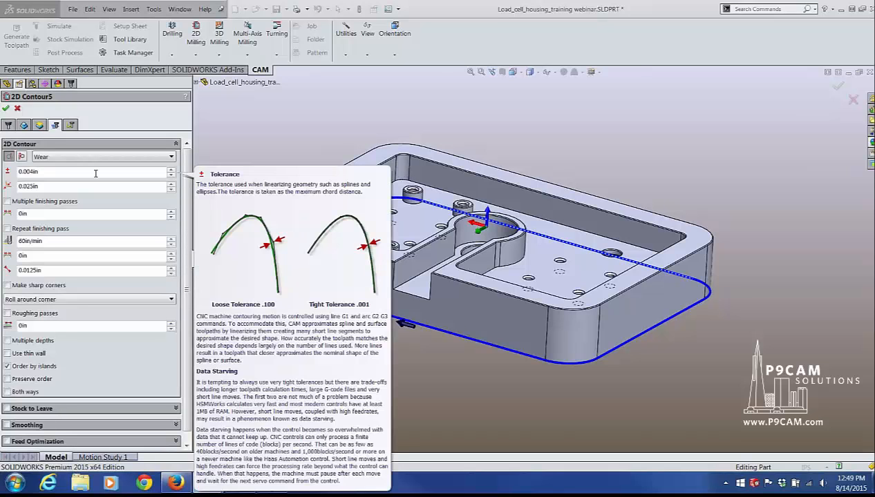
{"action": "left_click", "coordinate": [6, 108]}
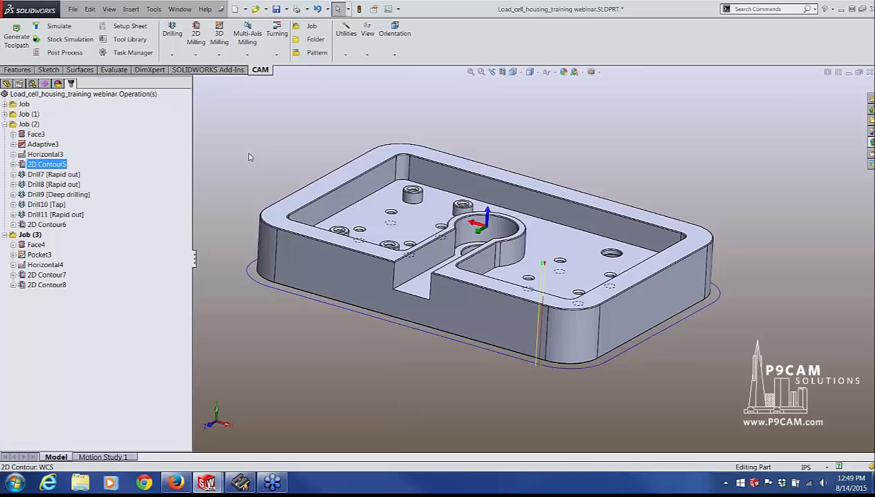
{"action": "left_click", "coordinate": [256, 160]}
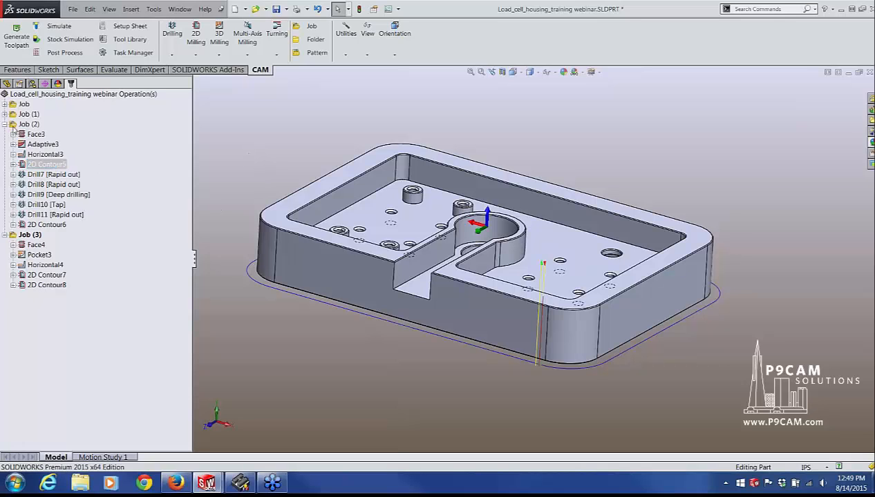
Start post-processing Job (2) with the haas.cps Generic HAAS post configuration
{"action": "left_click", "coordinate": [14, 125]}
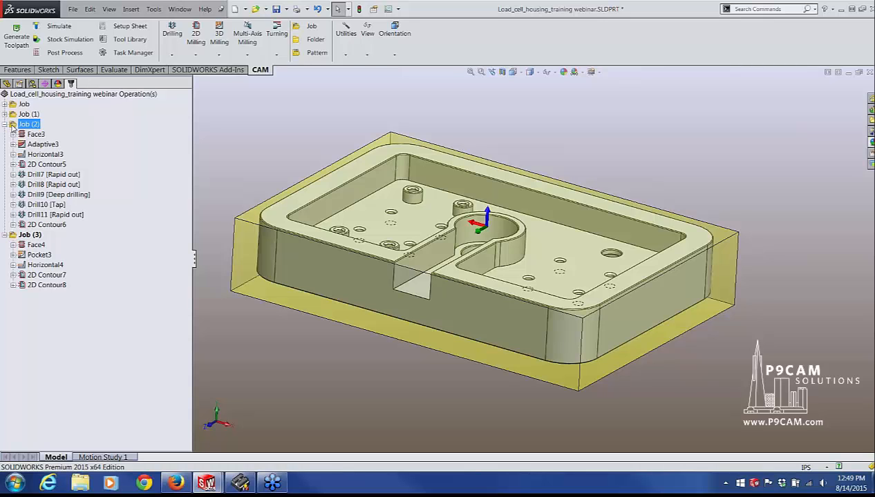
{"action": "left_click", "coordinate": [13, 237]}
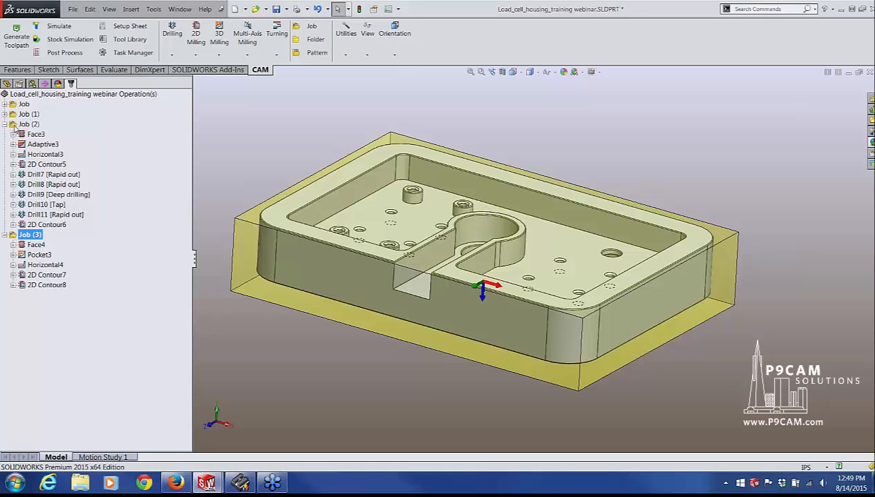
{"action": "left_click", "coordinate": [13, 126]}
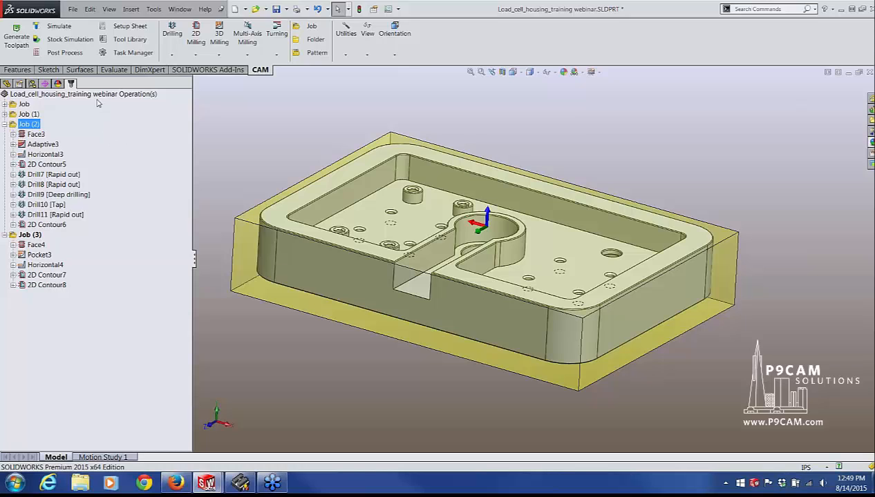
{"action": "left_click", "coordinate": [65, 53]}
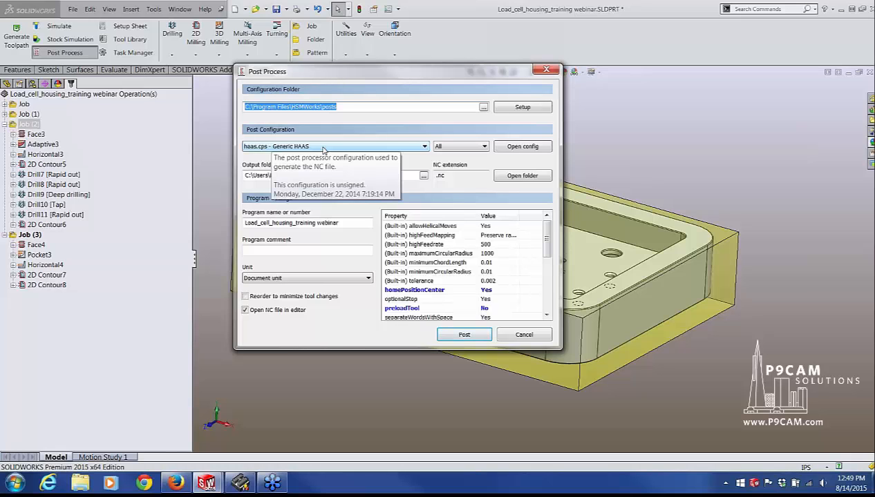
{"action": "left_click", "coordinate": [322, 146]}
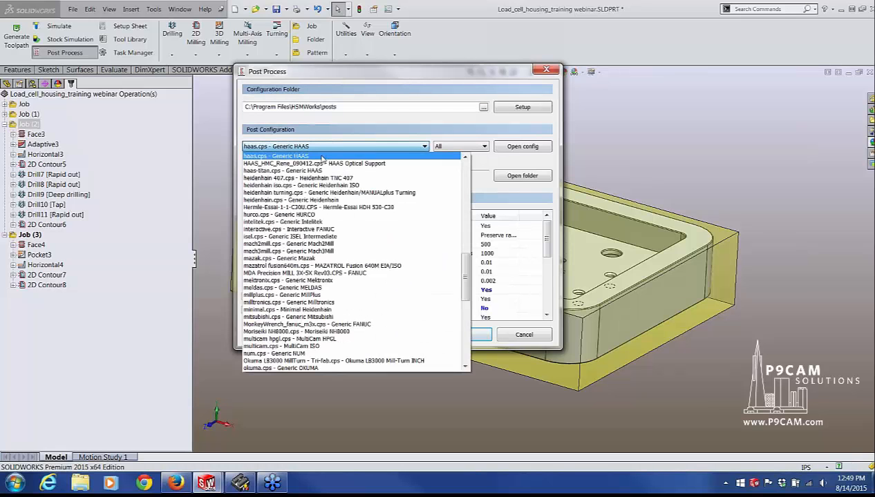
{"action": "left_click", "coordinate": [322, 157]}
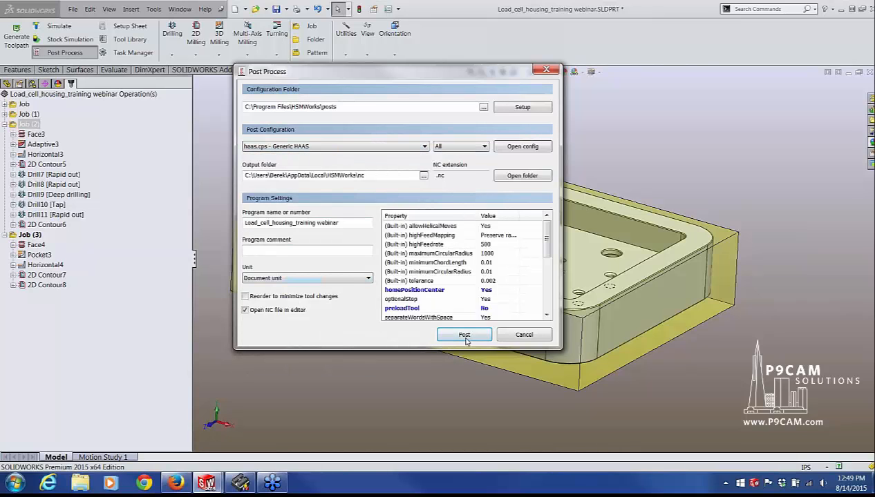
Set the program number to 1234, post the code to 1234.nc, review the NC program, and close the editor
{"action": "left_click", "coordinate": [349, 223]}
{"action": "left_click_drag", "start_coordinate": [348, 223], "coordinate": [217, 268]}
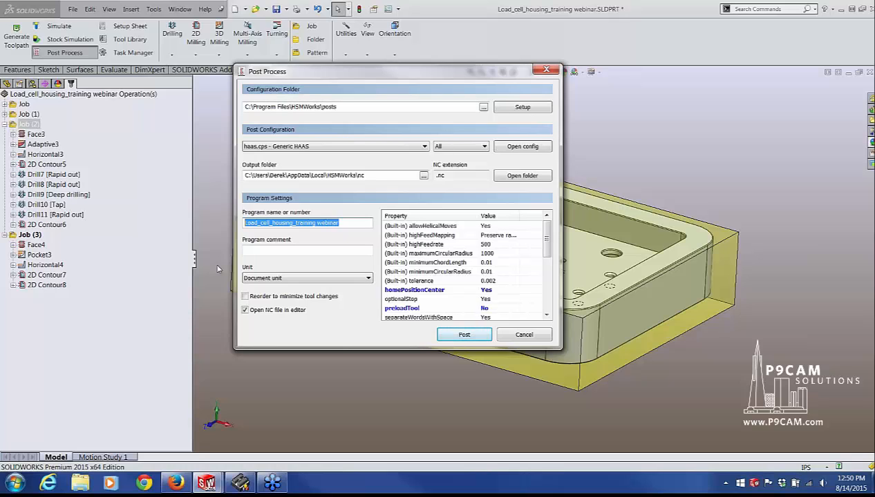
{"action": "key", "text": "BackSpace"}
{"action": "type", "text": "1"}
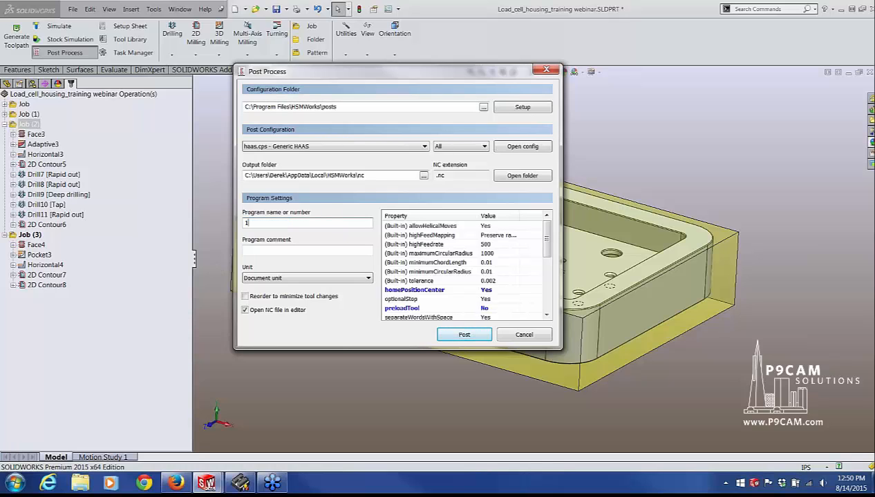
{"action": "type", "text": "234"}
{"action": "left_click", "coordinate": [459, 338]}
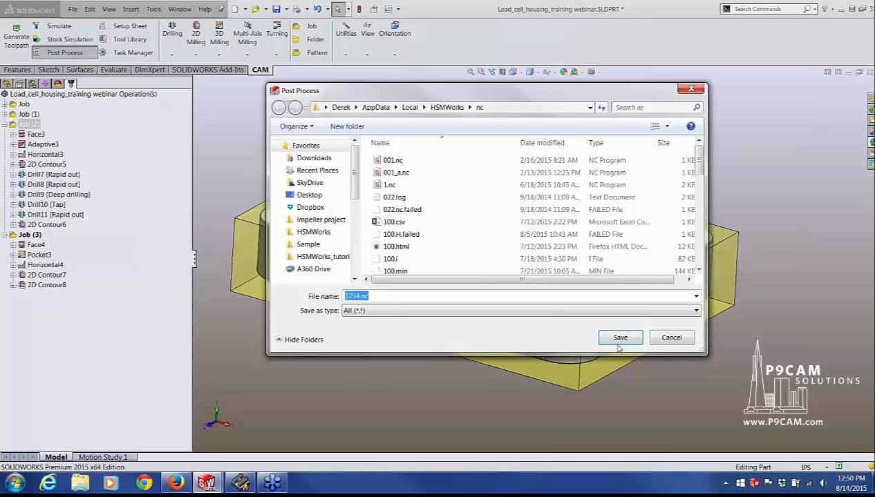
{"action": "left_click", "coordinate": [620, 338]}
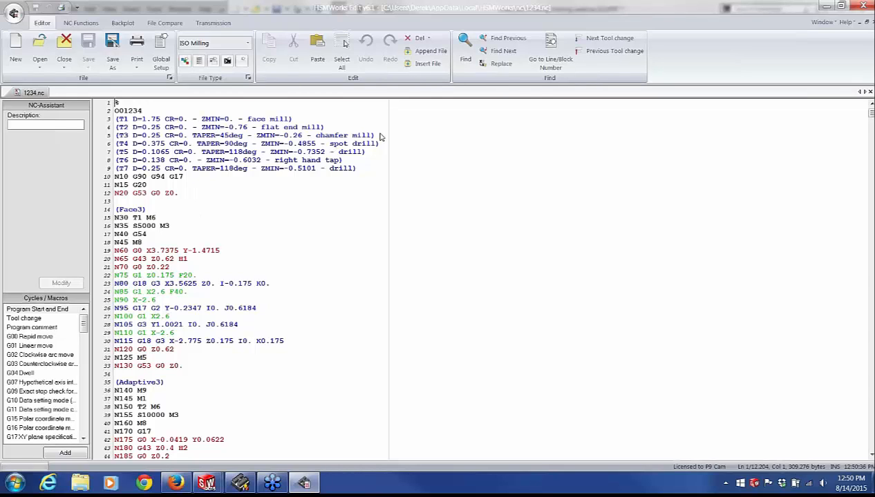
{"action": "left_click", "coordinate": [864, 7]}
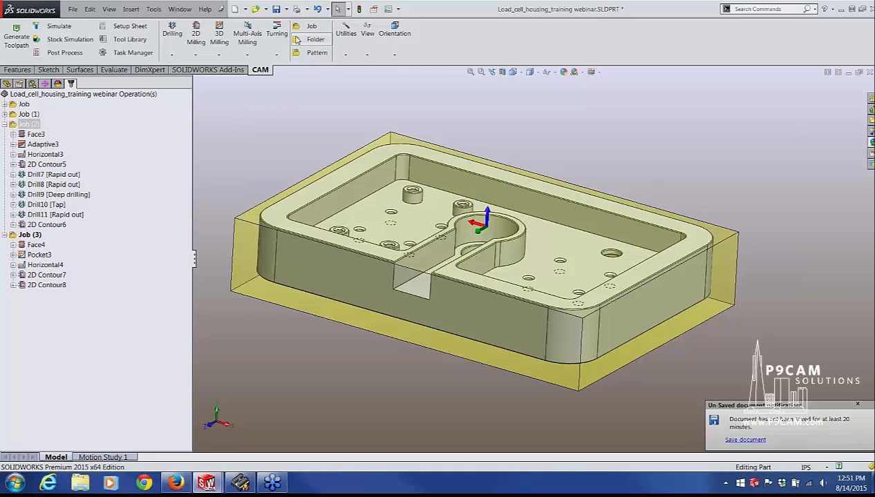
Save the part document and collapse Job (2) and Job (3) in the operation tree
{"action": "left_click", "coordinate": [277, 10]}
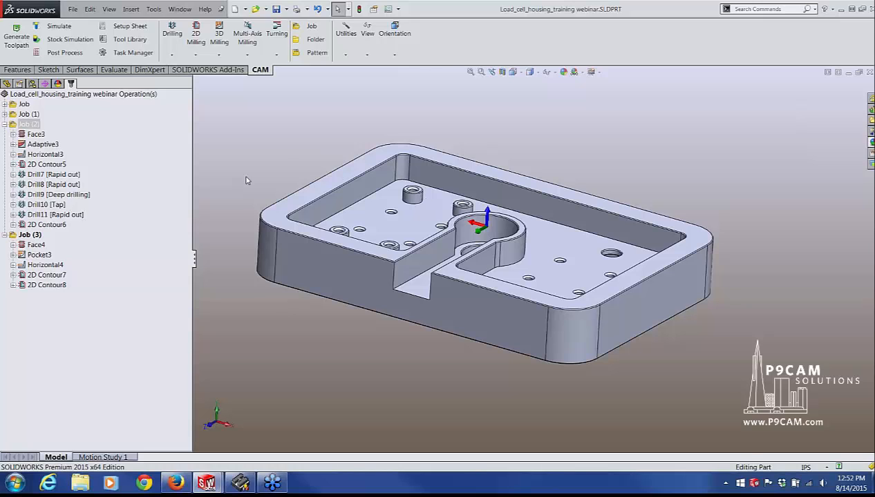
{"action": "middle_click_drag", "start_coordinate": [594, 311], "coordinate": [599, 399]}
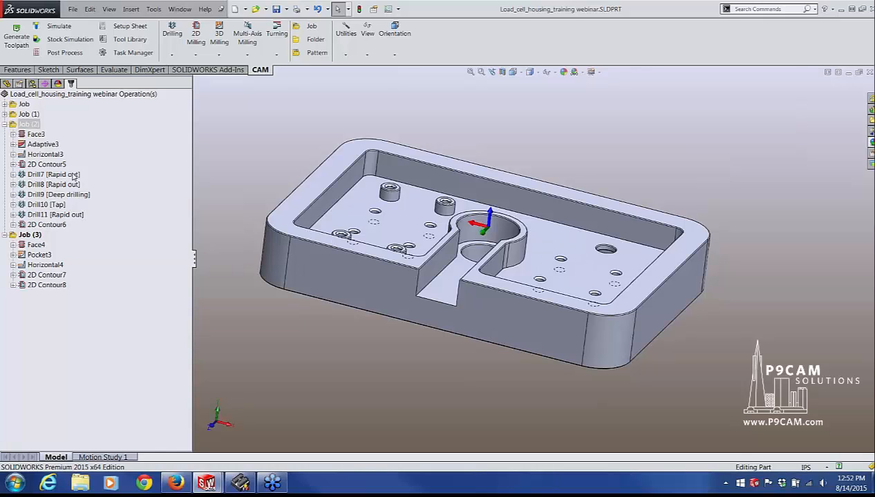
{"action": "left_click", "coordinate": [5, 124]}
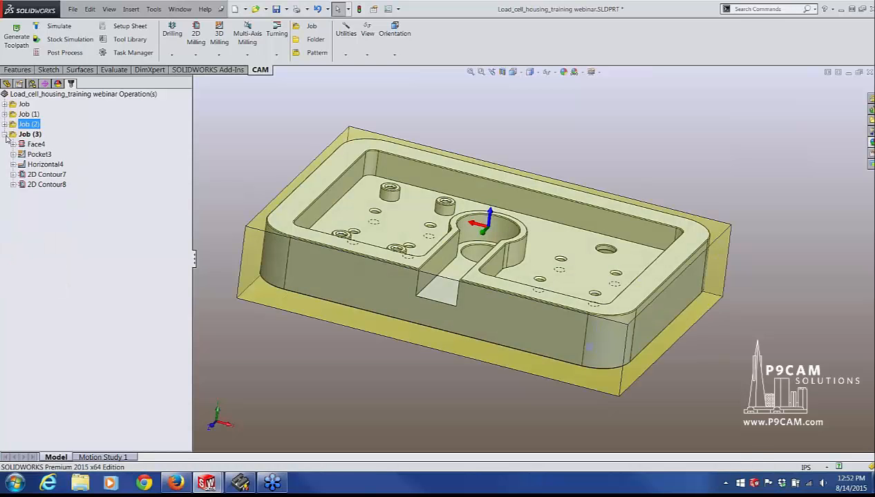
{"action": "left_click", "coordinate": [5, 134]}
{"action": "middle_click_drag", "start_coordinate": [379, 303], "coordinate": [404, 307]}
{"action": "left_click", "coordinate": [47, 180]}
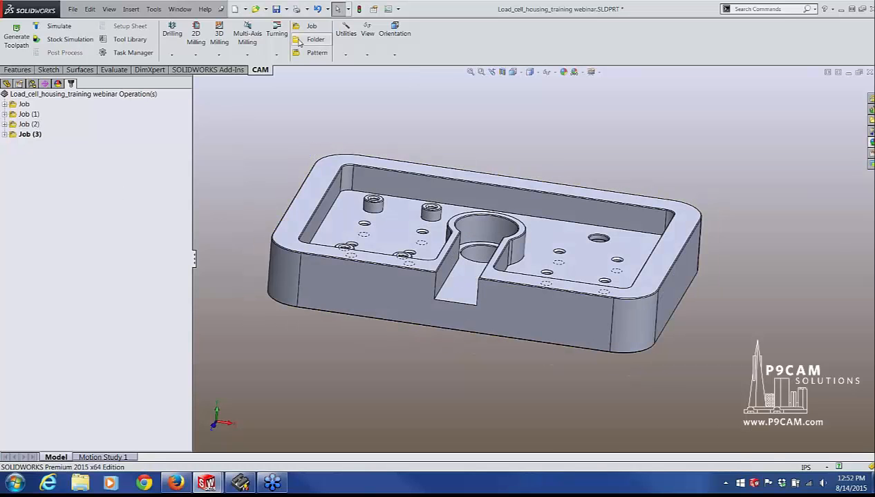
Try a new job whose work coordinate system uses Model & Orientation, oriented by the housing's upper rim face
{"action": "left_click", "coordinate": [309, 26]}
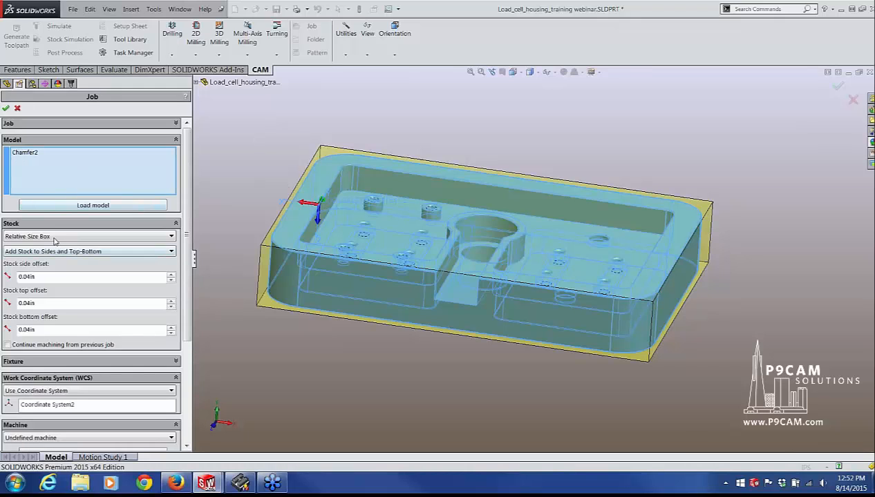
{"action": "left_click", "coordinate": [106, 379]}
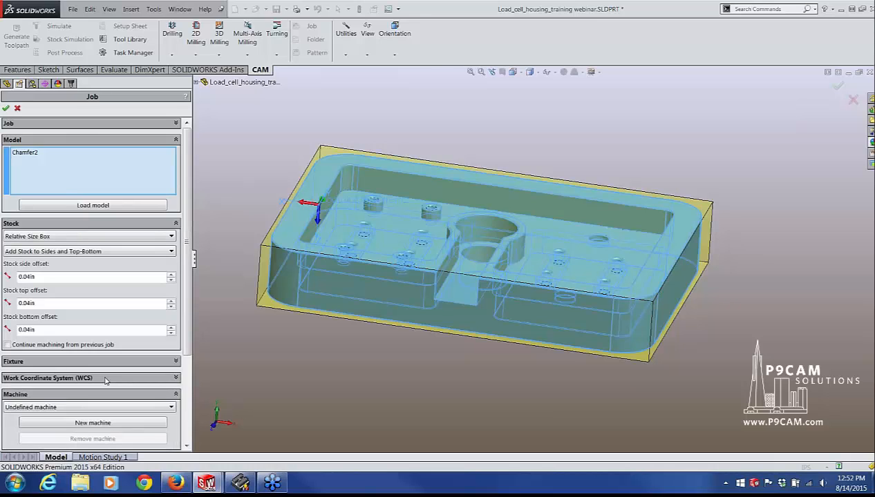
{"action": "left_click", "coordinate": [106, 379]}
{"action": "left_click", "coordinate": [80, 392]}
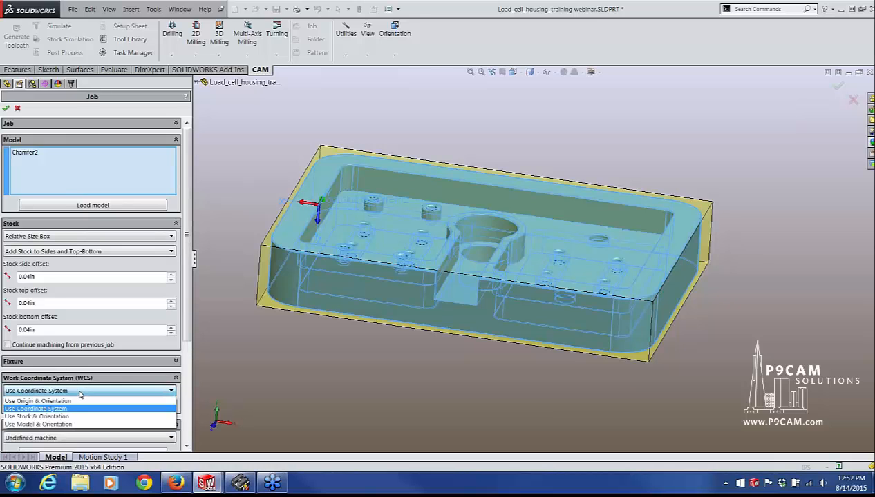
{"action": "left_click", "coordinate": [72, 424]}
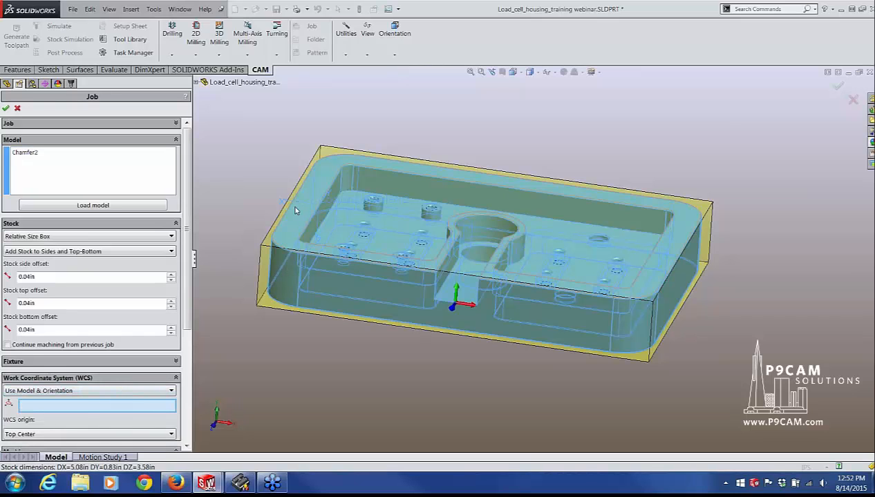
{"action": "left_click", "coordinate": [316, 185]}
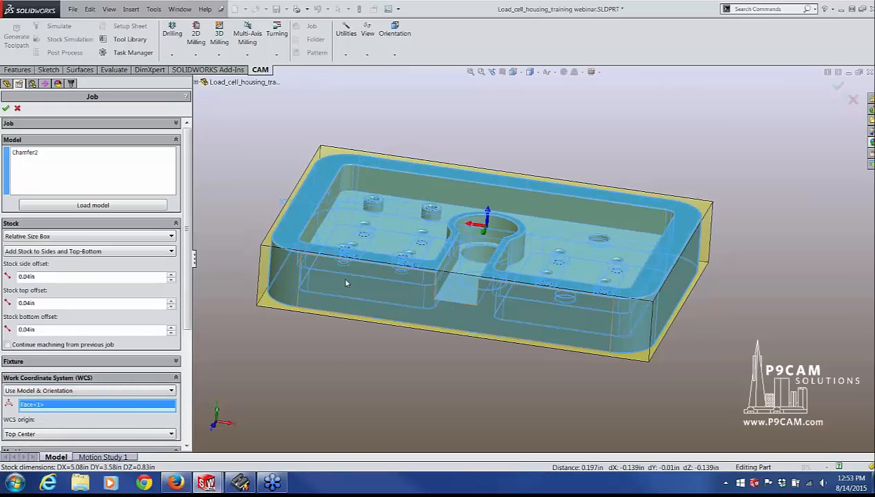
{"action": "scroll", "coordinate": [345, 337], "scroll_direction": "up", "scroll_amount": 3}
{"action": "mouse_move", "coordinate": [438, 310]}
{"action": "middle_mouse_down"}
{"action": "mouse_move", "coordinate": [421, 335]}
{"action": "mouse_move", "coordinate": [424, 309]}
{"action": "mouse_move", "coordinate": [429, 315]}
{"action": "middle_mouse_up"}
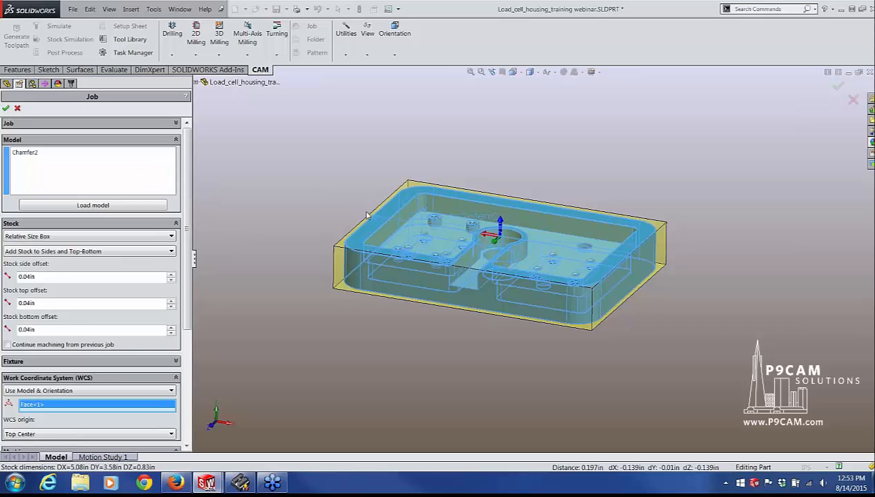
{"action": "left_click", "coordinate": [18, 110]}
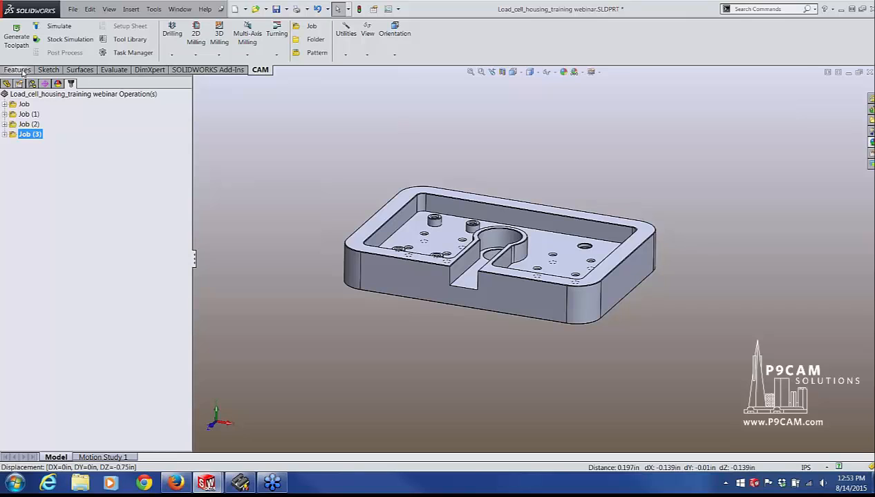
Show the part's feature tree, widen it, and view the housing model more closely
{"action": "left_click", "coordinate": [21, 70]}
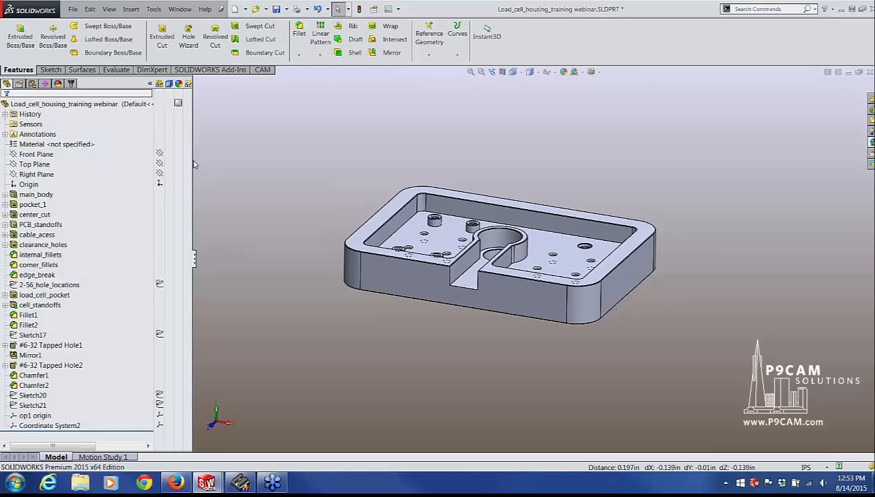
{"action": "left_click_drag", "start_coordinate": [194, 163], "coordinate": [212, 161]}
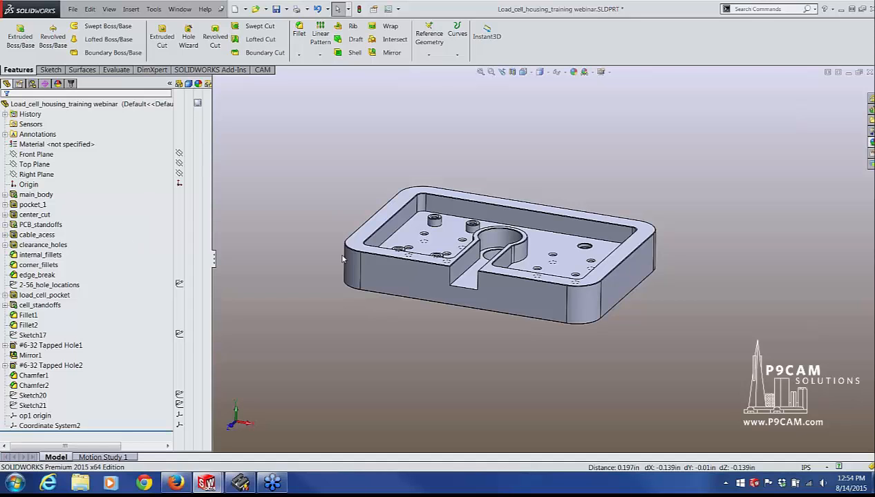
{"action": "scroll", "coordinate": [512, 220], "scroll_direction": "down", "scroll_amount": 2}
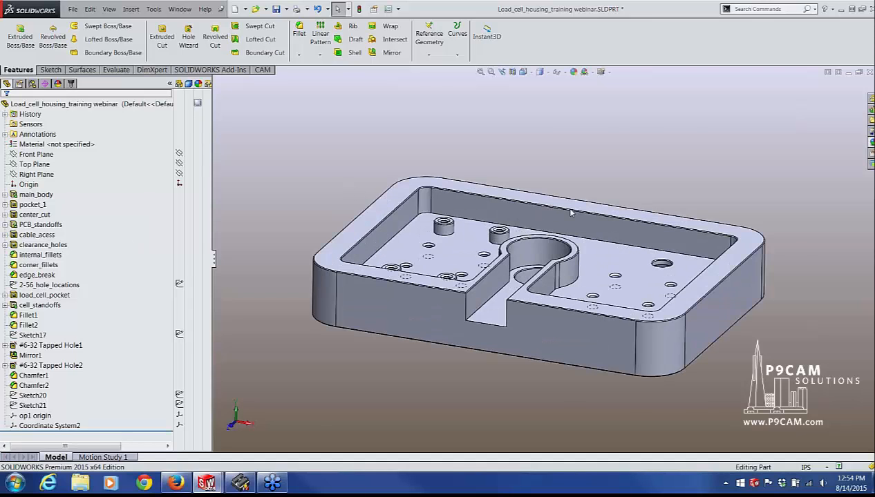
Start a new sketch on the housing's upper rim face
{"action": "scroll", "coordinate": [561, 214], "scroll_direction": "down", "scroll_amount": 2}
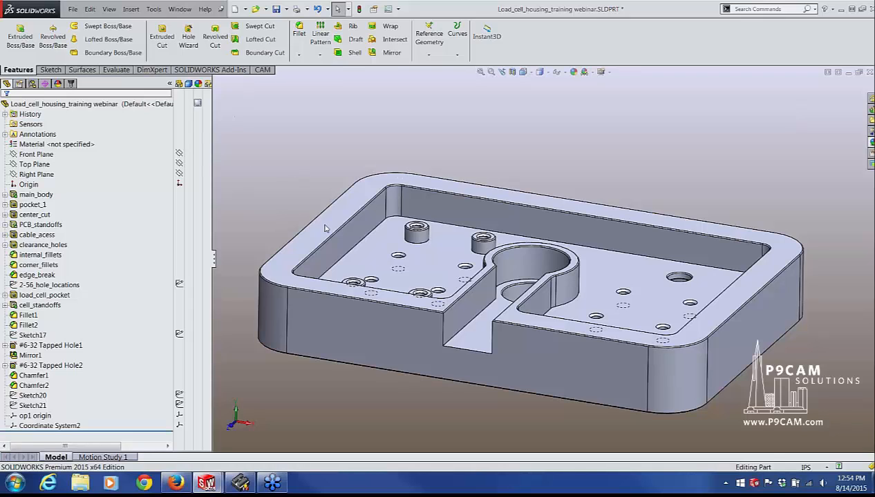
{"action": "left_click", "coordinate": [357, 199]}
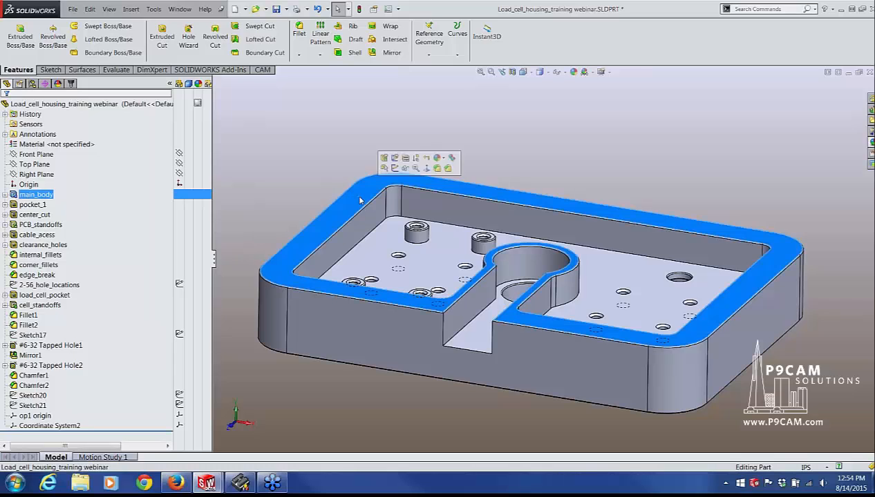
{"action": "left_click", "coordinate": [50, 70]}
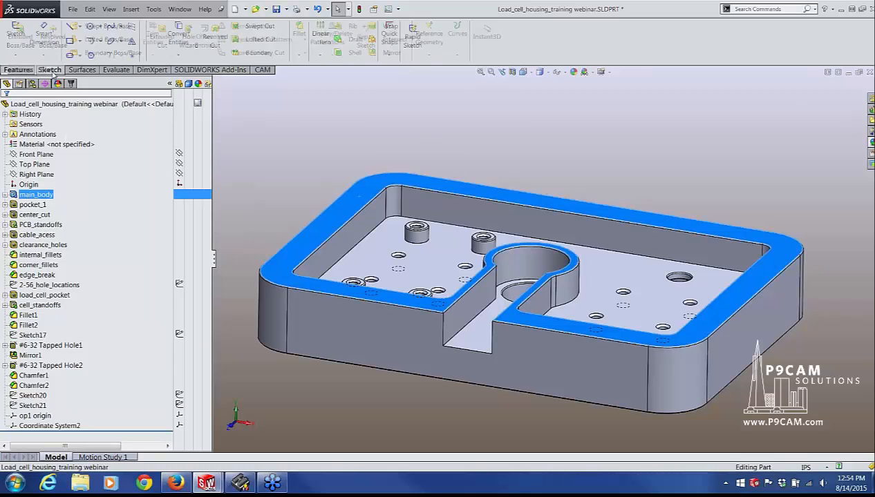
{"action": "left_click", "coordinate": [15, 31]}
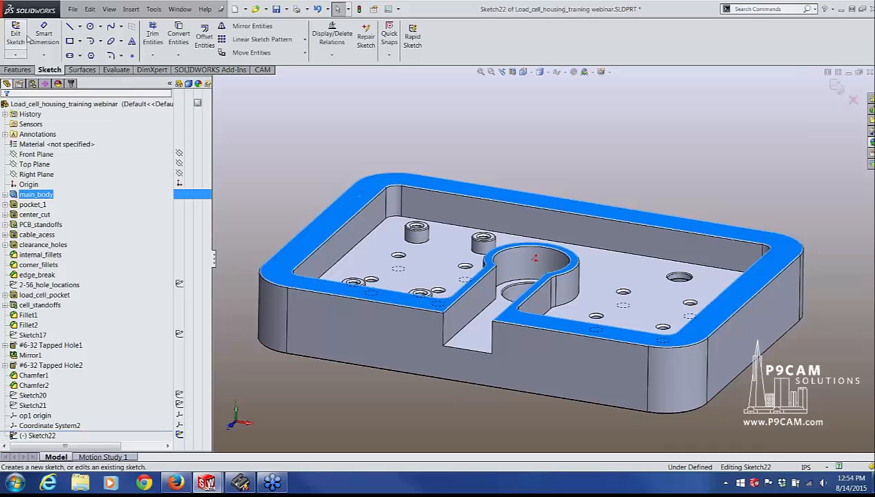
Convert the two straight outer rim edges that meet at the rounded rear left corner into sketch lines
{"action": "left_click", "coordinate": [287, 119]}
{"action": "middle_click_drag", "start_coordinate": [303, 137], "coordinate": [315, 190]}
{"action": "scroll", "coordinate": [362, 121], "scroll_direction": "down", "scroll_amount": 5}
{"action": "scroll", "coordinate": [362, 121], "scroll_direction": "down", "scroll_amount": 2}
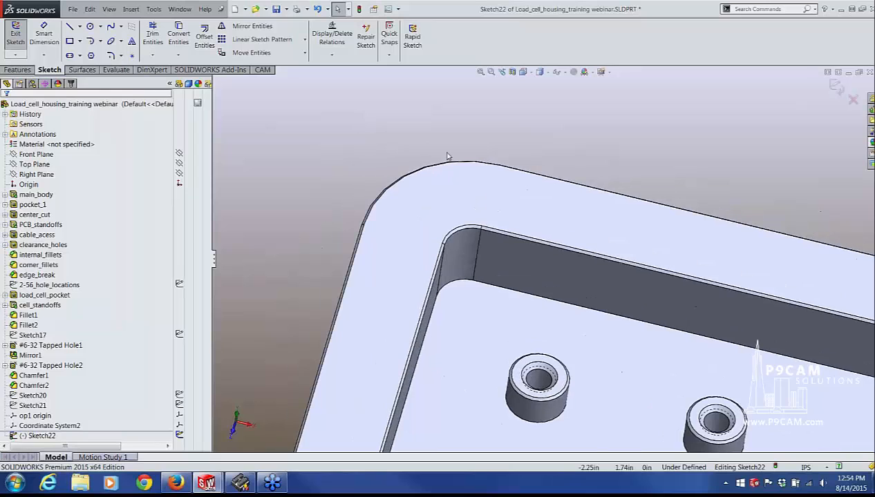
{"action": "middle_click_drag", "start_coordinate": [381, 244], "coordinate": [409, 219]}
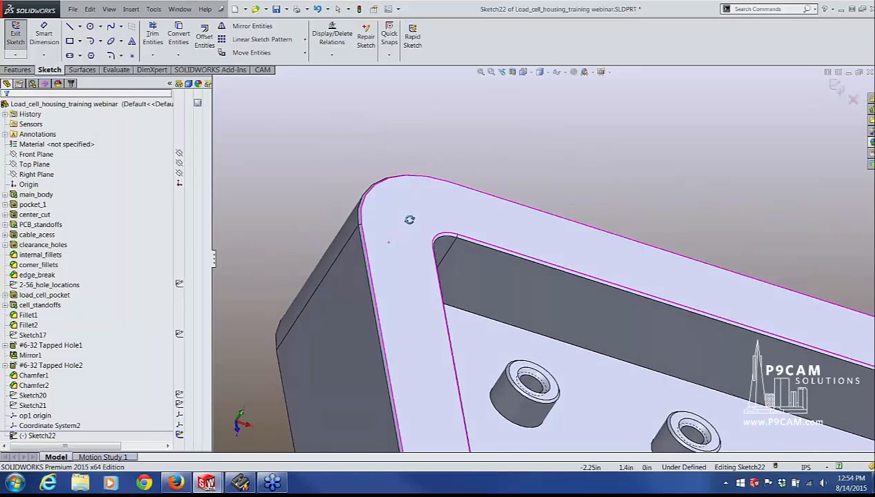
{"action": "left_click", "coordinate": [360, 252]}
{"action": "middle_click_drag", "start_coordinate": [497, 236], "coordinate": [439, 383]}
{"action": "scroll", "coordinate": [509, 158], "scroll_direction": "down", "scroll_amount": 3}
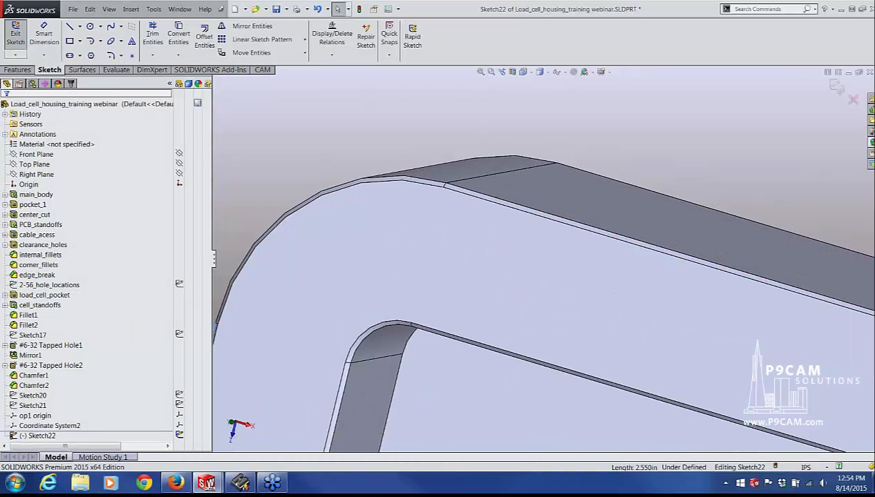
{"action": "scroll", "coordinate": [445, 224], "scroll_direction": "up", "scroll_amount": 3}
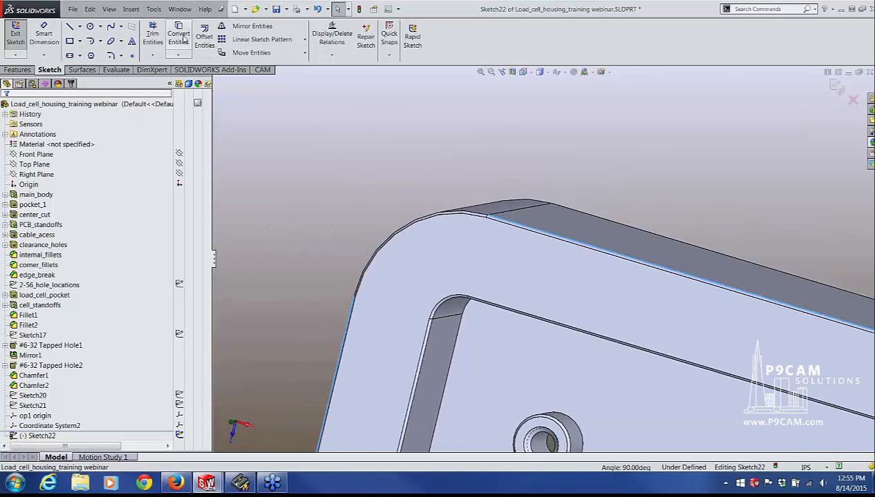
{"action": "left_click", "coordinate": [179, 32]}
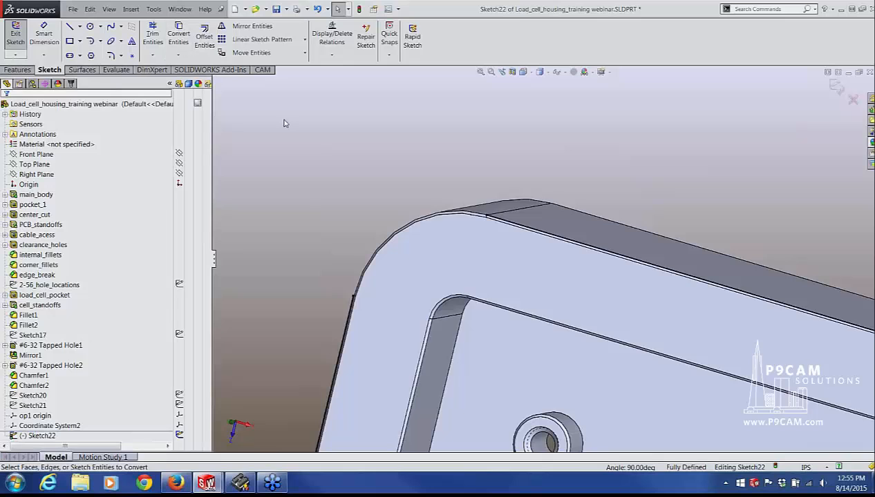
Extend the two converted lines to a sharp intersection beyond the rounded corner using the Corner option of Trim Entities
{"action": "middle_click_drag", "start_coordinate": [318, 104], "coordinate": [418, 238]}
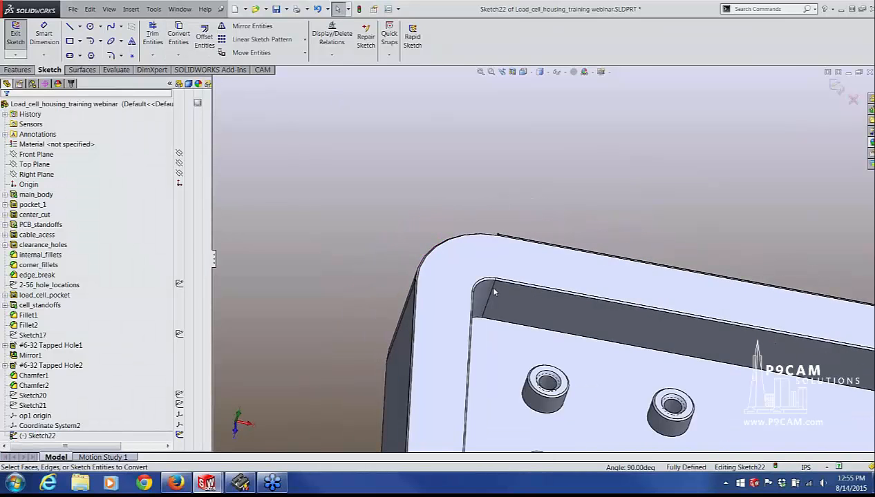
{"action": "scroll", "coordinate": [488, 287], "scroll_direction": "down", "scroll_amount": 3}
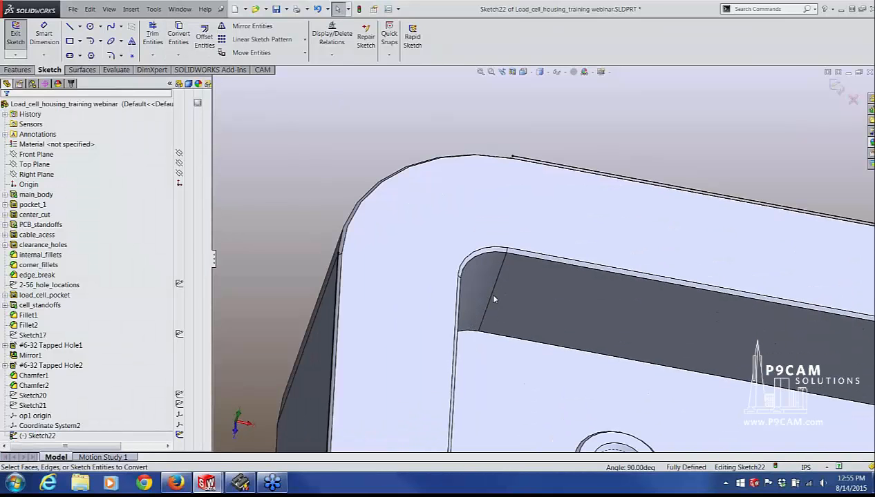
{"action": "left_click", "coordinate": [152, 35]}
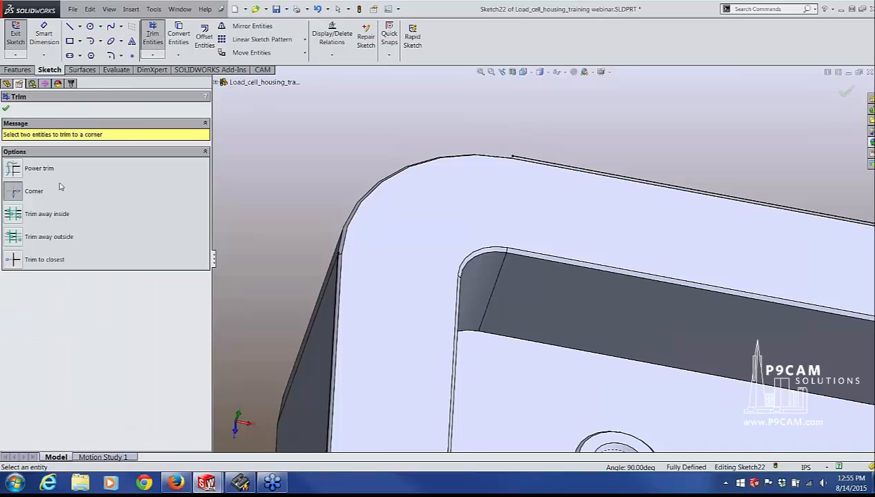
{"action": "left_click", "coordinate": [338, 257]}
{"action": "left_click", "coordinate": [545, 166]}
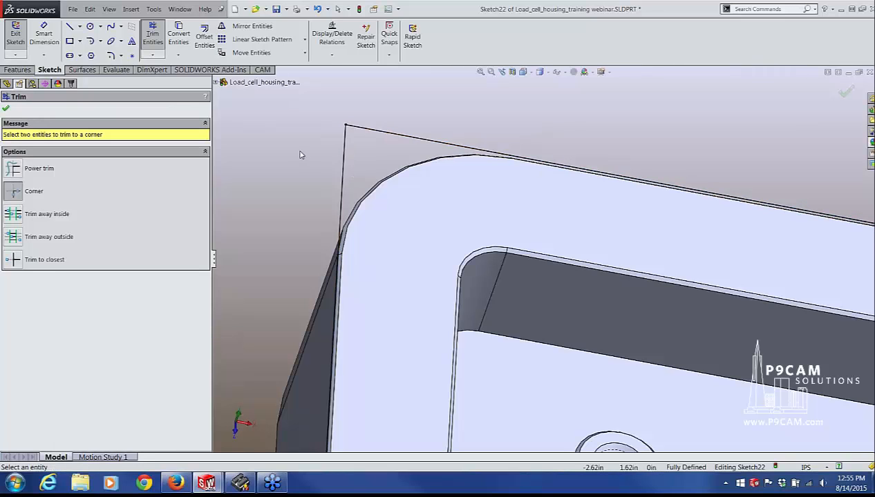
{"action": "middle_click_drag", "start_coordinate": [292, 171], "coordinate": [152, 164]}
{"action": "left_click", "coordinate": [7, 109]}
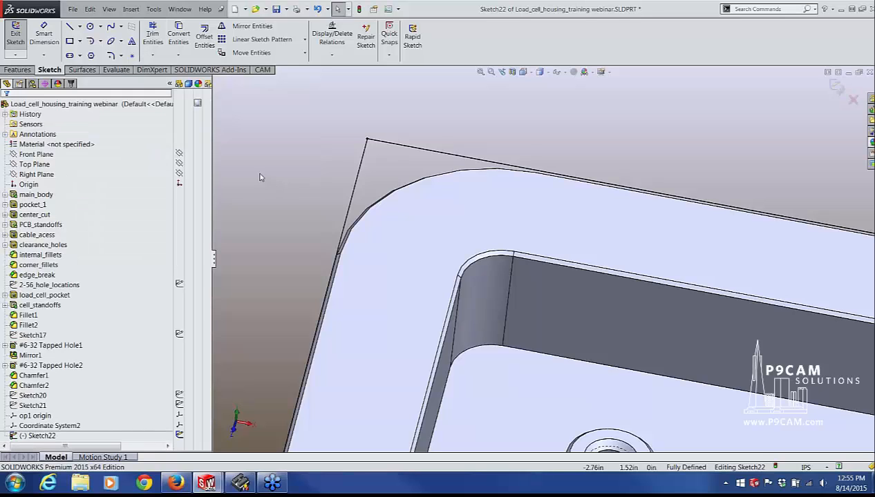
Place a sketch point at the sharp intersection of the two lines and exit the sketch
{"action": "left_click", "coordinate": [133, 57]}
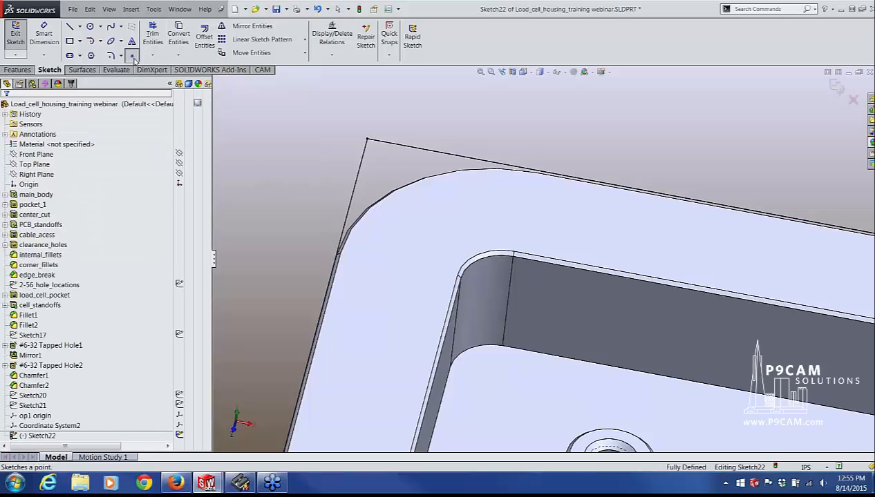
{"action": "left_click", "coordinate": [366, 140]}
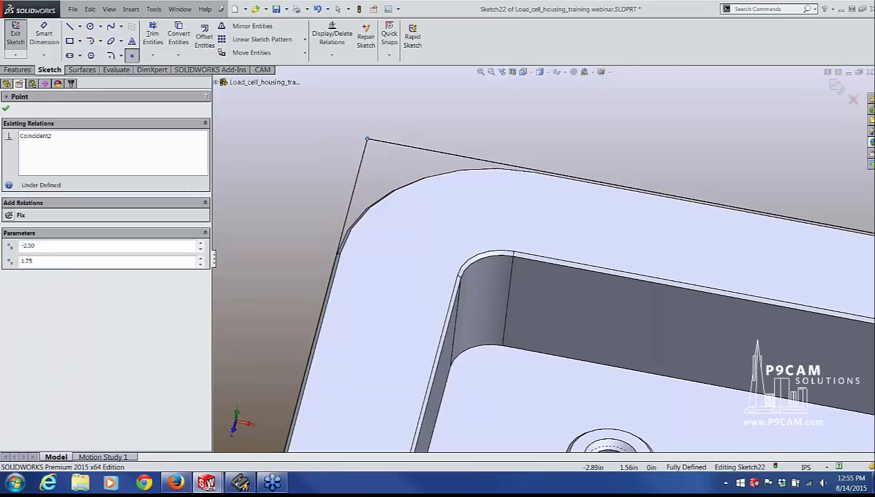
{"action": "left_click", "coordinate": [6, 108]}
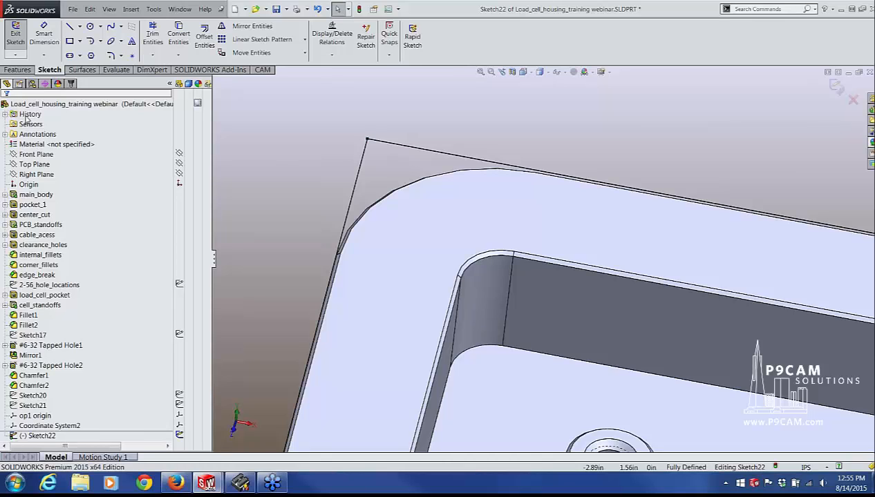
{"action": "left_click", "coordinate": [835, 89]}
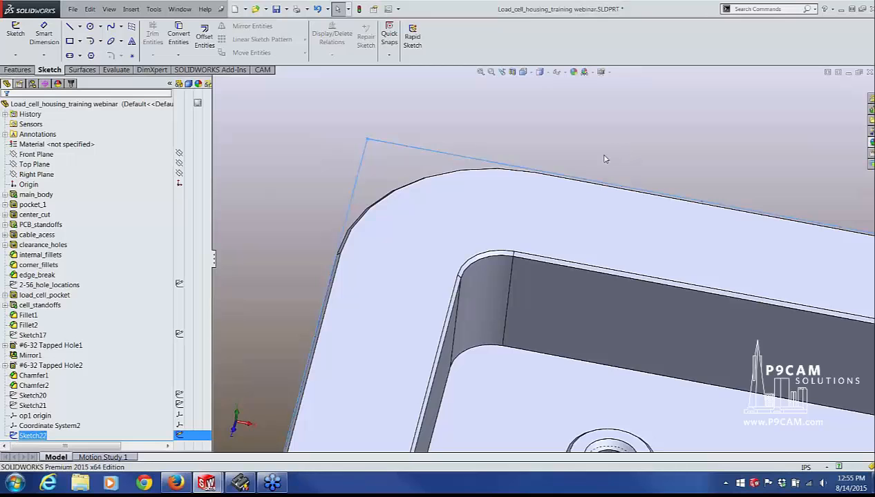
Start a reference coordinate system with its origin at the new sketch point outside the rounded corner
{"action": "scroll", "coordinate": [603, 138], "scroll_direction": "up", "scroll_amount": 3}
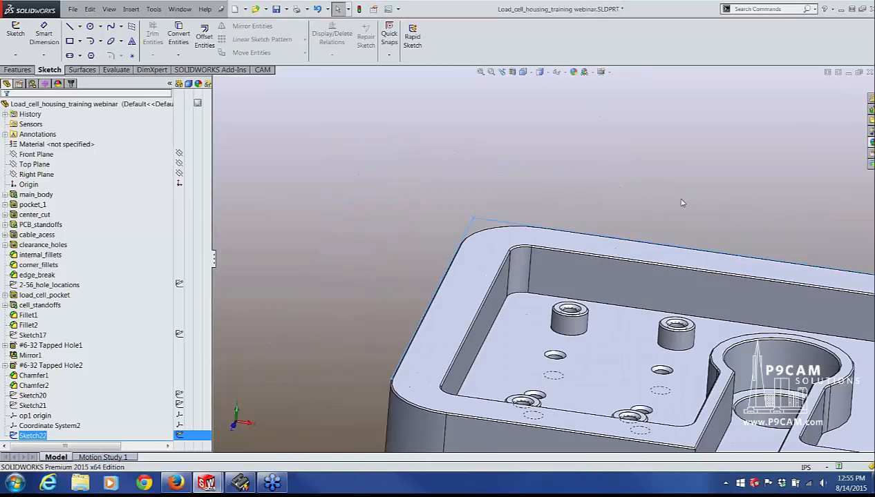
{"action": "scroll", "coordinate": [645, 201], "scroll_direction": "down", "scroll_amount": 1}
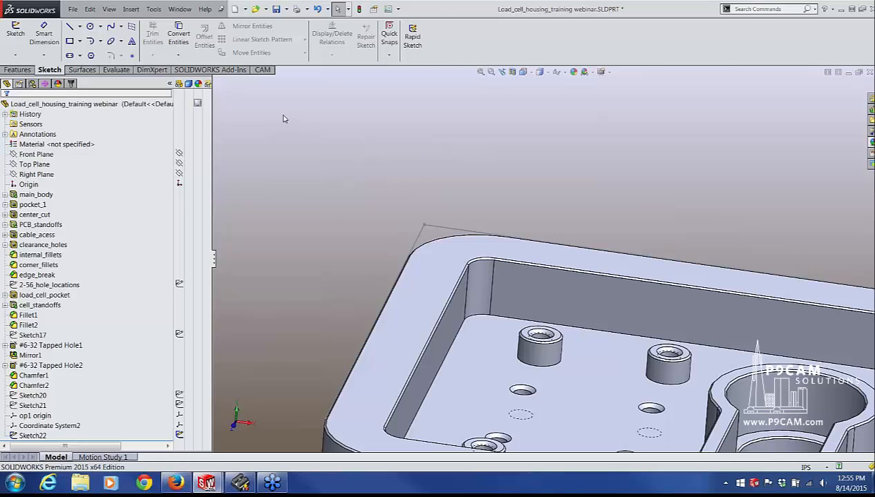
{"action": "left_click", "coordinate": [17, 70]}
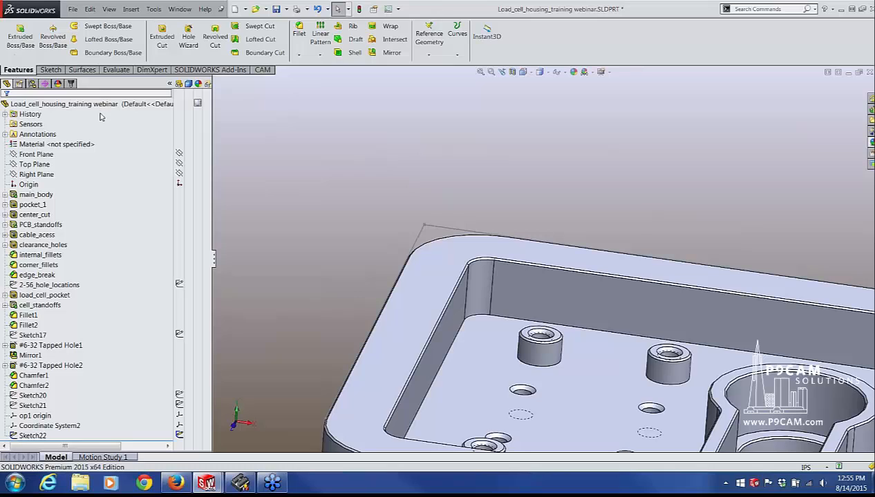
{"action": "left_click", "coordinate": [427, 58]}
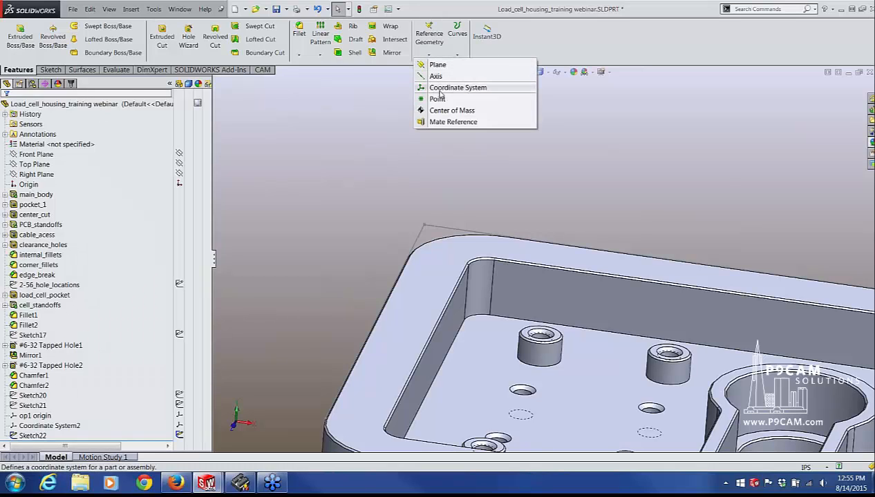
{"action": "left_click", "coordinate": [440, 90]}
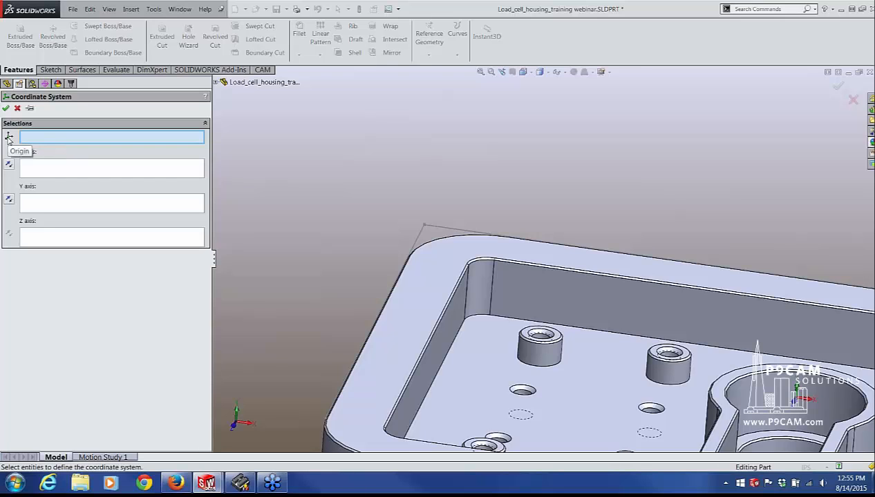
{"action": "scroll", "coordinate": [446, 241], "scroll_direction": "down", "scroll_amount": 4}
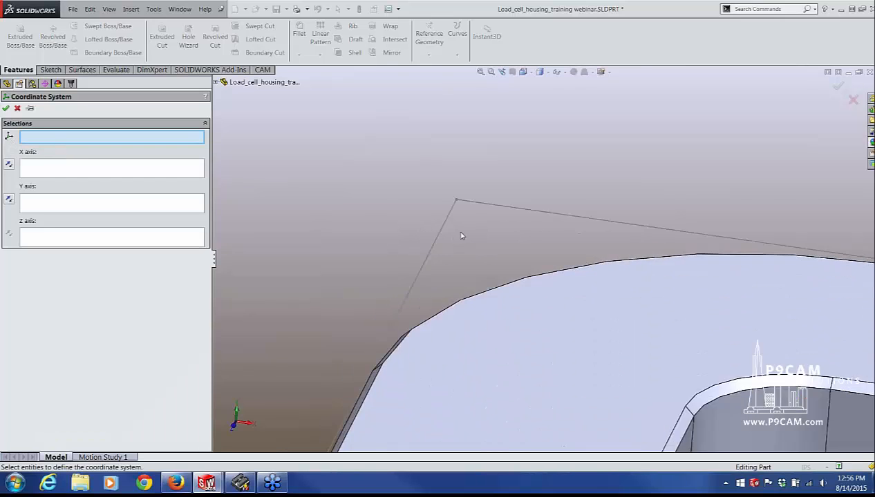
{"action": "scroll", "coordinate": [456, 231], "scroll_direction": "down", "scroll_amount": 3}
{"action": "left_click", "coordinate": [474, 174]}
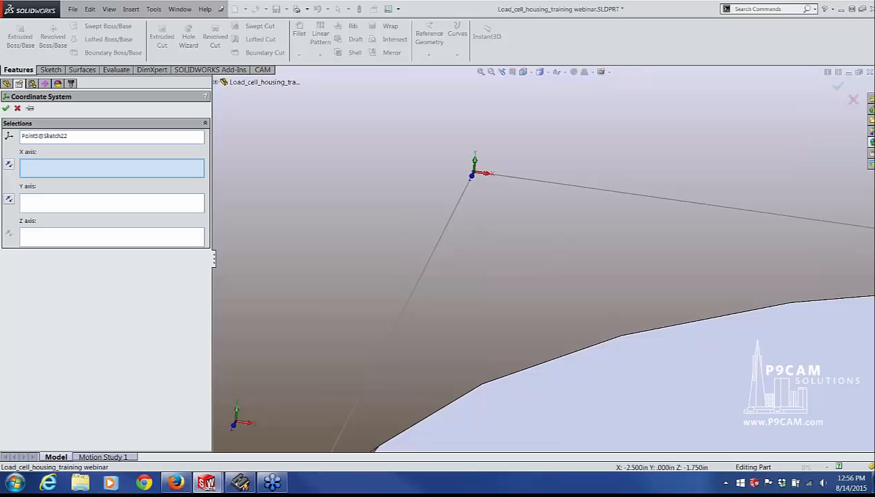
Align the coordinate system's Z axis to the housing's upper rim face and create it
{"action": "scroll", "coordinate": [466, 229], "scroll_direction": "up", "scroll_amount": 8}
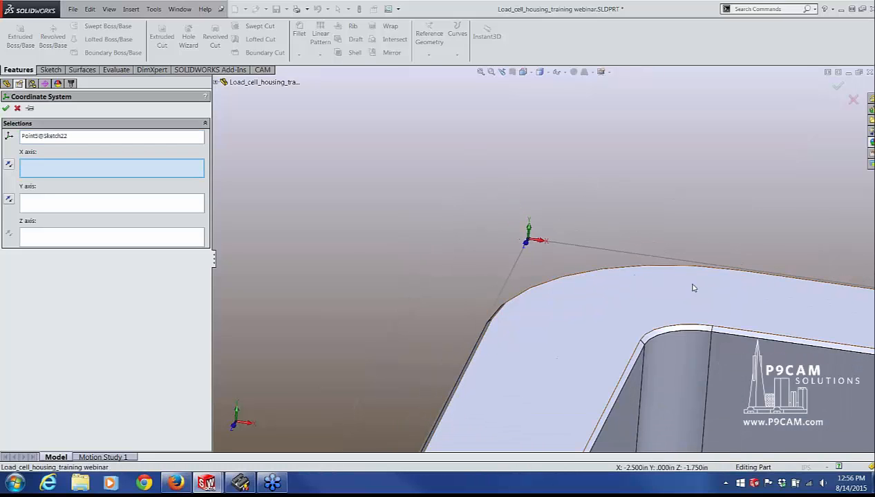
{"action": "scroll", "coordinate": [693, 289], "scroll_direction": "down", "scroll_amount": 3}
{"action": "scroll", "coordinate": [691, 290], "scroll_direction": "up", "scroll_amount": 3}
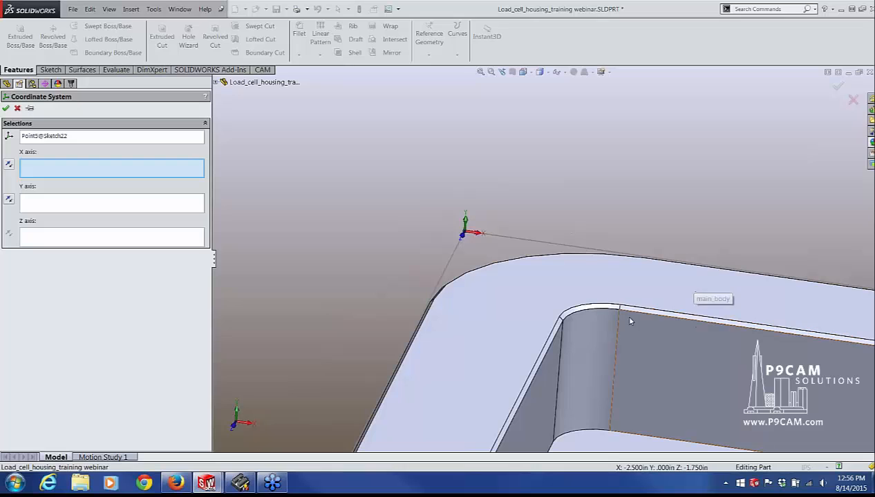
{"action": "left_click", "coordinate": [76, 239]}
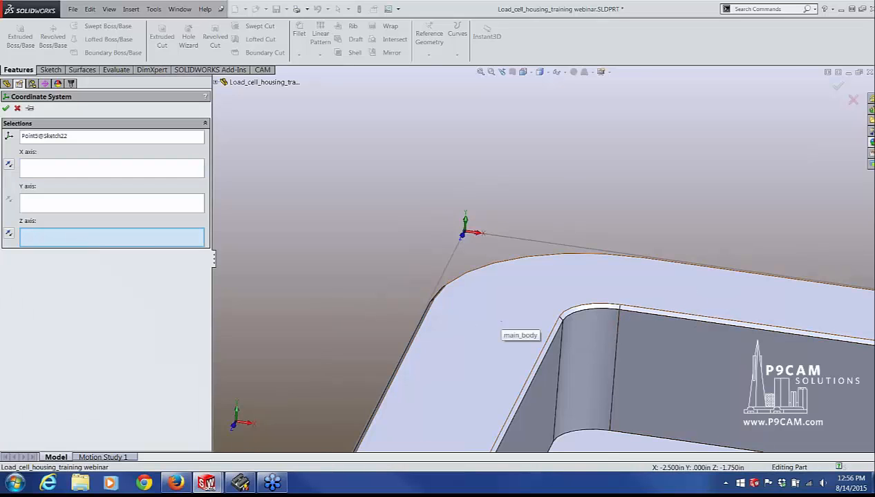
{"action": "left_click", "coordinate": [504, 327]}
{"action": "middle_click_drag", "start_coordinate": [405, 302], "coordinate": [388, 292]}
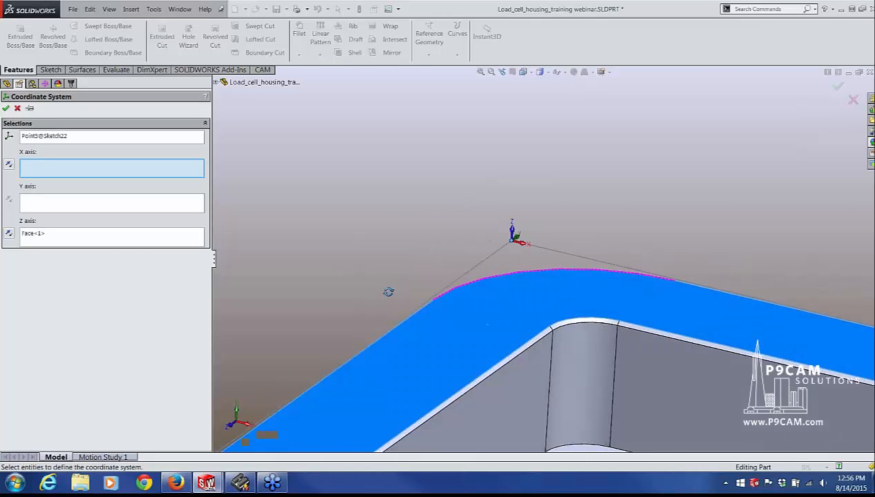
{"action": "scroll", "coordinate": [645, 278], "scroll_direction": "up", "scroll_amount": 3}
{"action": "scroll", "coordinate": [678, 282], "scroll_direction": "down", "scroll_amount": 1}
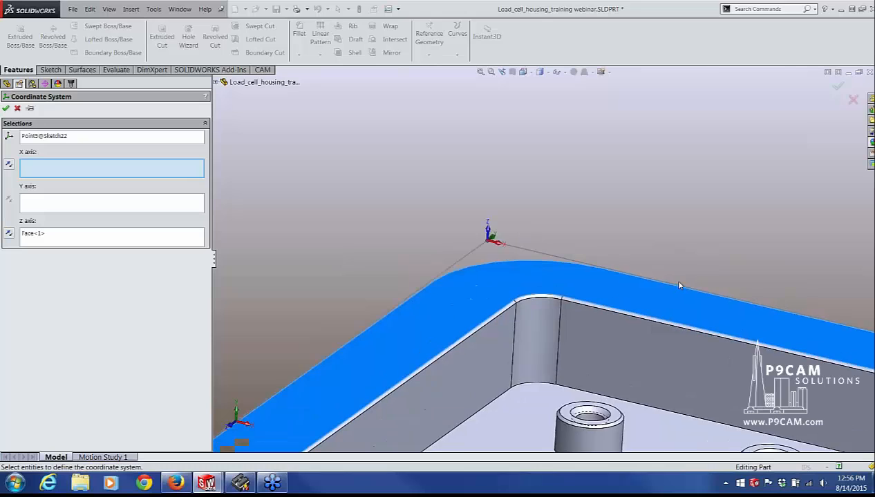
{"action": "scroll", "coordinate": [679, 285], "scroll_direction": "down", "scroll_amount": 2}
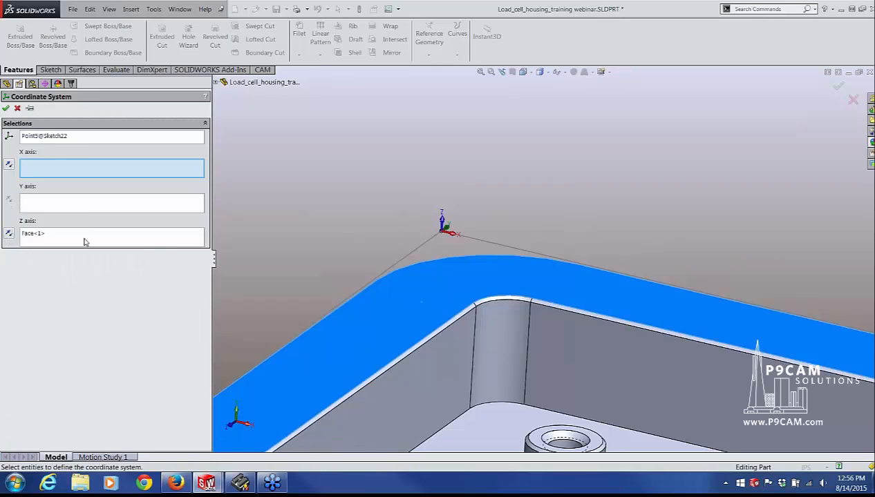
{"action": "left_click", "coordinate": [5, 108]}
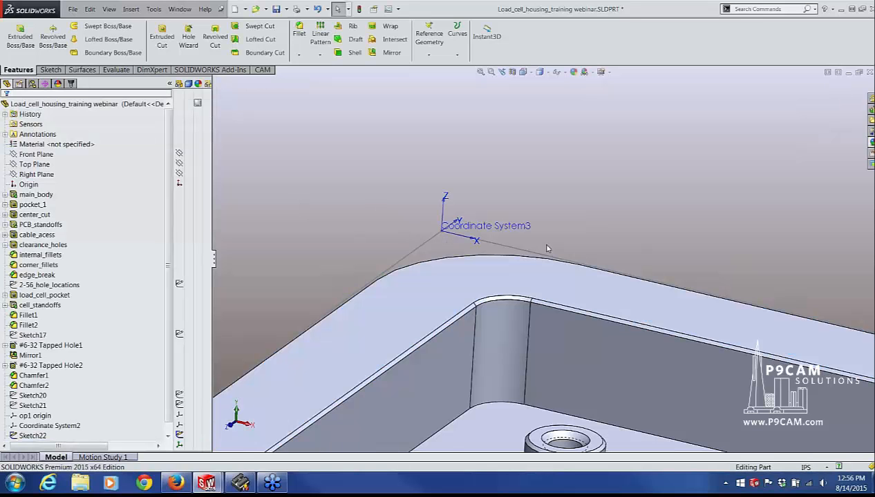
Bring up the CAM operation tree listing the housing's jobs
{"action": "scroll", "coordinate": [558, 242], "scroll_direction": "down", "scroll_amount": 2}
{"action": "scroll", "coordinate": [561, 243], "scroll_direction": "up", "scroll_amount": 4}
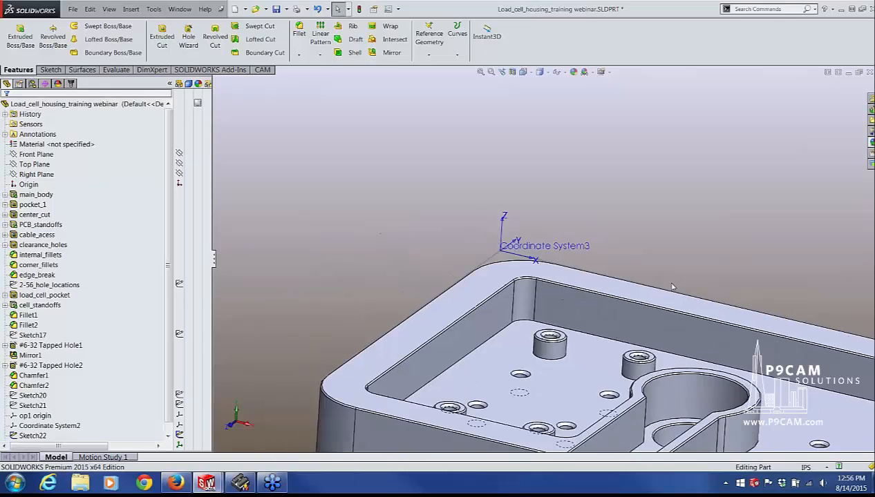
{"action": "scroll", "coordinate": [663, 292], "scroll_direction": "down", "scroll_amount": 1}
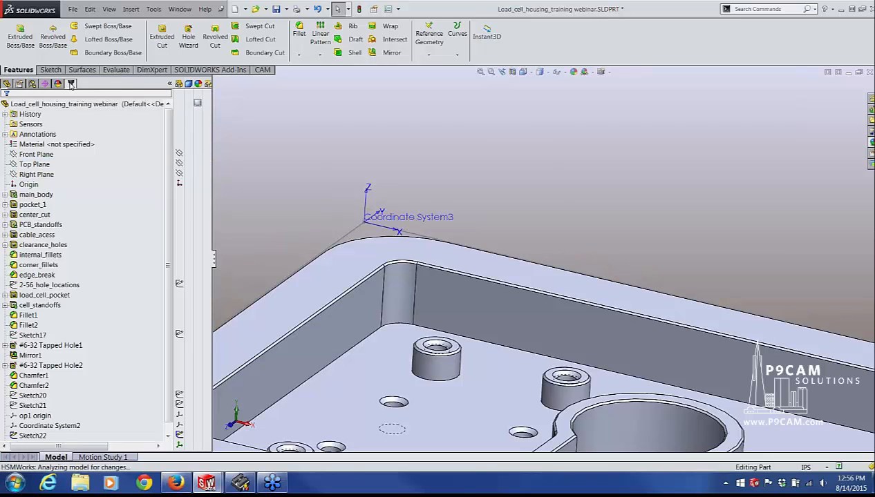
{"action": "left_click", "coordinate": [71, 83]}
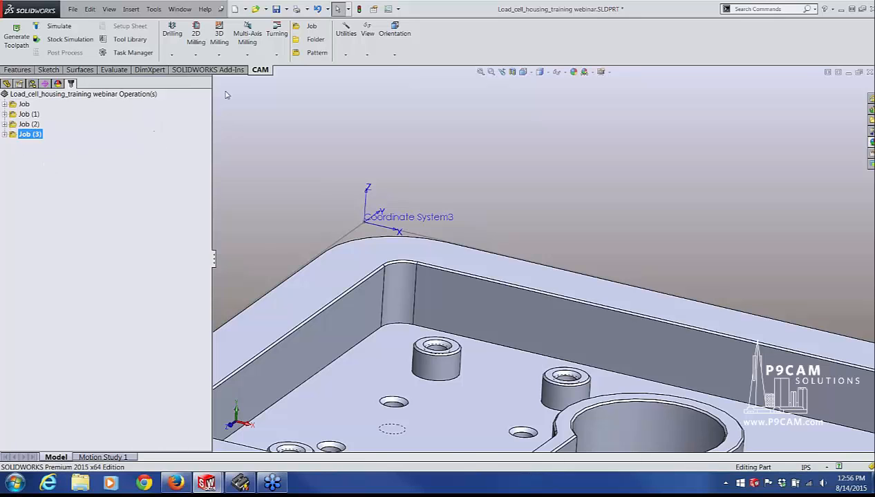
Start a new job for the housing and set its work coordinate system to Use Coordinate System
{"action": "left_click", "coordinate": [297, 27]}
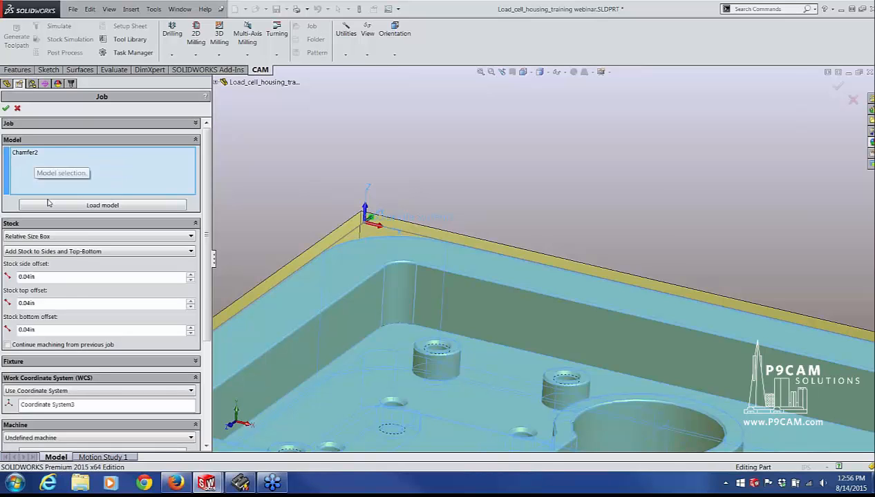
{"action": "scroll", "coordinate": [101, 271], "scroll_direction": "down", "scroll_amount": 5}
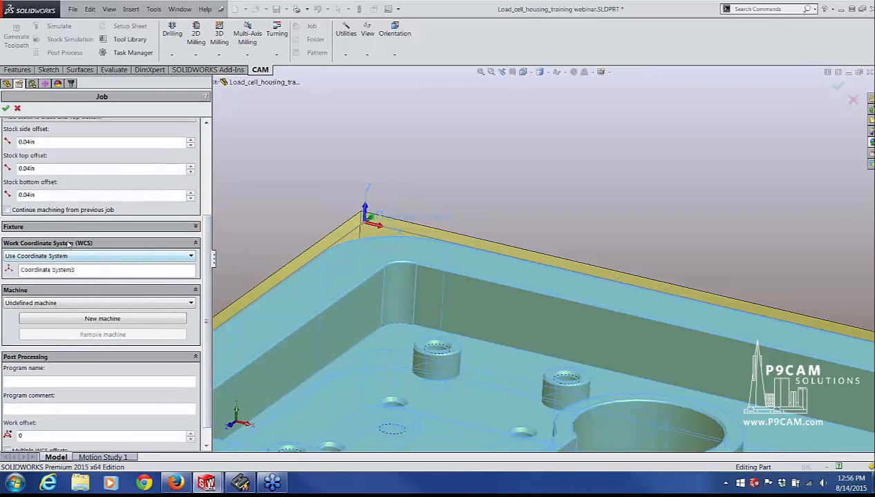
{"action": "left_click", "coordinate": [113, 260]}
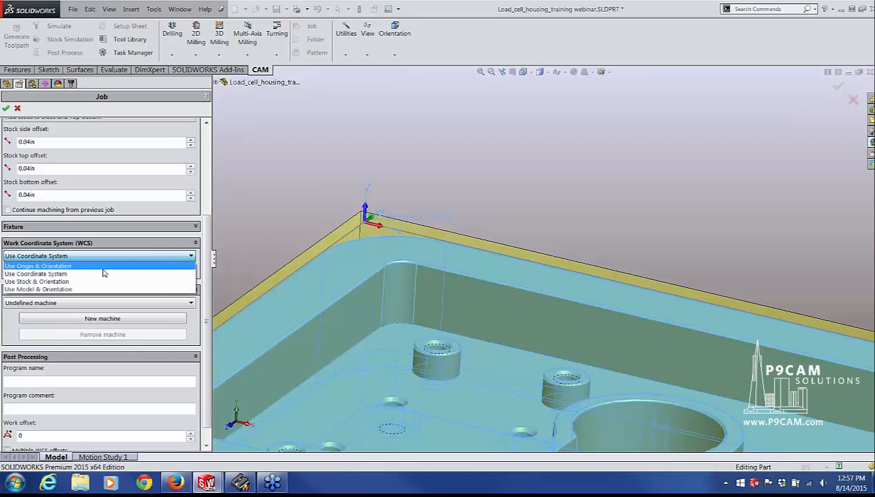
{"action": "left_click", "coordinate": [102, 273]}
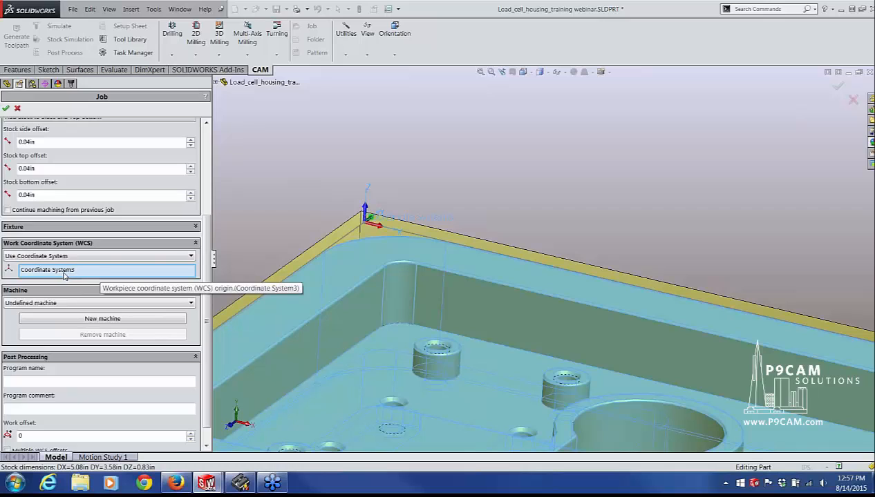
Clear the job's coordinate system selection, choose Coordinate System3 outside the rounded corner, and create the job
{"action": "right_click", "coordinate": [67, 274]}
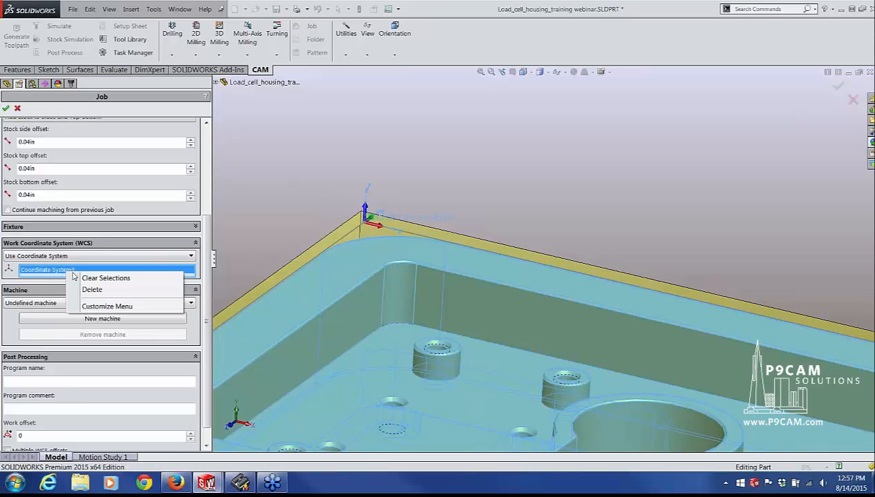
{"action": "left_click", "coordinate": [100, 278]}
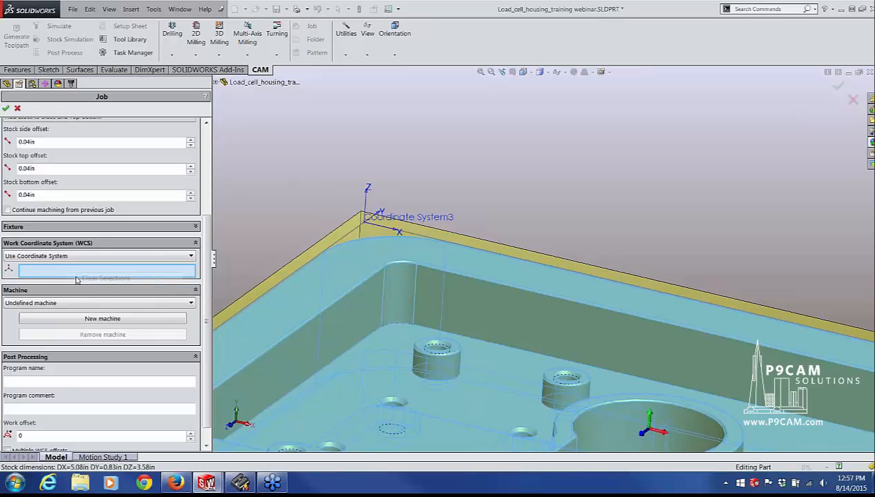
{"action": "left_click", "coordinate": [361, 216]}
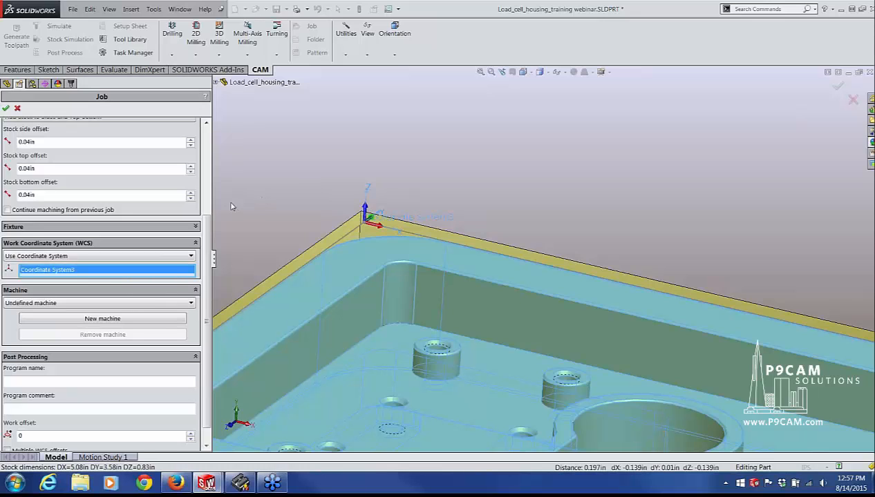
{"action": "left_click", "coordinate": [6, 108]}
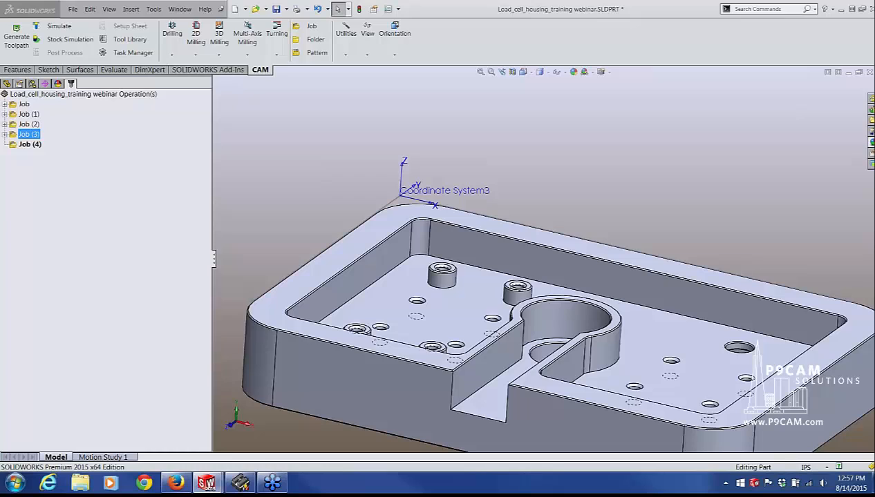
Set up post processing for the Face4 operation of Job (3) with the generic Haas post and showSequenceNumbers set to No
{"action": "left_click", "coordinate": [6, 134]}
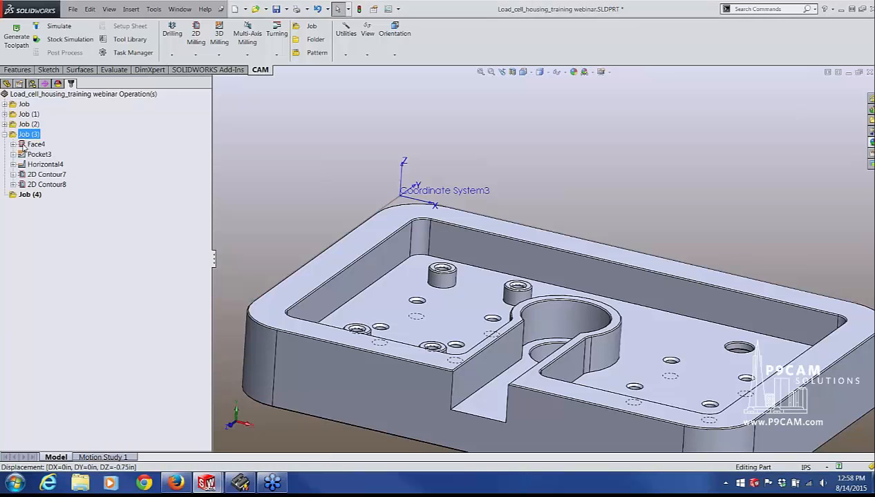
{"action": "left_click", "coordinate": [24, 145]}
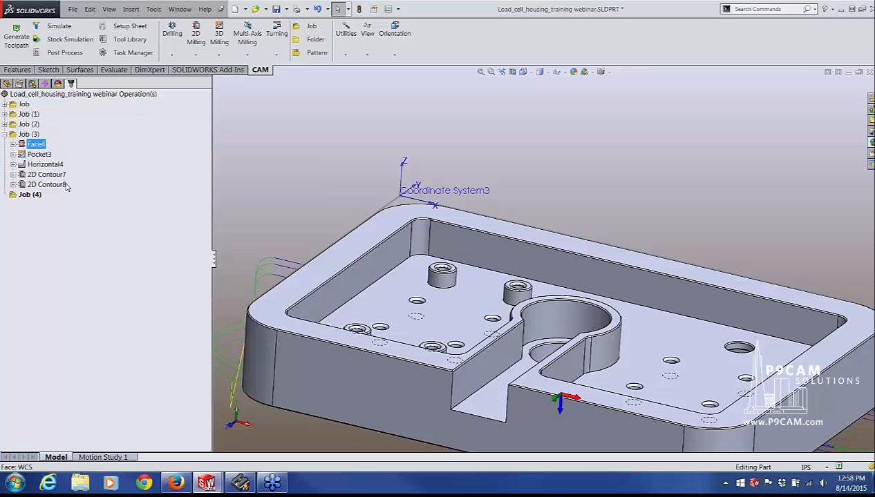
{"action": "left_click", "coordinate": [65, 52]}
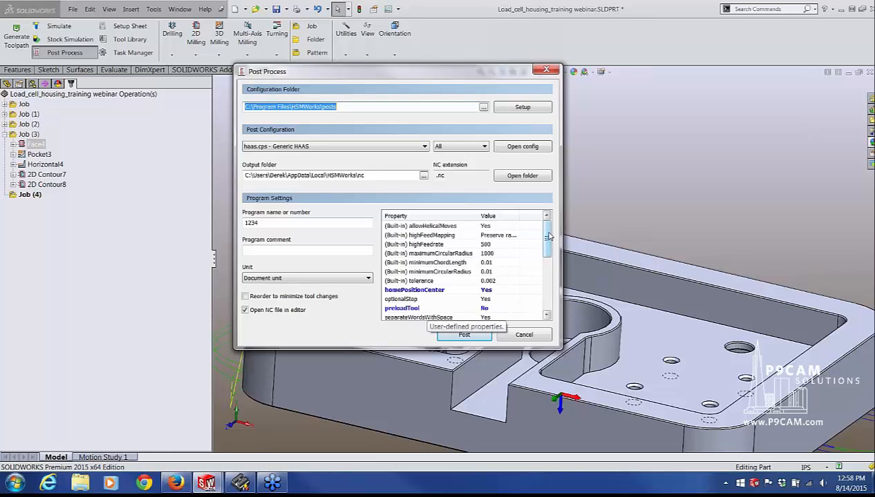
{"action": "left_click_drag", "start_coordinate": [548, 237], "coordinate": [546, 272]}
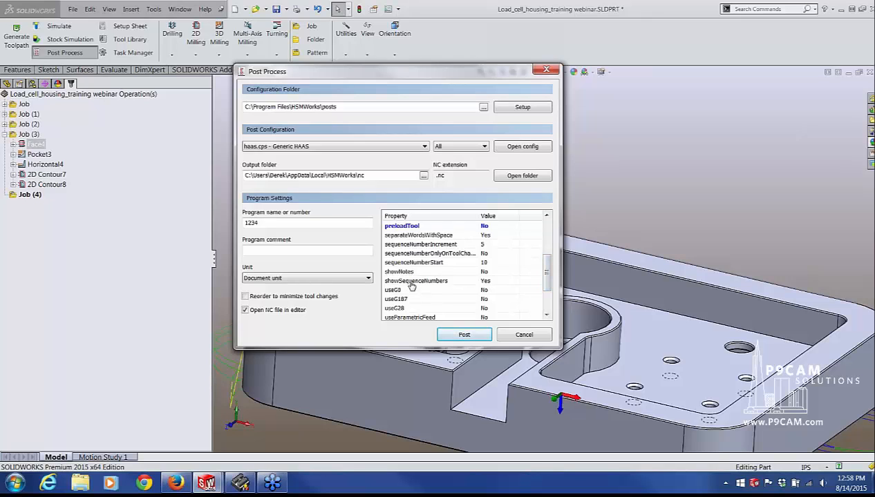
{"action": "left_click", "coordinate": [485, 282]}
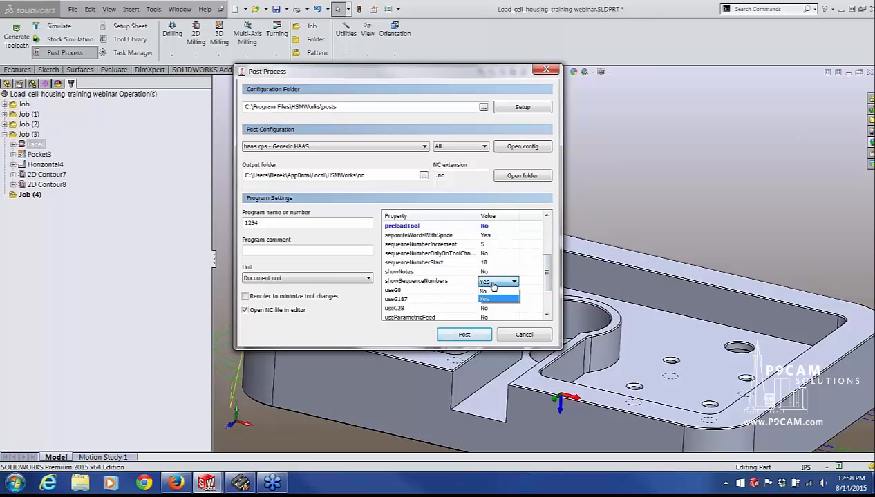
{"action": "left_click", "coordinate": [492, 293]}
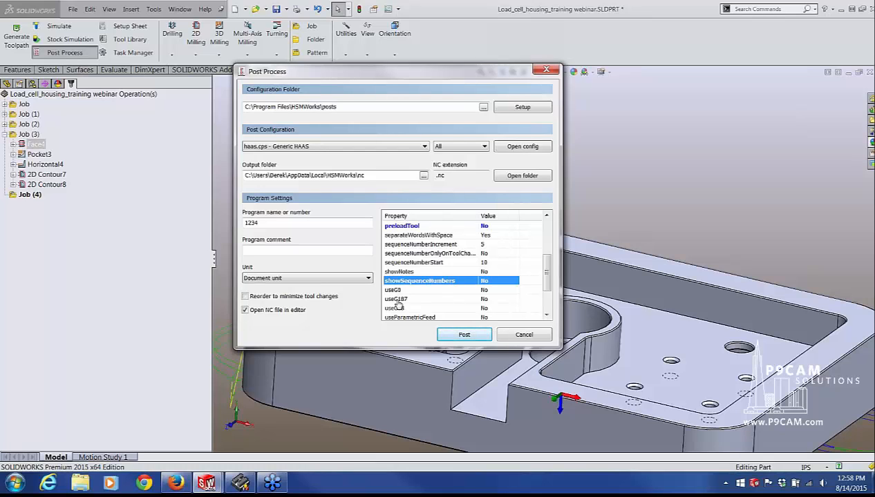
Post the facing operation as 1234.nc, replacing the existing file, review its code and close the NC editor
{"action": "left_click", "coordinate": [465, 335]}
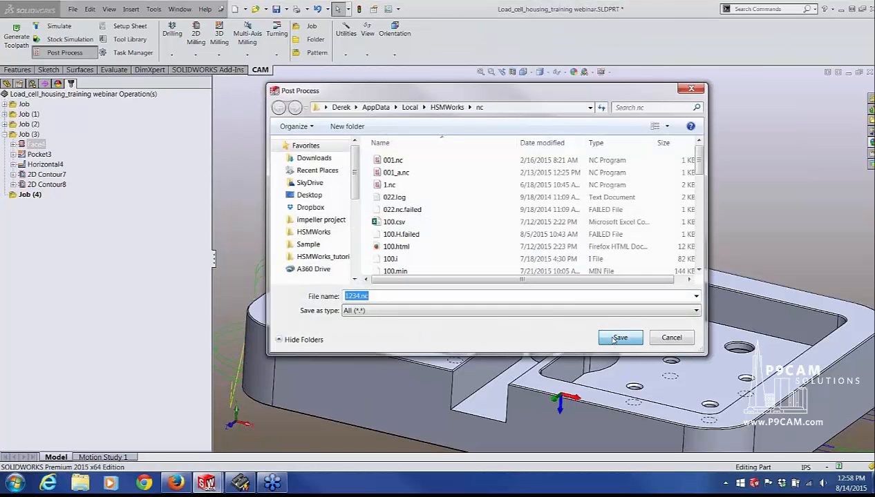
{"action": "left_click", "coordinate": [614, 338]}
{"action": "left_click", "coordinate": [469, 242]}
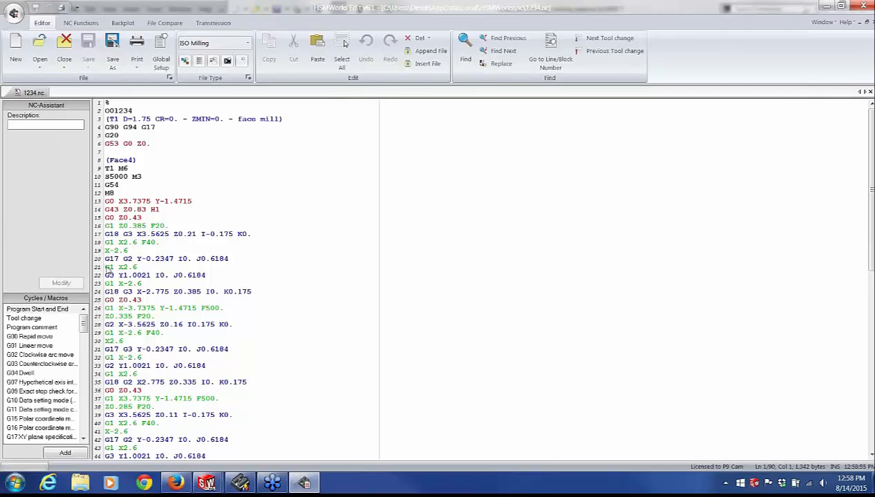
{"action": "mouse_move", "coordinate": [107, 268]}
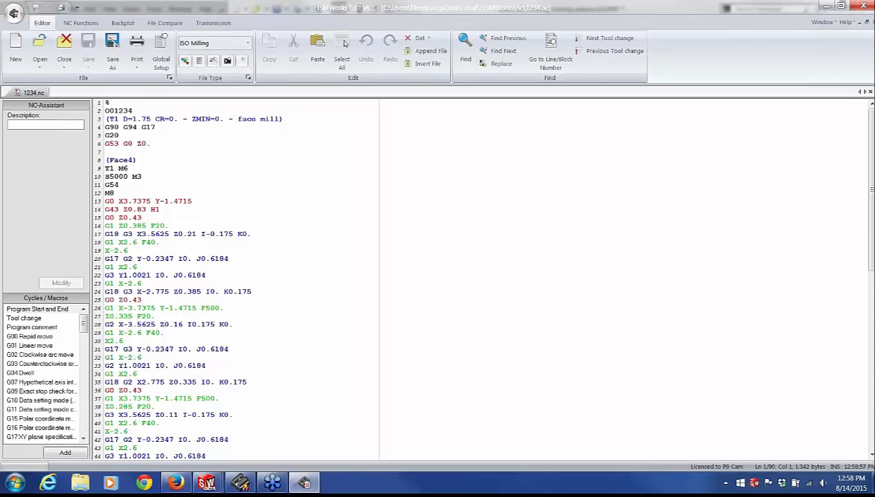
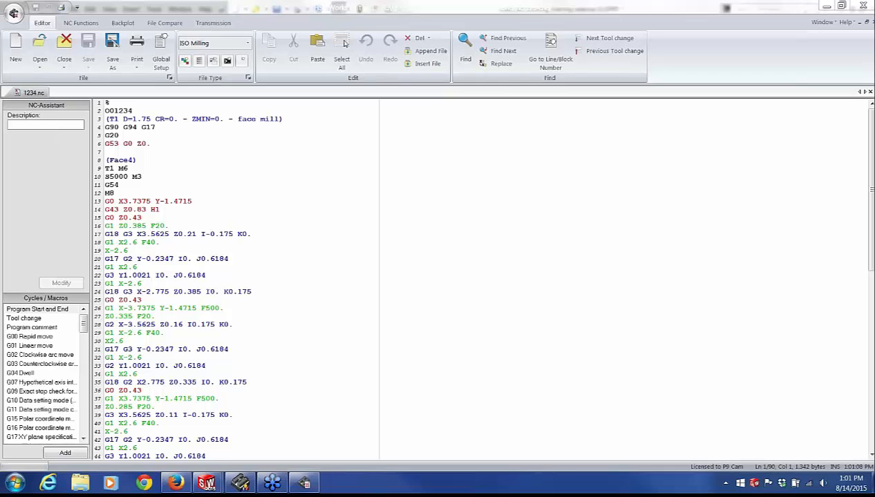
{"action": "left_click", "coordinate": [863, 5]}
Launch a machine simulation of all Job (3) operations using the UMC-750.SLDASM machine assembly
{"action": "scroll", "coordinate": [539, 215], "scroll_direction": "down", "scroll_amount": 3}
{"action": "scroll", "coordinate": [587, 286], "scroll_direction": "up", "scroll_amount": 2}
{"action": "scroll", "coordinate": [592, 286], "scroll_direction": "down", "scroll_amount": 3}
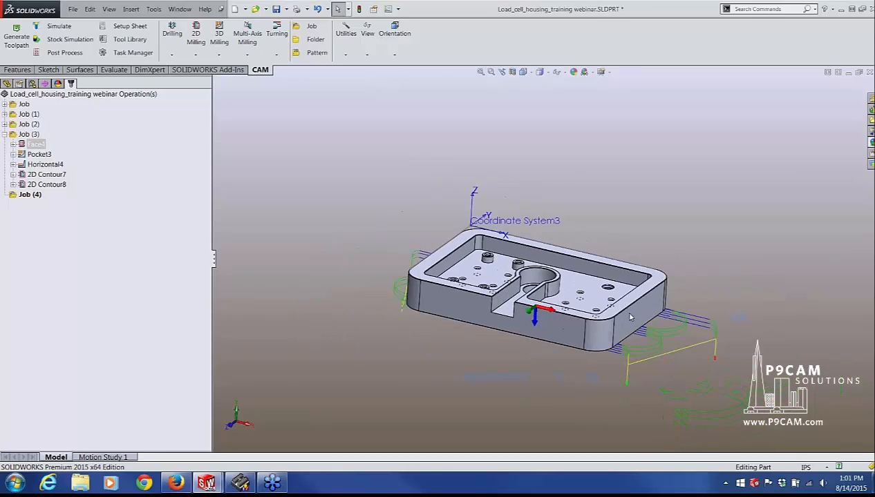
{"action": "scroll", "coordinate": [617, 308], "scroll_direction": "up", "scroll_amount": 2}
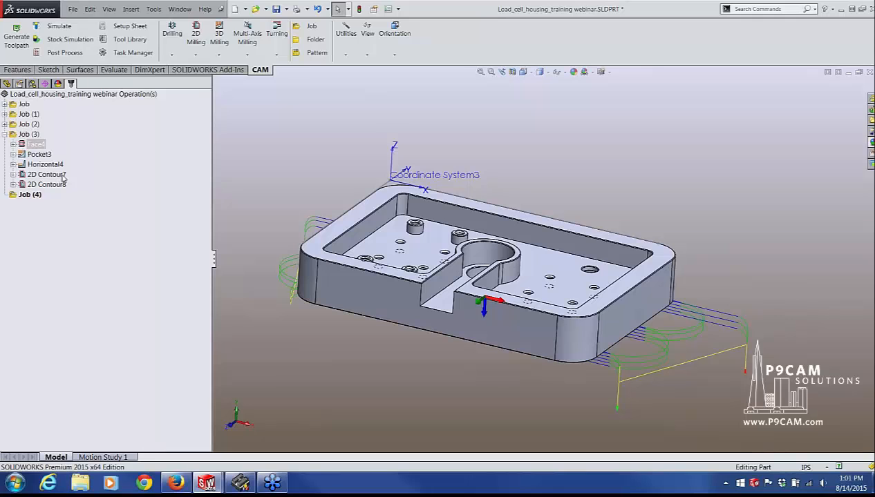
{"action": "left_click", "coordinate": [13, 135]}
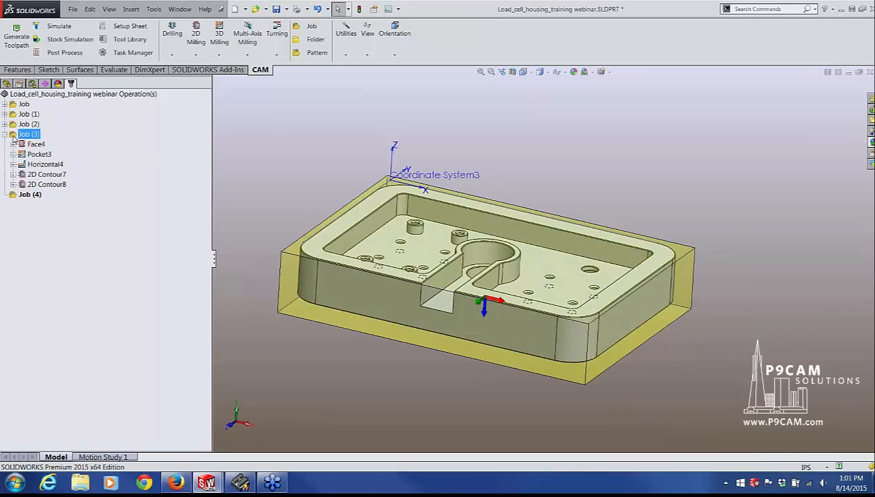
{"action": "right_click", "coordinate": [14, 136]}
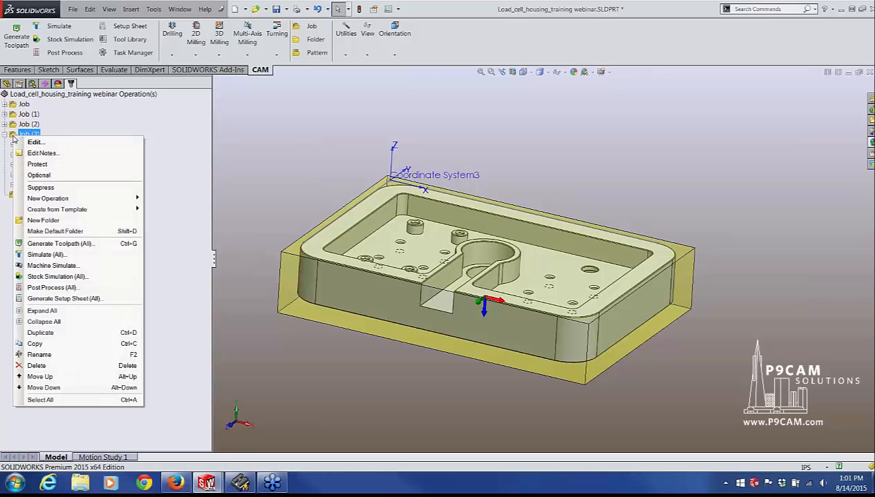
{"action": "left_click", "coordinate": [57, 269]}
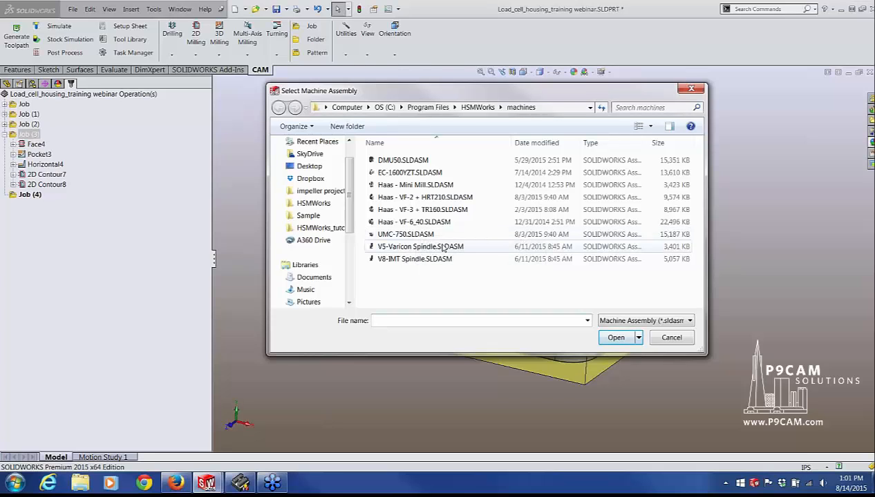
{"action": "left_click", "coordinate": [401, 235]}
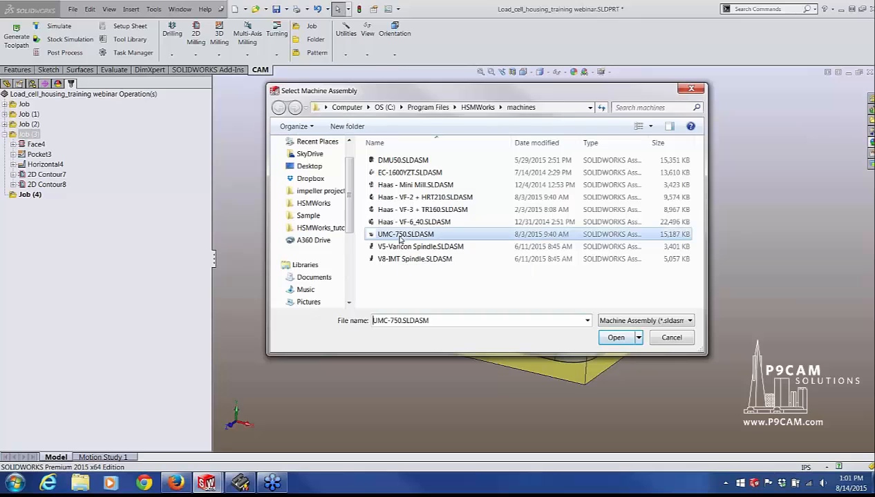
{"action": "left_click", "coordinate": [614, 338]}
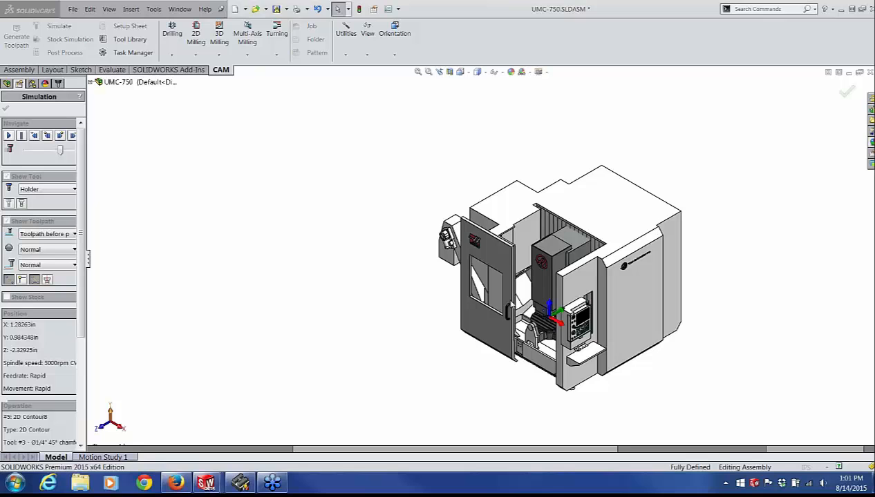
Examine the machine model, looking closely at the part, tool holder and spindle above the rotary table
{"action": "middle_click_drag", "start_coordinate": [517, 301], "coordinate": [540, 247]}
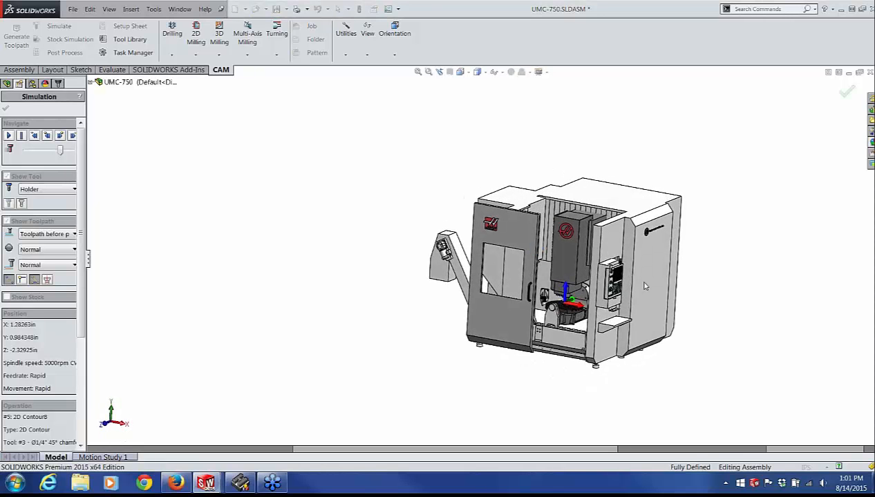
{"action": "scroll", "coordinate": [405, 304], "scroll_direction": "down", "scroll_amount": 5}
{"action": "scroll", "coordinate": [405, 305], "scroll_direction": "down", "scroll_amount": 4}
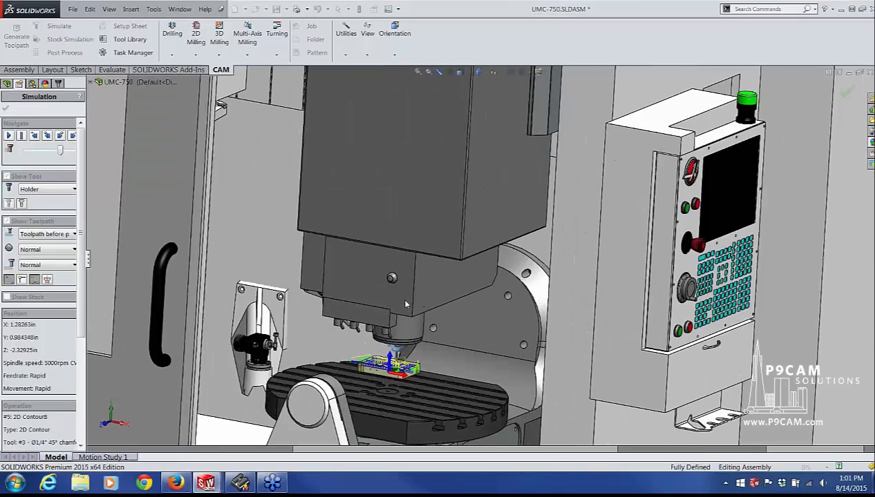
{"action": "middle_click_drag", "start_coordinate": [405, 305], "coordinate": [366, 356]}
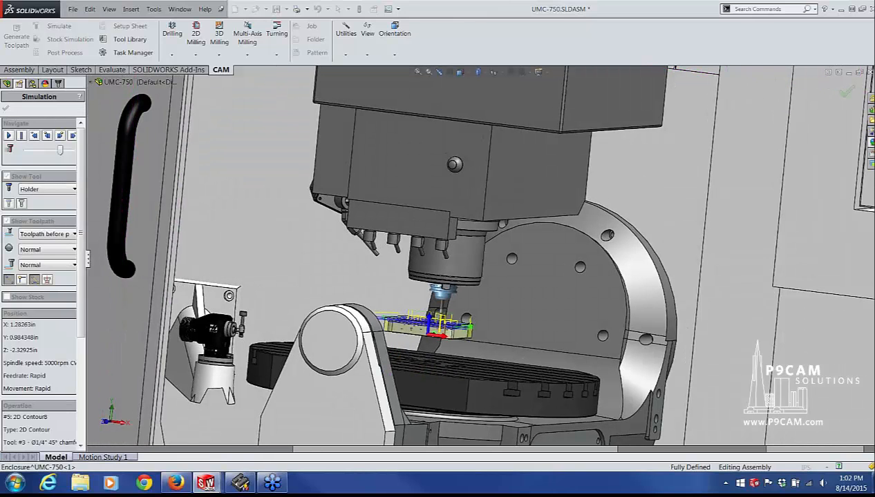
{"action": "middle_click_drag", "start_coordinate": [450, 298], "coordinate": [442, 324]}
{"action": "key", "text": "ctrl+7"}
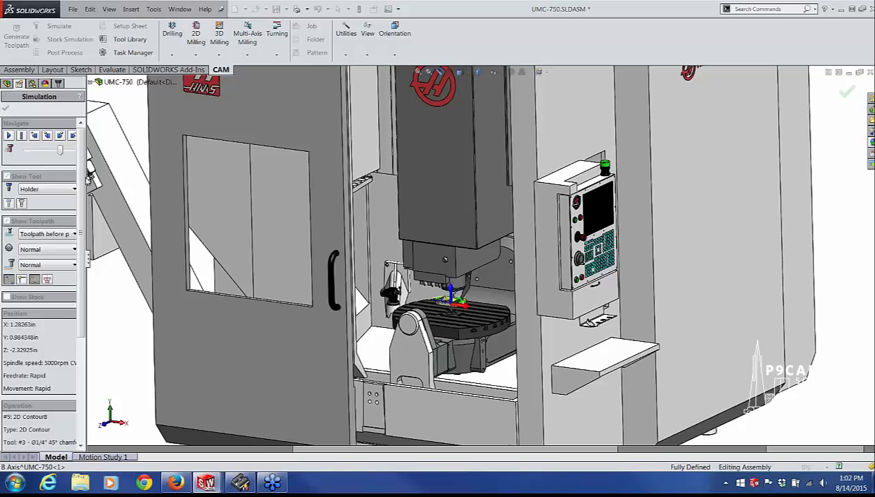
Widen the simulation settings, play the machine simulation and watch the Face4 facing passes close up
{"action": "left_click_drag", "start_coordinate": [88, 178], "coordinate": [112, 178]}
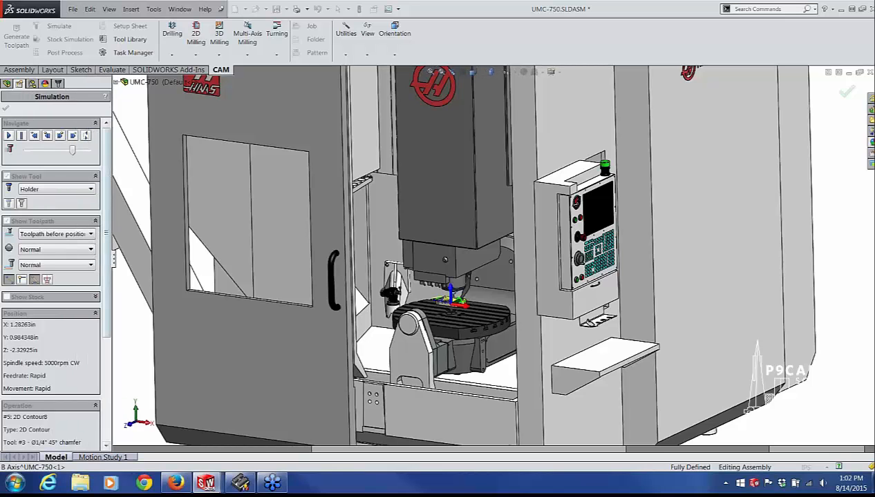
{"action": "left_click", "coordinate": [9, 135]}
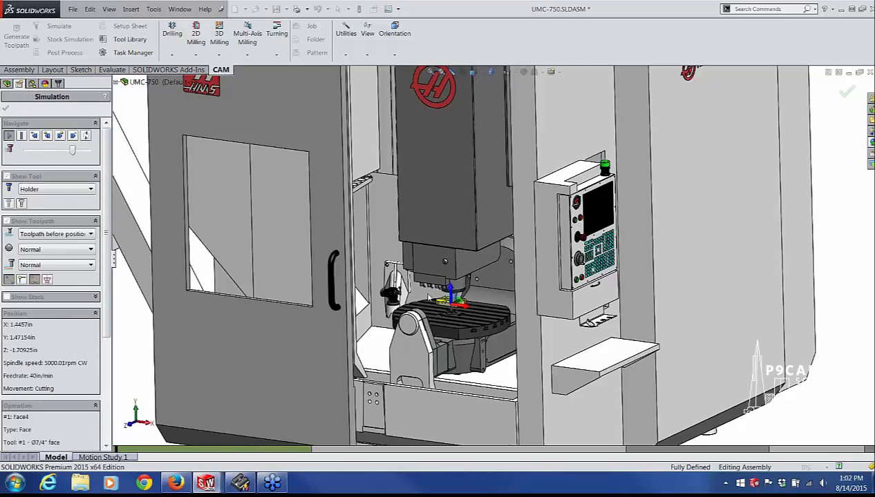
{"action": "scroll", "coordinate": [429, 298], "scroll_direction": "down", "scroll_amount": 3}
{"action": "scroll", "coordinate": [429, 298], "scroll_direction": "down", "scroll_amount": 4}
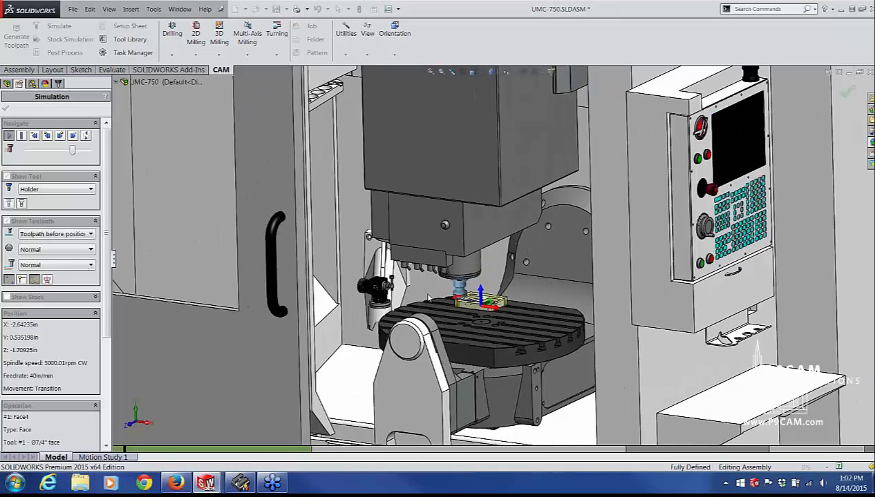
{"action": "scroll", "coordinate": [437, 305], "scroll_direction": "down", "scroll_amount": 1}
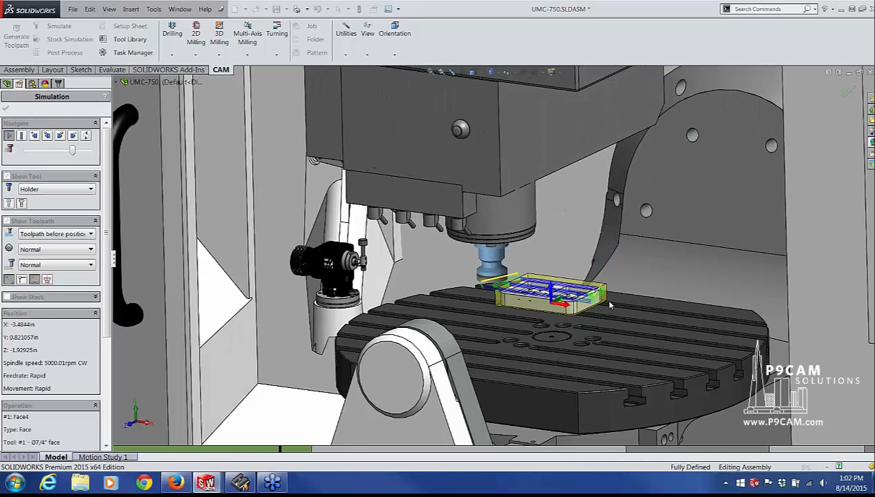
{"action": "scroll", "coordinate": [607, 298], "scroll_direction": "up", "scroll_amount": 2}
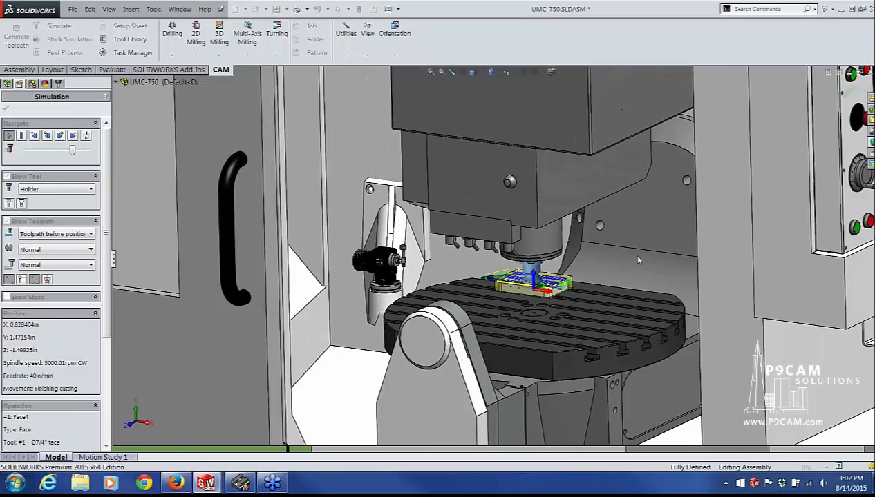
{"action": "scroll", "coordinate": [630, 253], "scroll_direction": "down", "scroll_amount": 1}
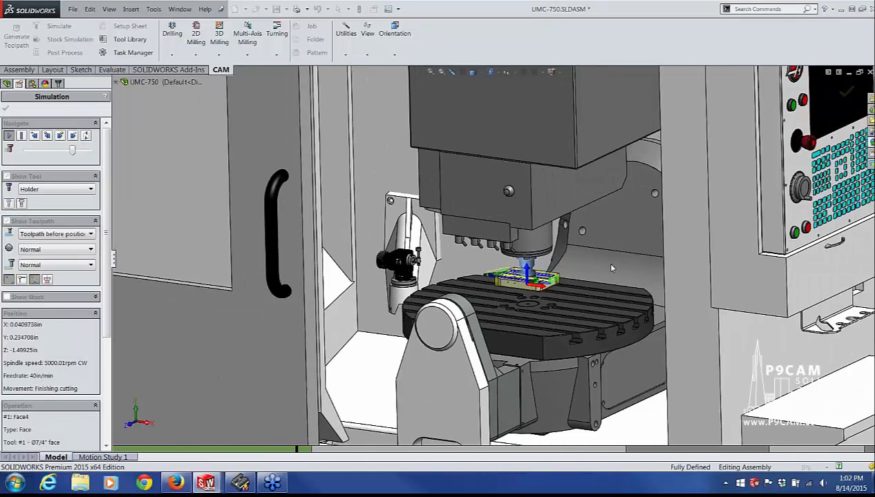